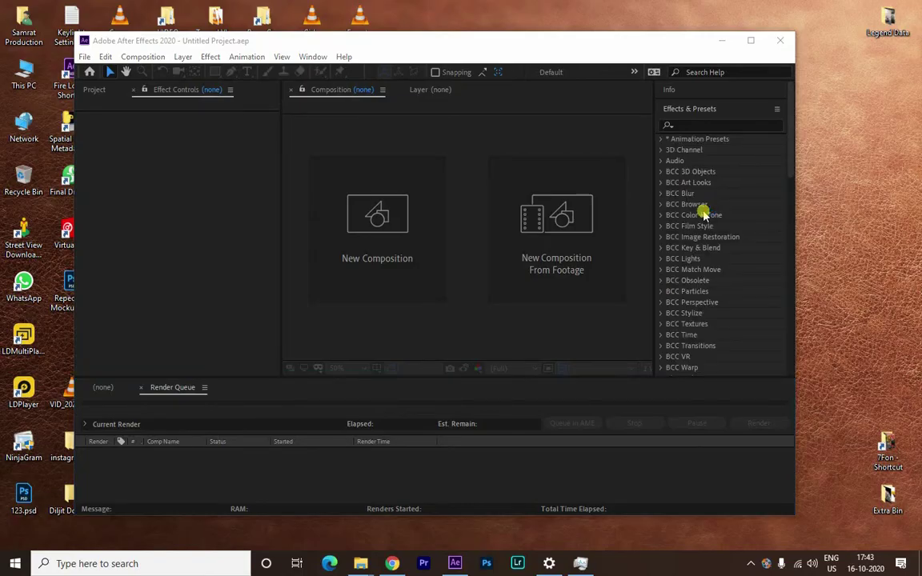
- Maximize After Effects, start a new empty project, and give the Render Queue panel more height
left_click(748, 37)
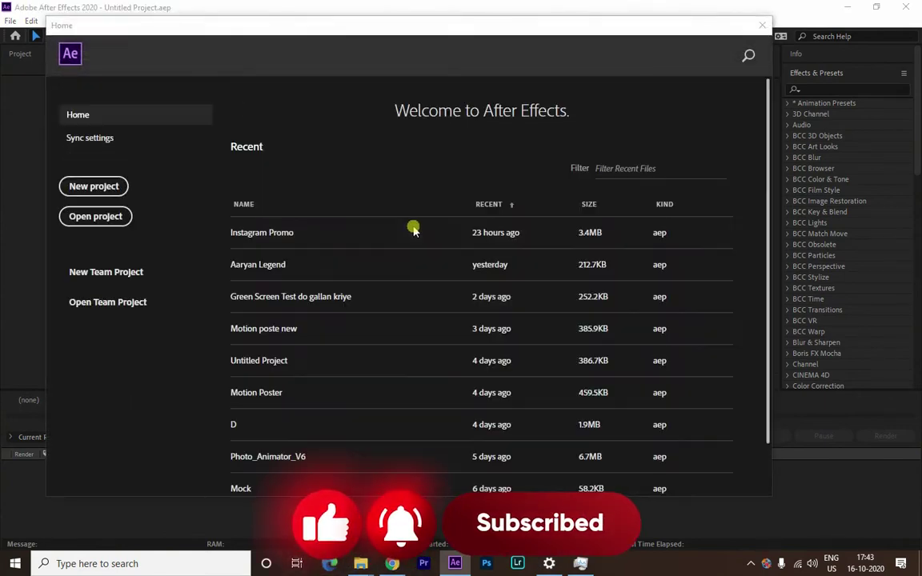
left_click(90, 185)
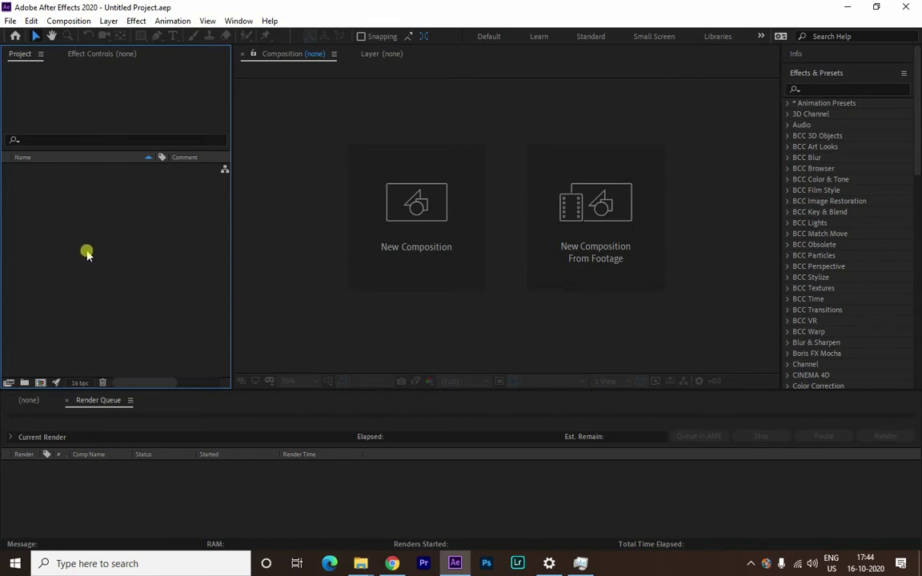
left_click_drag(301, 387, 288, 345)
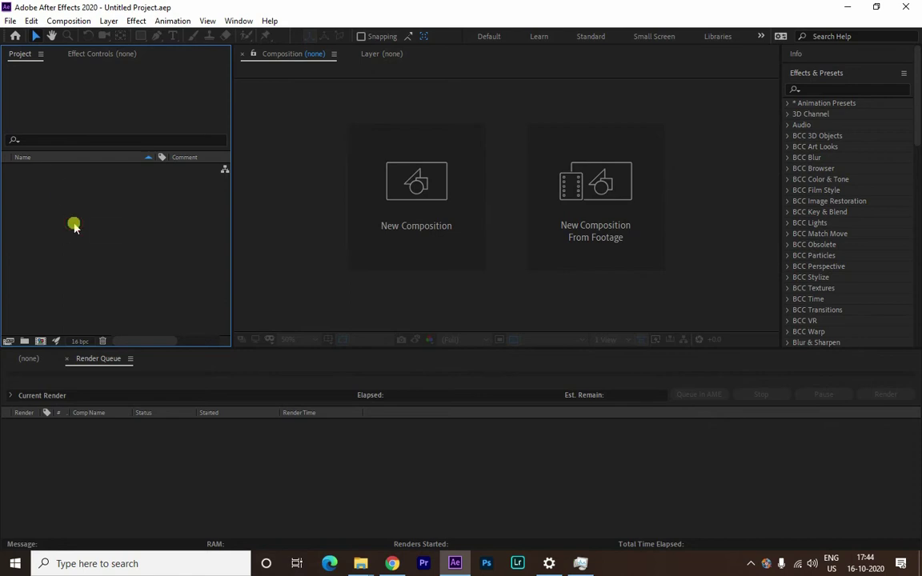
left_click(10, 21)
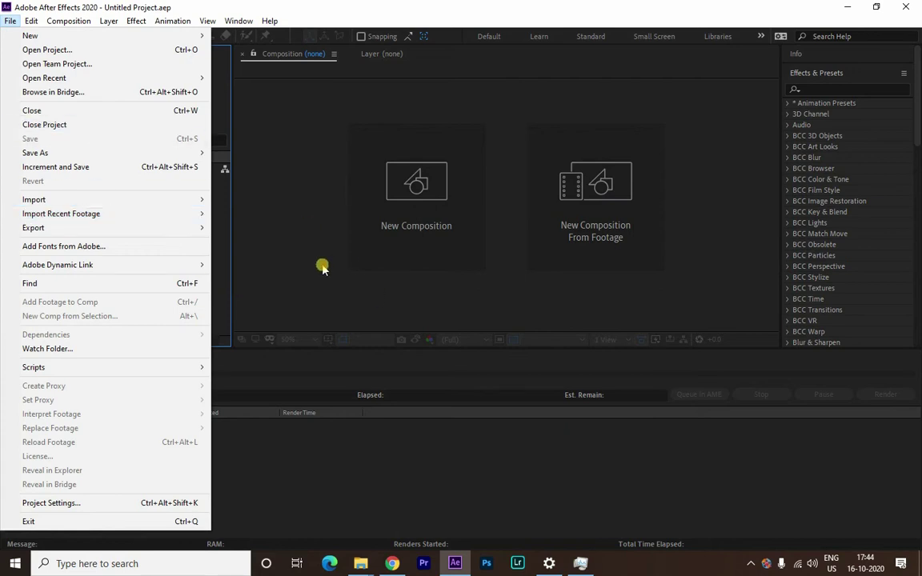
- Import Aaryan.mp4 from Desktop > Legend Data > Data into the Project panel
left_click(99, 285)
double_click(99, 286)
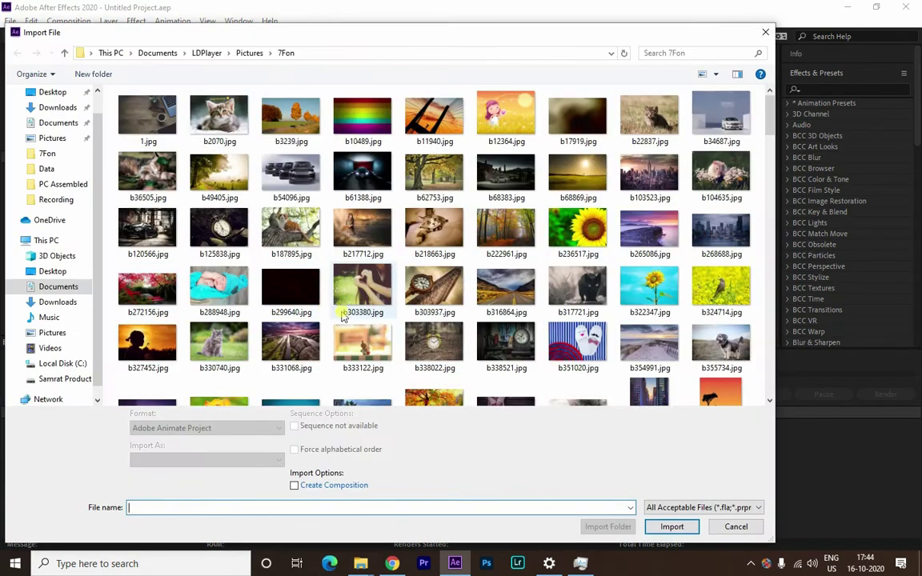
left_click(50, 92)
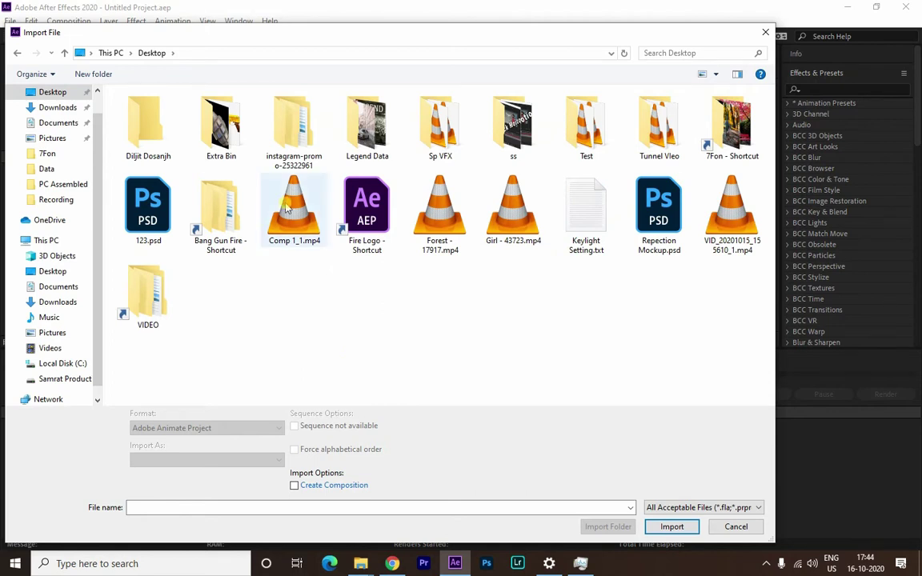
double_click(367, 127)
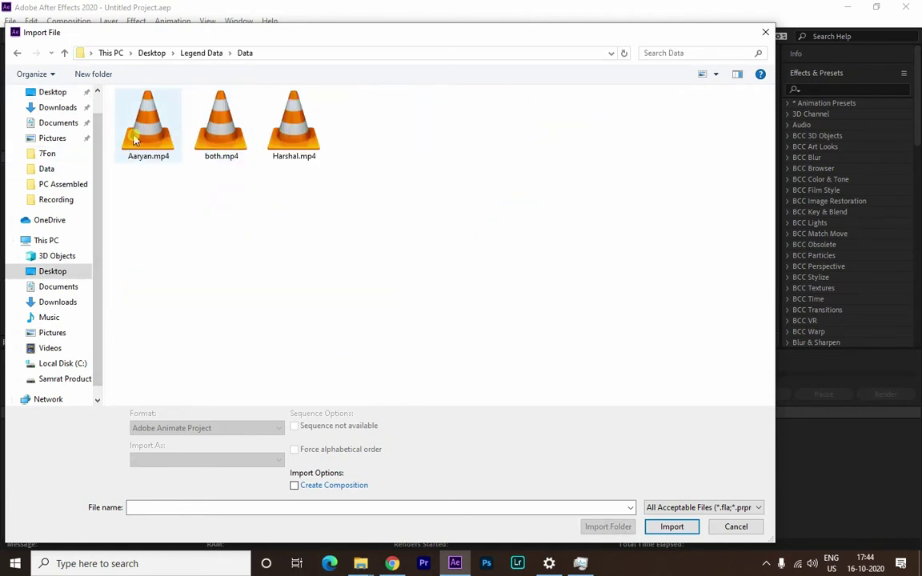
double_click(130, 120)
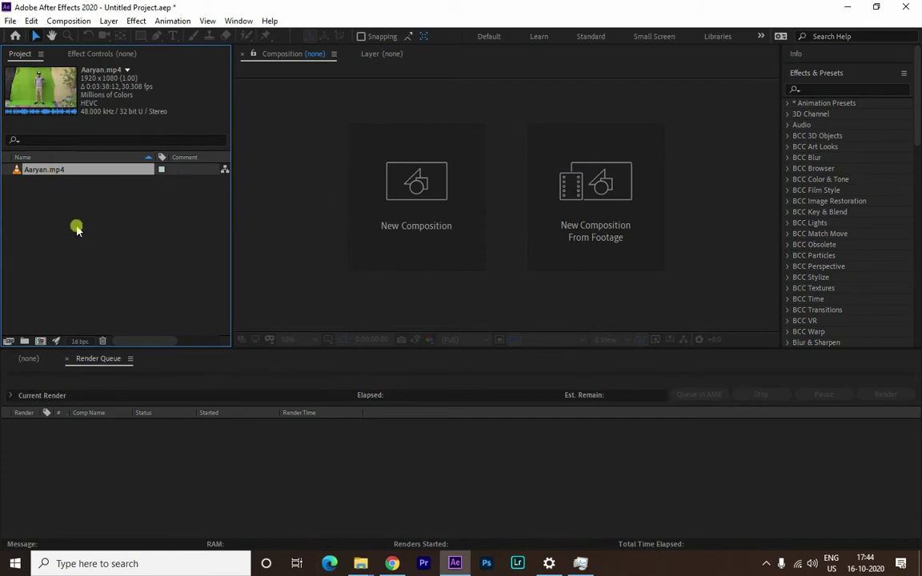
left_click(76, 228)
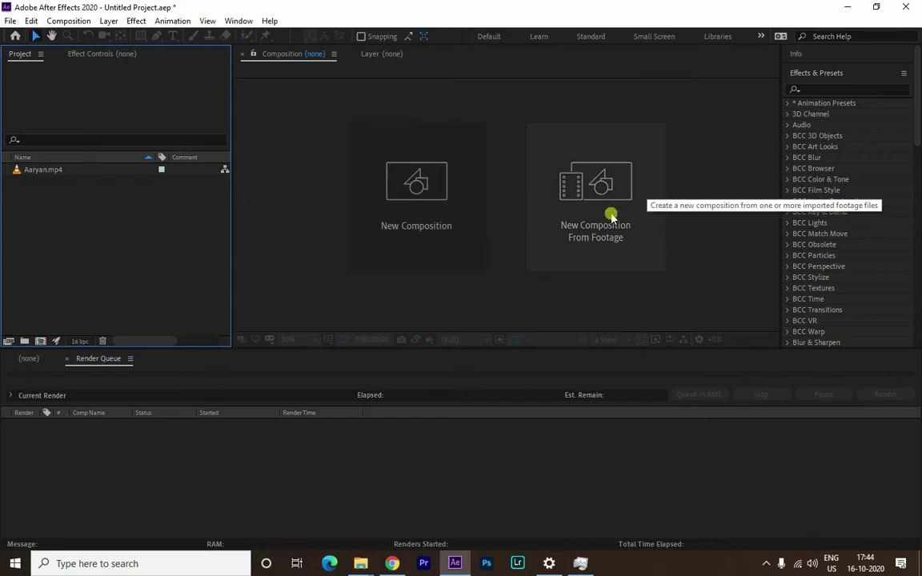
left_click(29, 169)
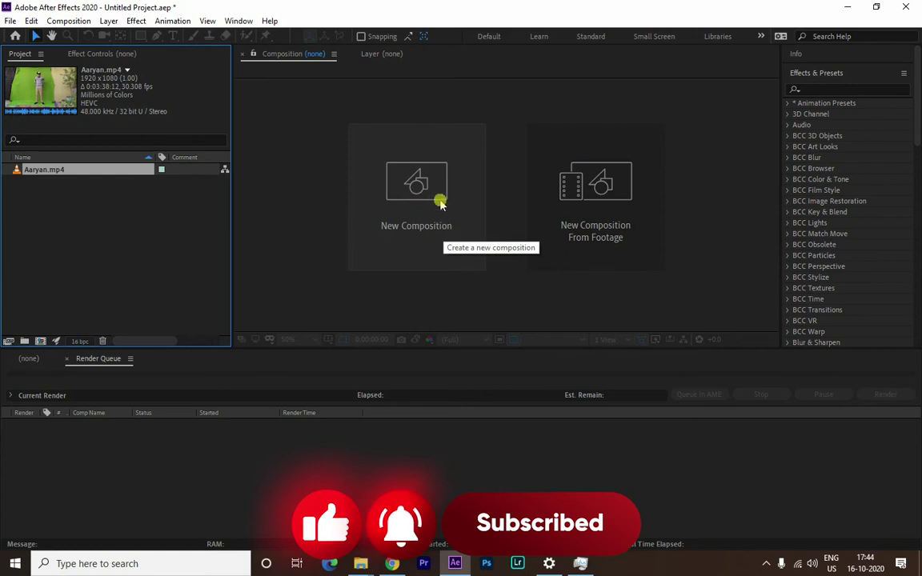
left_click(434, 207)
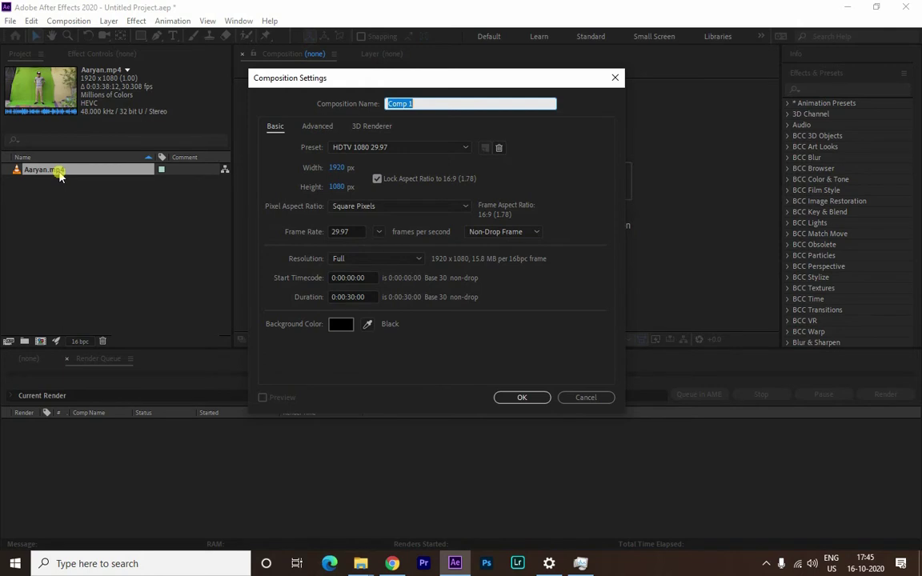
key("Escape")
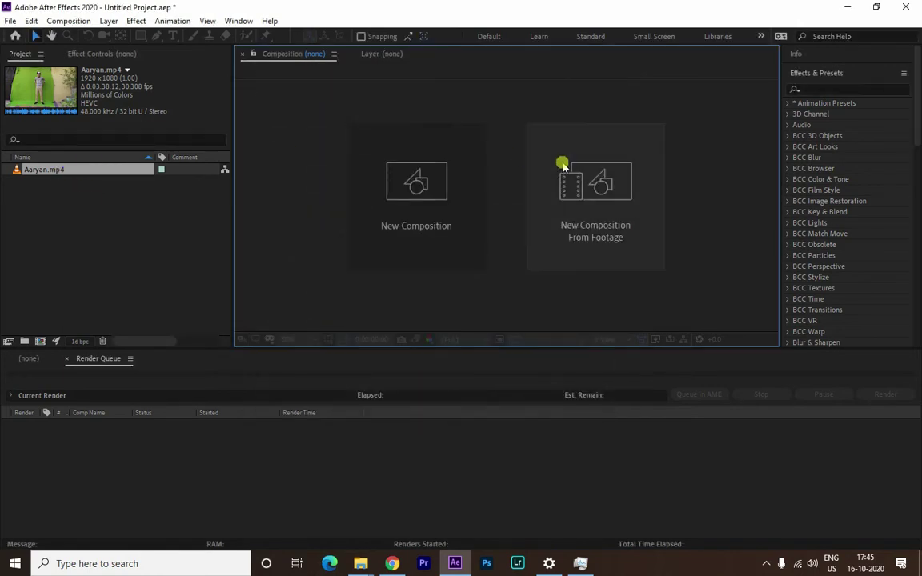
left_click(608, 218)
left_click(138, 145)
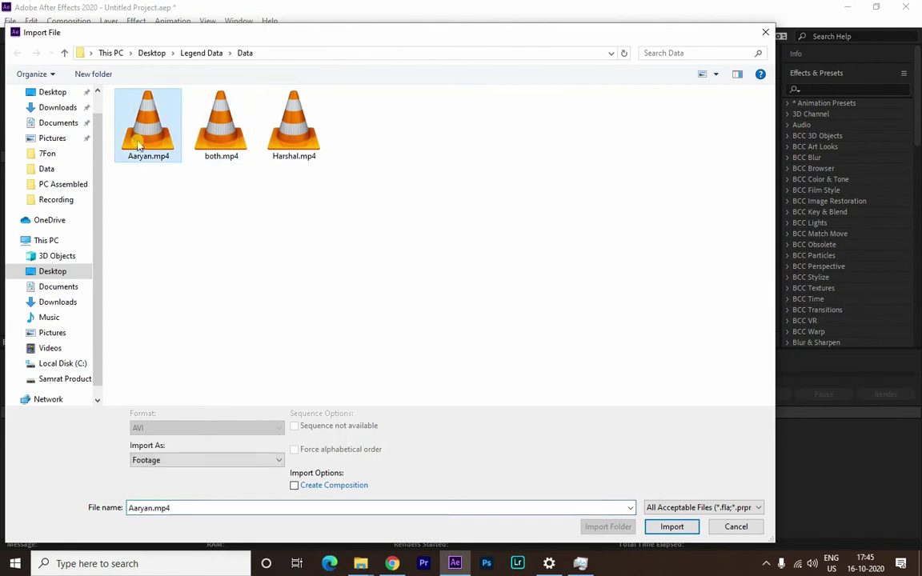
left_click(684, 528)
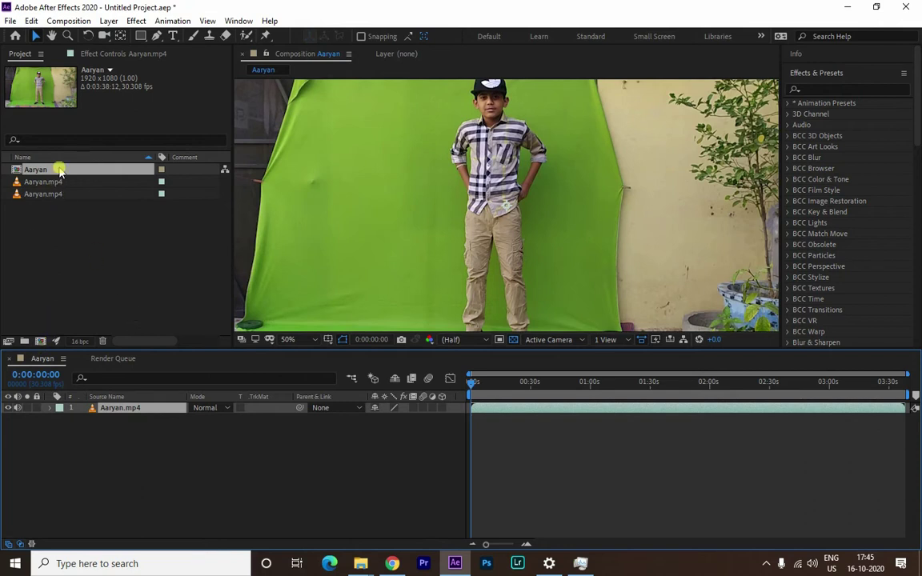
key("ctrl+z")
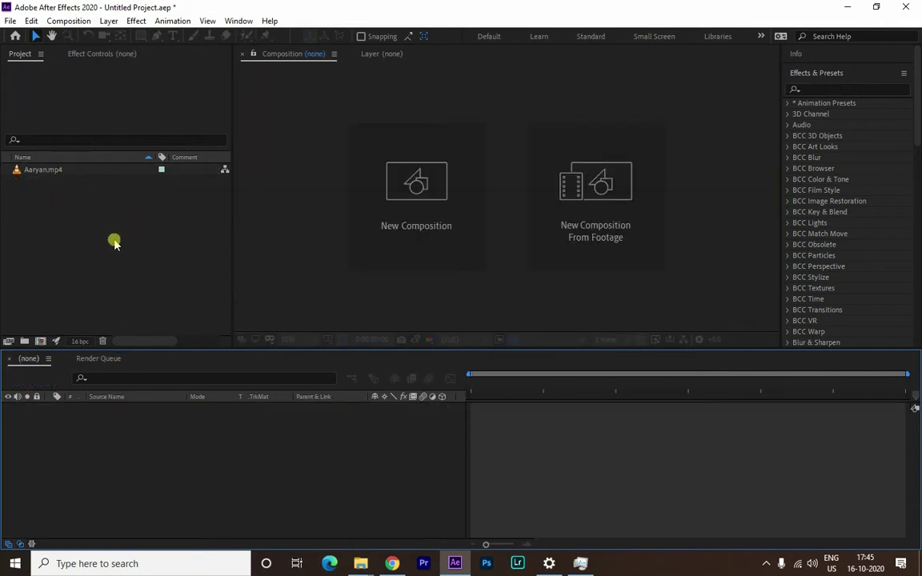
- Build a composition from Aaryan.mp4 with the new-comp button, then undo it
left_click(36, 170)
left_click(50, 170)
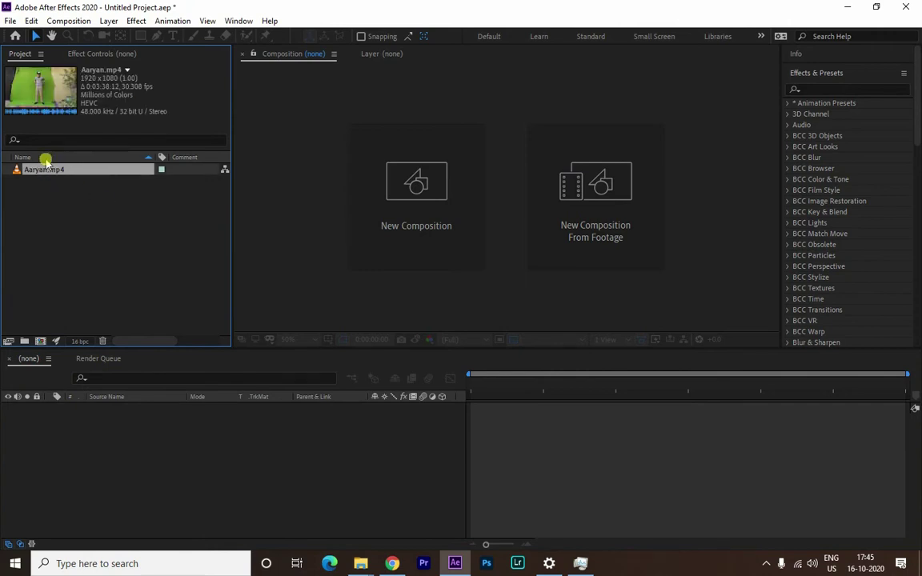
left_click_drag(44, 170, 42, 342)
left_click_drag(41, 342, 40, 342)
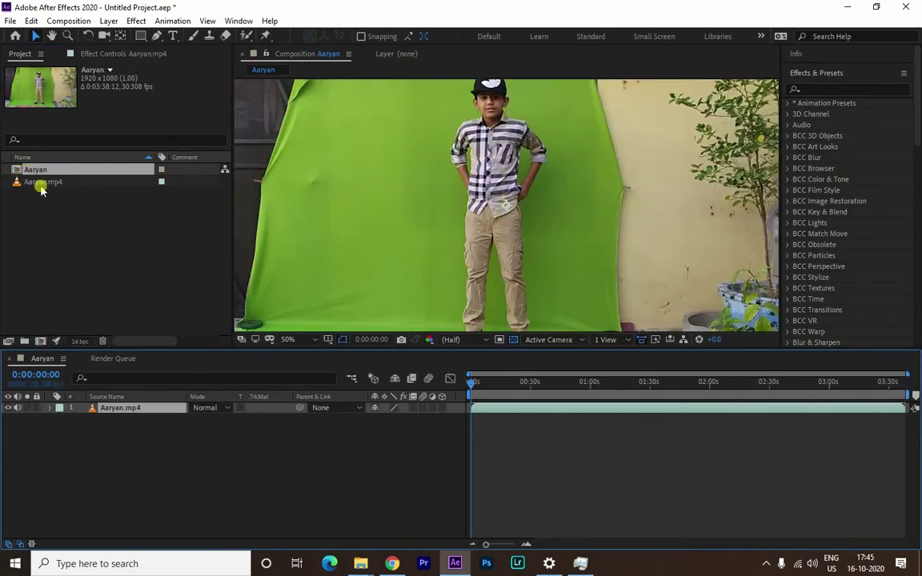
key("Delete")
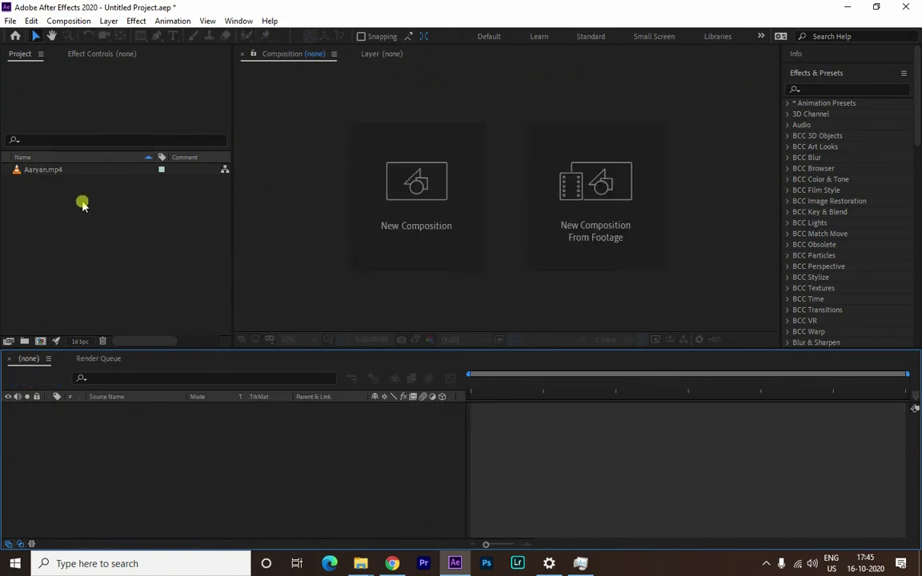
- In the Import File dialog, go up to Legend Data and preview and select c166403.jpg
double_click(110, 207)
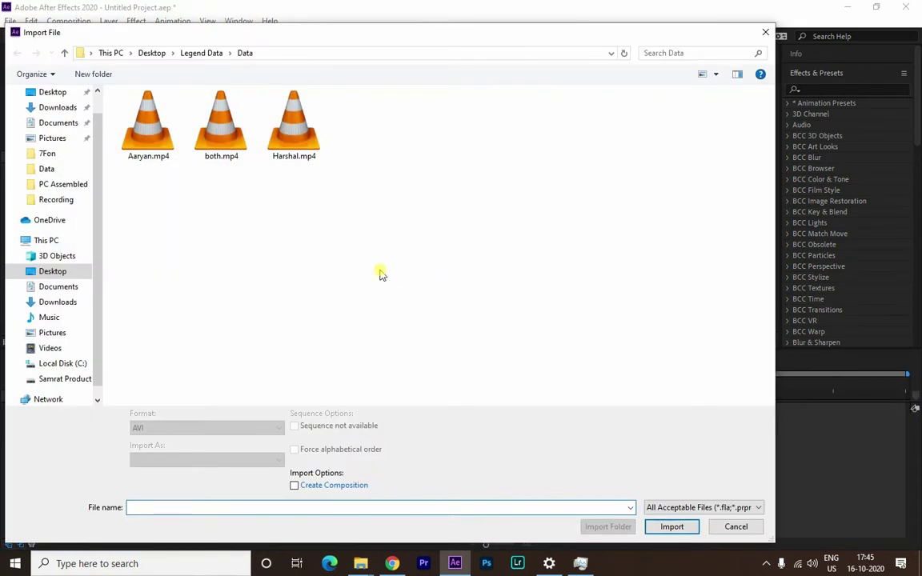
left_click(200, 52)
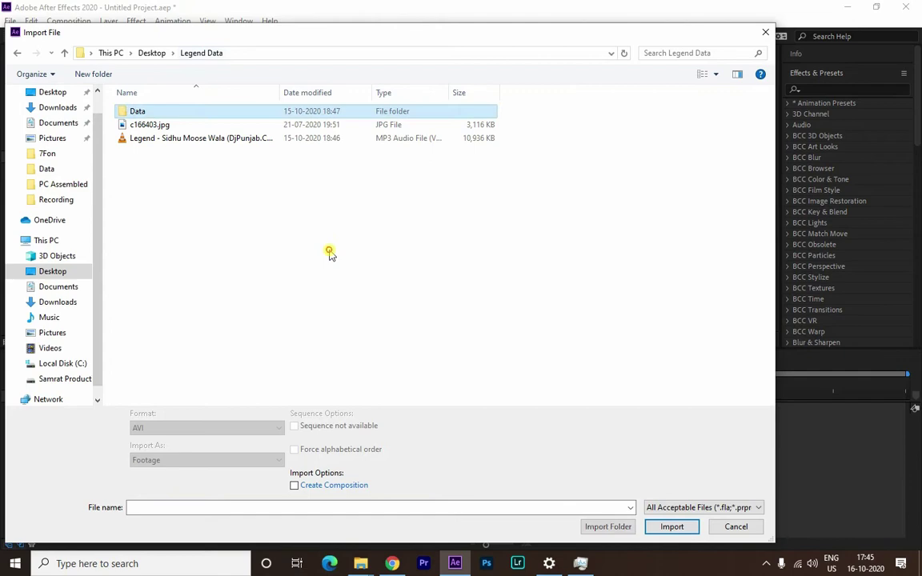
left_click(159, 128)
right_click(173, 125)
left_click(199, 152)
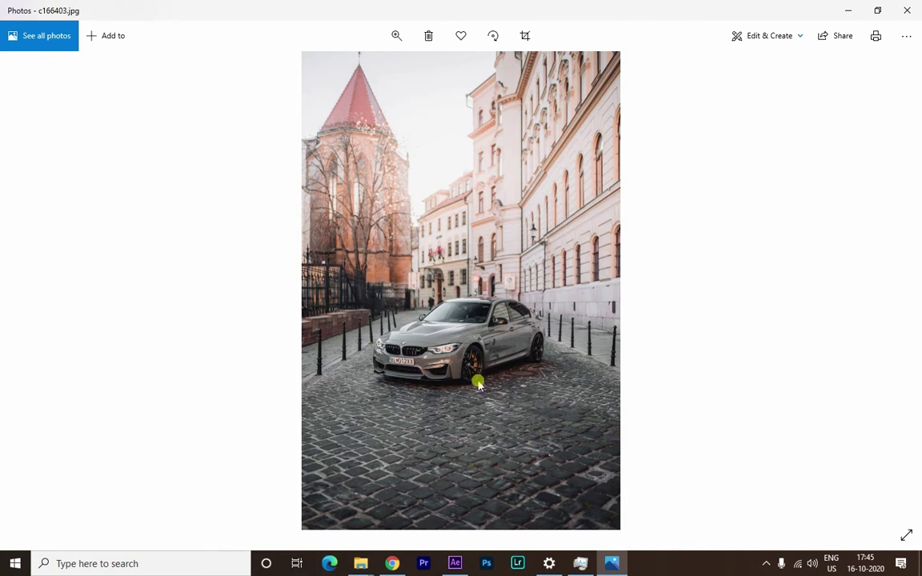
left_click(906, 10)
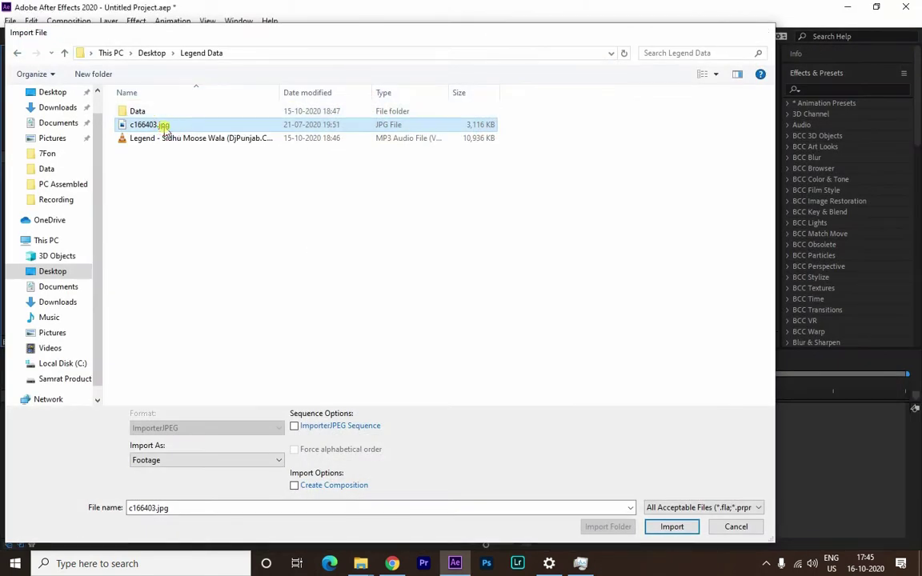
- Import c166403.jpg and create Comp 1 at 1080 × 1920 with Lock Aspect Ratio off
double_click(170, 130)
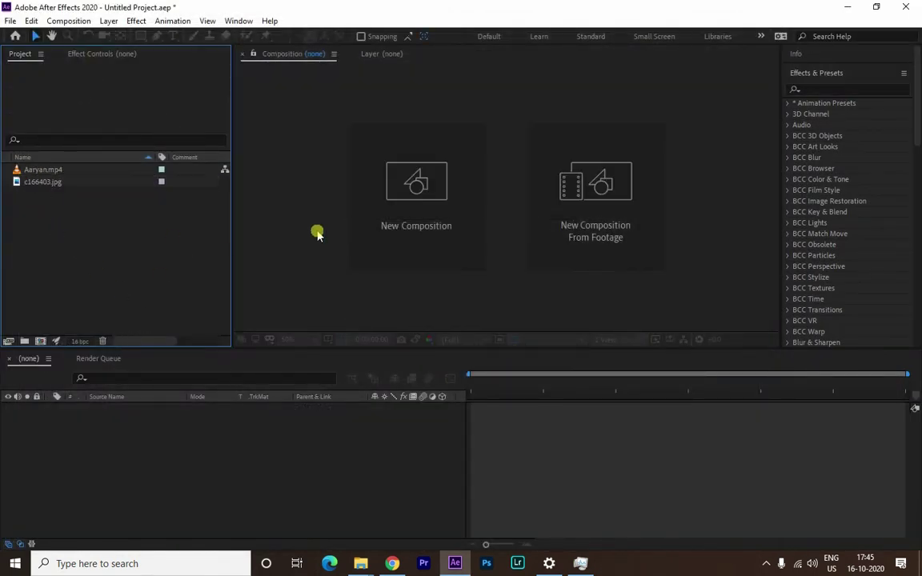
left_click(405, 225)
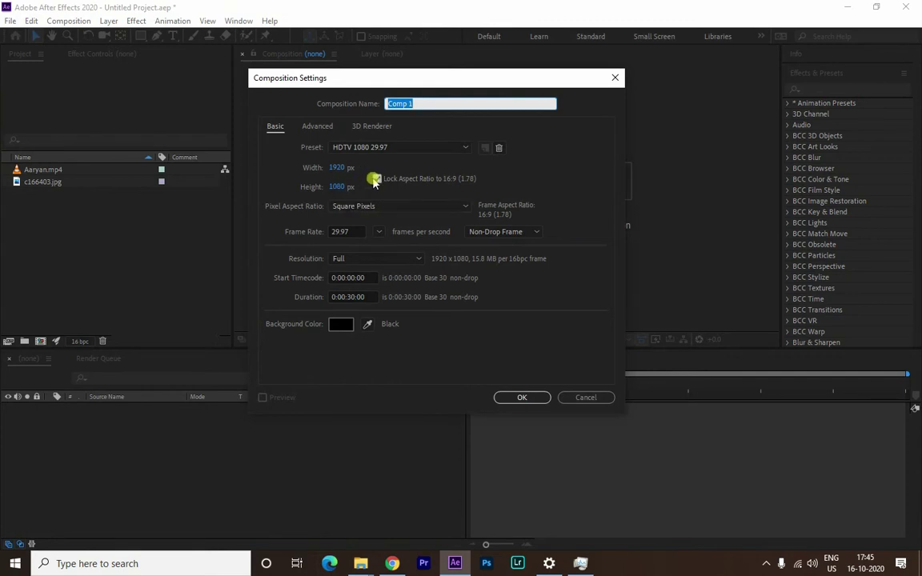
left_click(333, 168)
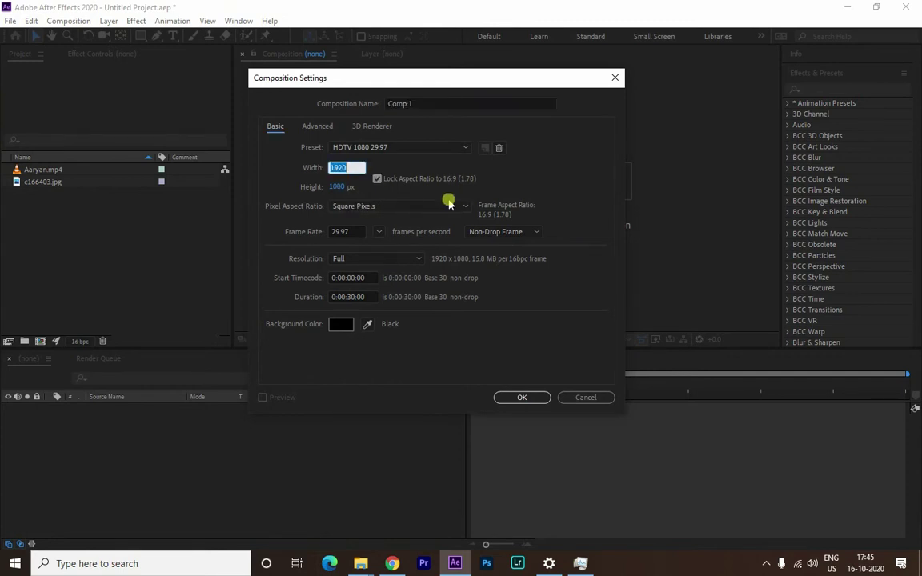
type("1080")
left_click(333, 189)
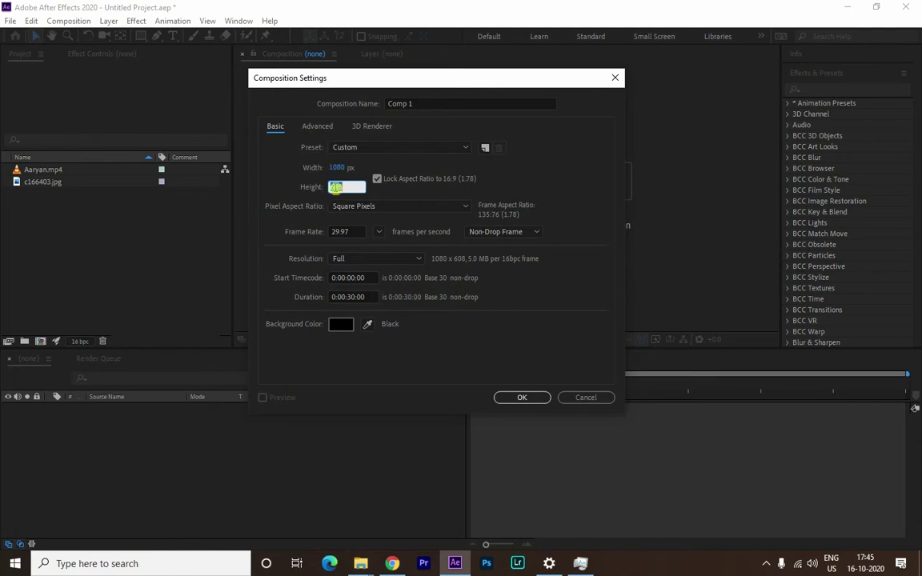
type("1920")
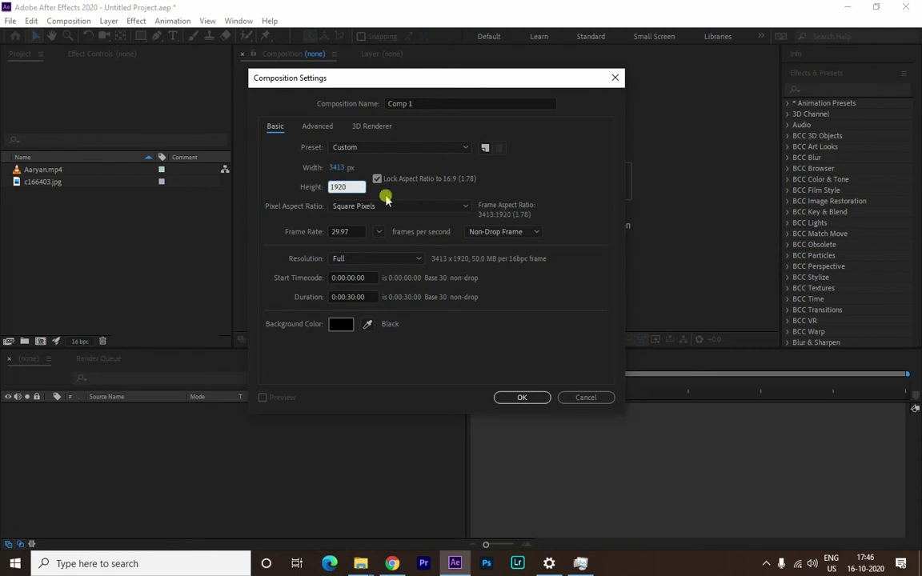
left_click(380, 184)
left_click(332, 167)
type("4")
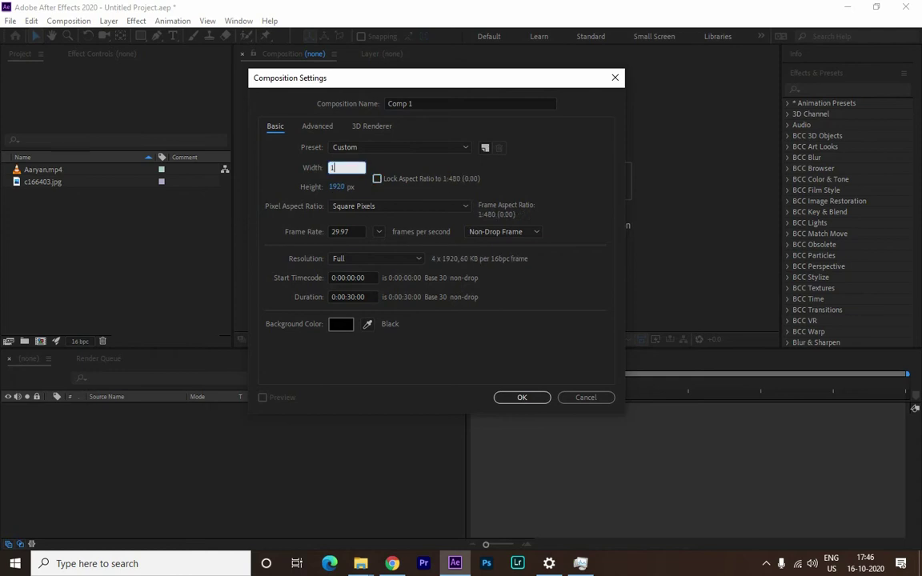
type("1080")
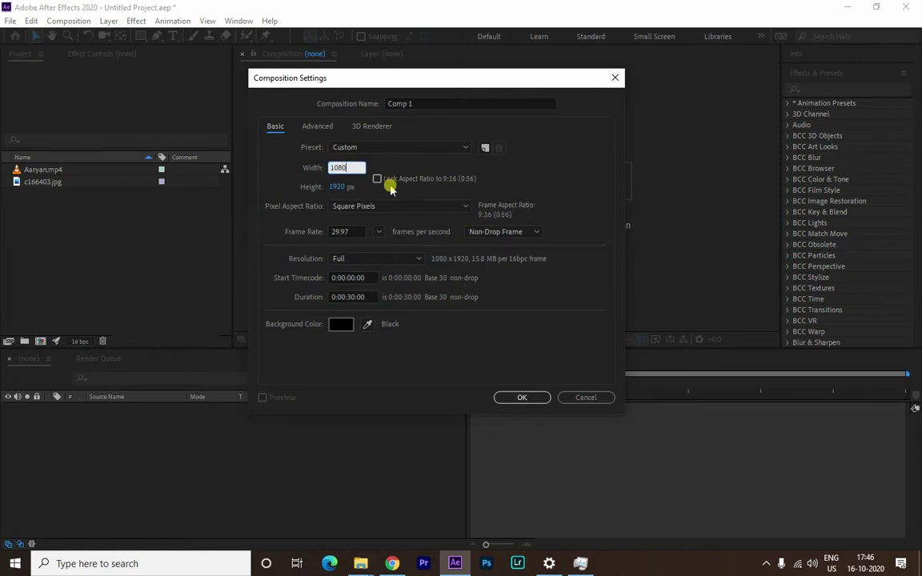
key("Return")
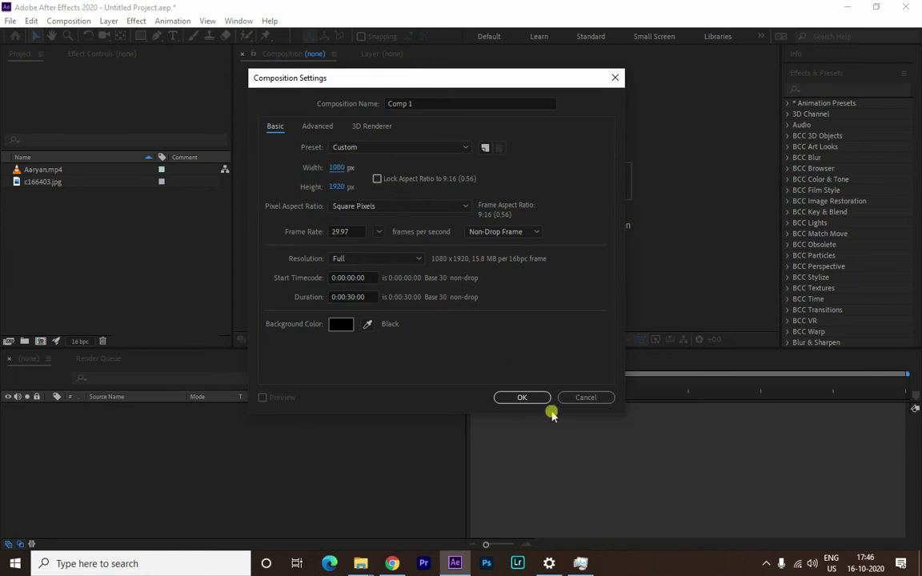
left_click(524, 397)
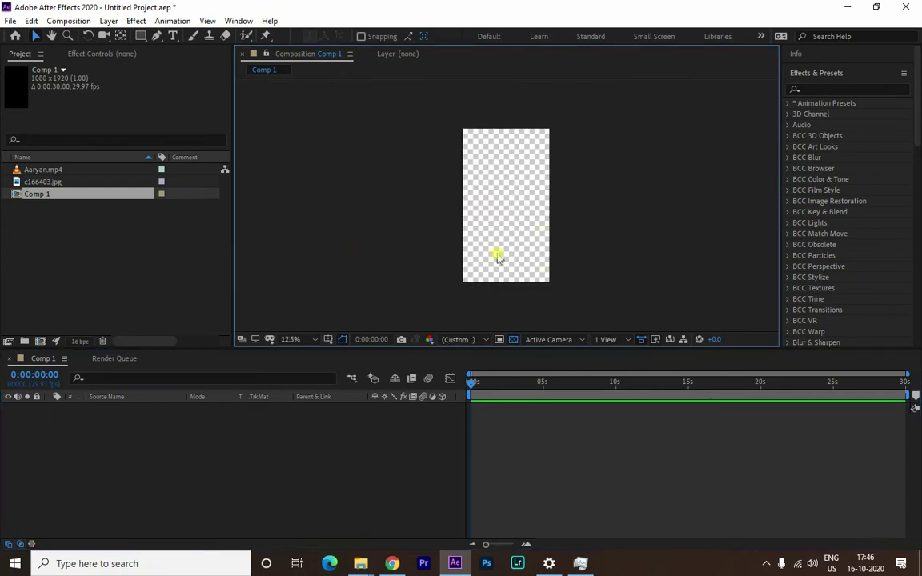
- Add c166403.jpg to the timeline and scale it up to fill the vertical frame
left_click_drag(30, 182, 65, 408)
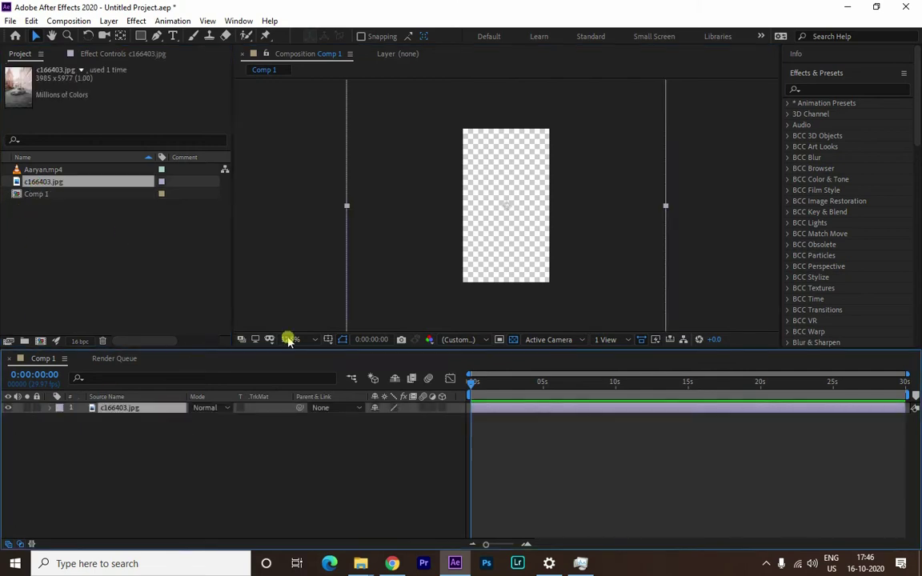
scroll(512, 224, "down", 3)
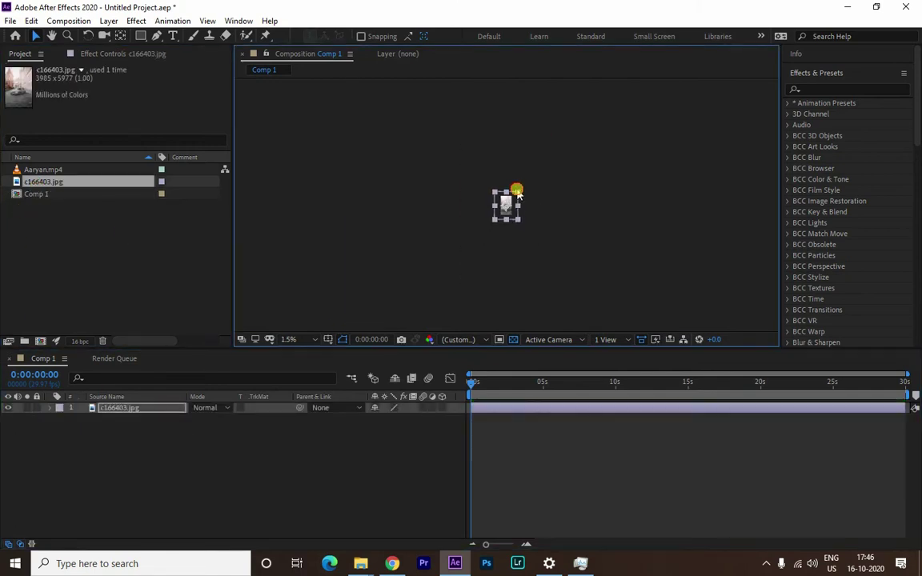
left_click_drag(525, 175, 530, 208)
scroll(531, 208, "up", 3)
left_click_drag(545, 274, 576, 296)
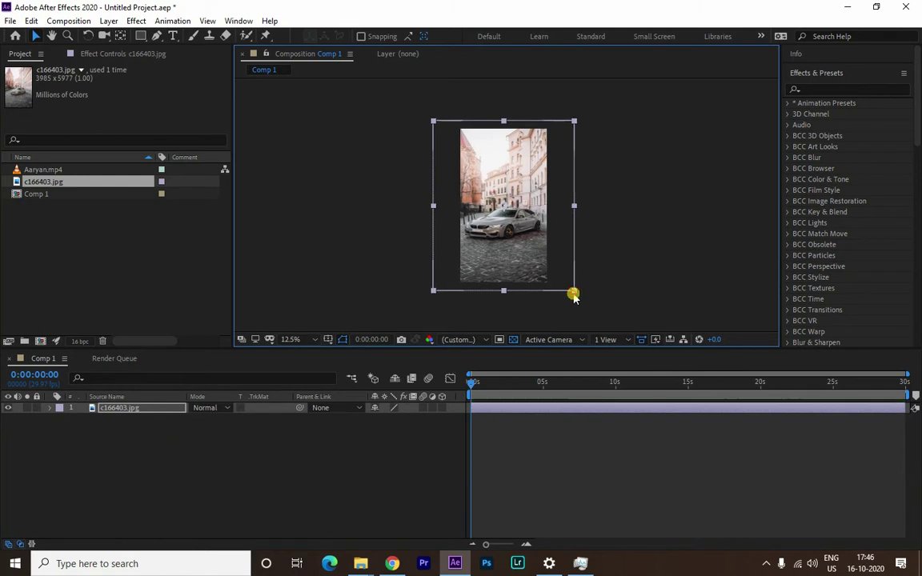
left_click(620, 197)
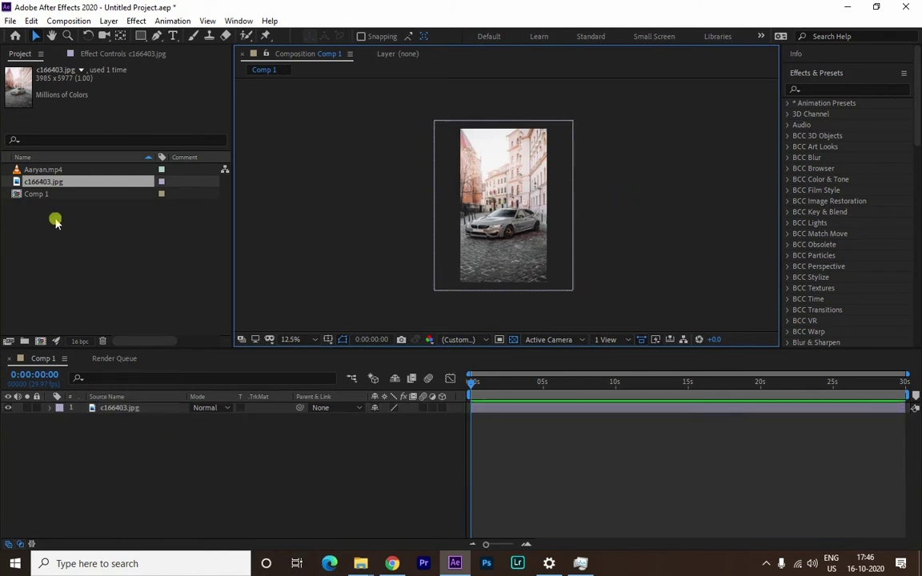
- Place Aaryan.mp4 as a layer above the street photo
left_click(40, 169)
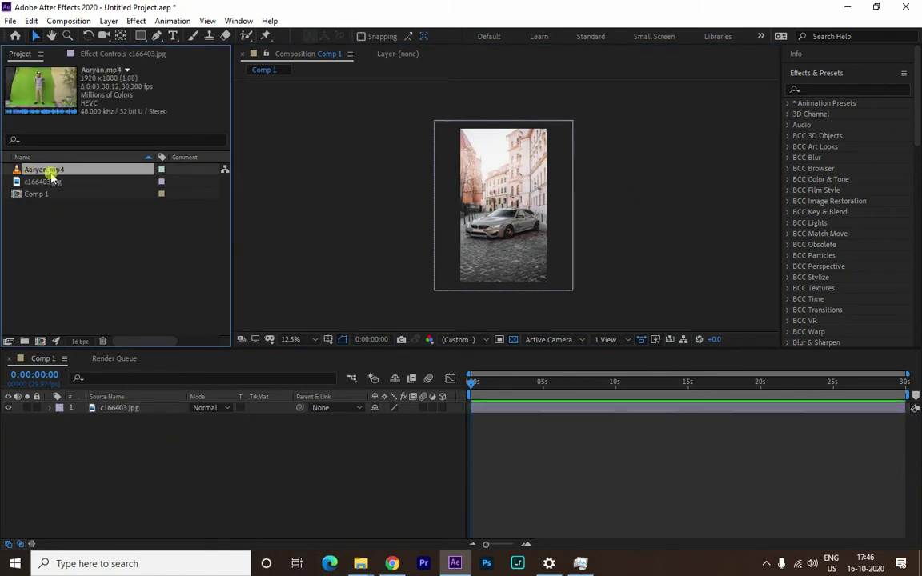
left_click_drag(47, 171, 117, 408)
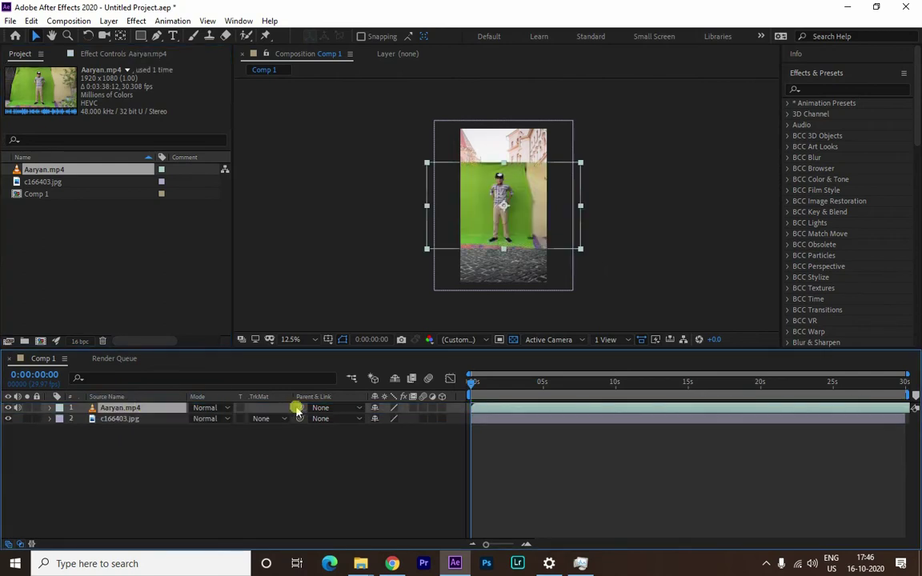
left_click(648, 179)
key("period")
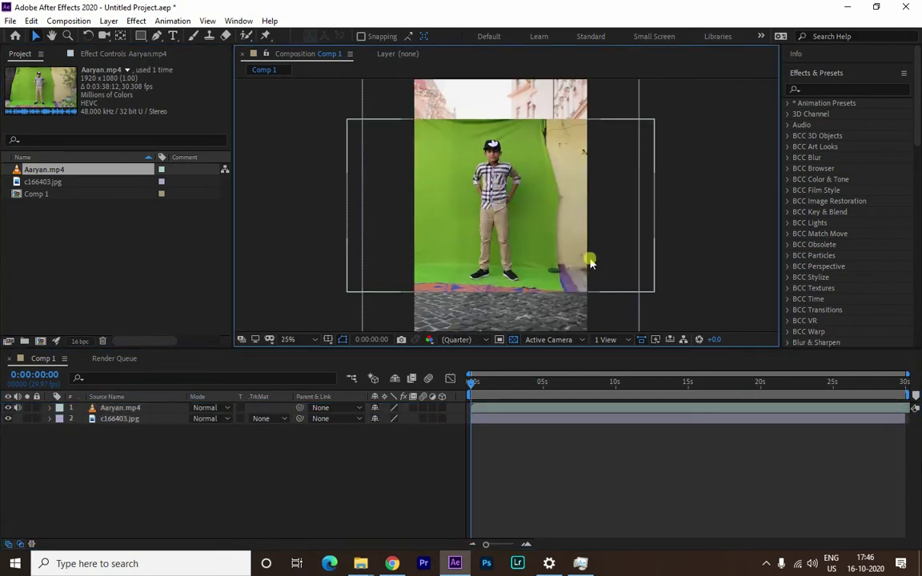
key("comma")
key("comma")
scroll(520, 232, "up", 3)
scroll(532, 200, "down", 2)
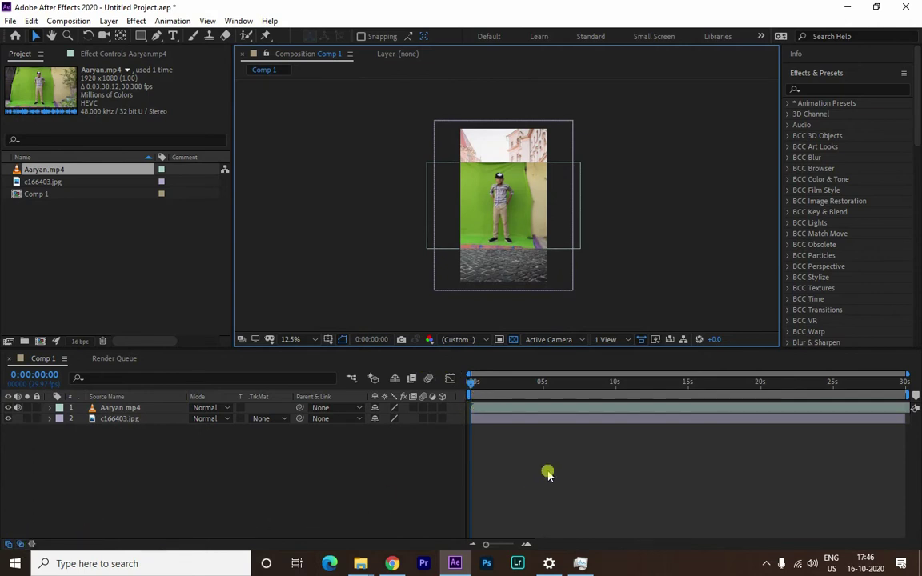
- Toggle the blending-mode and in/out/duration timeline columns, then scrub later frames
left_click(19, 546)
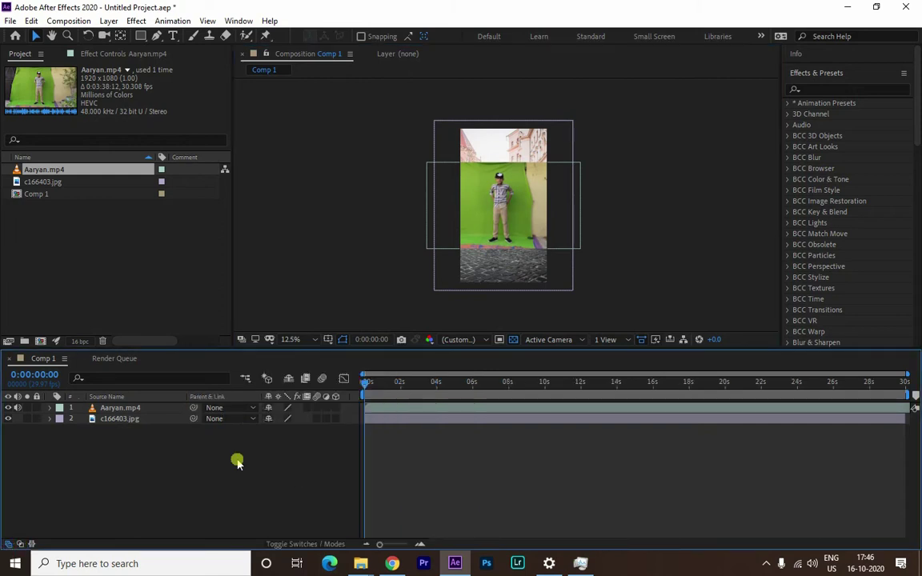
left_click(20, 544)
left_click(31, 544)
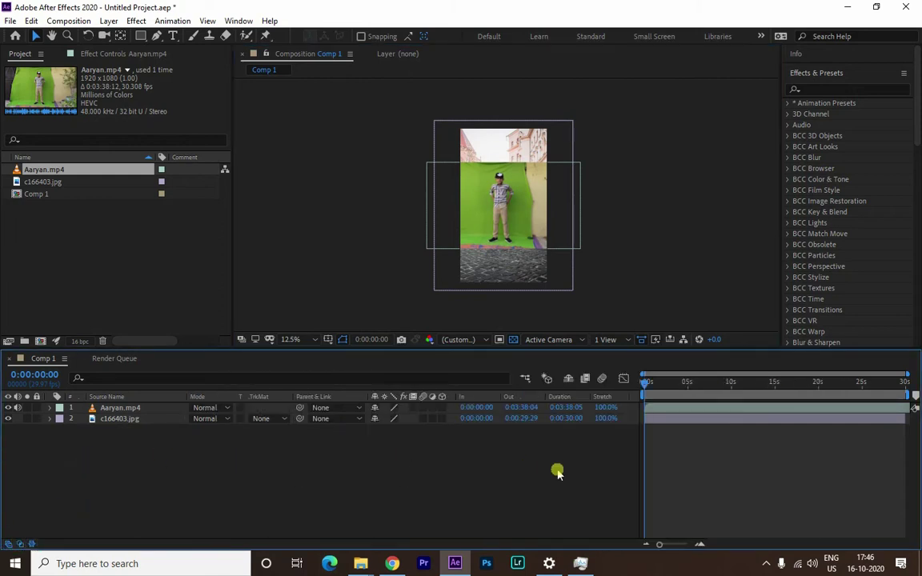
left_click(31, 544)
left_click(20, 544)
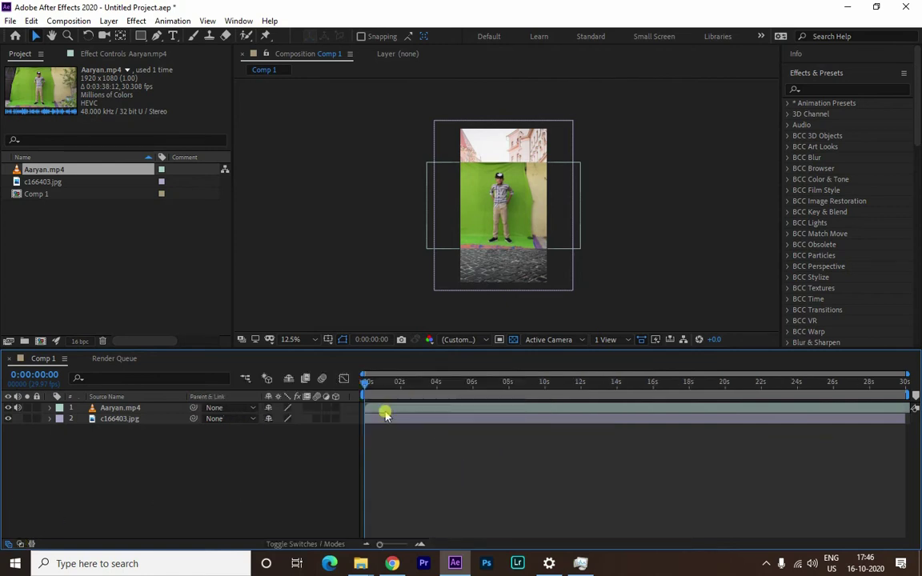
mouse_move(365, 383)
left_mouse_down()
mouse_move(599, 400)
mouse_move(411, 424)
mouse_move(444, 415)
left_mouse_up()
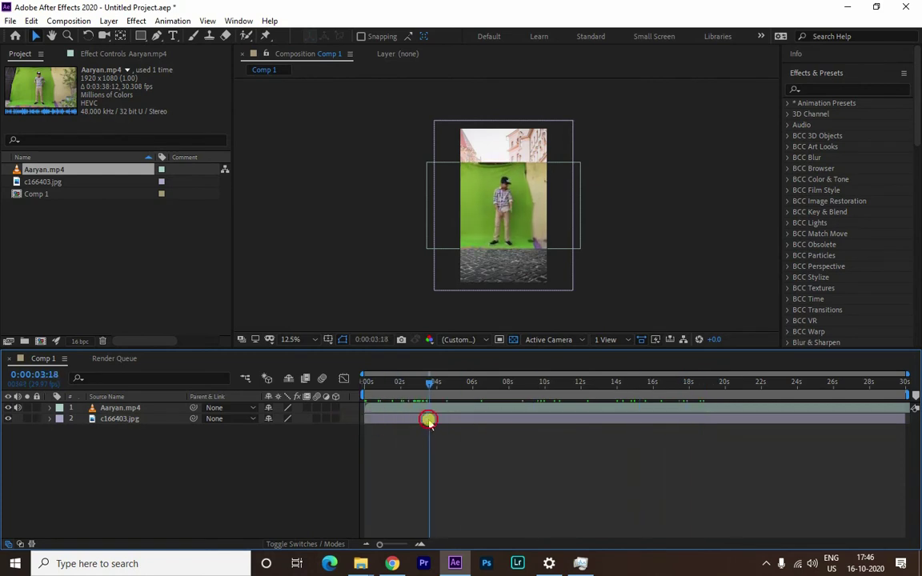
- Trim Aaryan.mp4's start at 4 seconds with Alt+[ and slide it back to 0s
left_click(448, 407)
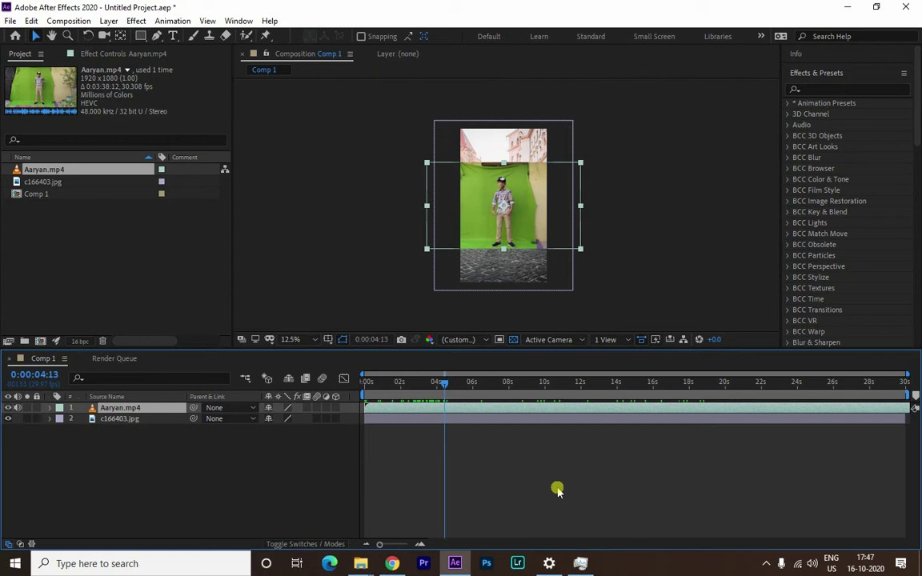
key("alt+bracketleft")
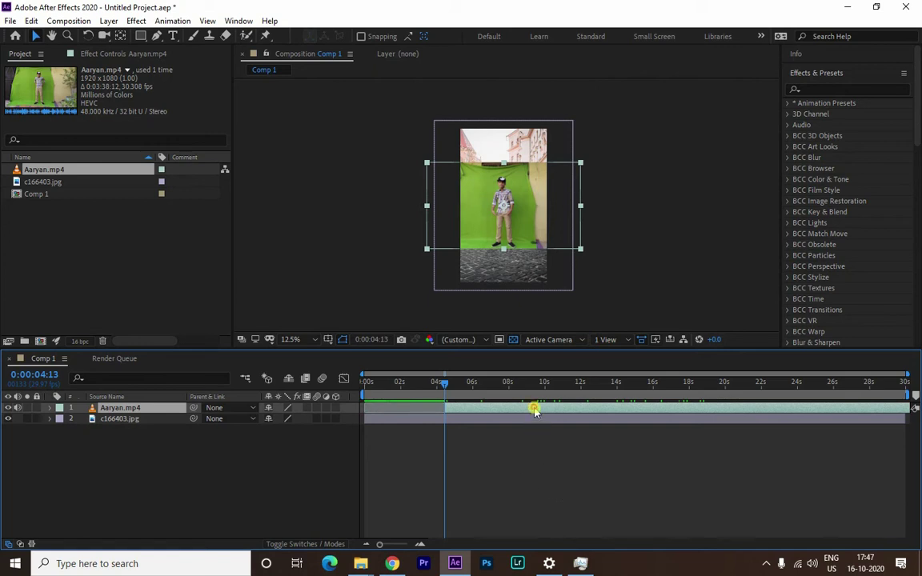
mouse_move(535, 405)
left_mouse_down()
mouse_move(453, 406)
mouse_move(904, 400)
left_mouse_up()
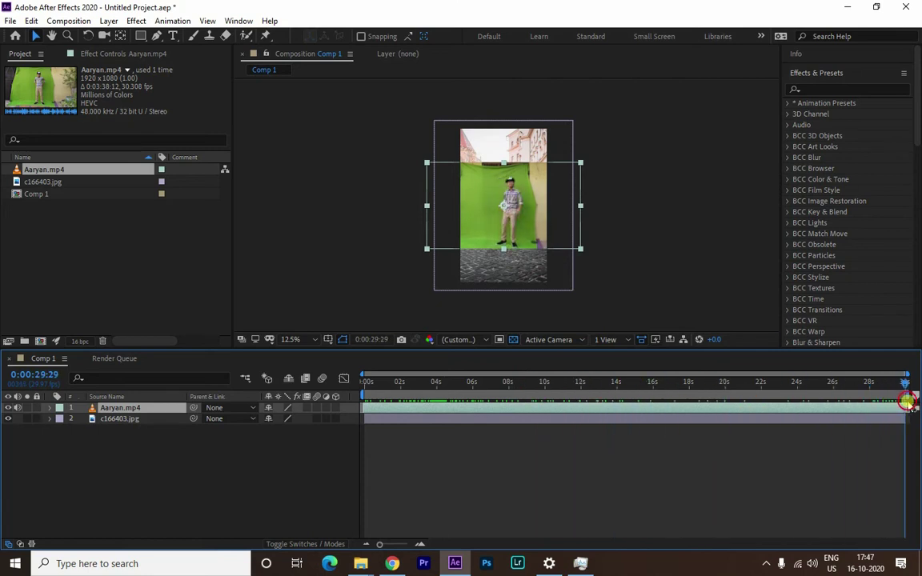
- Set the work area to end near 10 seconds (0:00:10:27) and reselect Aaryan.mp4
left_click_drag(836, 412, 562, 419)
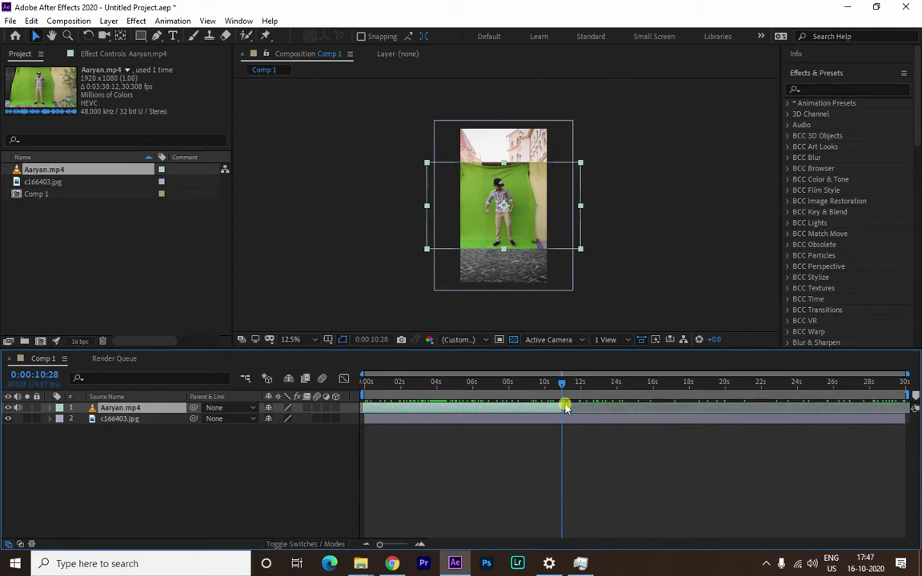
left_click(587, 433)
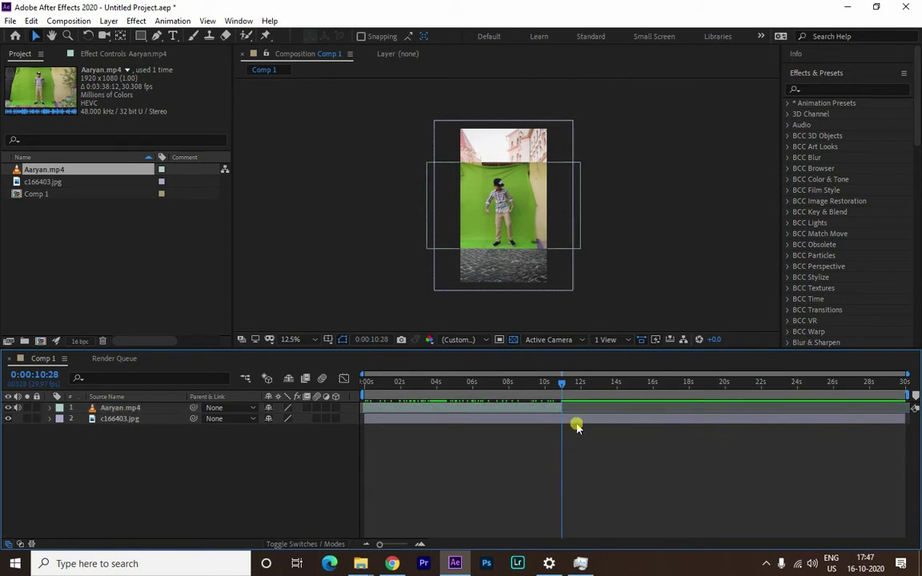
left_click(562, 383)
left_click_drag(561, 387, 560, 387)
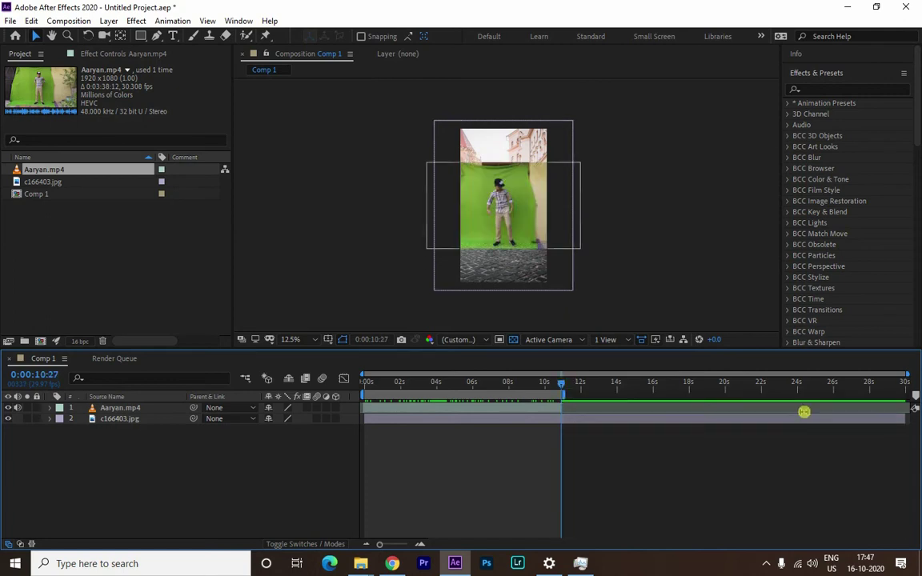
left_click(538, 393)
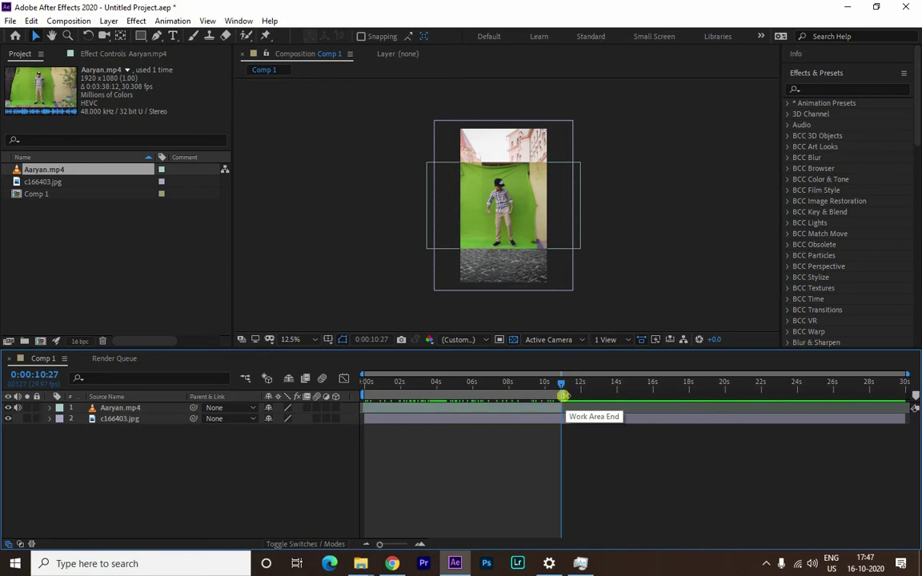
- Apply Trim Comp to Work Area from the work area bar and scrub the shortened comp
right_click(558, 408)
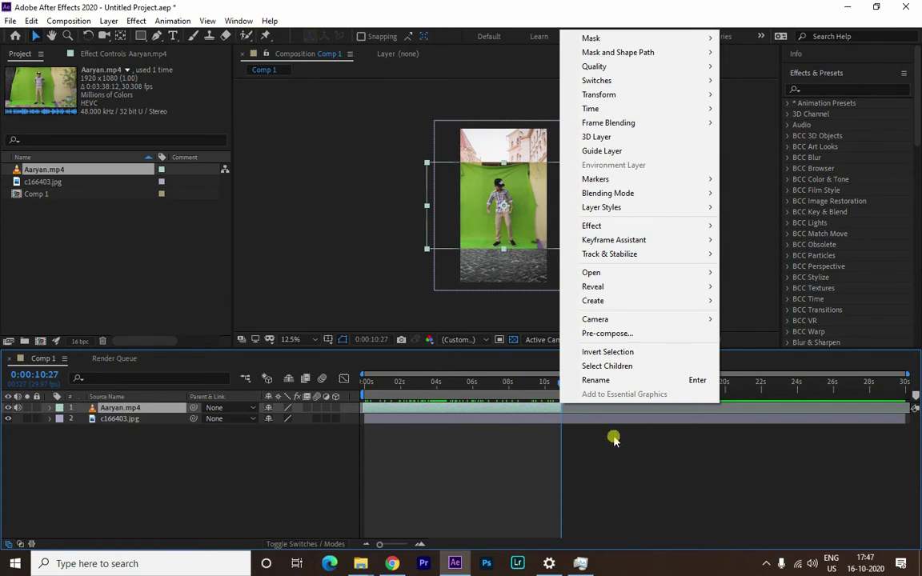
left_click(576, 405)
right_click(558, 406)
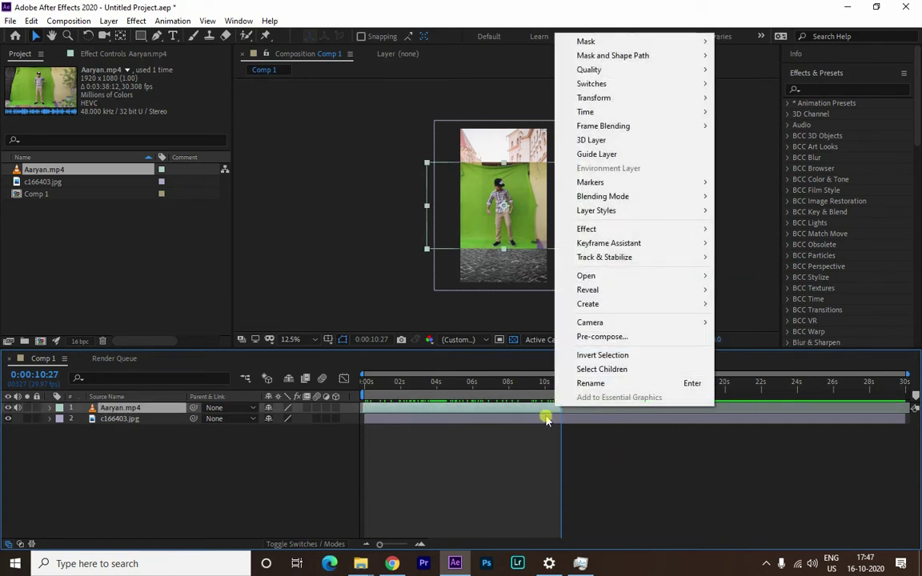
left_click(556, 419)
right_click(559, 399)
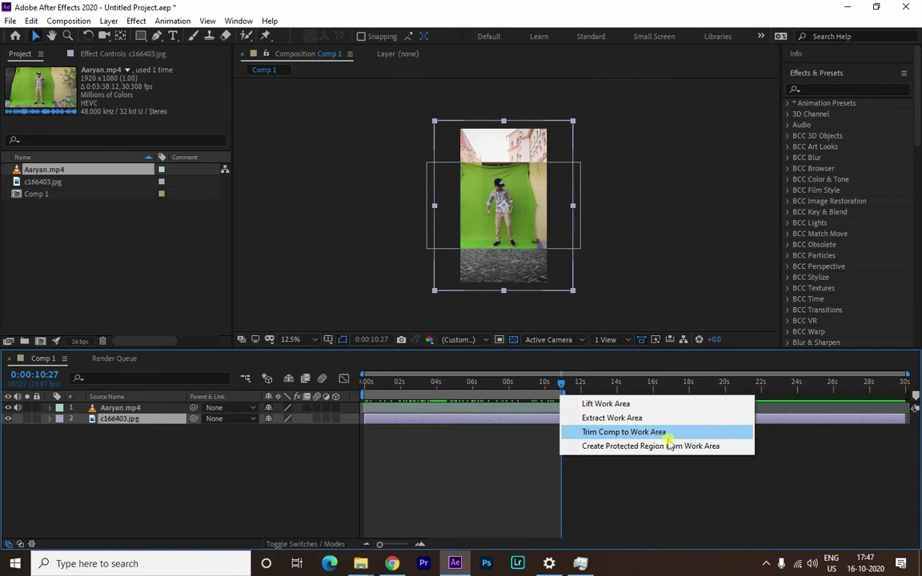
left_click(676, 436)
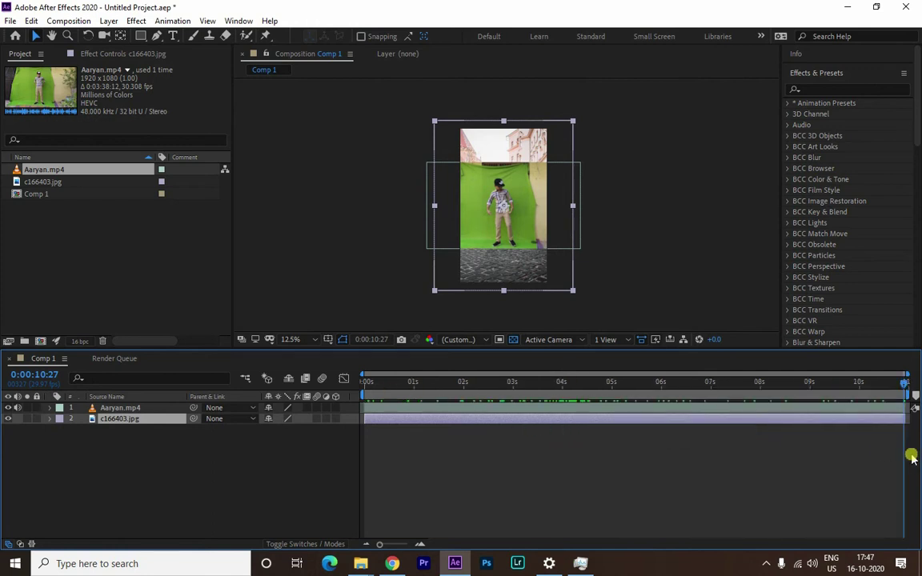
mouse_move(904, 386)
left_mouse_down()
mouse_move(862, 428)
mouse_move(568, 433)
mouse_move(817, 453)
mouse_move(422, 408)
left_mouse_up()
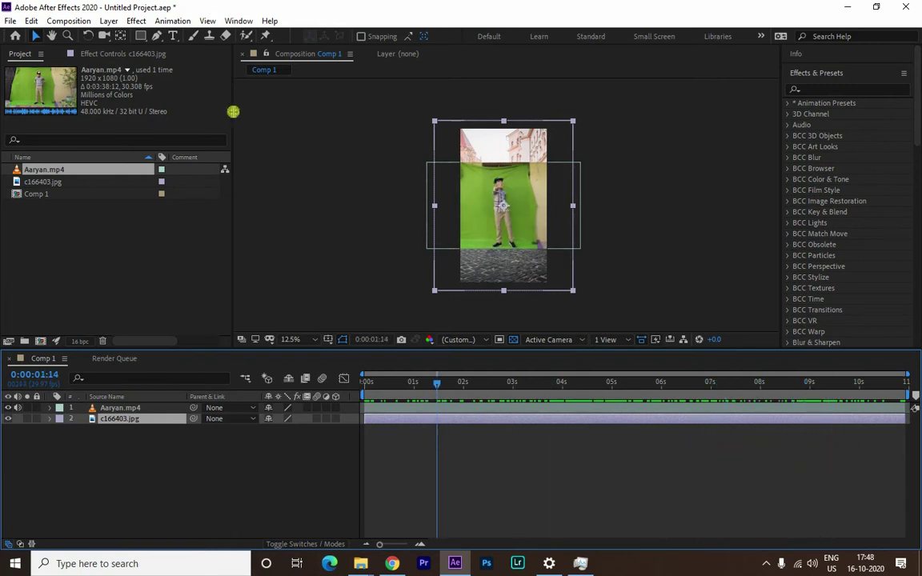
- Pen-mask the street photo, placing points up the left side and across the top
left_click(155, 37)
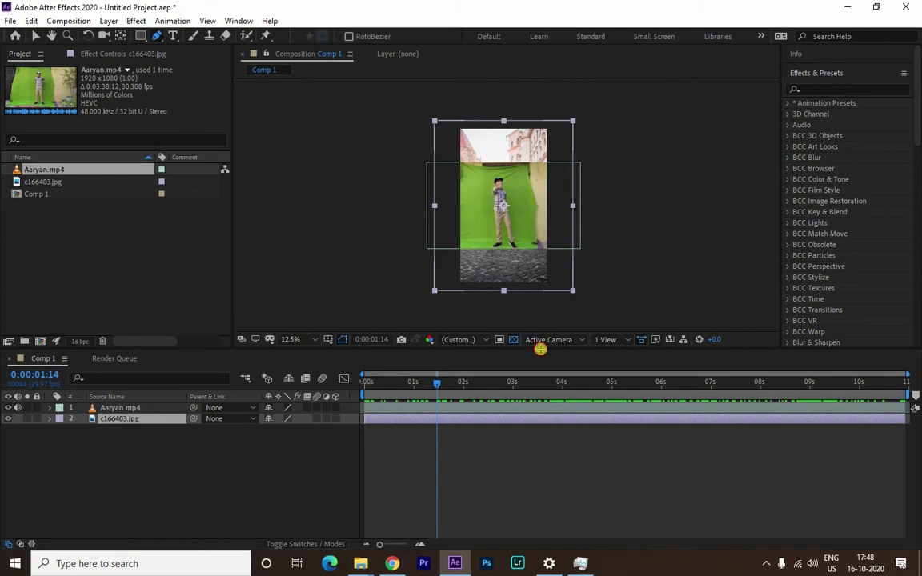
left_click_drag(542, 350, 541, 445)
scroll(560, 284, "up", 4)
scroll(551, 280, "down", 2)
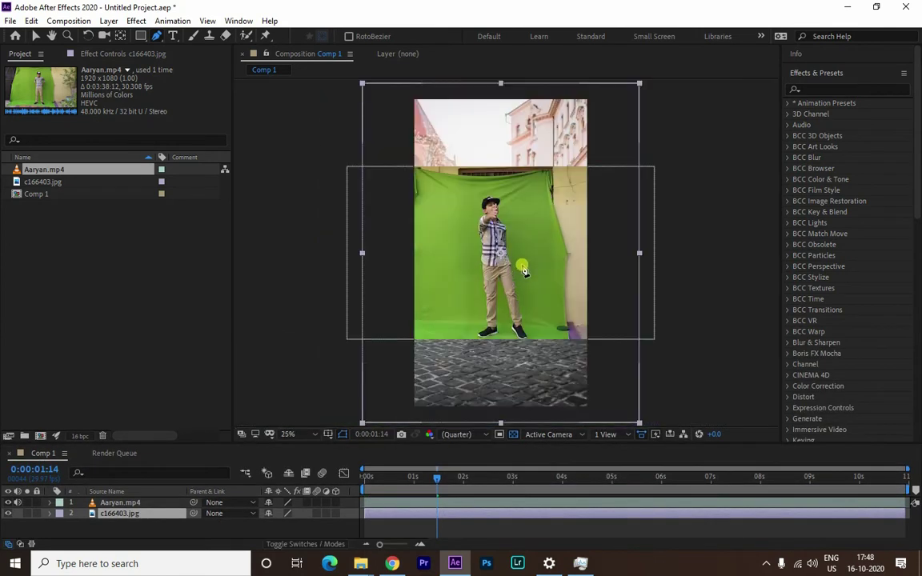
left_click(436, 337)
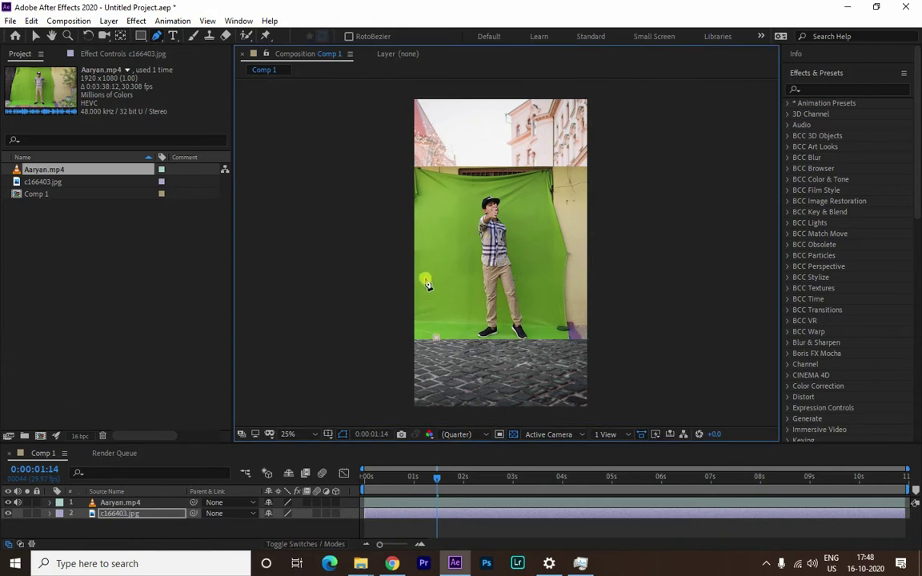
left_click(420, 261)
left_click(424, 193)
left_click(444, 175)
left_click(452, 185)
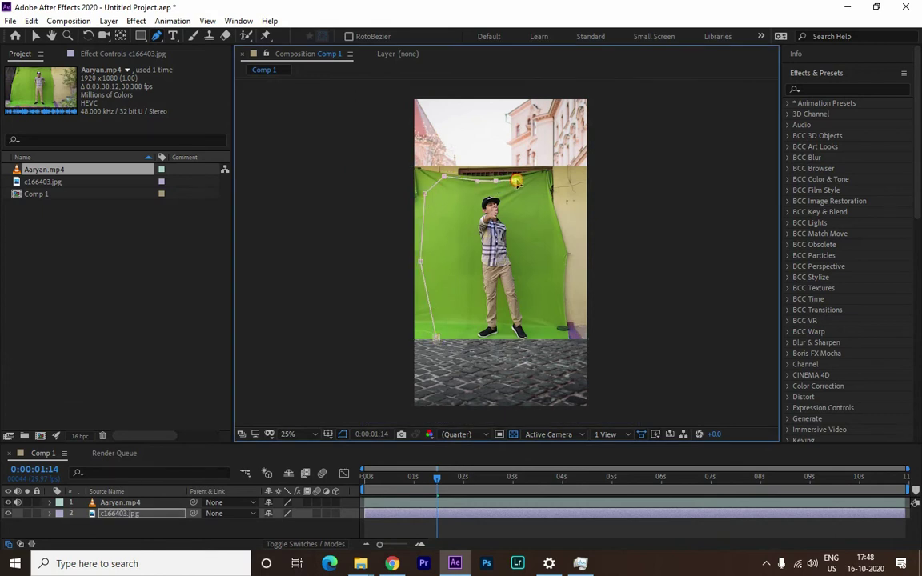
left_click(496, 181)
left_click(540, 174)
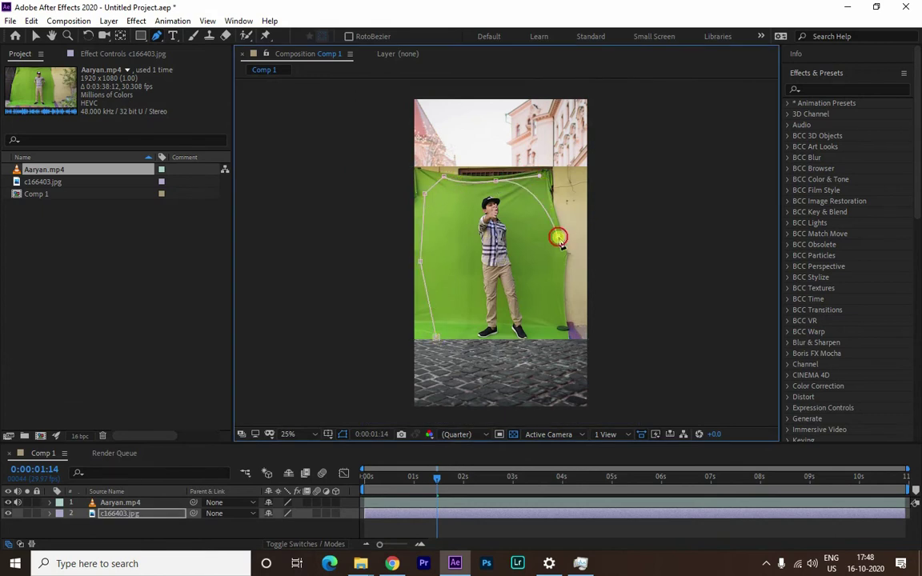
- Extend the mask down the right side and along the pavement, close it, and lower its corner
left_click_drag(556, 237, 558, 256)
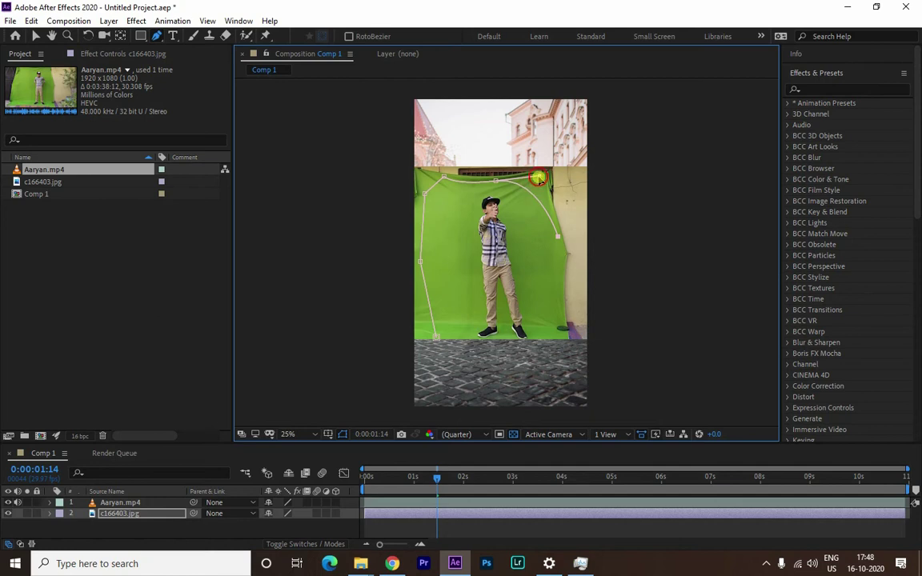
left_click(557, 282)
left_click(556, 304)
left_click(560, 325)
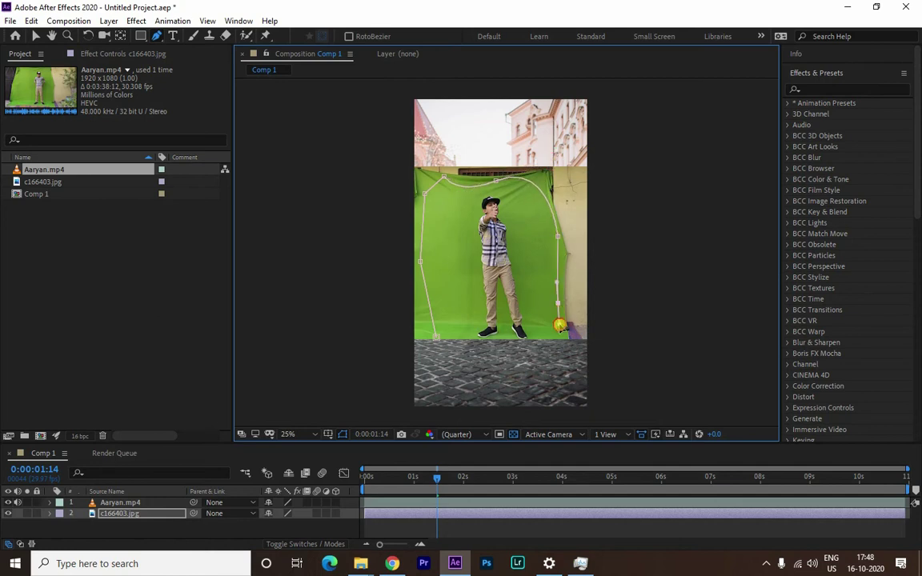
left_click(523, 344)
left_click(485, 344)
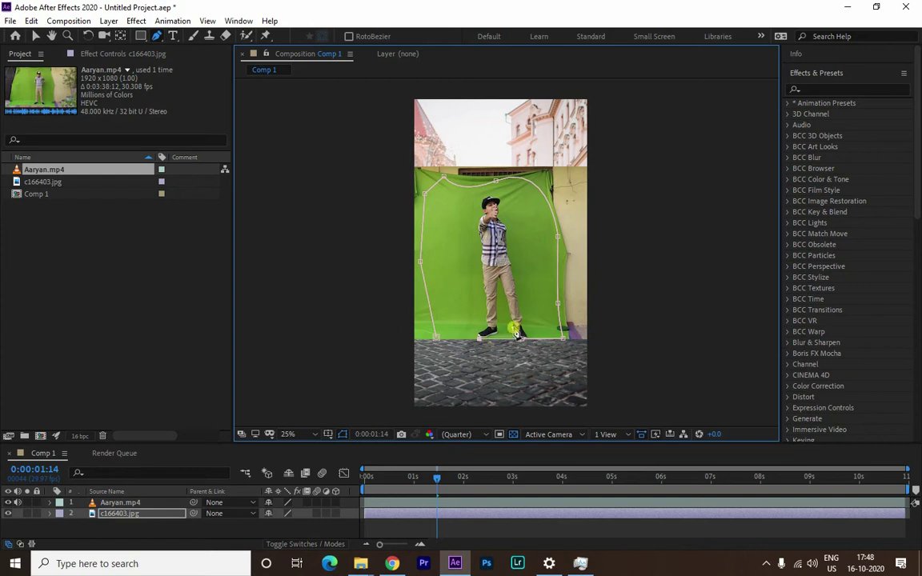
left_click(432, 342)
left_click_drag(424, 321, 439, 343)
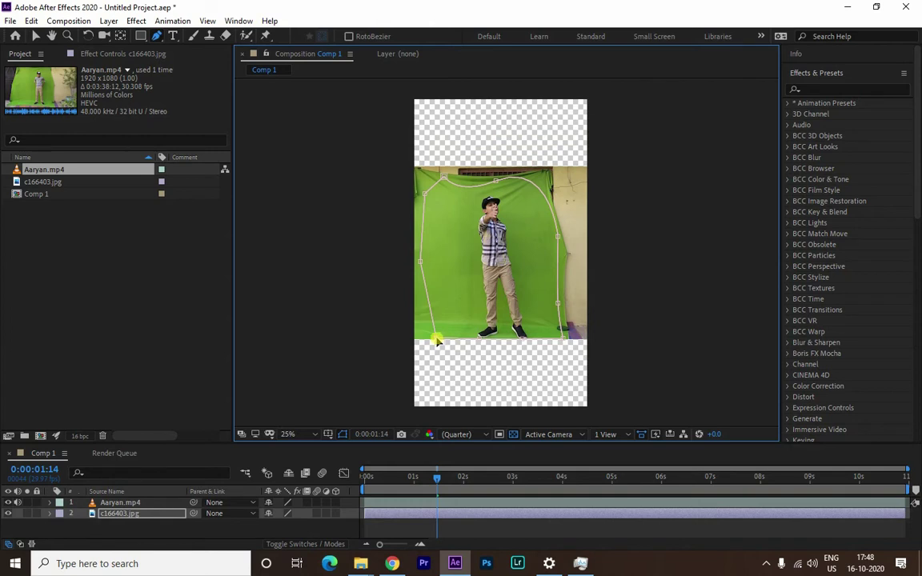
- Undo the mistaken mask on the photo and select the Aaryan.mp4 layer
key("period")
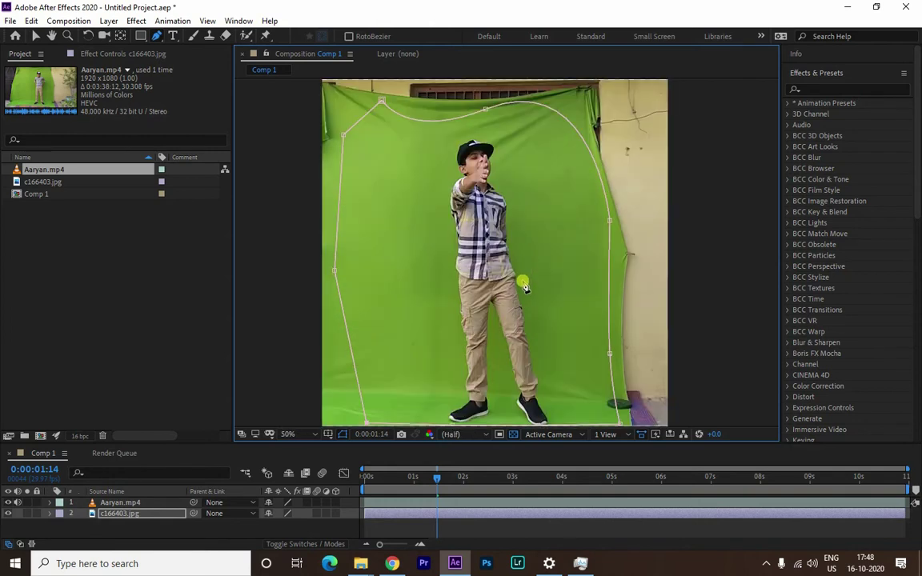
key("comma")
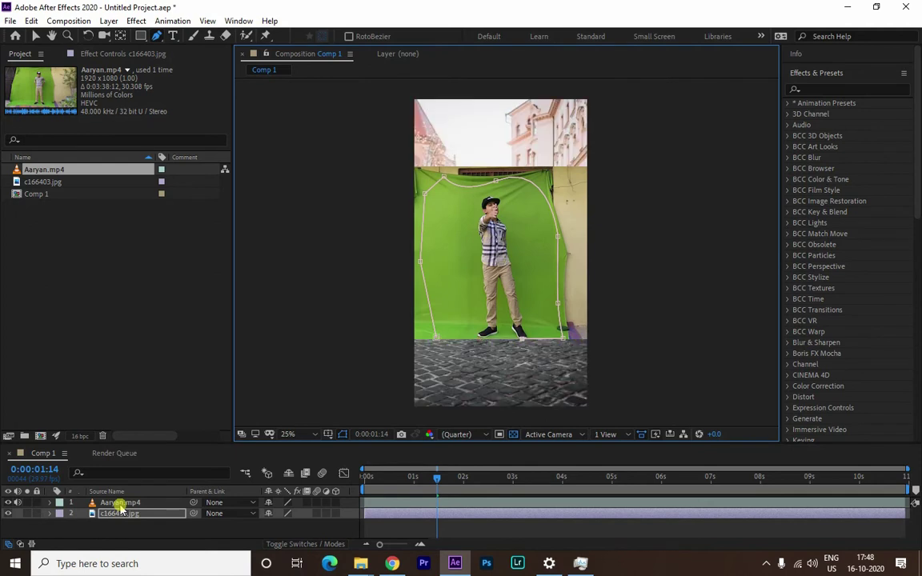
key("ctrl+z")
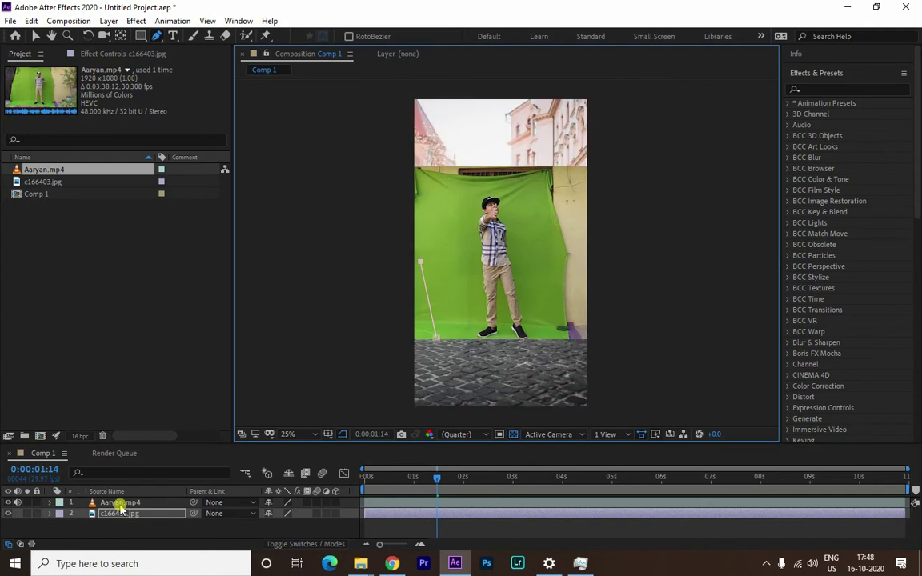
left_click(119, 502)
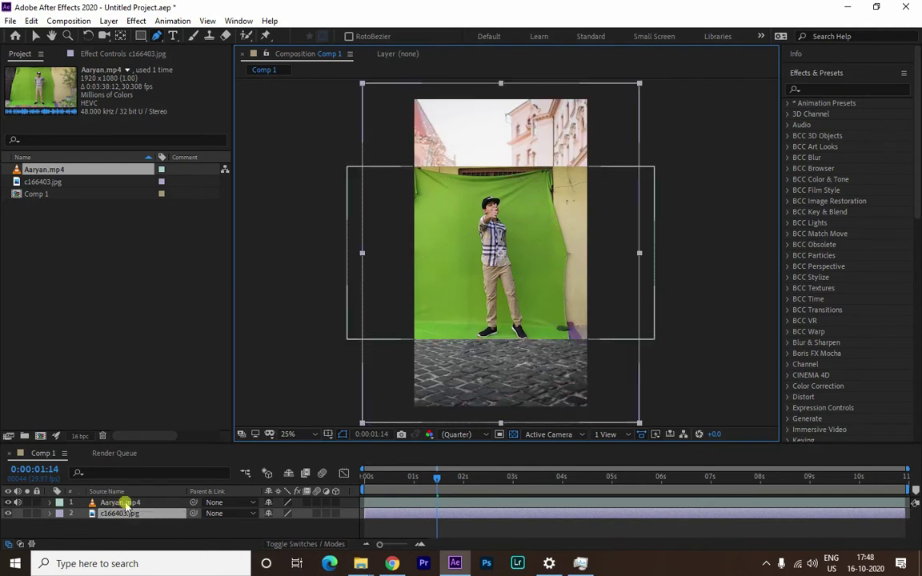
- Draw a closed Pen mask around the green cloth on the Aaryan.mp4 layer
left_click(428, 335)
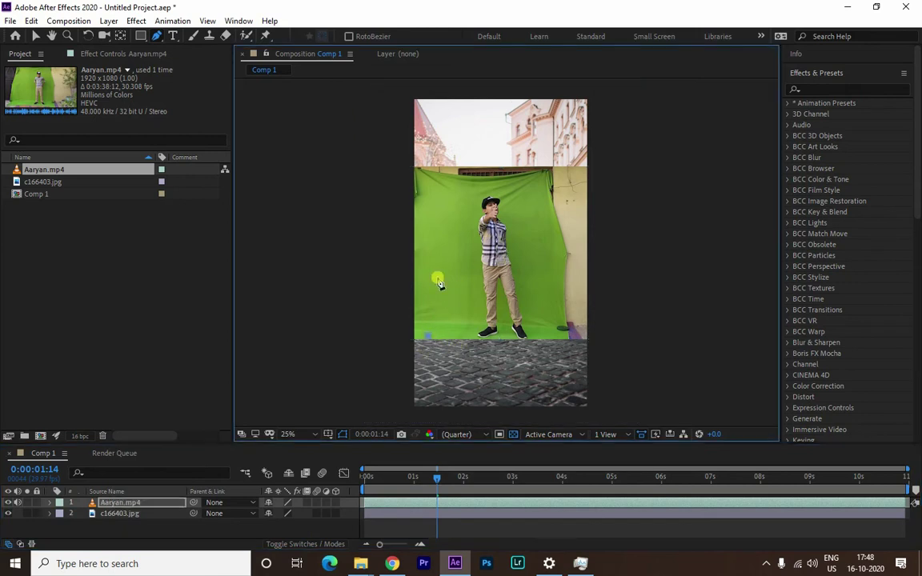
left_click(428, 173)
left_click(476, 189)
left_click(532, 172)
left_click(542, 178)
left_click(559, 238)
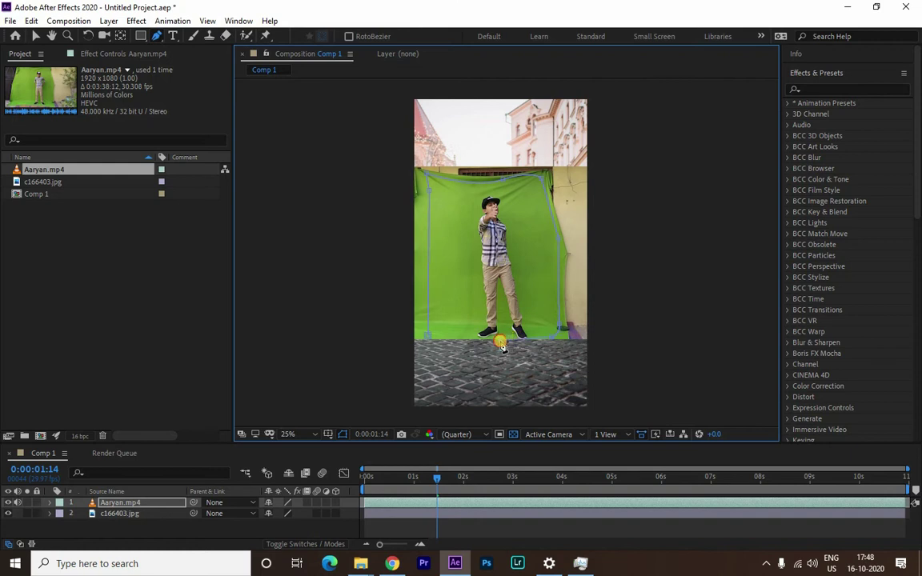
left_click(427, 335)
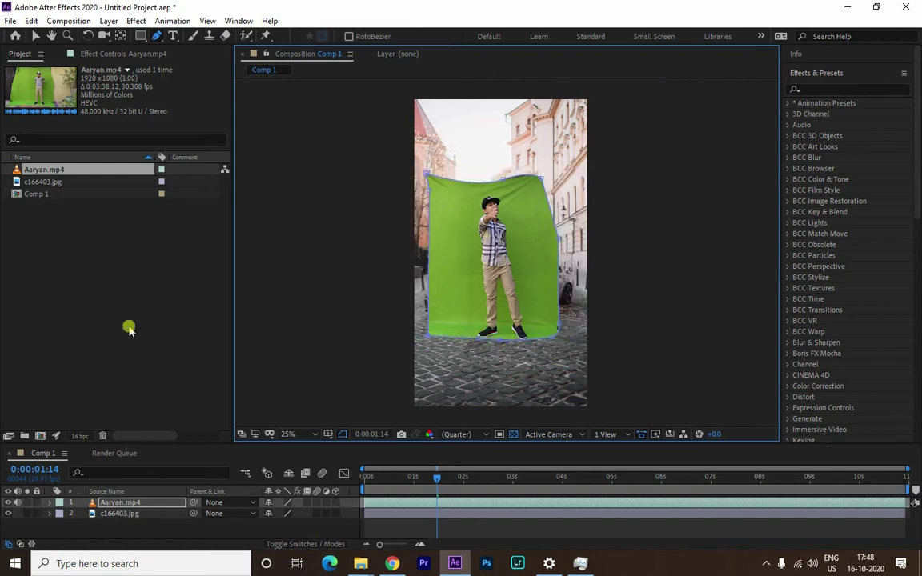
- Reselect Aaryan.mp4, return to the Selection tool, and zoom to 50% centred on the footage
left_click(64, 513)
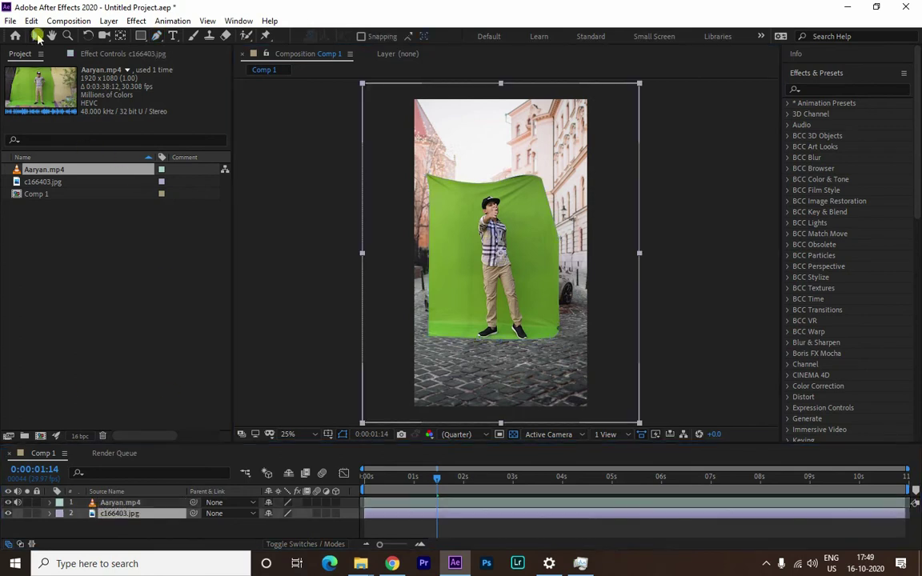
left_click(104, 502)
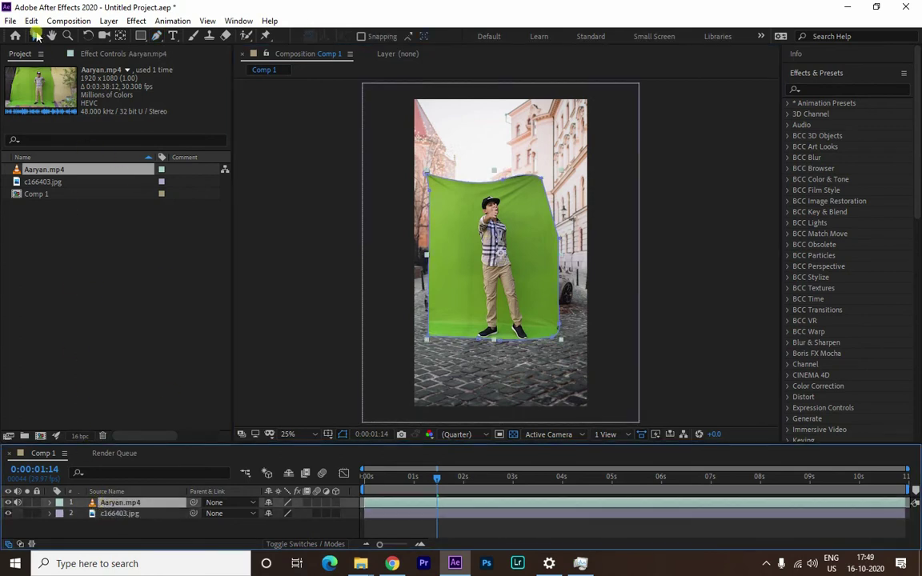
left_click(36, 36)
scroll(503, 255, "up", 2)
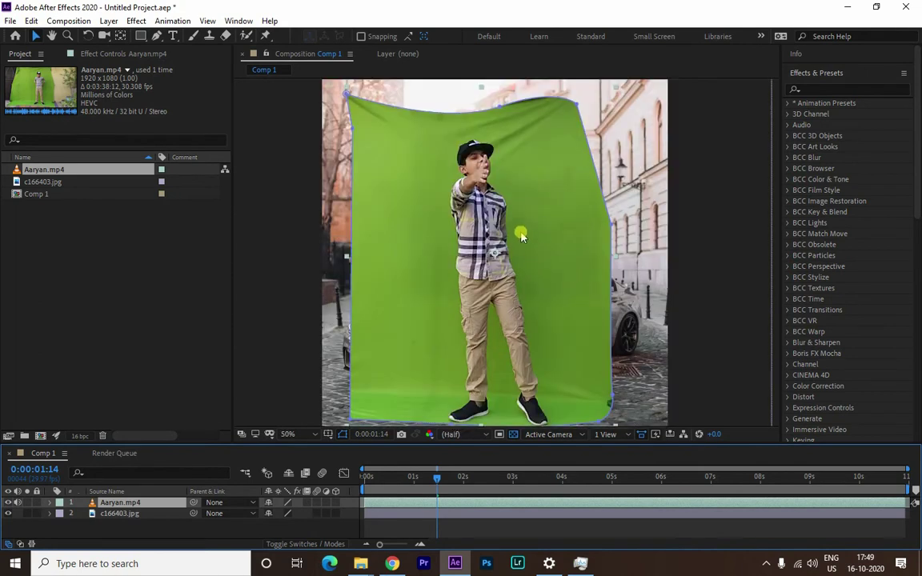
left_click_drag(522, 273, 564, 261)
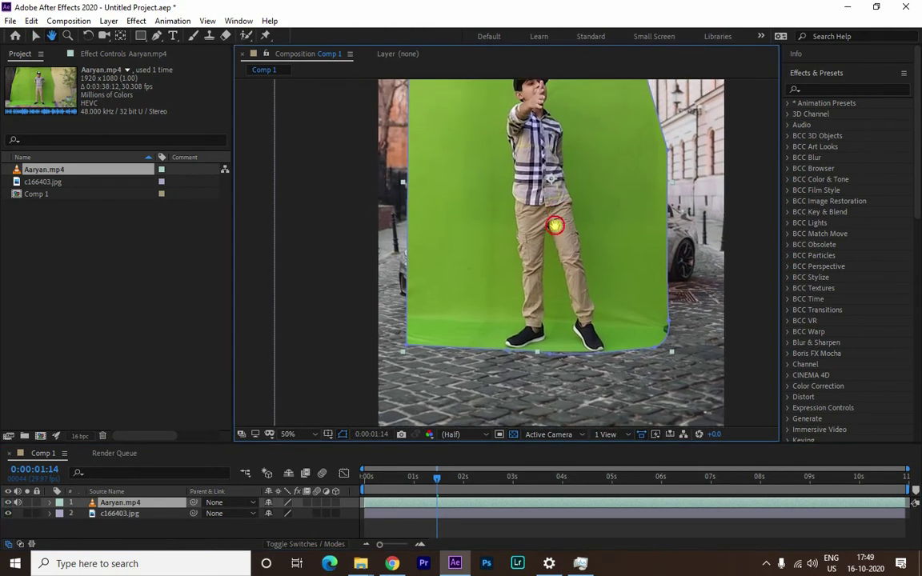
key("v")
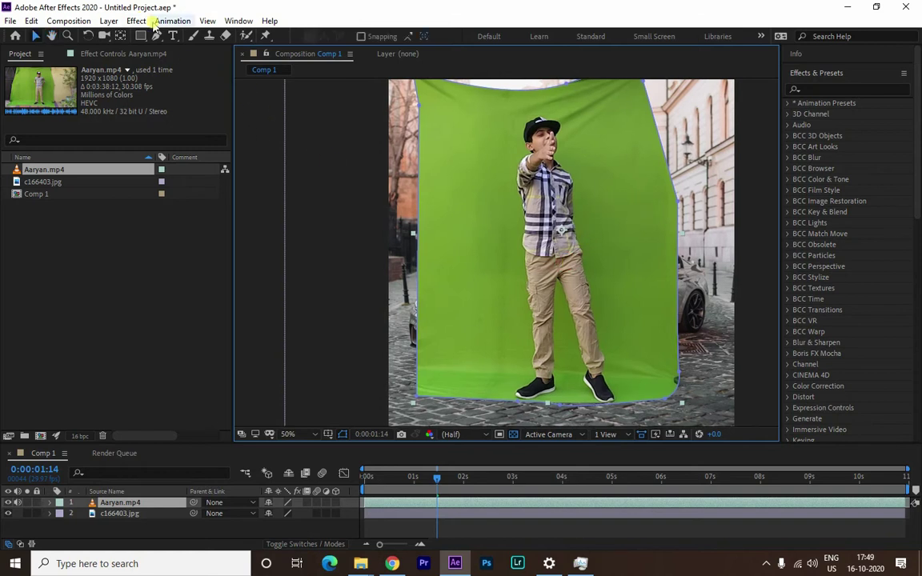
- Apply Effect > Keying > Keylight (1.2) to the Aaryan.mp4 layer
left_click(137, 21)
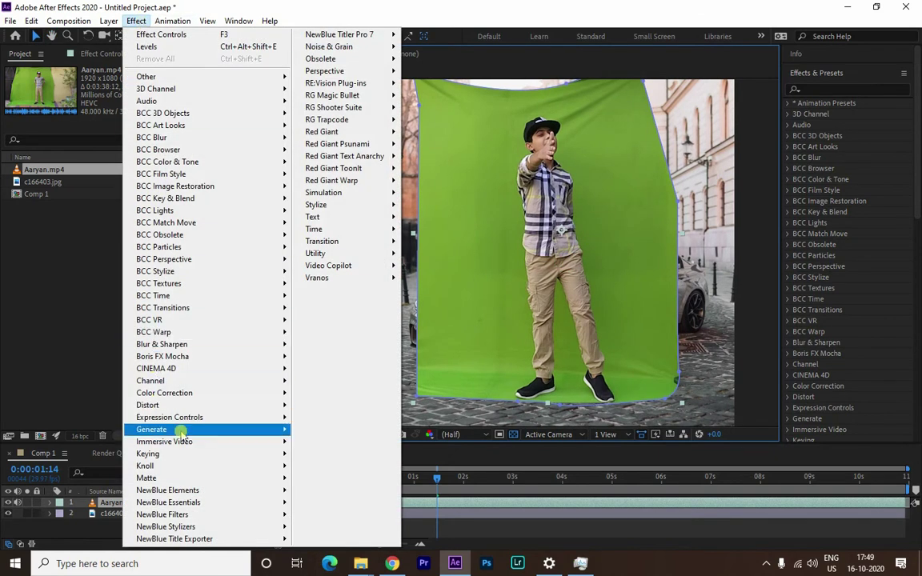
mouse_move(194, 454)
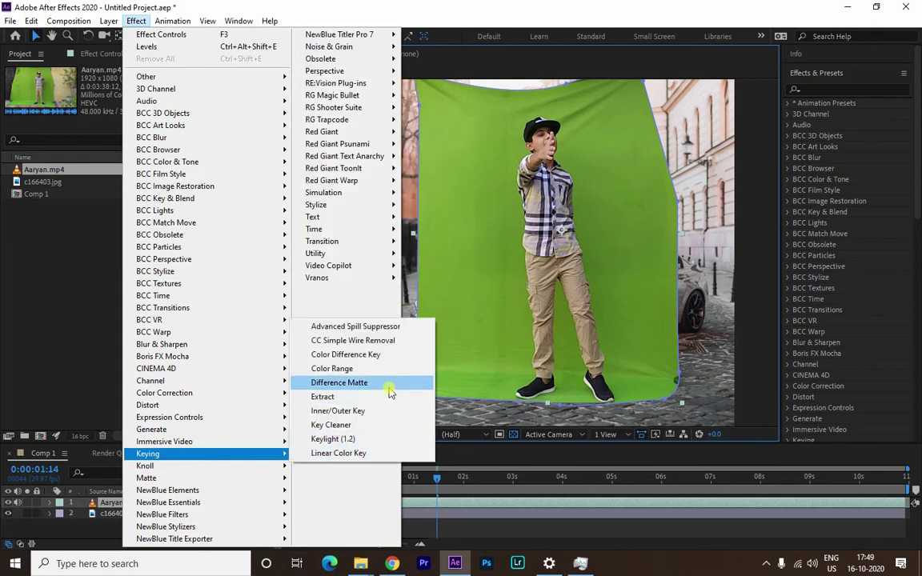
left_click(360, 442)
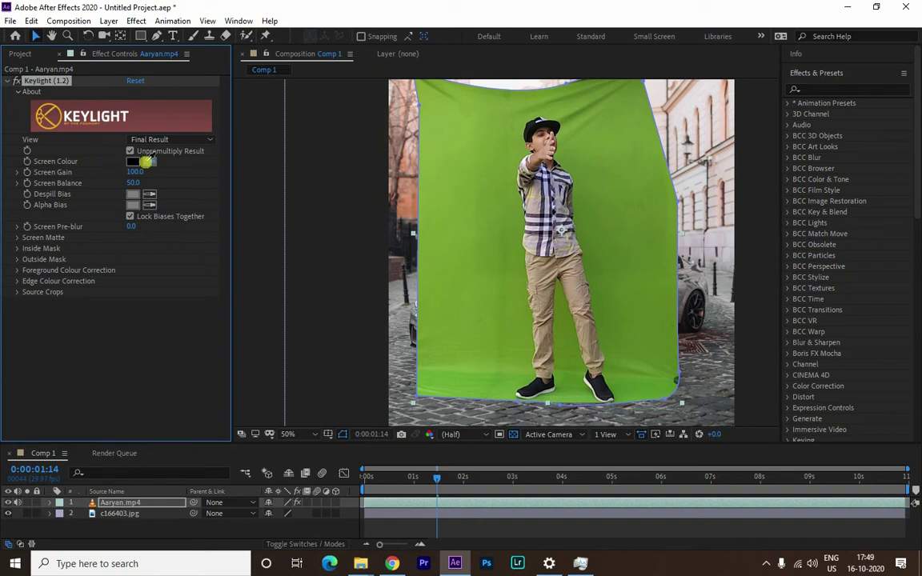
- Sample the backdrop green as Keylight's Screen Colour and zoom in to check the keyed edges
left_click(147, 161)
left_click(426, 168)
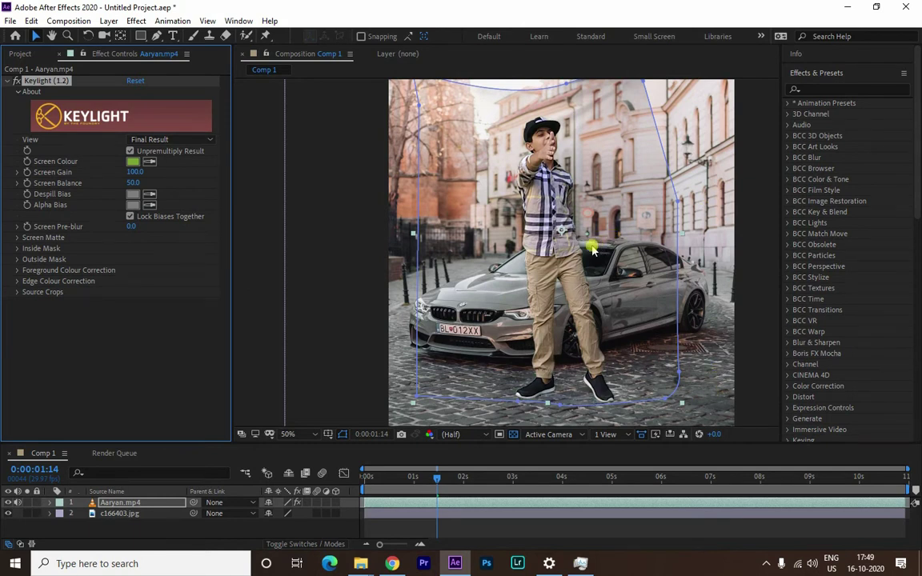
scroll(534, 244, "up", 6)
scroll(690, 284, "down", 5)
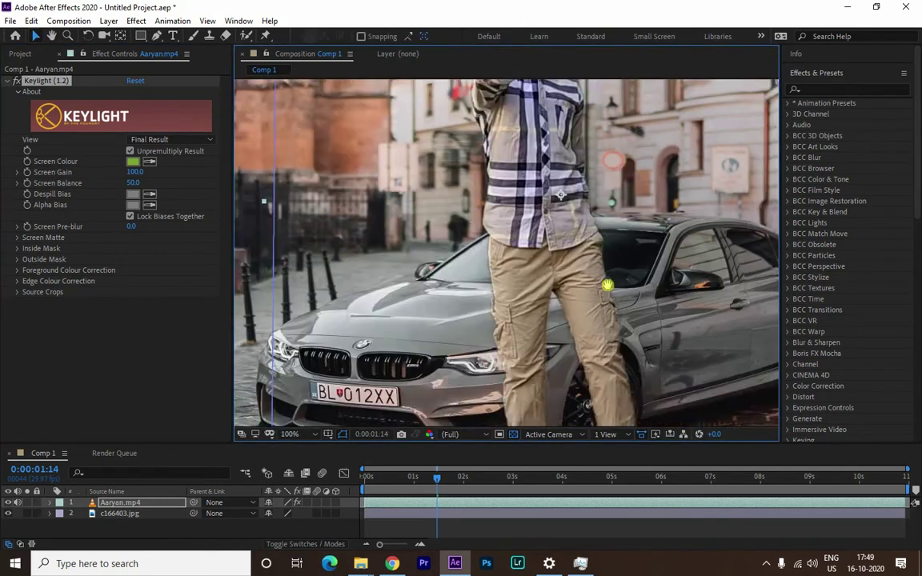
left_click_drag(600, 310, 586, 334)
scroll(537, 118, "up", 5)
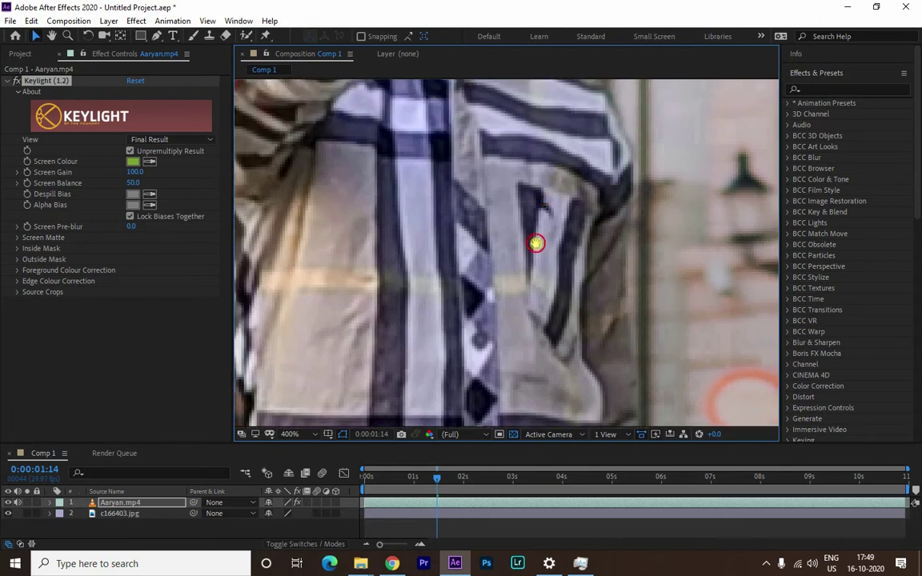
scroll(557, 326, "down", 6)
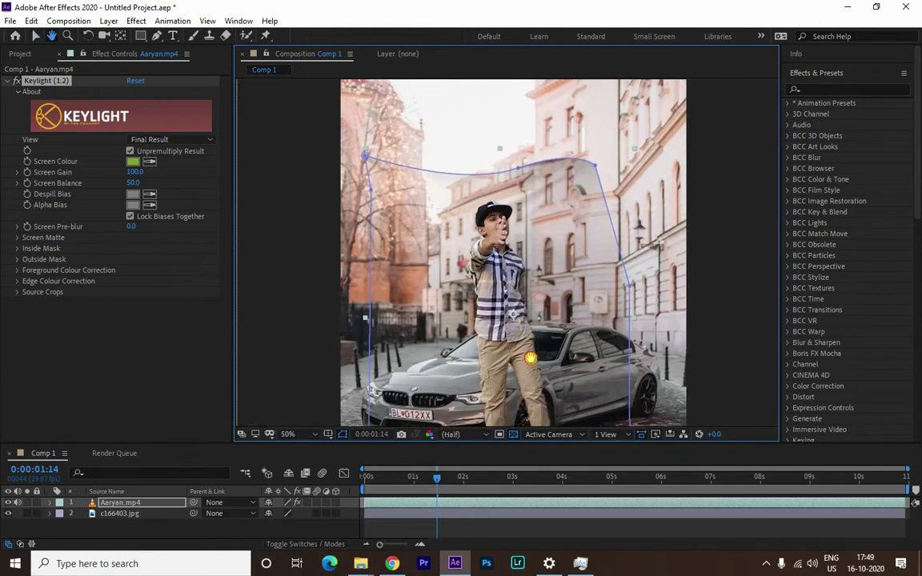
scroll(535, 339, "down", 3)
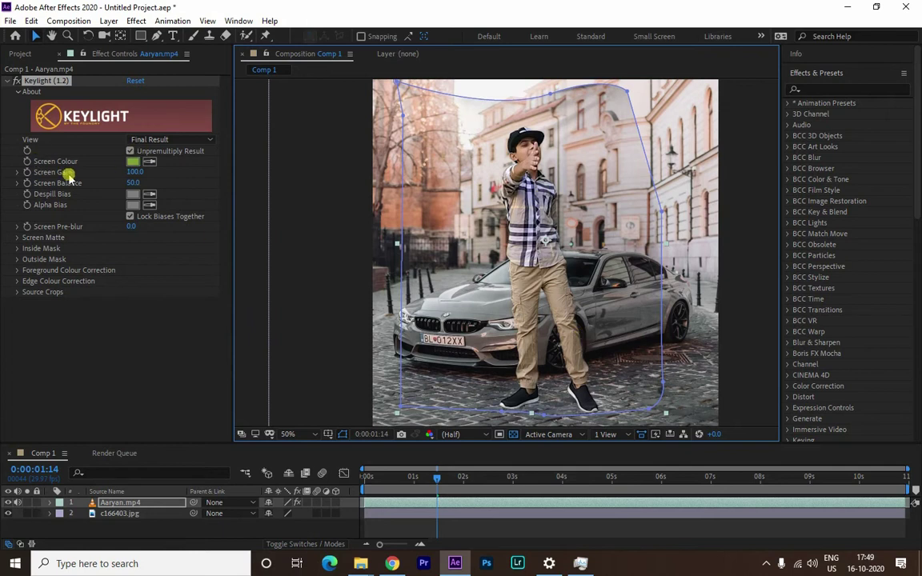
key("ctrl+z")
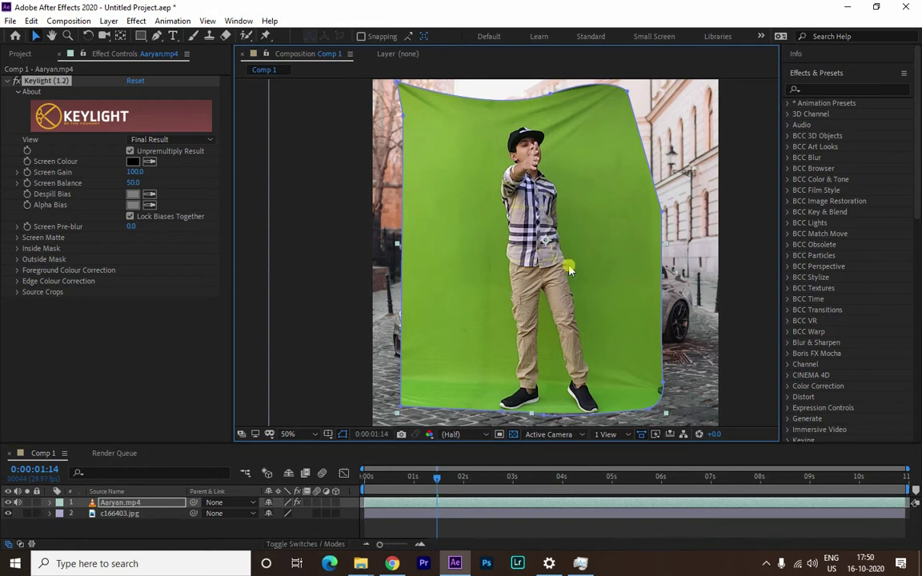
left_click(149, 162)
left_click(657, 269)
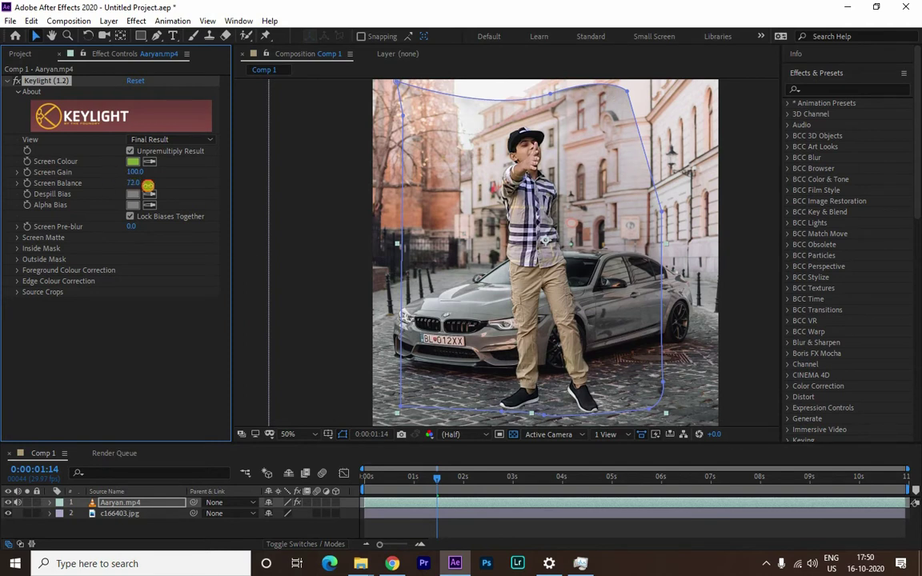
- Set Keylight's Screen Gain to 105.0 with Screen Balance at 50.0, then inspect the boy's head
left_click_drag(154, 187, 145, 189)
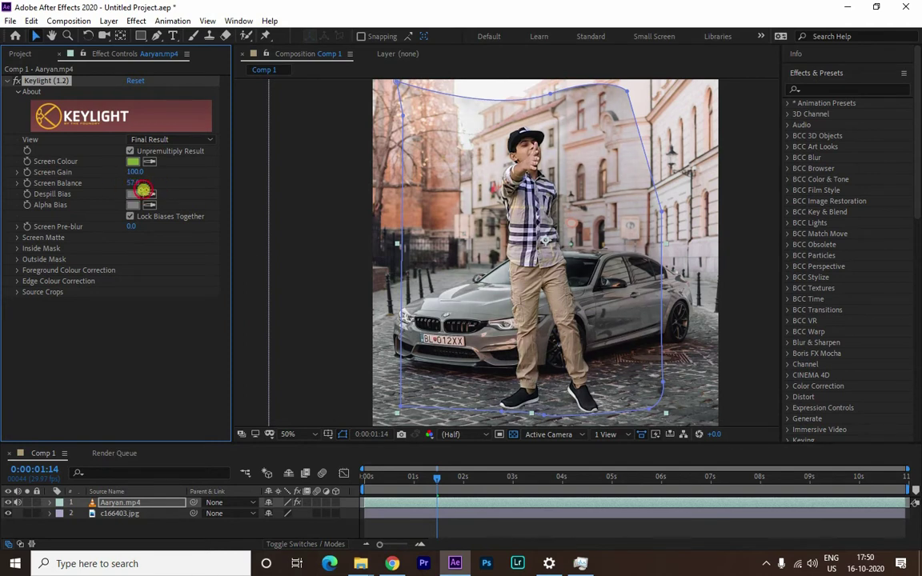
mouse_move(148, 195)
left_mouse_down()
mouse_move(129, 196)
mouse_move(147, 176)
mouse_move(141, 192)
mouse_move(169, 196)
left_mouse_up()
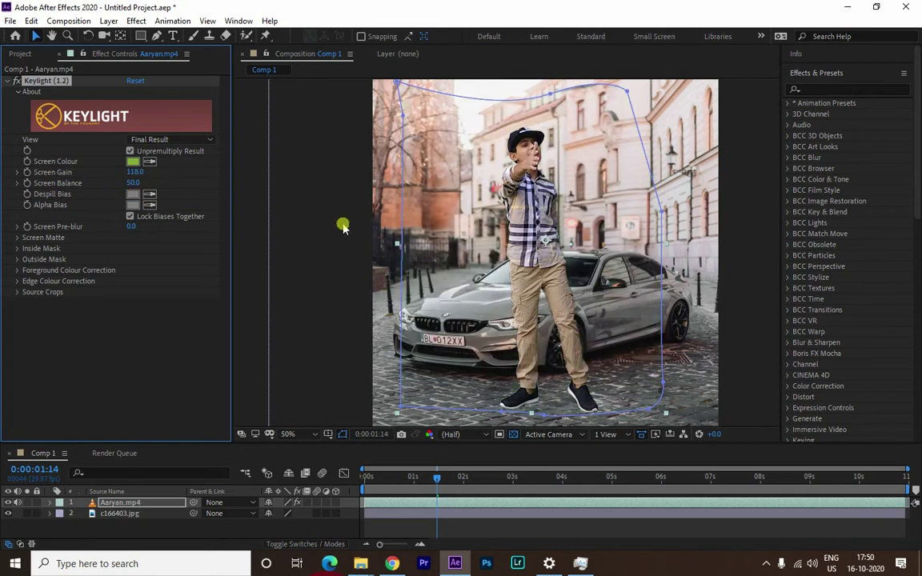
scroll(576, 376, "up", 4)
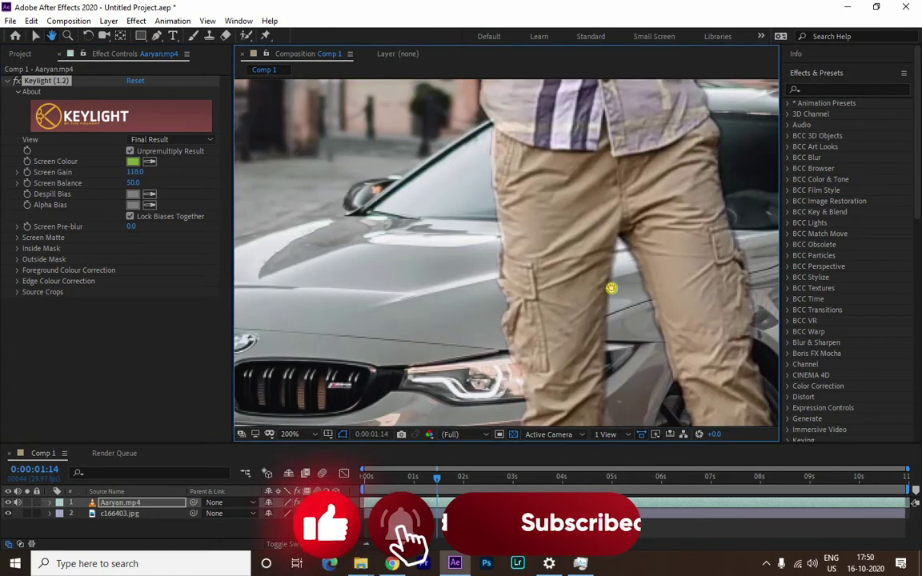
scroll(610, 288, "down", 3)
scroll(551, 248, "down", 2)
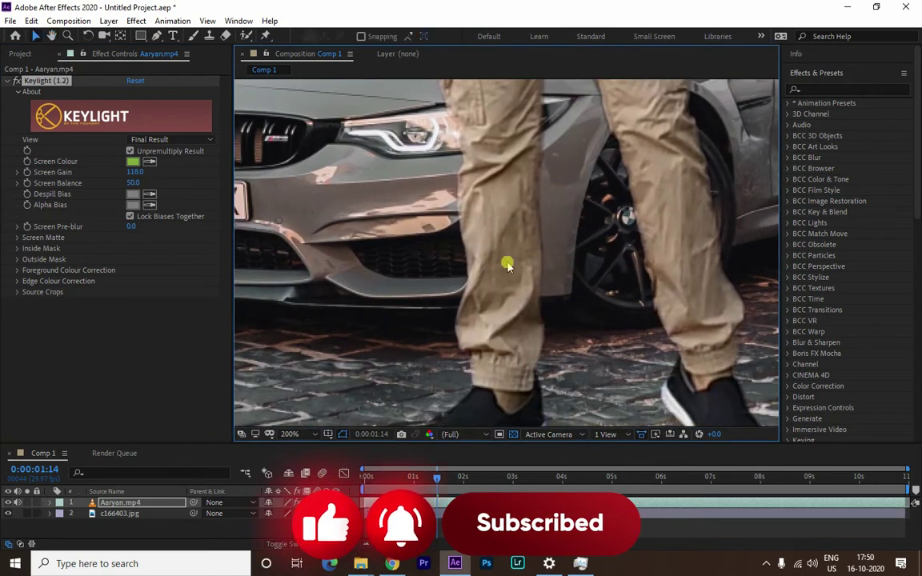
mouse_move(133, 172)
left_mouse_down()
mouse_move(115, 175)
mouse_move(129, 175)
left_mouse_up()
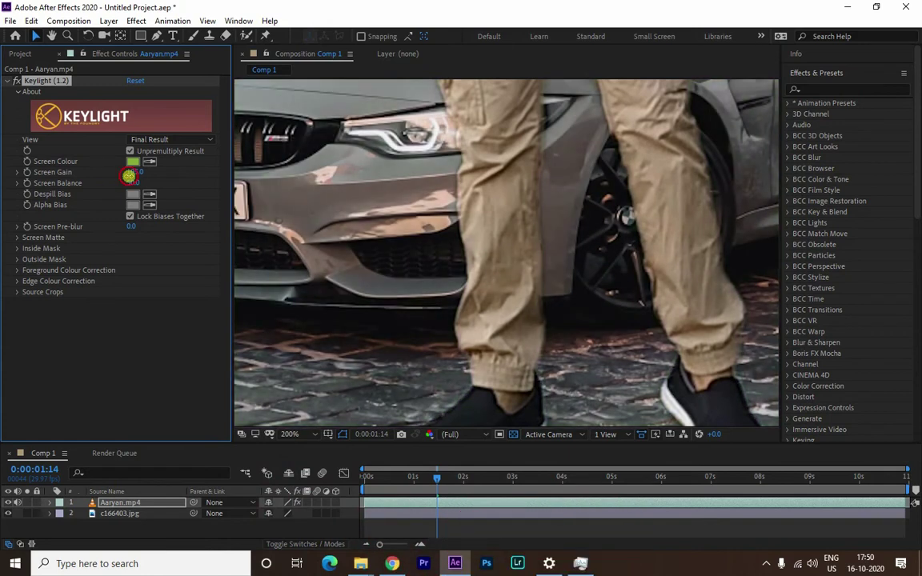
scroll(360, 187, "down", 4)
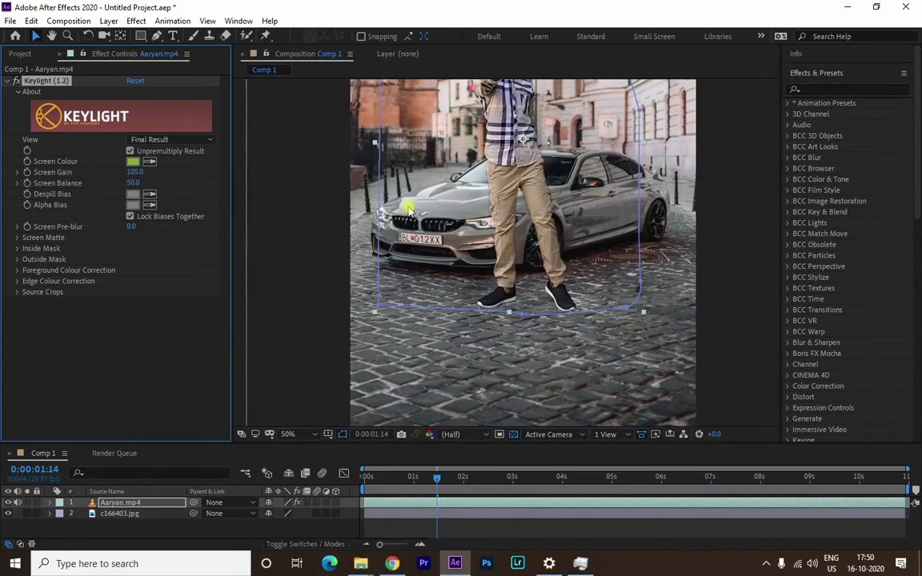
left_click_drag(501, 202, 512, 294)
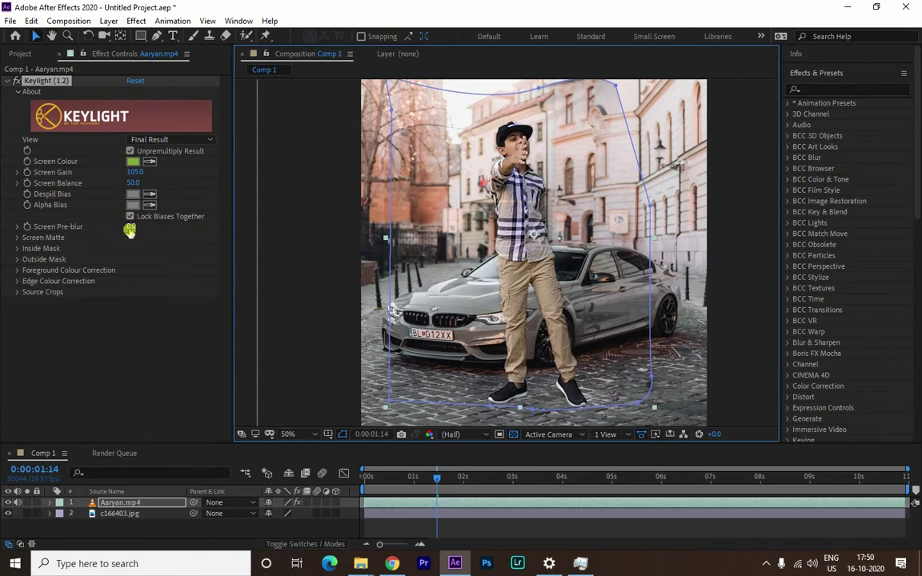
- Switch Keylight's View to Screen Matte and expand the Screen Matte settings
left_click(130, 231)
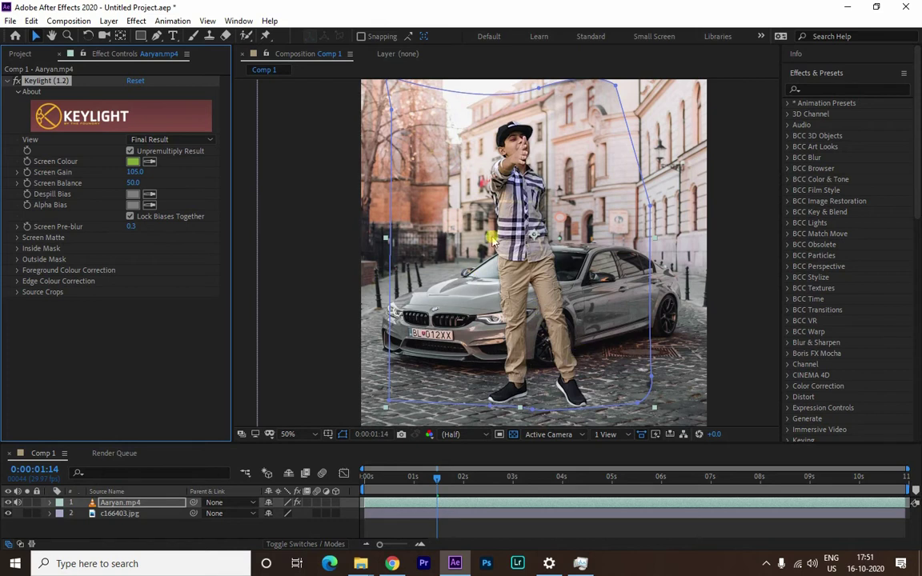
left_click(17, 238)
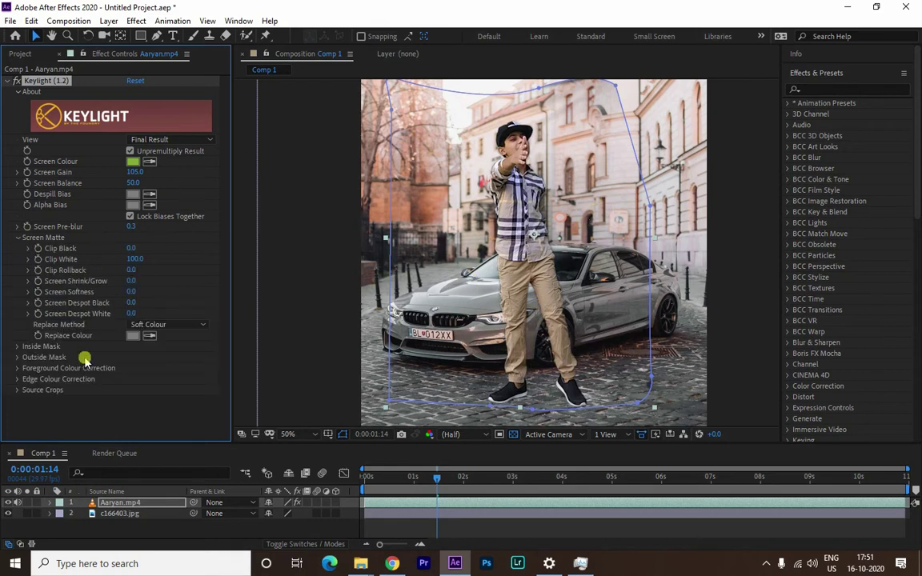
left_click(204, 141)
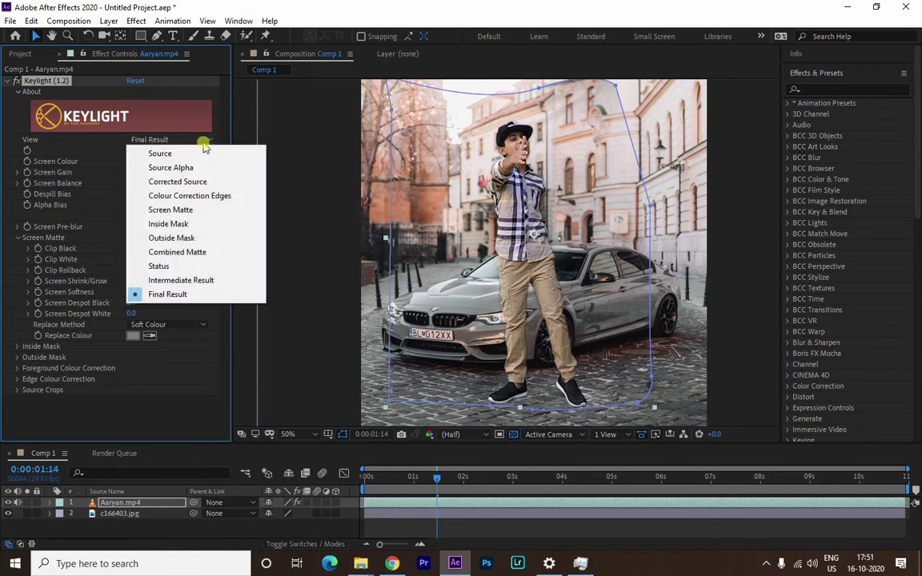
left_click(200, 210)
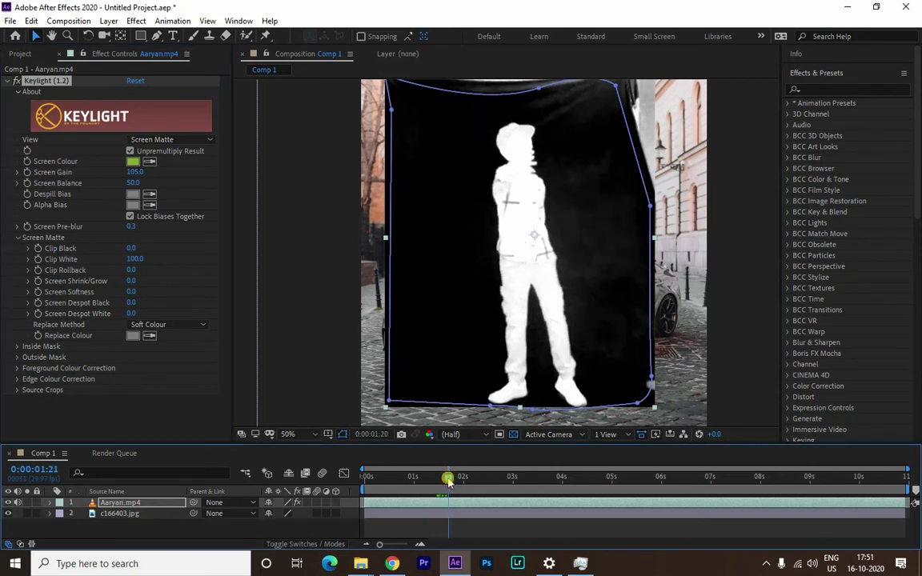
left_click_drag(437, 480, 418, 480)
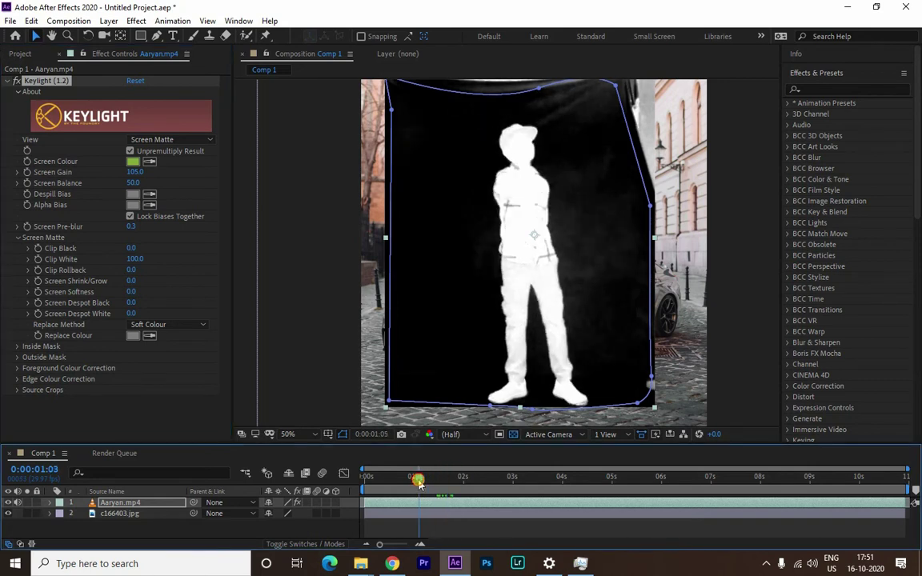
- Set Clip Black to 41.2 and Clip White to 57.2 for a solid white-on-black matte
left_click(29, 248)
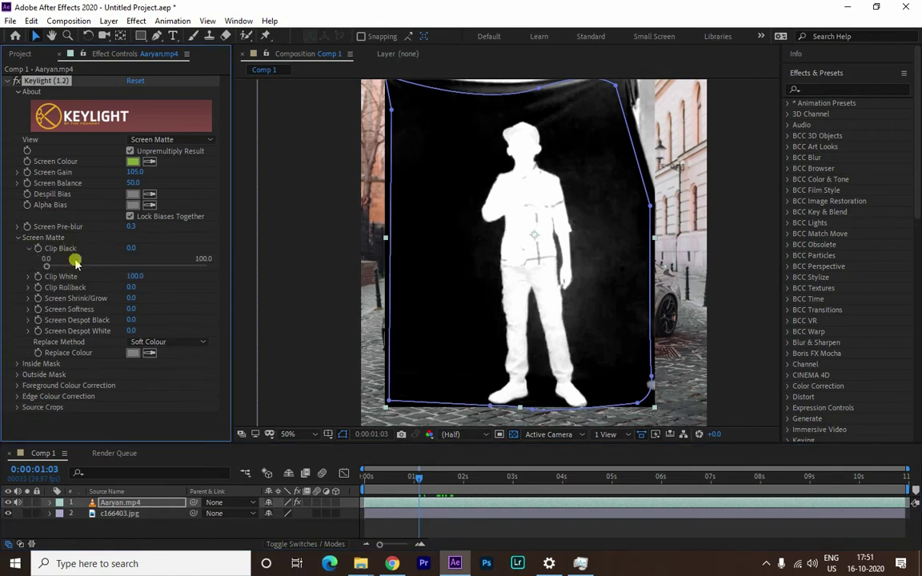
left_click(28, 276)
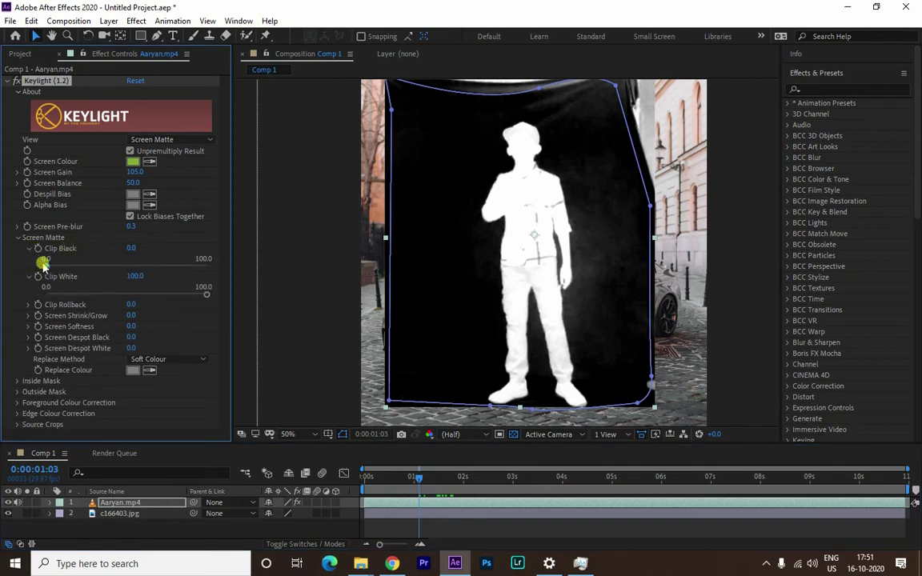
left_click_drag(48, 266, 96, 267)
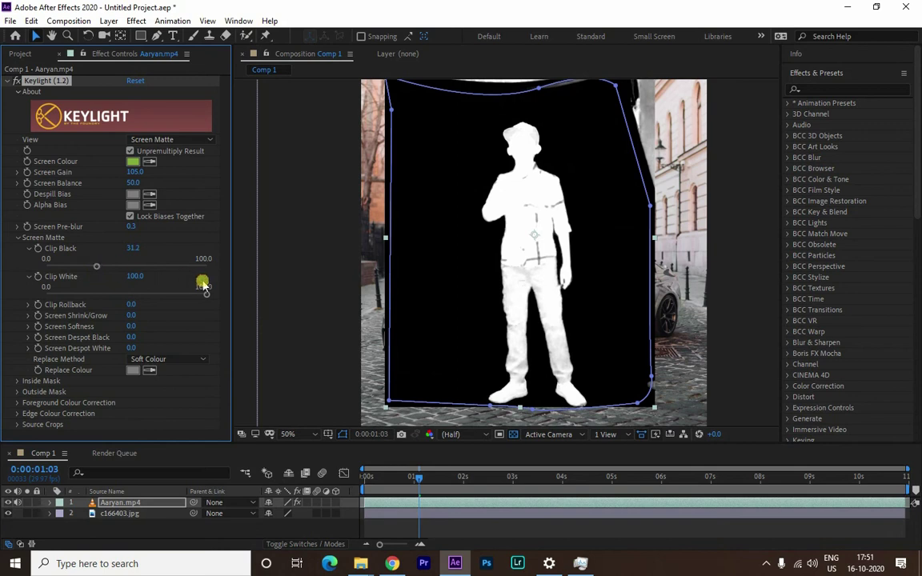
left_click_drag(202, 296, 150, 296)
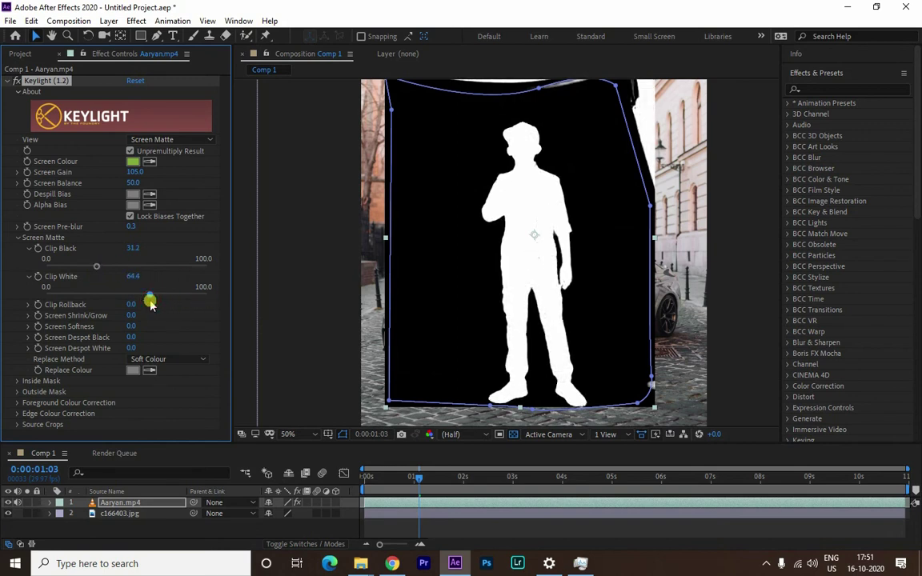
left_click_drag(149, 297, 151, 296)
left_click_drag(155, 295, 158, 299)
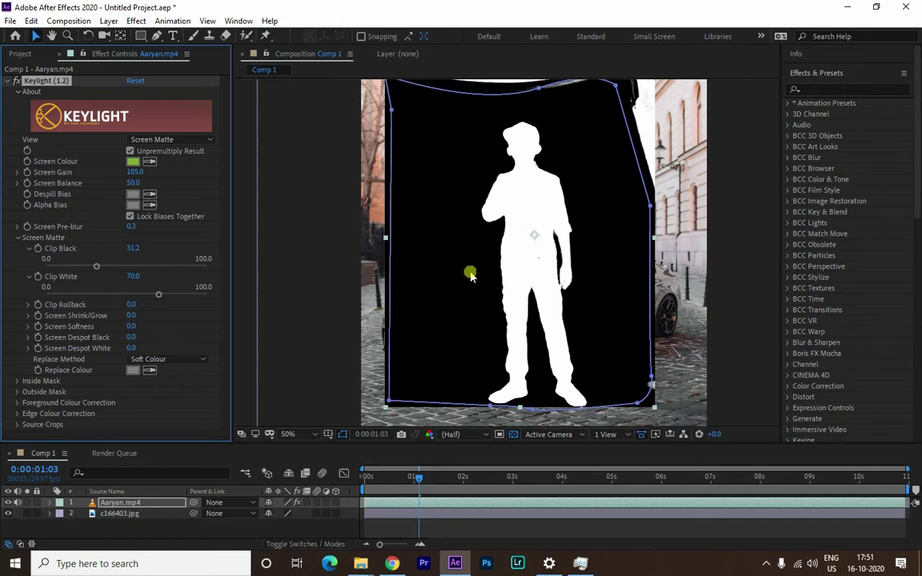
left_click_drag(160, 296, 138, 296)
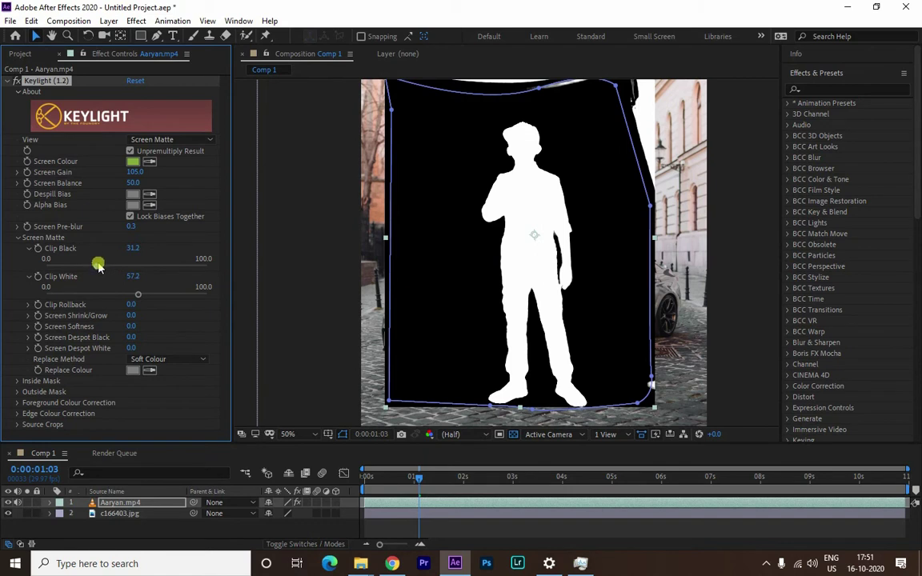
left_click_drag(97, 266, 112, 266)
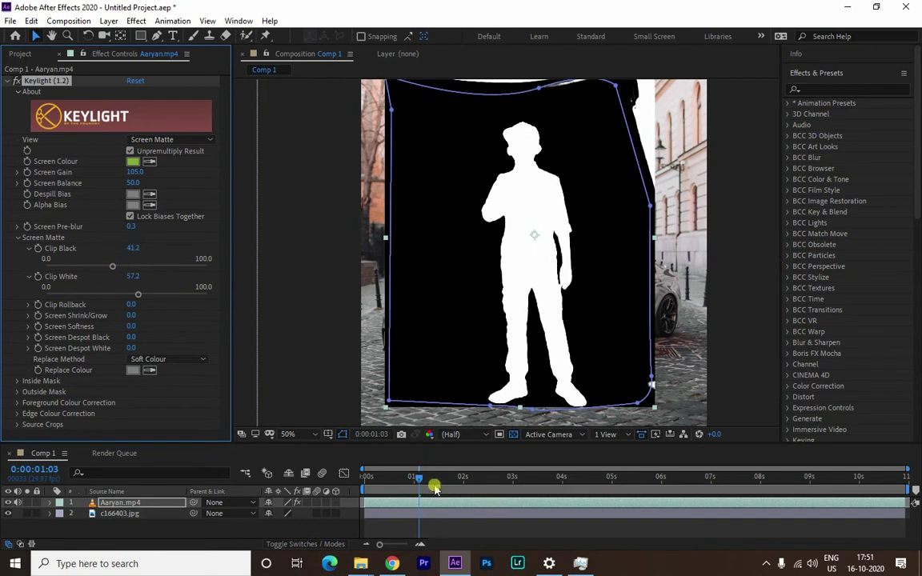
mouse_move(417, 480)
left_mouse_down()
mouse_move(388, 482)
mouse_move(405, 480)
left_mouse_up()
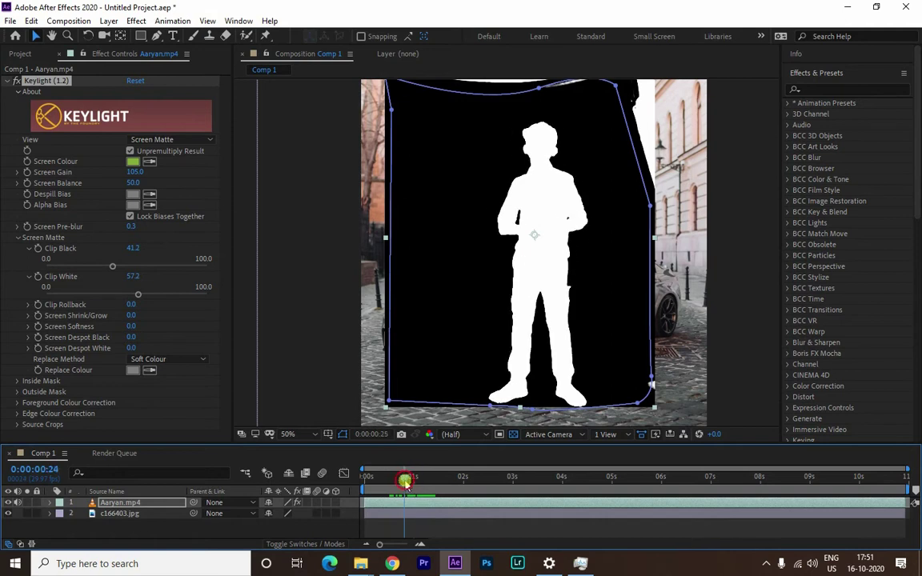
- Return Keylight's View to Final Result and zoom in on the boy's edges
left_click(179, 140)
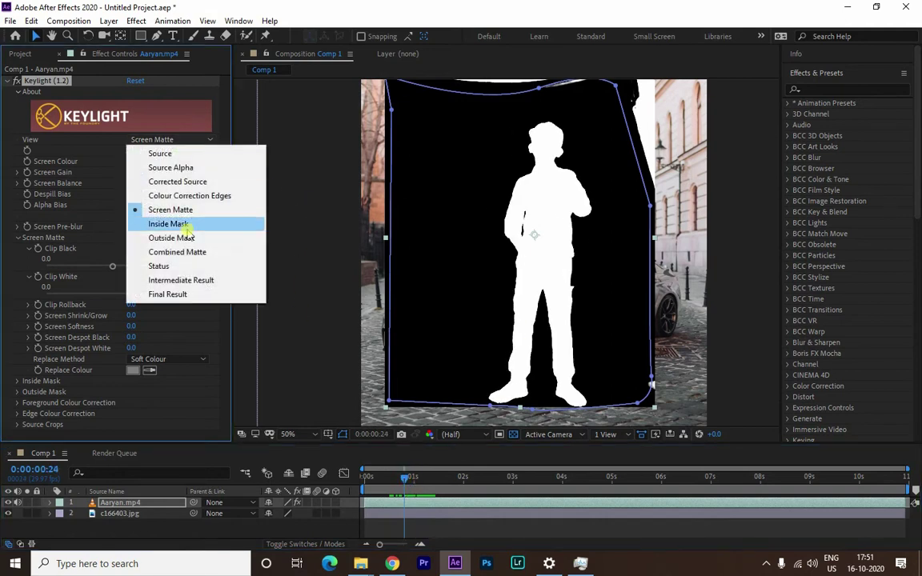
left_click(182, 294)
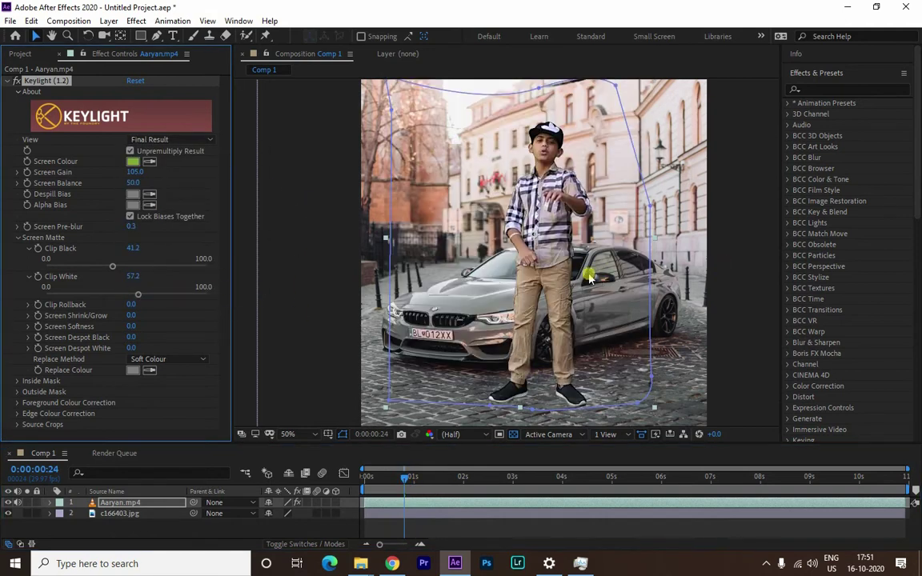
scroll(549, 250, "up", 2)
scroll(548, 249, "up", 2)
scroll(592, 340, "down", 2)
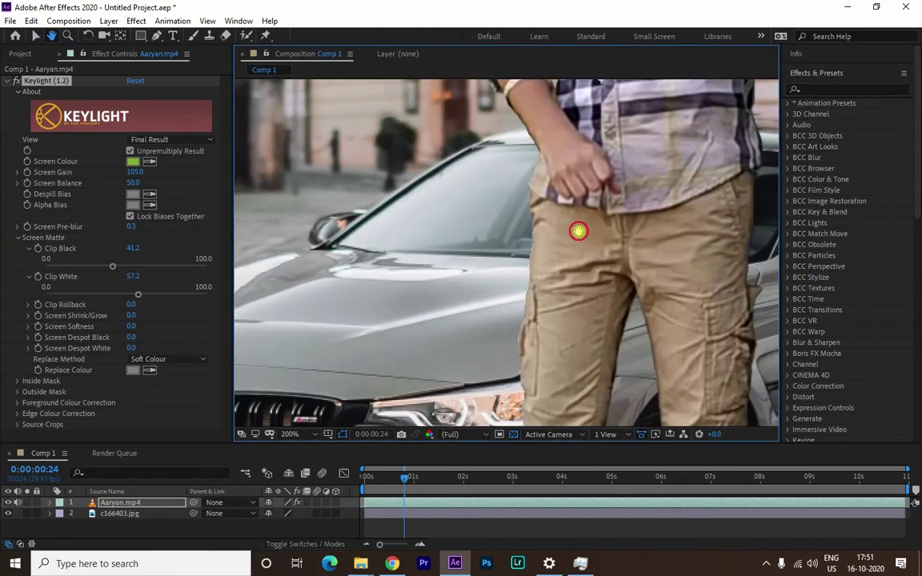
scroll(580, 231, "down", 2)
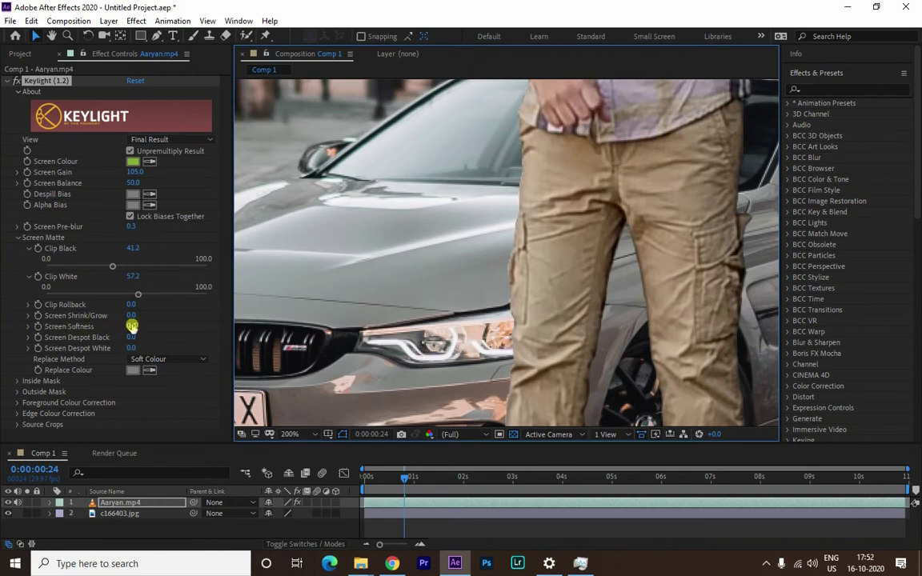
- Set Screen Softness to 0.4 and Screen Shrink/Grow to -1.0, checking the chest edges
left_click_drag(132, 325, 142, 324)
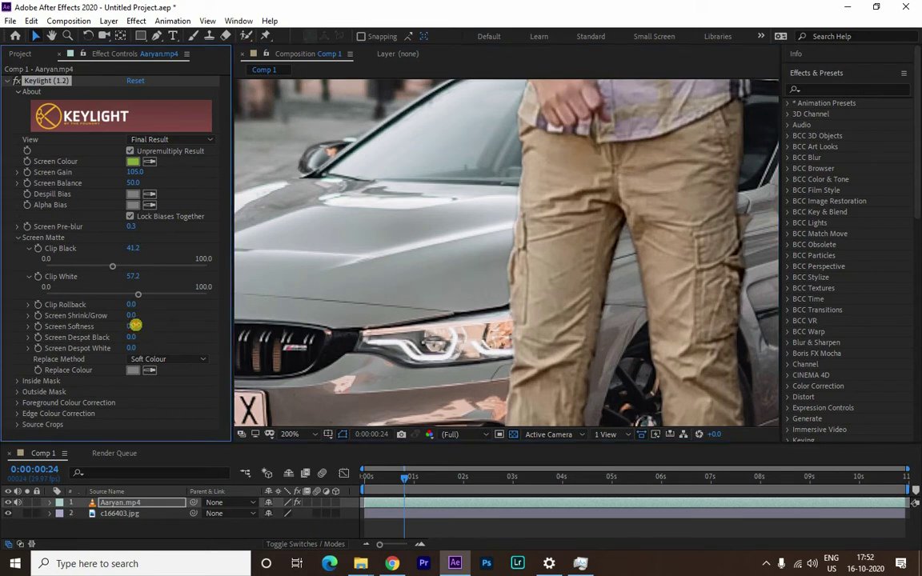
left_click_drag(133, 326, 85, 334)
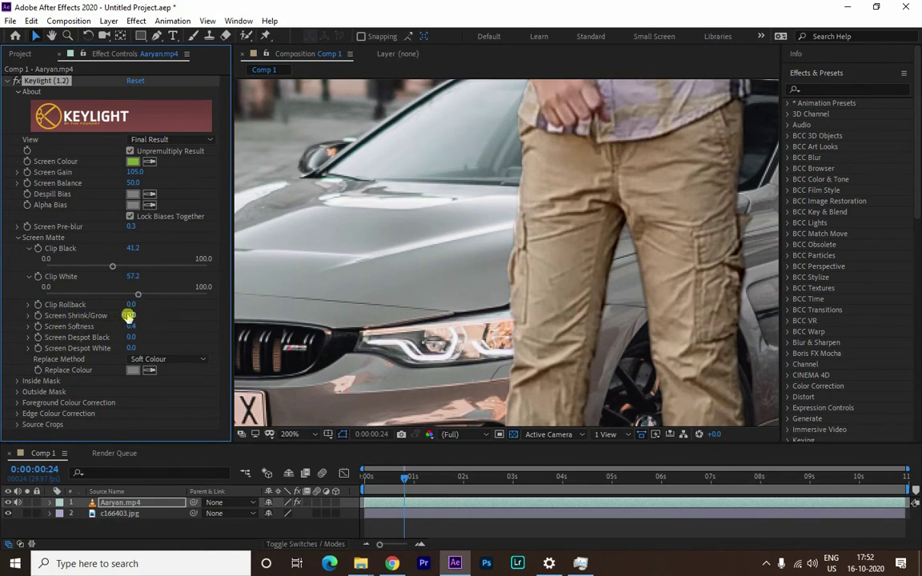
left_click_drag(131, 314, 127, 316)
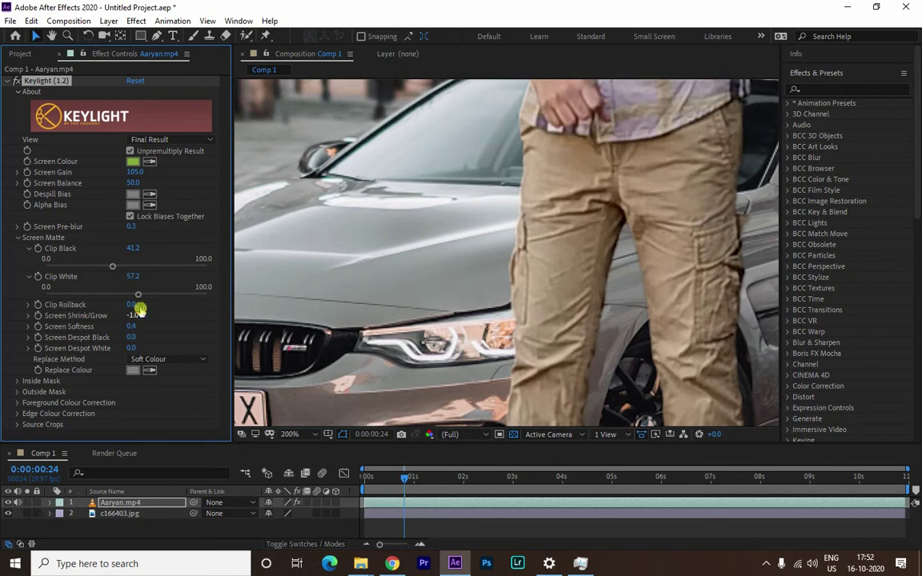
key("h")
left_click_drag(555, 371, 499, 379)
scroll(499, 379, "up", 3)
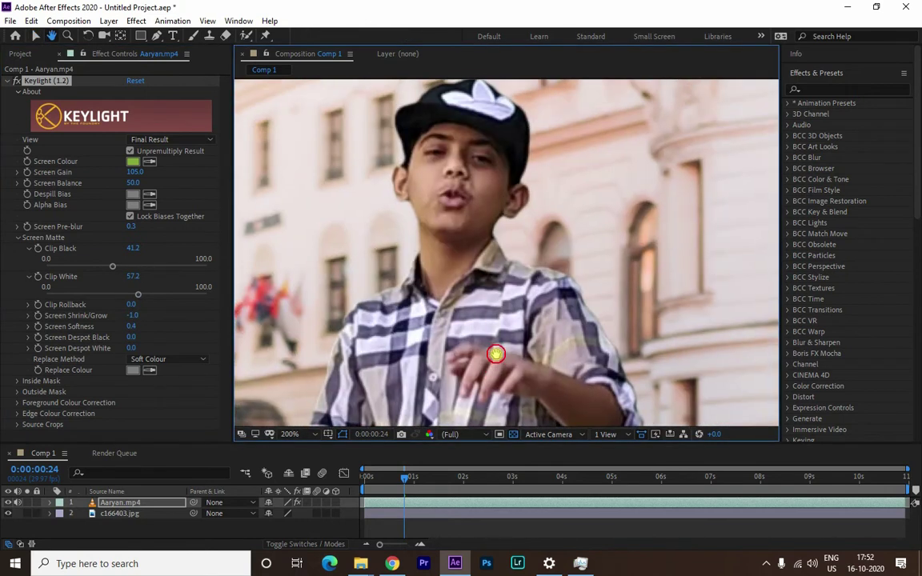
key("v")
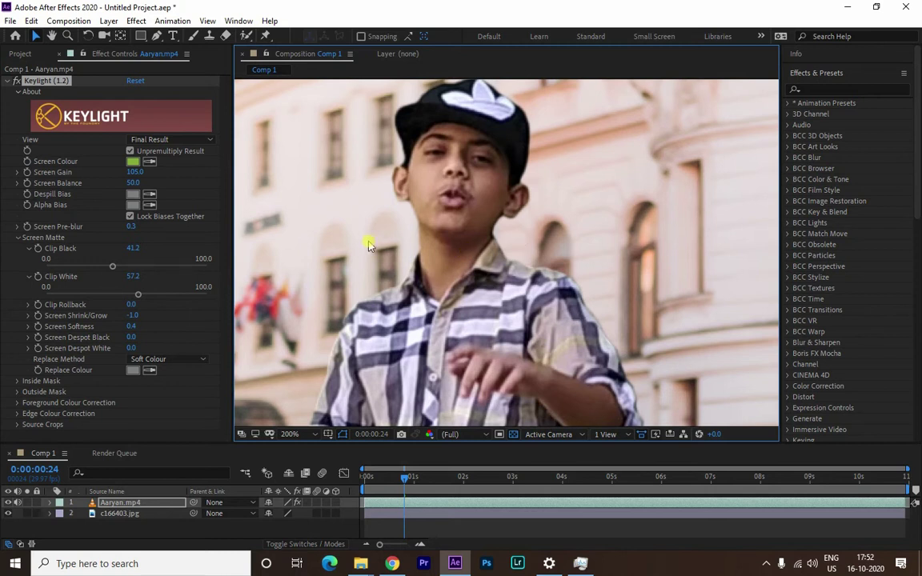
scroll(434, 289, "down", 3)
- Move the Aaryan.mp4 boy layer lower in the frame and collapse the Keylight settings
scroll(436, 284, "down", 2)
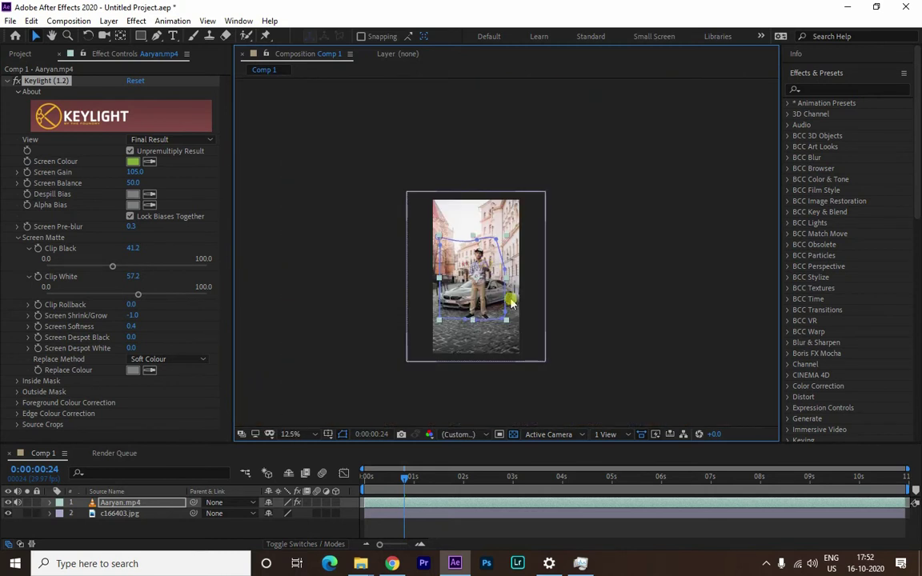
scroll(440, 280, "up", 3)
scroll(445, 278, "down", 1)
mouse_move(446, 277)
left_mouse_down()
mouse_move(445, 323)
mouse_move(461, 296)
mouse_move(467, 313)
left_mouse_up()
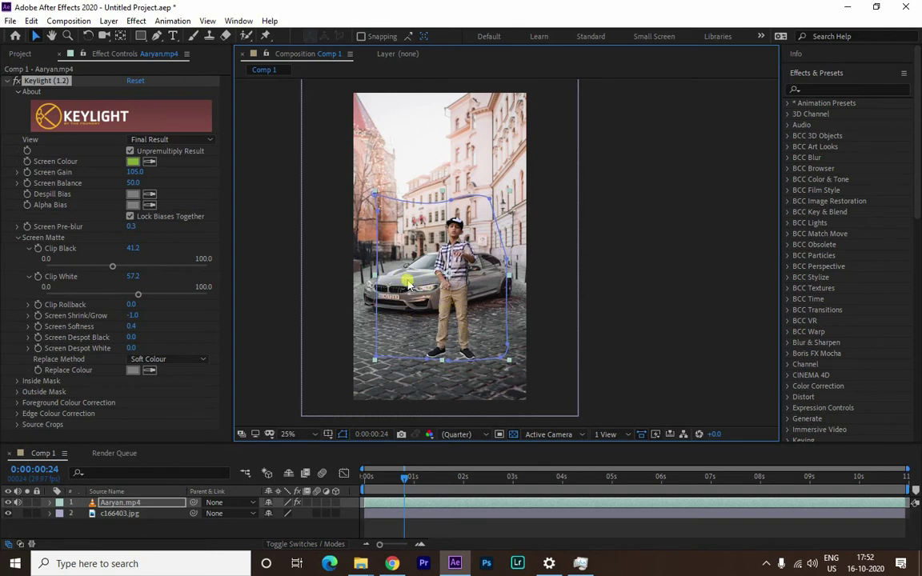
left_click(7, 83)
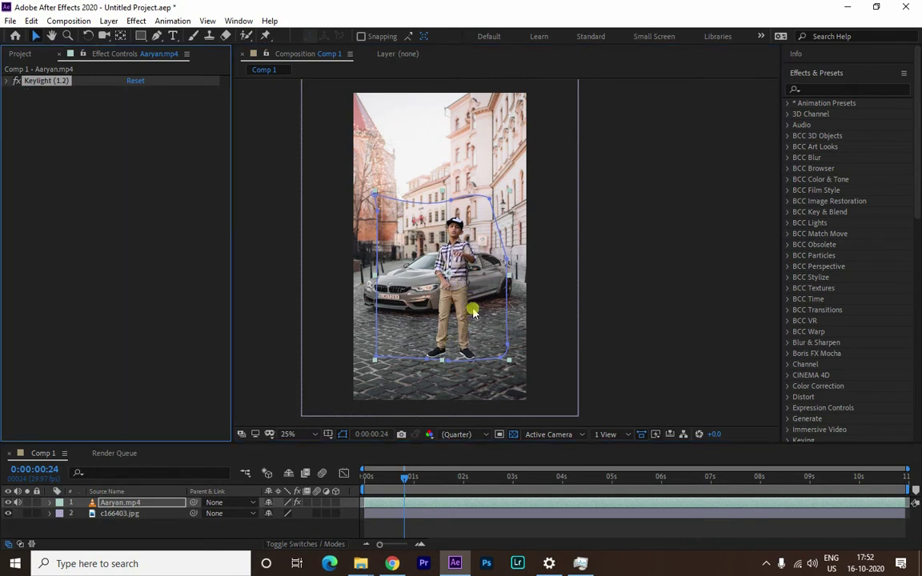
- Nudge the c166403.jpg street photo down slightly and enlarge the Aaryan.mp4 layer
left_click_drag(640, 290, 687, 275)
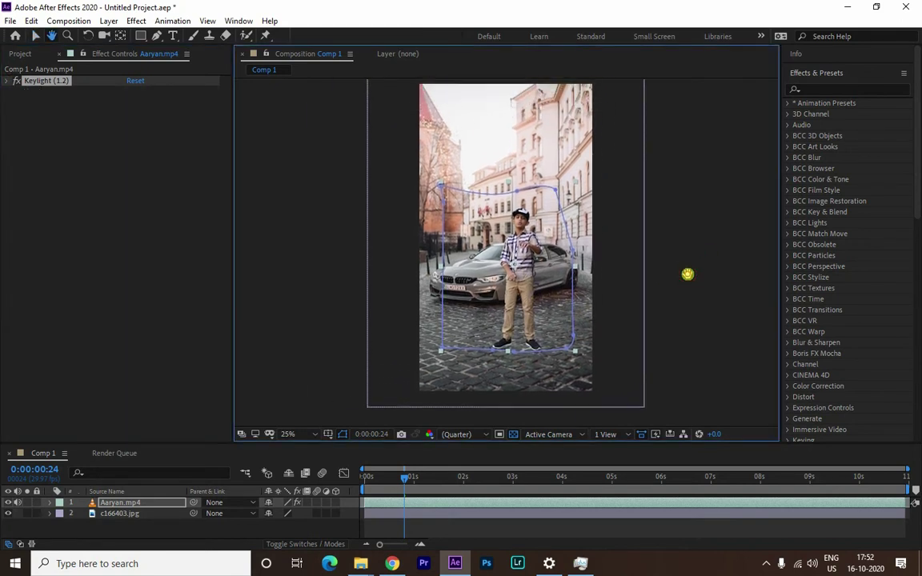
key("v")
mouse_move(442, 385)
left_mouse_down()
mouse_move(454, 390)
mouse_move(461, 370)
mouse_move(443, 399)
mouse_move(437, 373)
mouse_move(458, 369)
left_mouse_up()
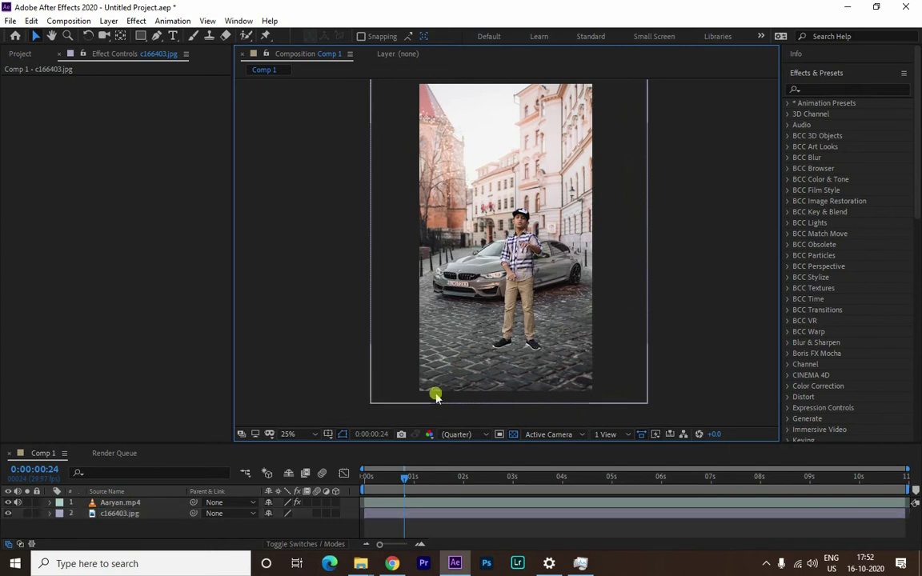
left_click(125, 503)
mouse_move(573, 349)
left_mouse_down()
mouse_move(583, 364)
mouse_move(539, 338)
mouse_move(520, 376)
left_mouse_up()
- Fine-tune the boy's placement, preview Comp 1 to 0:00:02:29, and reveal the hidden tray icons
left_click_drag(577, 368, 583, 373)
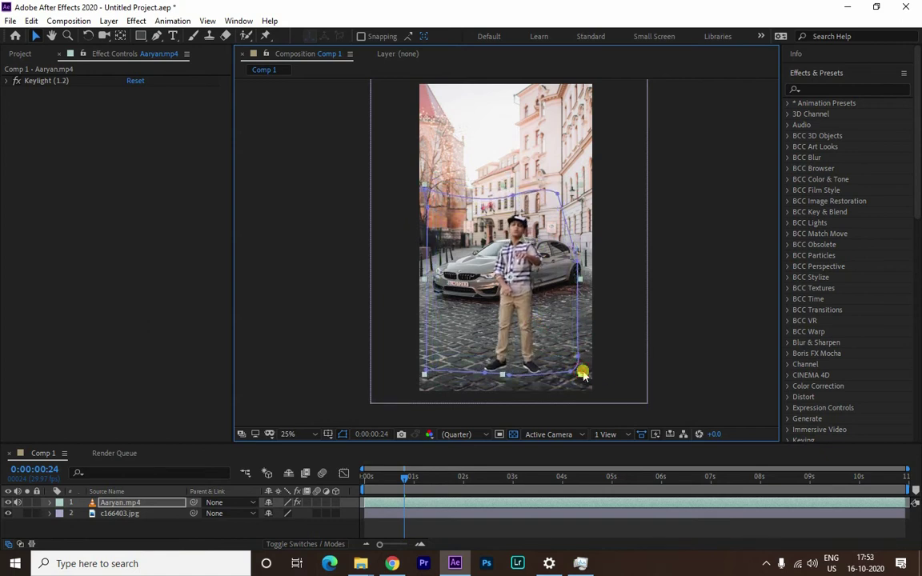
left_click(472, 412)
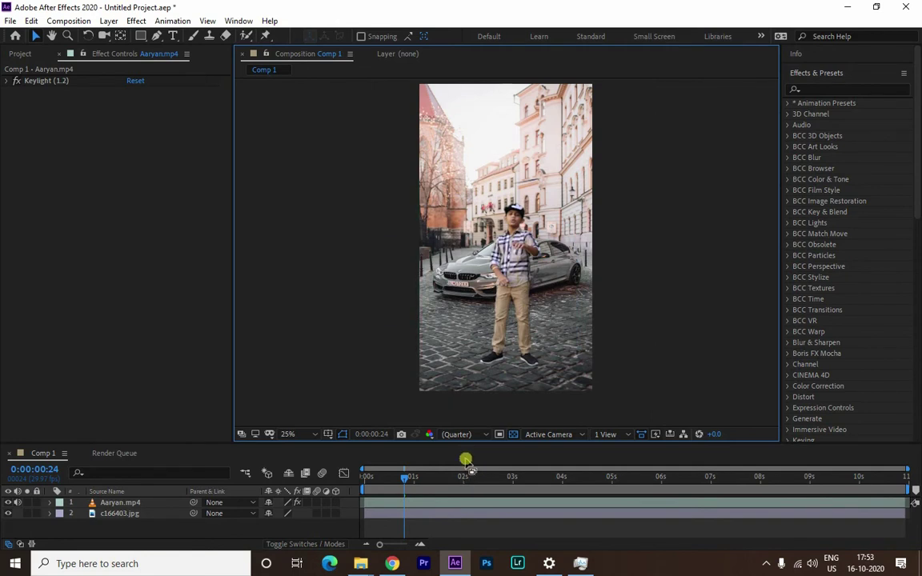
key("space")
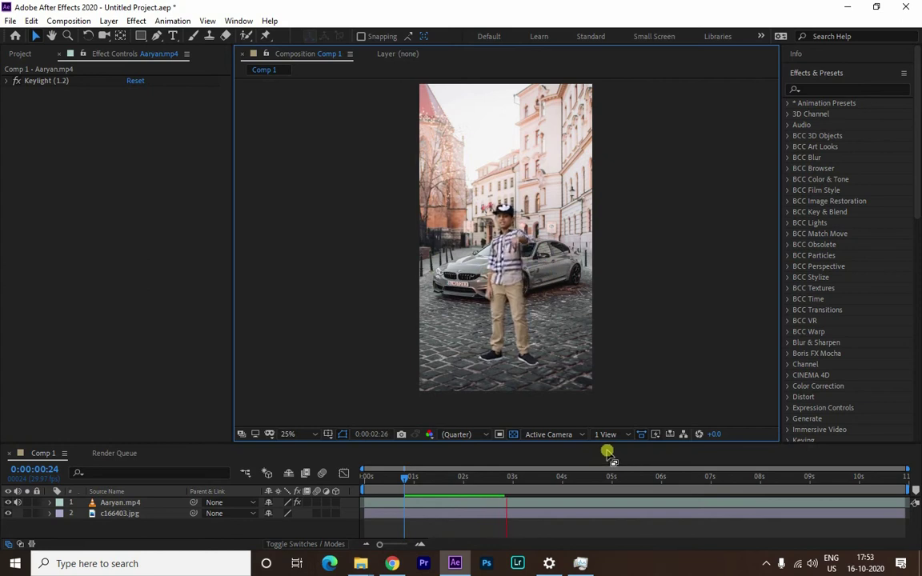
left_click_drag(443, 444, 436, 338)
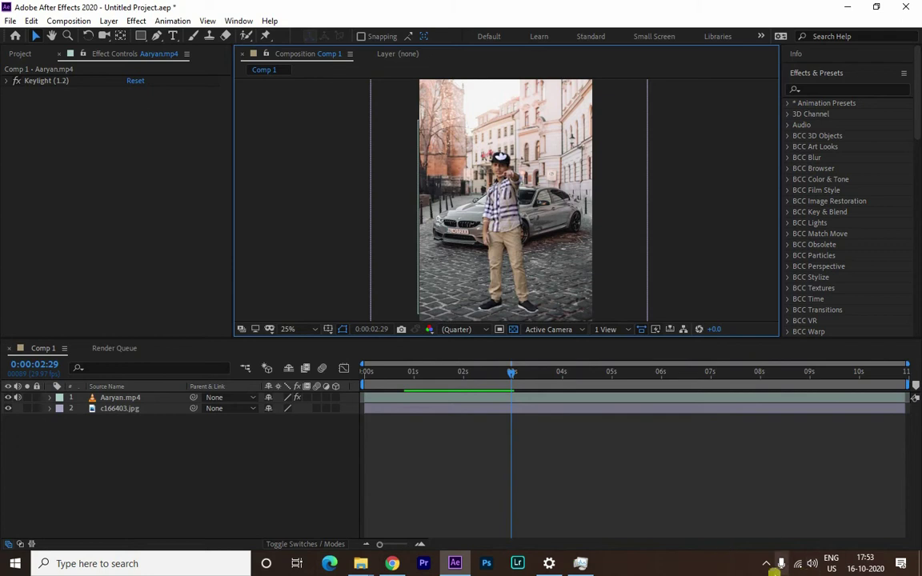
left_click(765, 563)
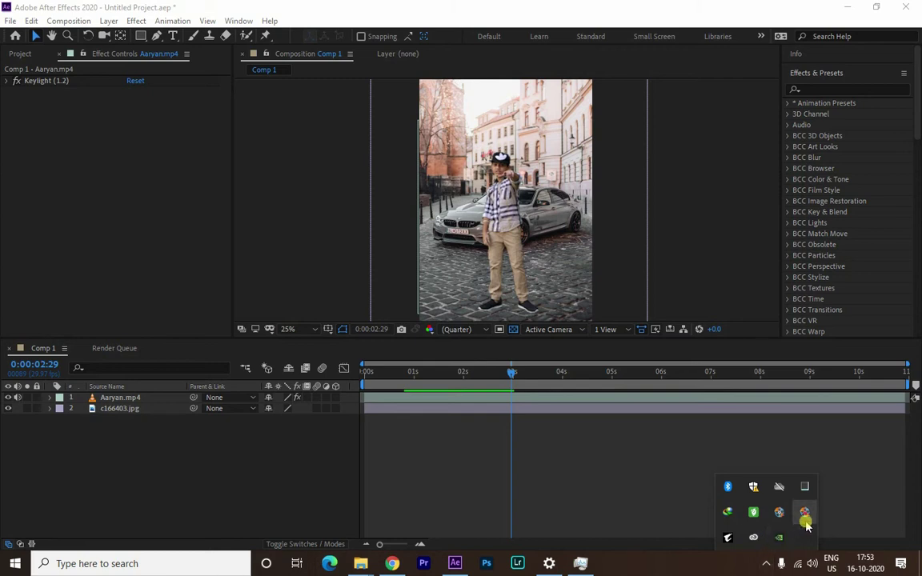
- Pause the Apowersoft screen recording from its tray icon and bring up After Effects' File menu
double_click(728, 487)
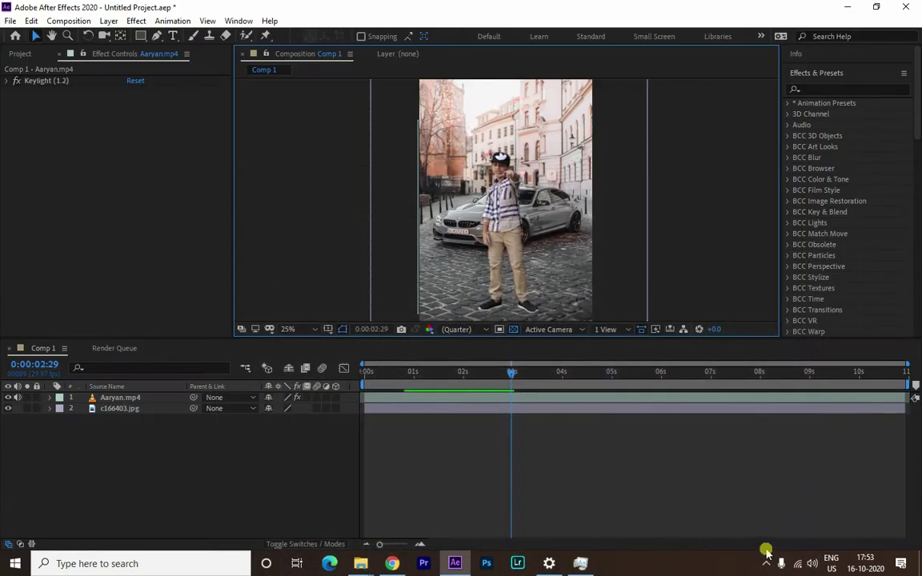
left_click(766, 557)
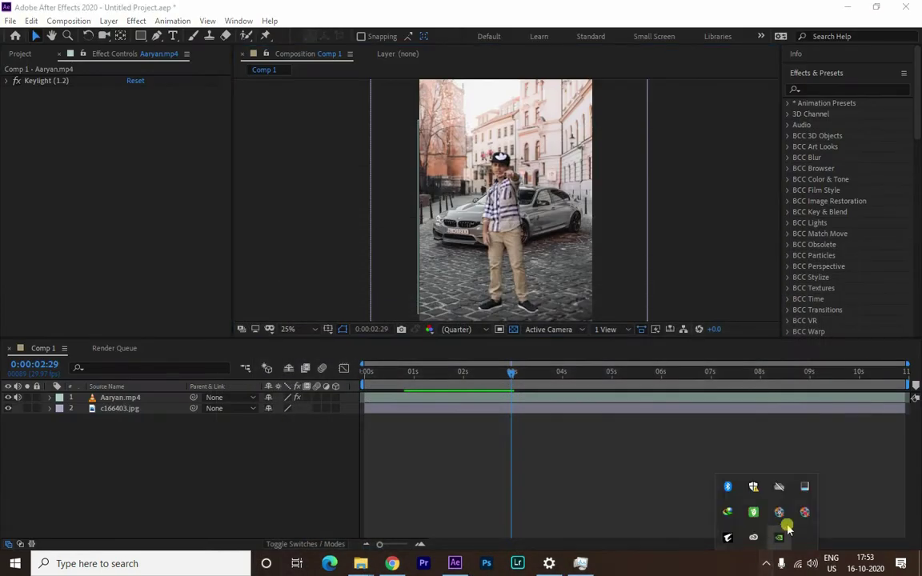
right_click(802, 514)
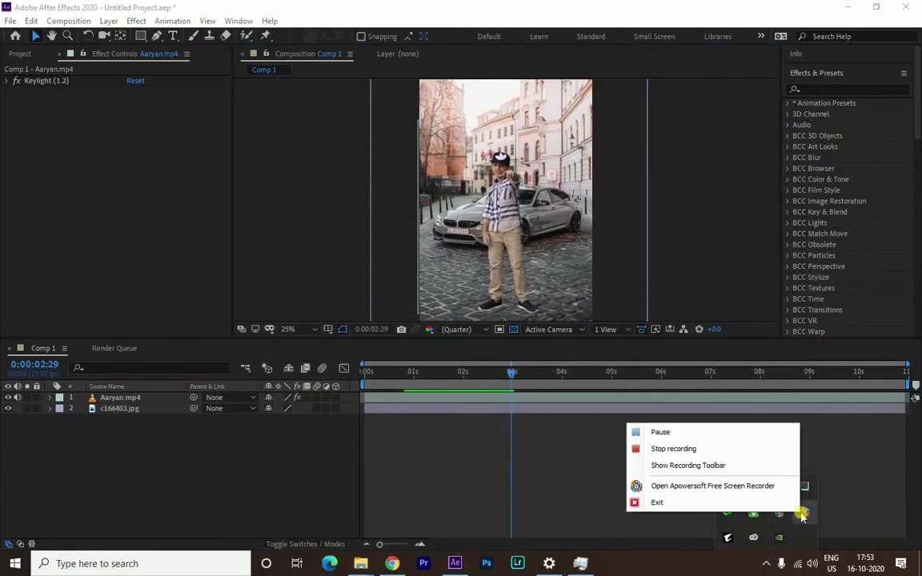
left_click(713, 436)
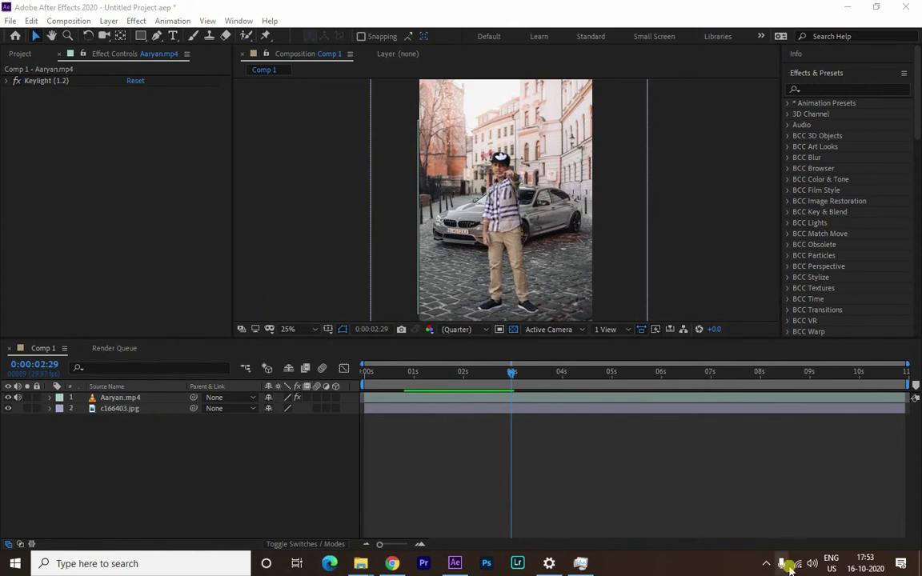
left_click(764, 562)
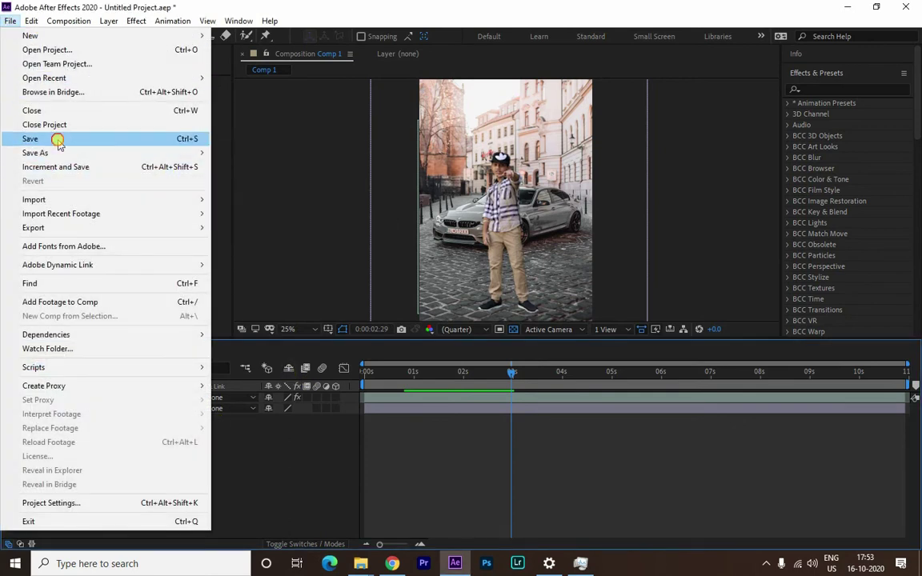
- Save the project as Green Screen.aep and duplicate the Aaryan.mp4 layer with Ctrl+D
left_click(30, 139)
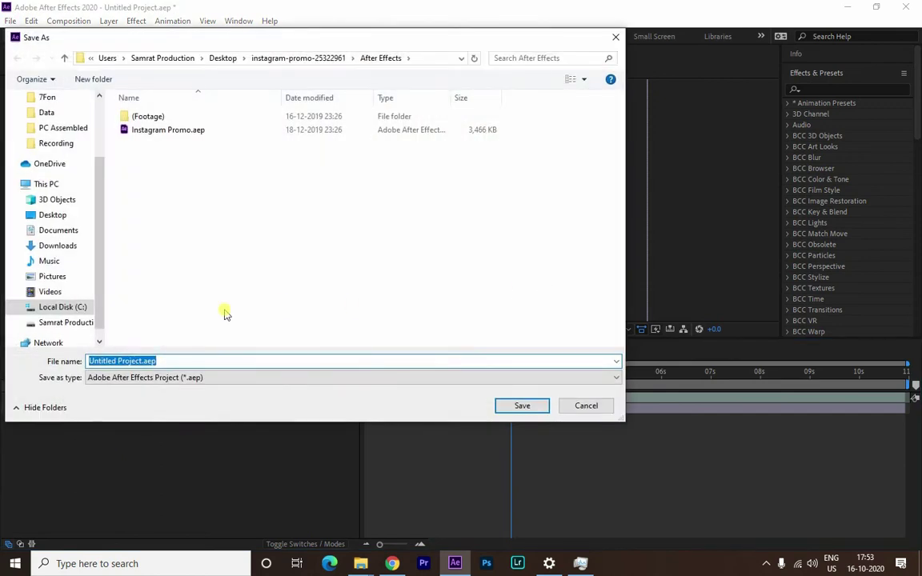
type("I")
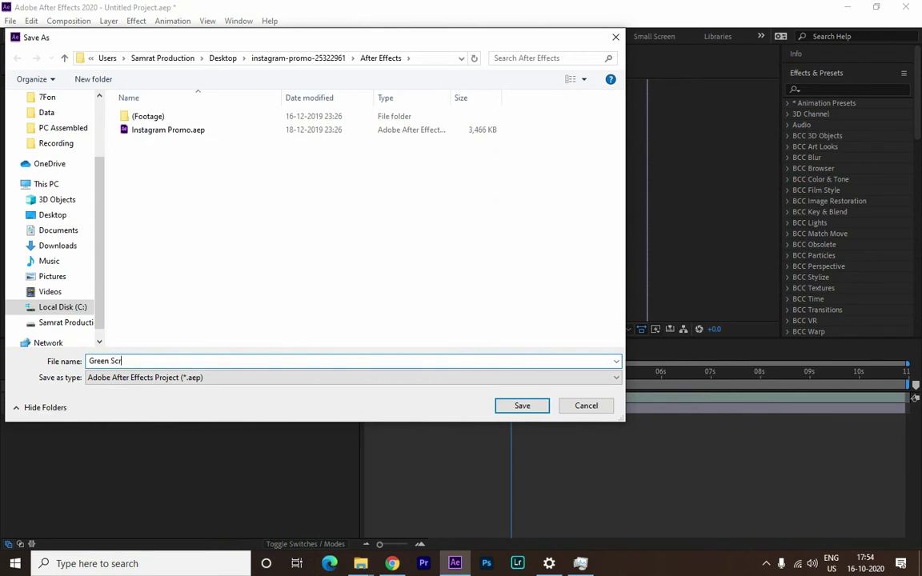
key("Return")
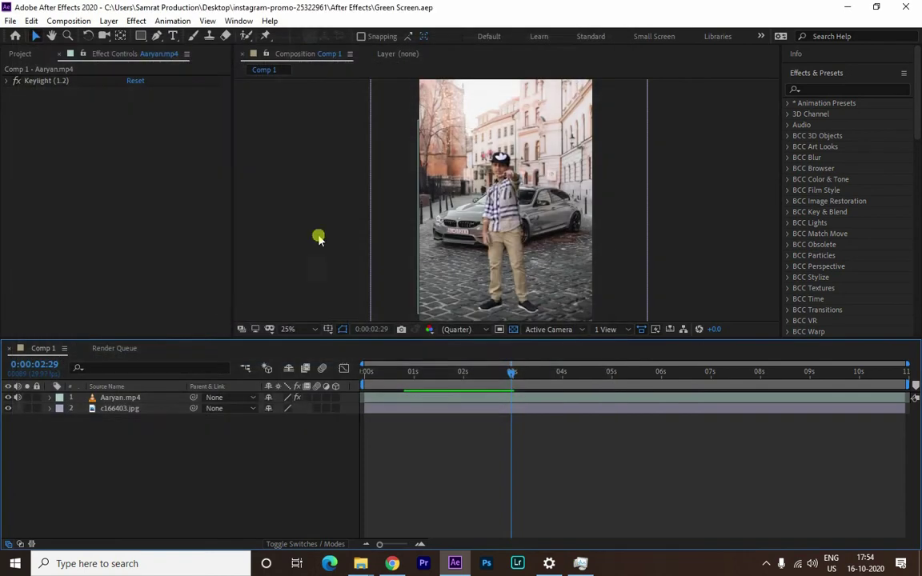
left_click(128, 397)
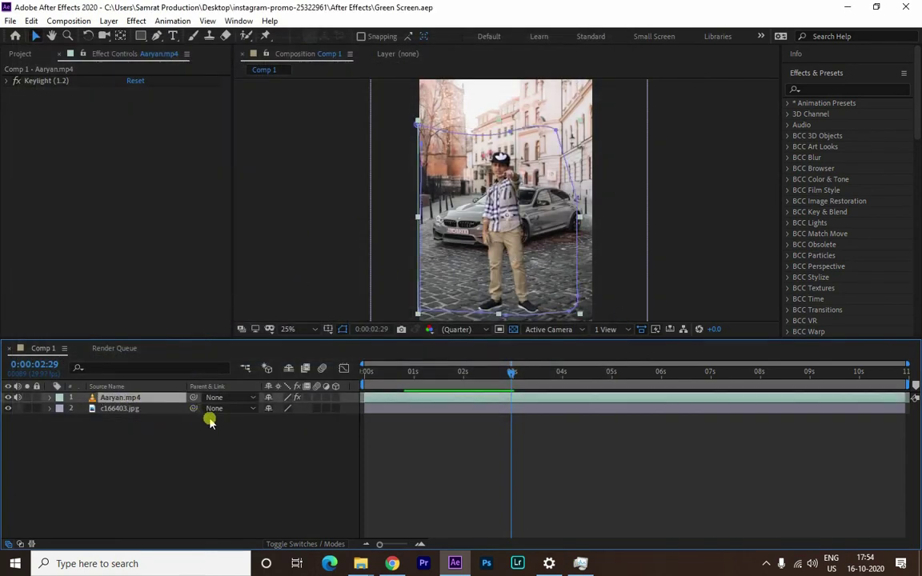
key("ctrl+d")
left_click(137, 408)
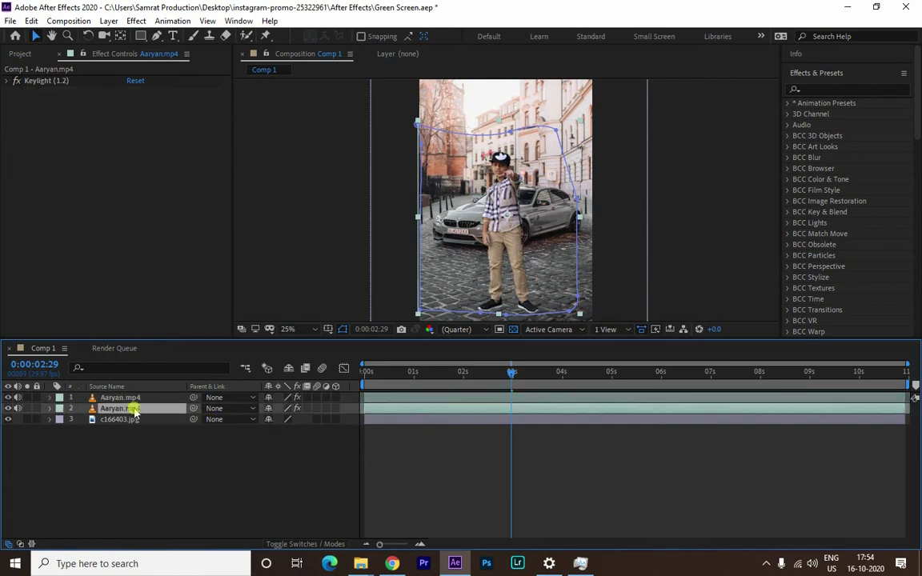
left_click(120, 398)
left_click(8, 398)
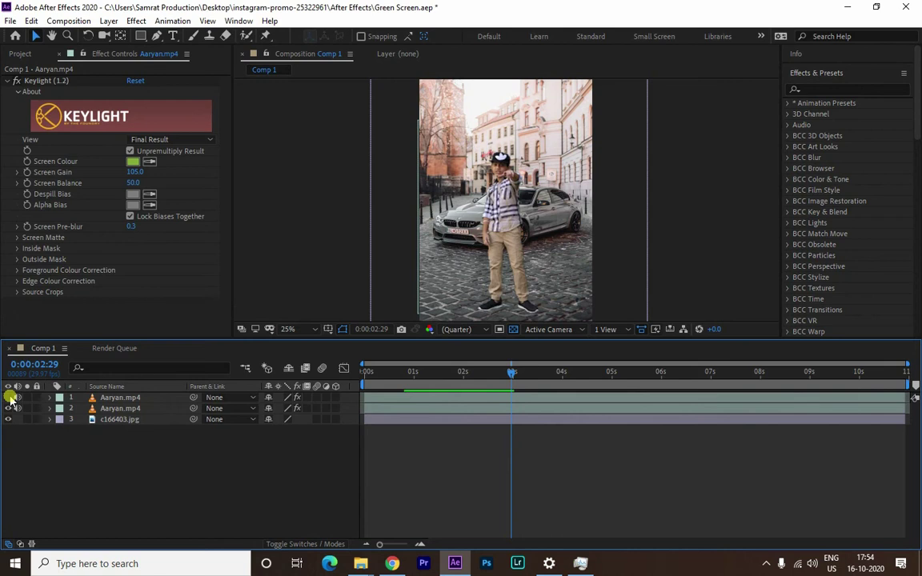
left_click(128, 409)
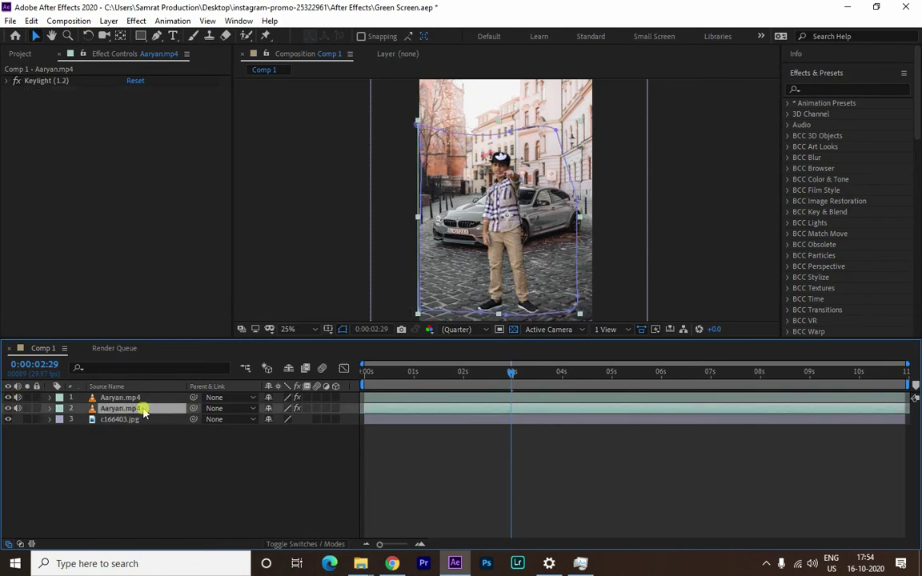
left_click(844, 89)
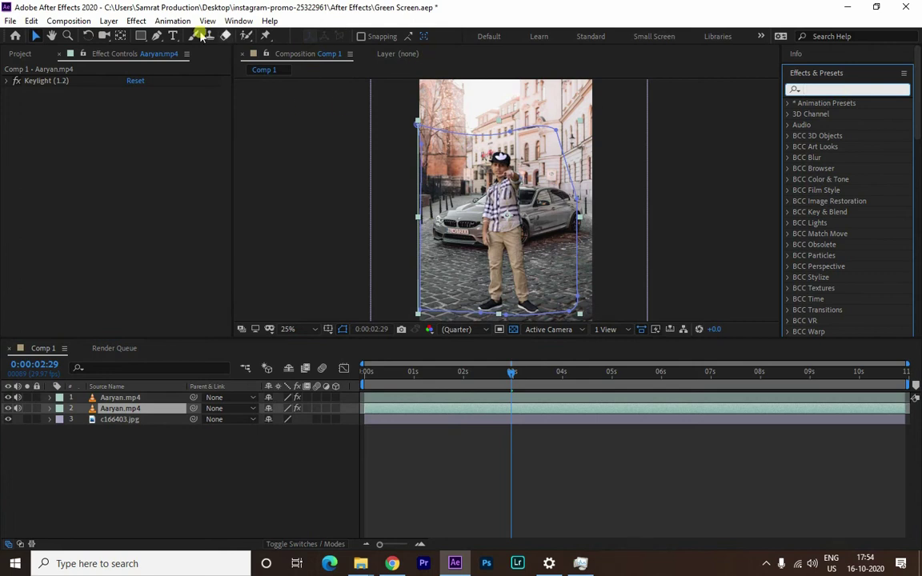
left_click(239, 21)
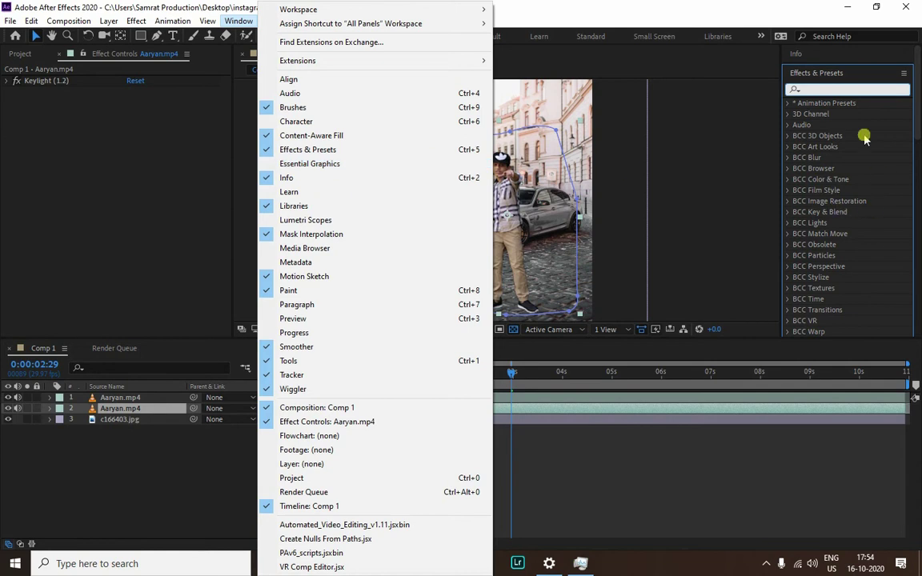
left_click(853, 89)
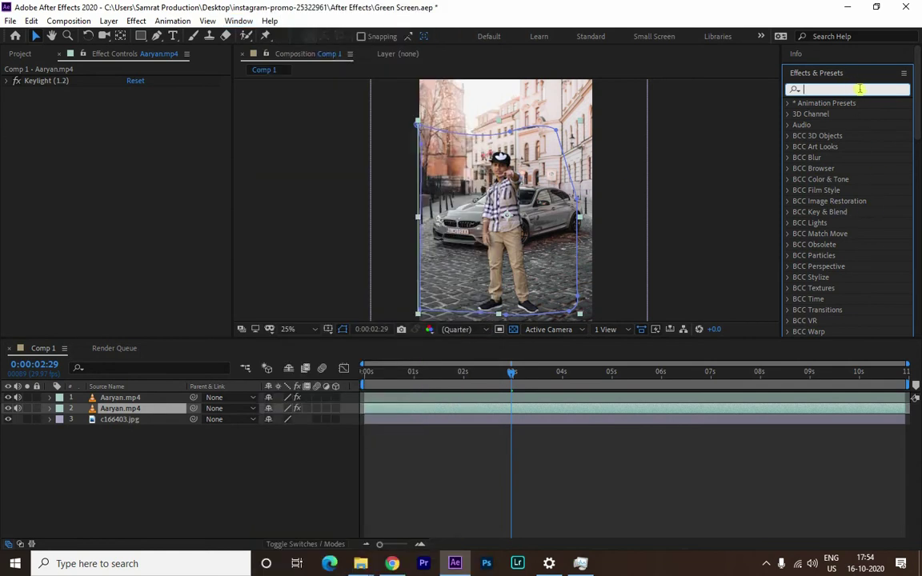
- Apply a black Fill effect to the lower Aaryan.mp4 copy
type("fill")
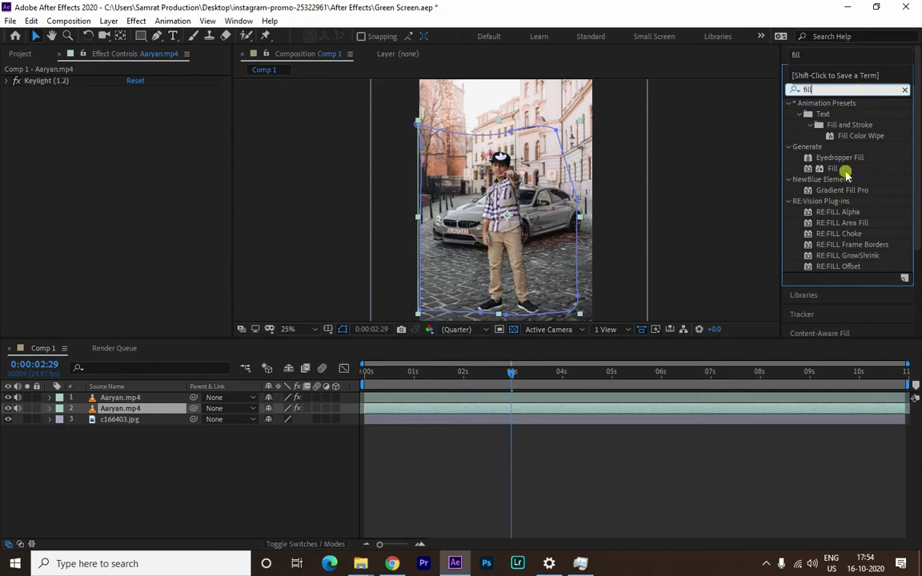
double_click(832, 168)
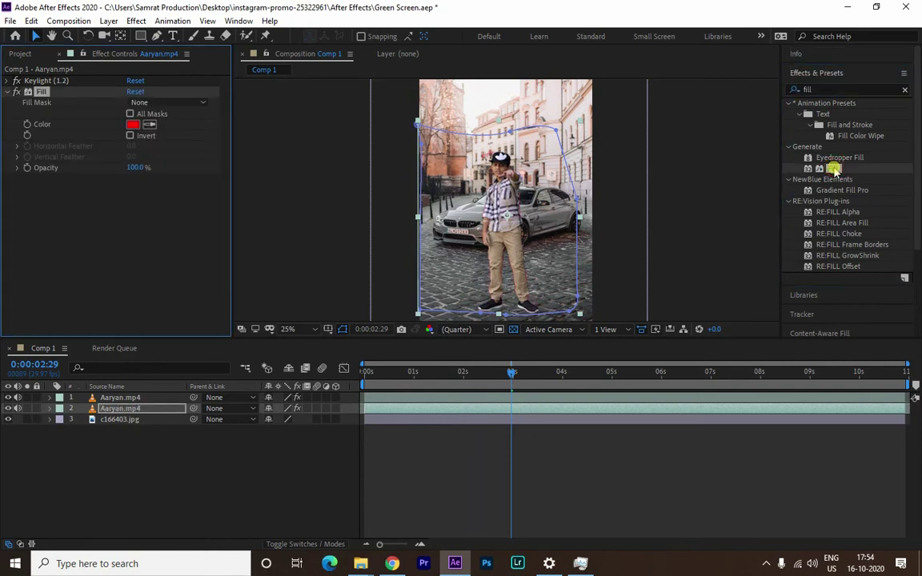
left_click(824, 90)
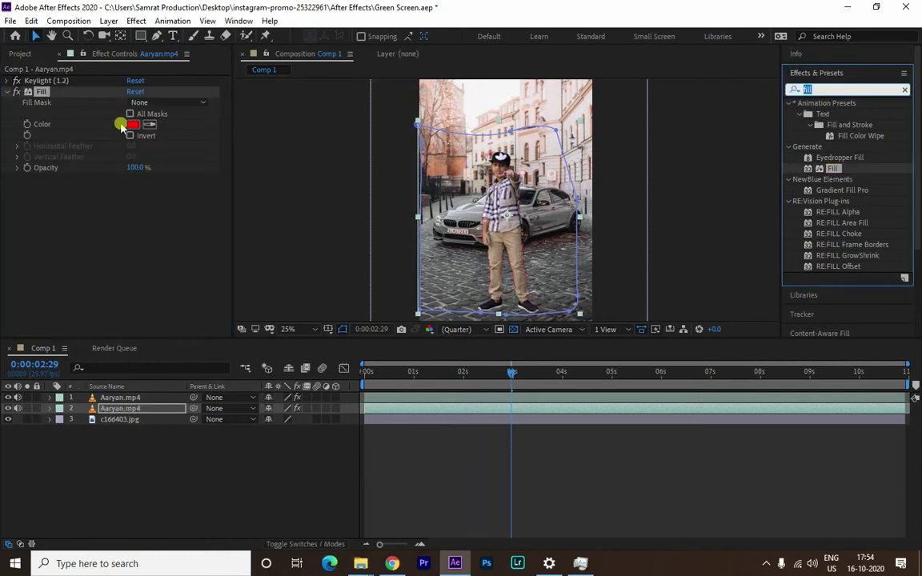
left_click(130, 126)
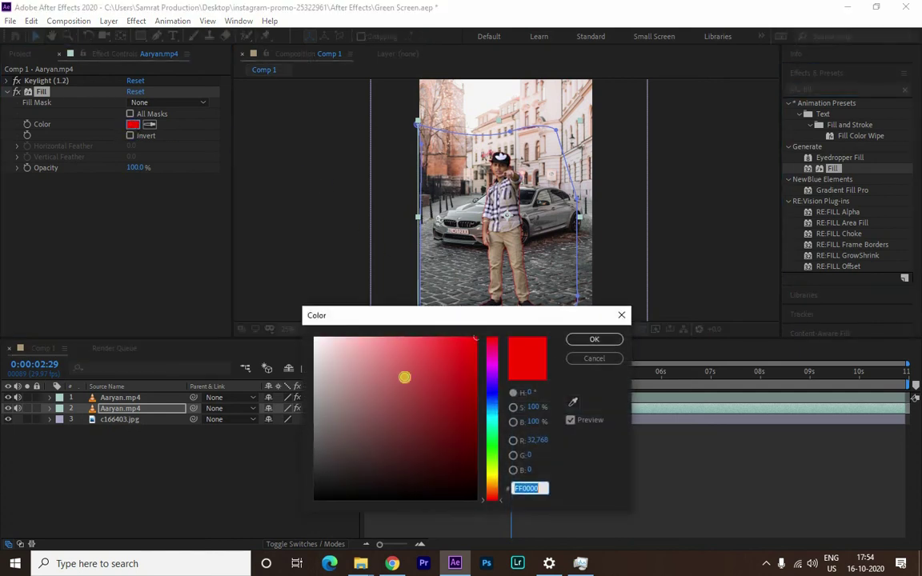
left_click(330, 500)
key("Return")
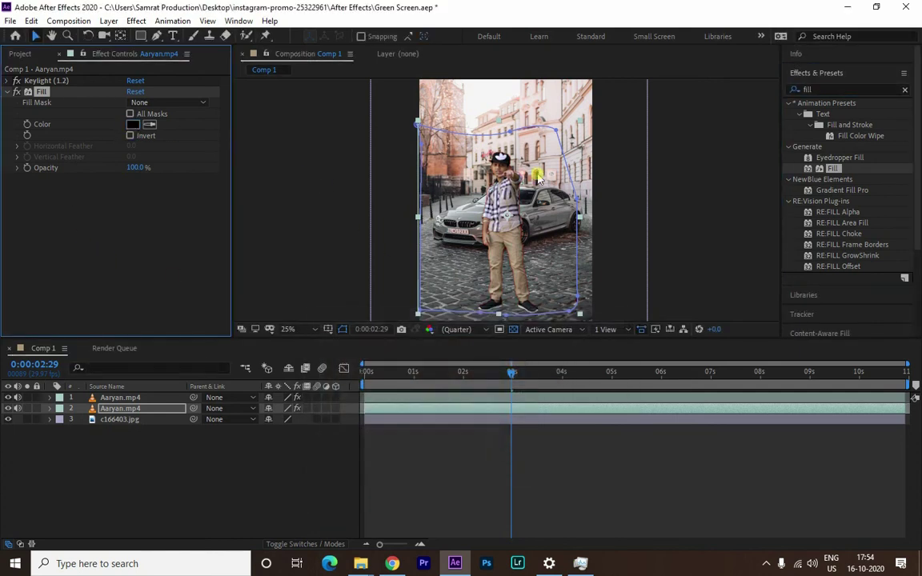
- Hide the top layer and lower the black silhouette's opacity to 36%
left_click(8, 398)
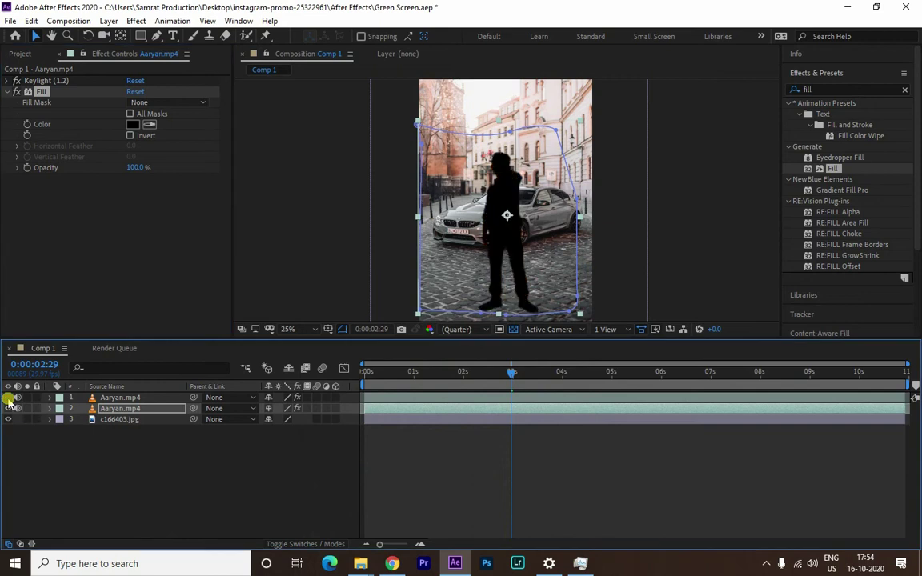
left_click_drag(133, 167, 97, 175)
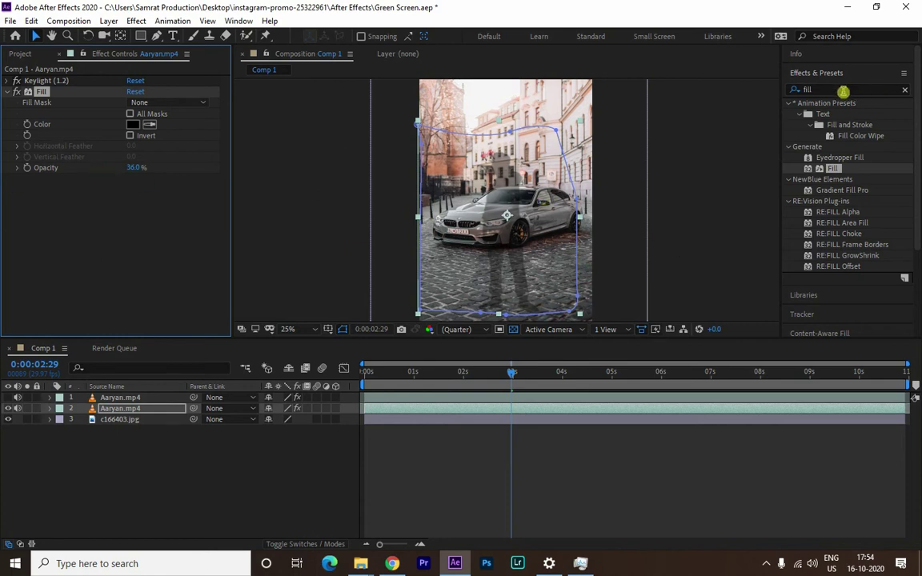
left_click(7, 92)
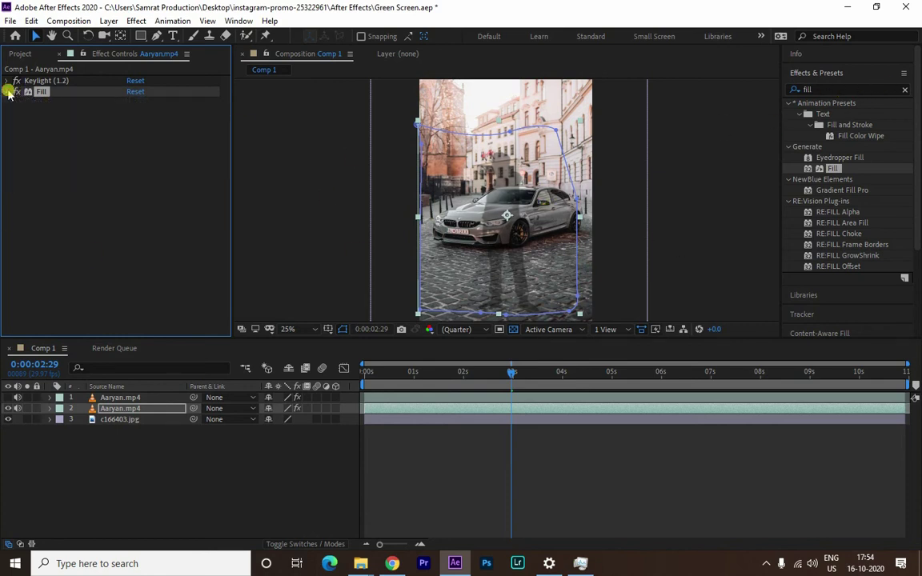
left_click(68, 101)
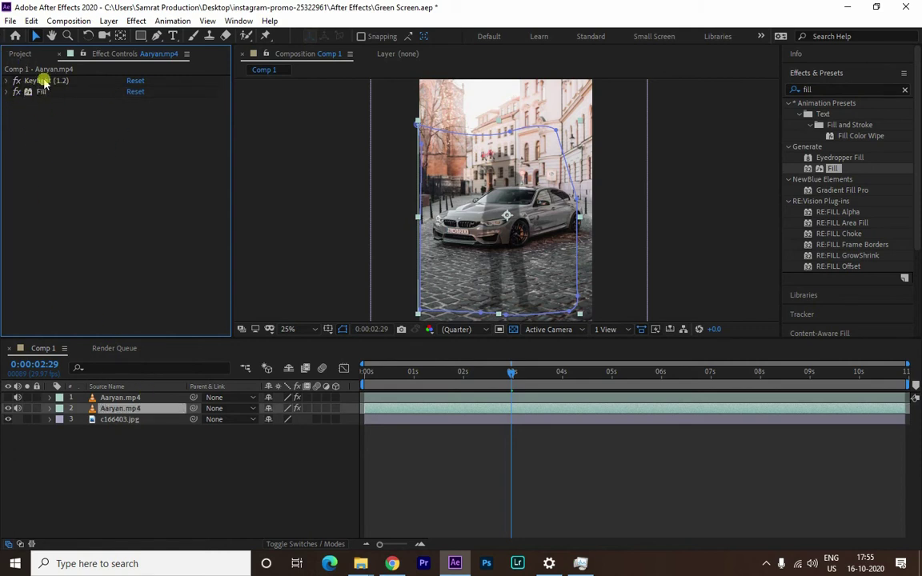
key("ctrl+5")
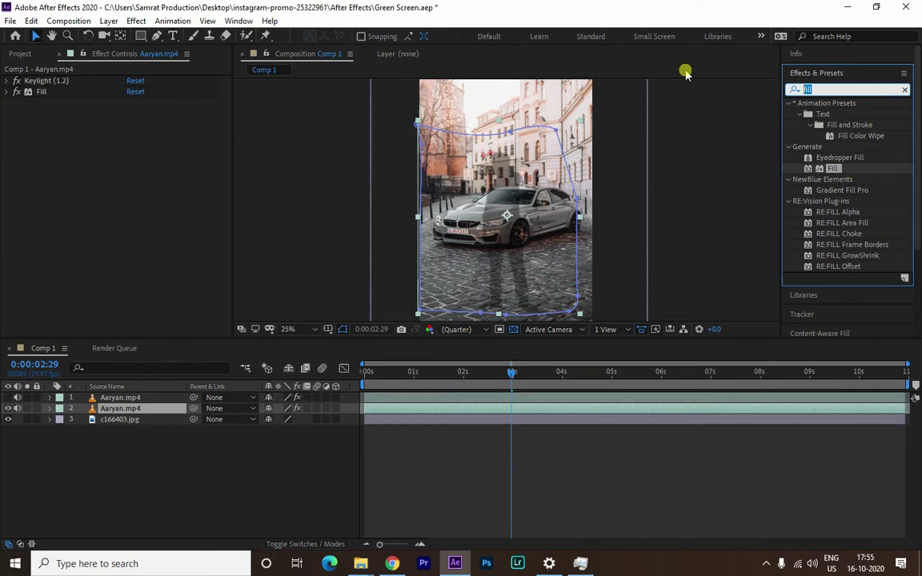
type("gau")
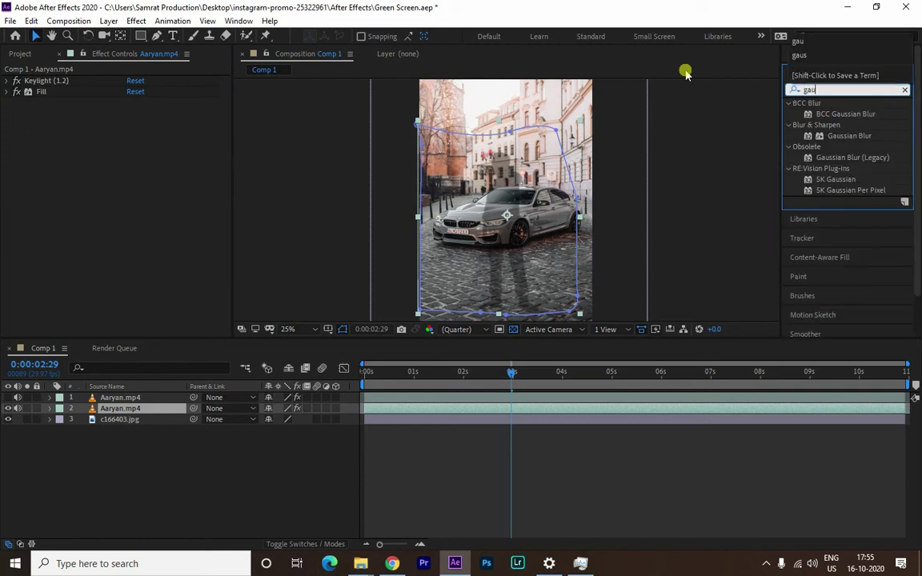
- Add a Gaussian Blur with Blurriness 25.5 to the lower Aaryan.mp4 shadow copy
double_click(847, 137)
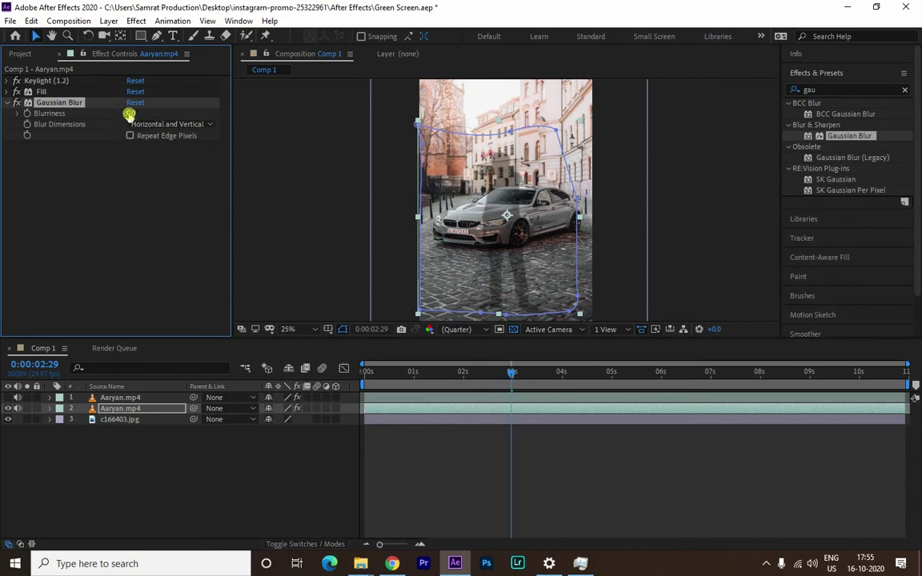
mouse_move(129, 115)
left_mouse_down()
mouse_move(264, 124)
mouse_move(238, 128)
left_mouse_up()
left_click(846, 89)
type("trasp")
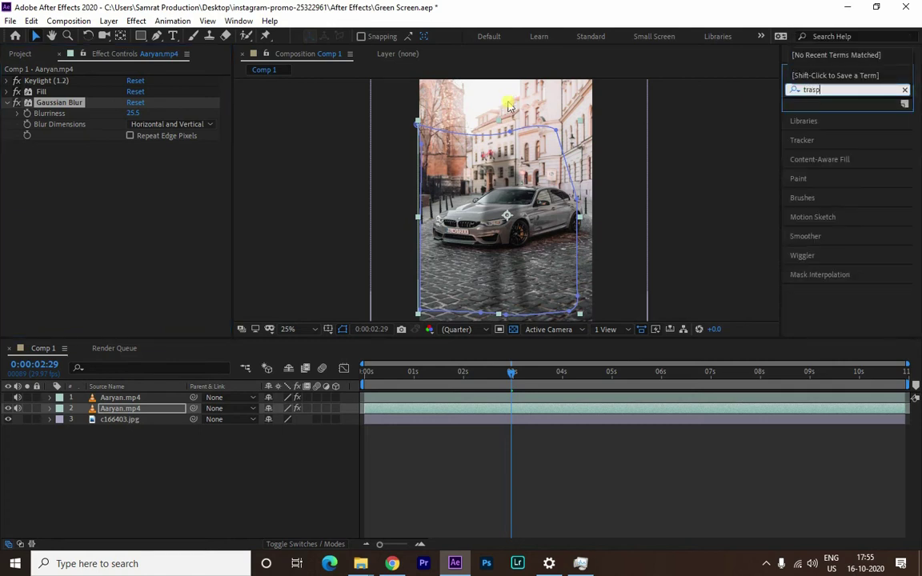
key("BackSpace")
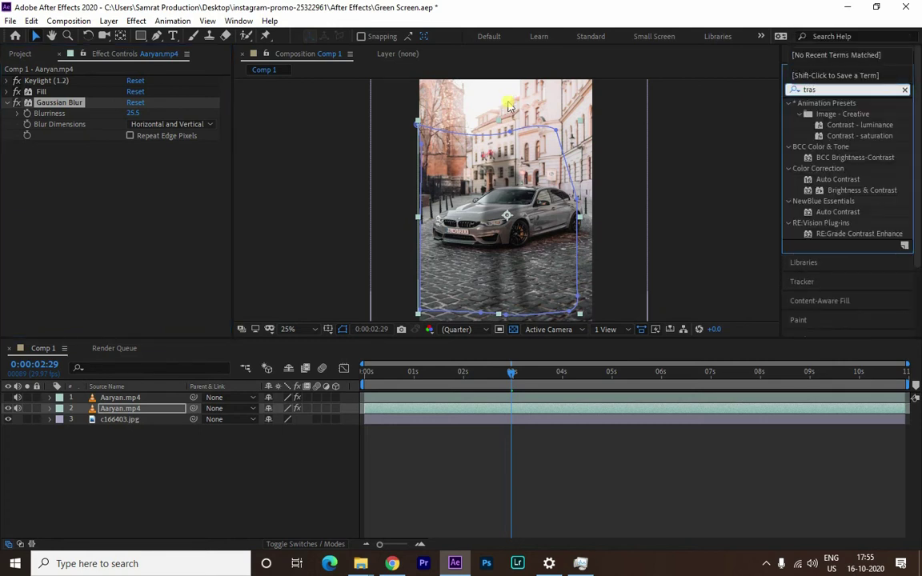
key("BackSpace")
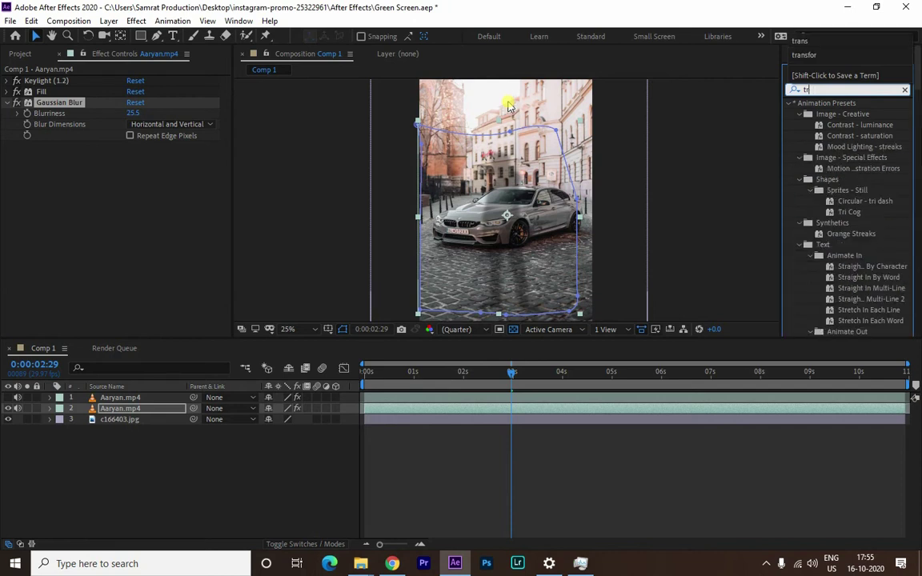
type("ans")
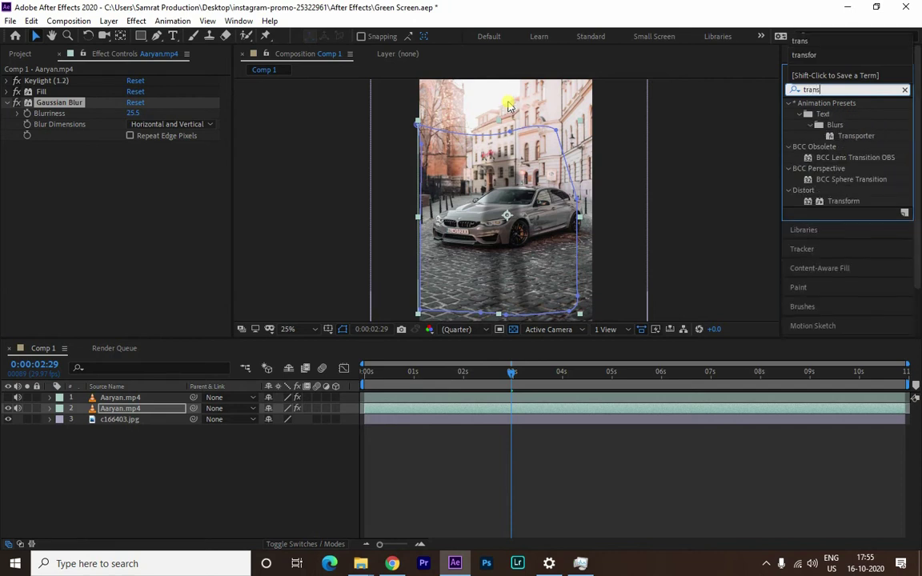
- Add a Transform effect to the shadow copy, squash Scale Height to 61, and unhide the boy layer
double_click(842, 201)
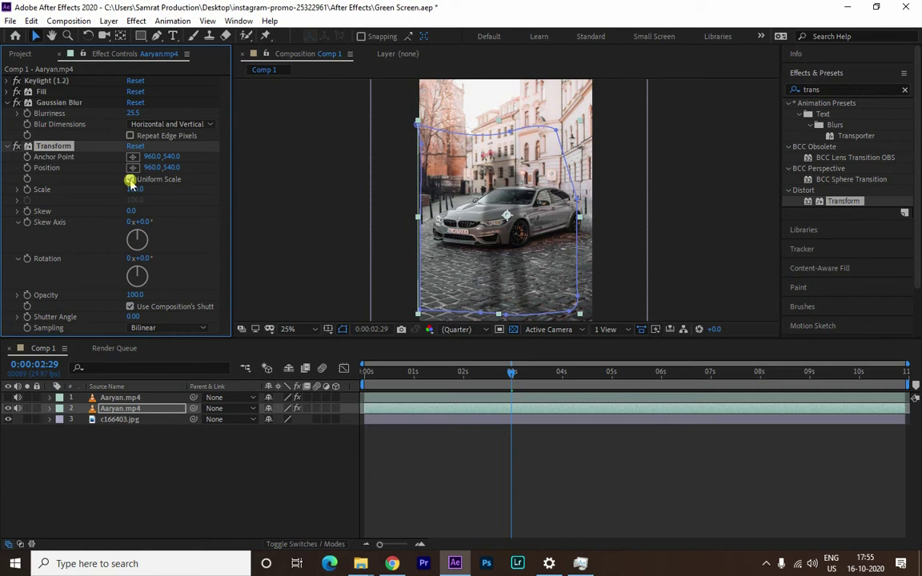
left_click(131, 182)
left_click(131, 180)
left_click(130, 180)
mouse_move(139, 187)
left_mouse_down()
mouse_move(150, 192)
mouse_move(130, 206)
left_mouse_up()
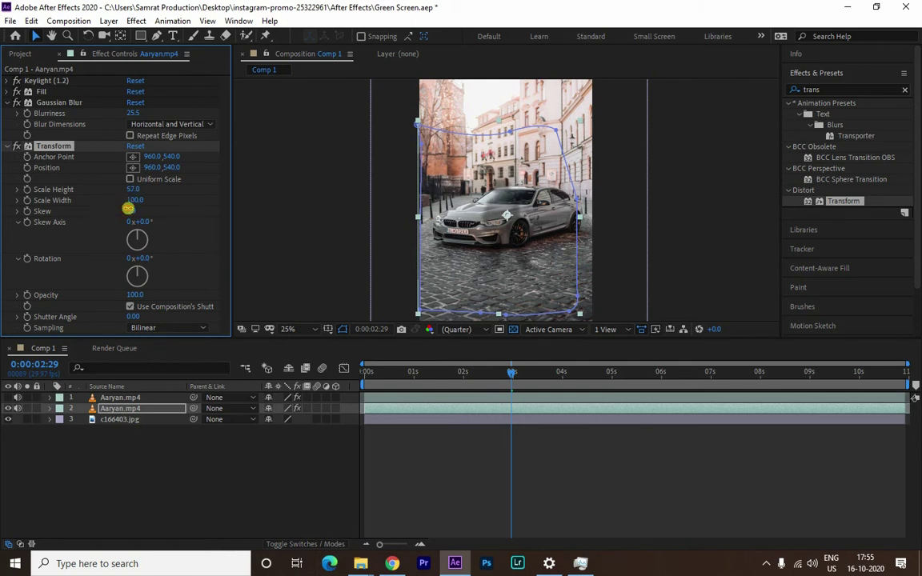
left_click(9, 398)
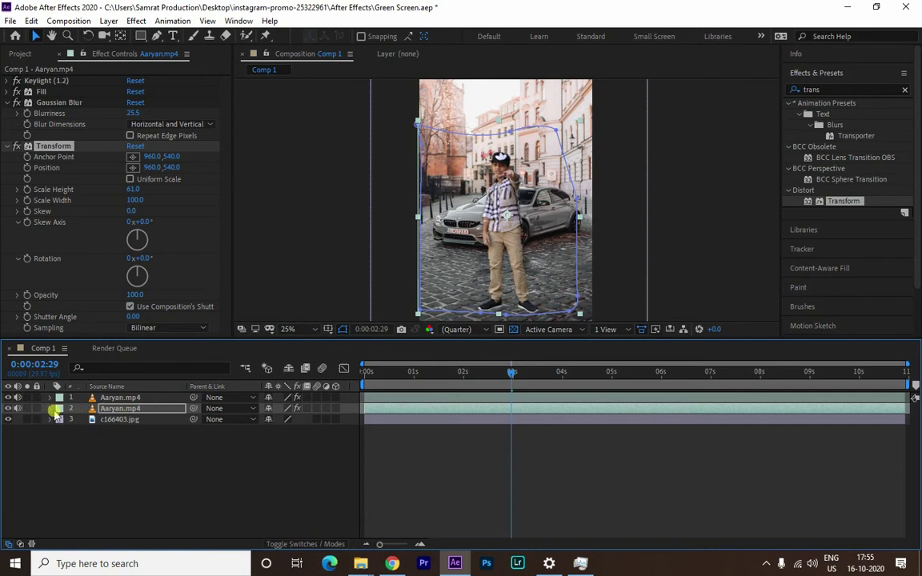
left_click(49, 408)
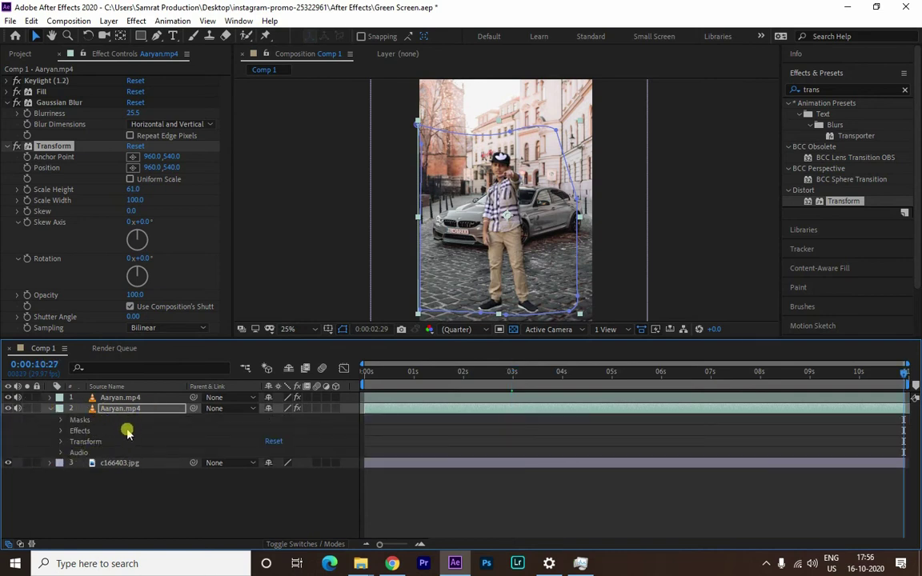
- Open the shadow copy's transform properties and try lowering its opacity
key("End")
left_click(125, 409)
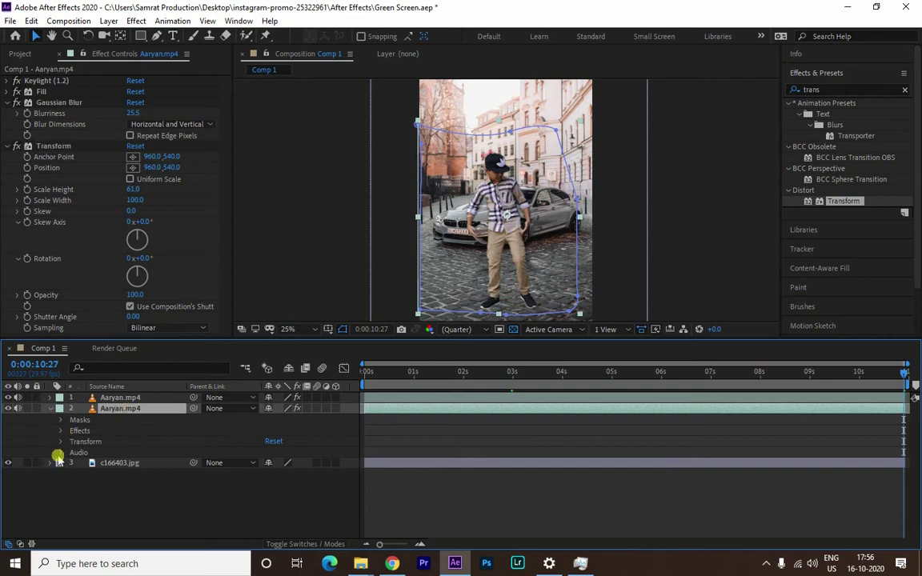
left_click(61, 441)
left_click_drag(273, 495, 267, 500)
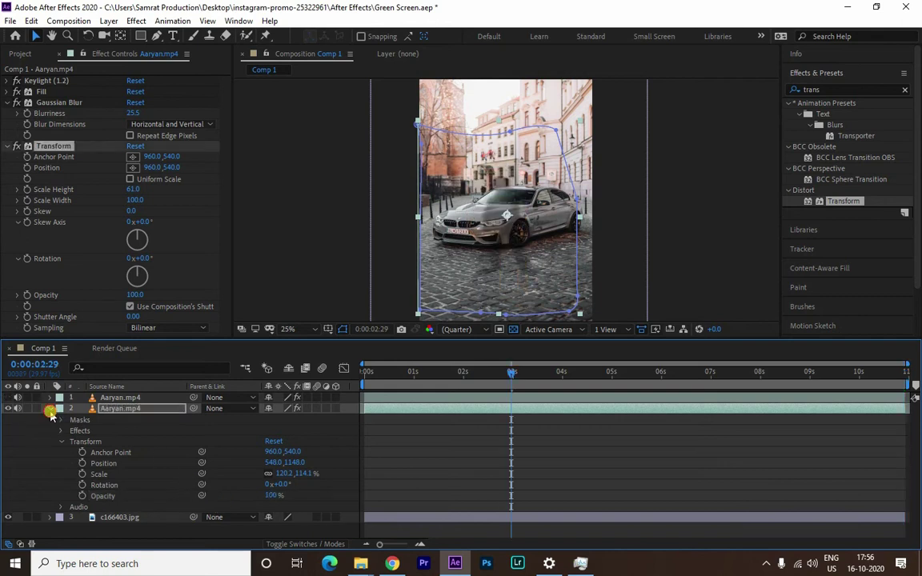
left_click(50, 409)
- Set the keyed boy layer's Opacity to 51%
left_click(132, 397)
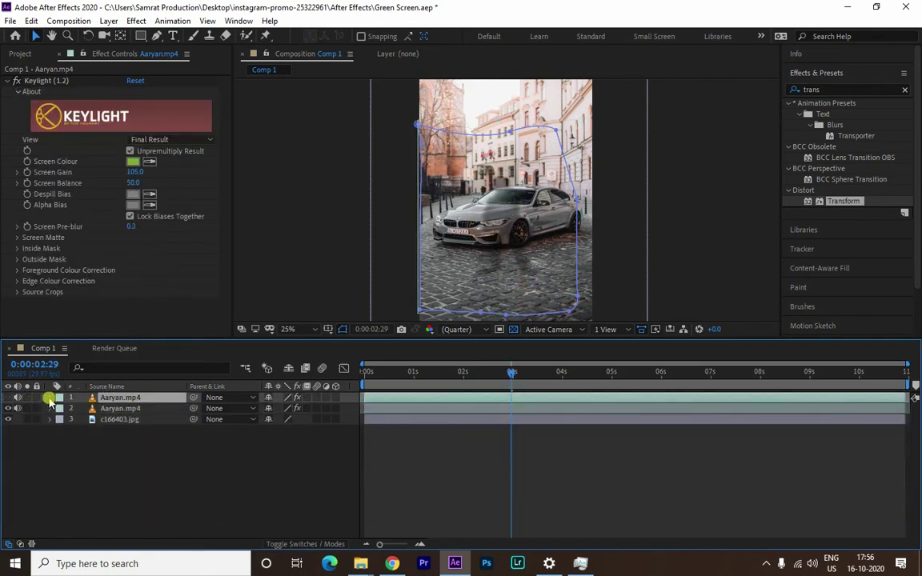
left_click(50, 397)
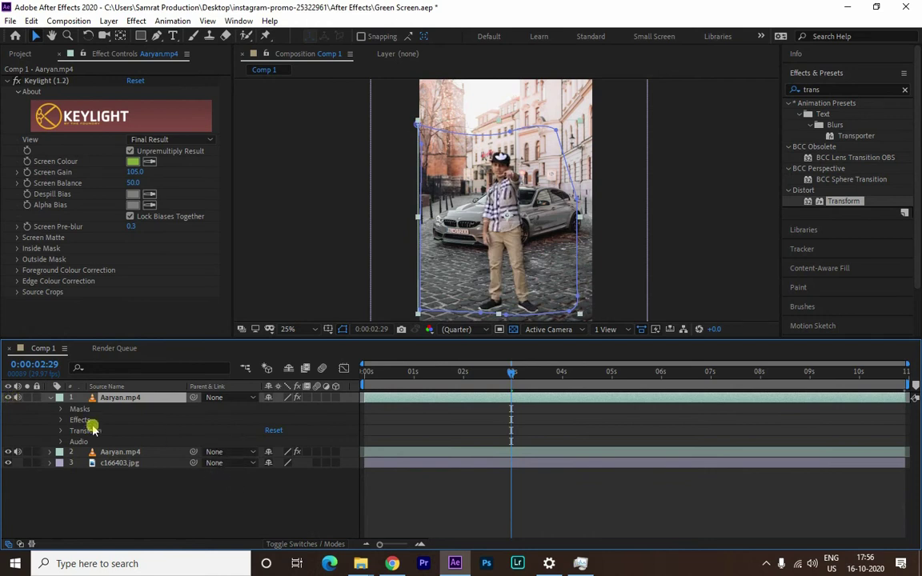
left_click(61, 431)
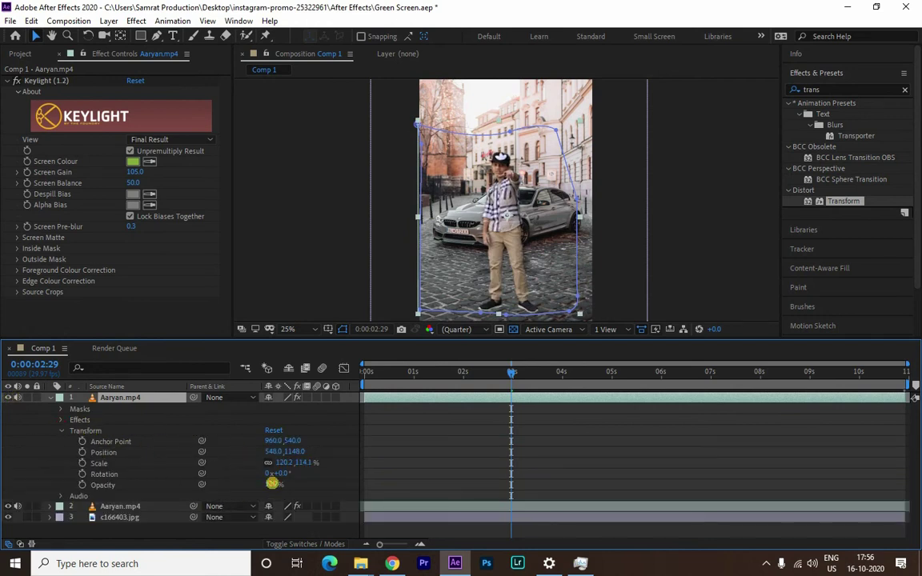
mouse_move(272, 483)
left_mouse_down()
mouse_move(238, 484)
mouse_move(256, 484)
left_mouse_up()
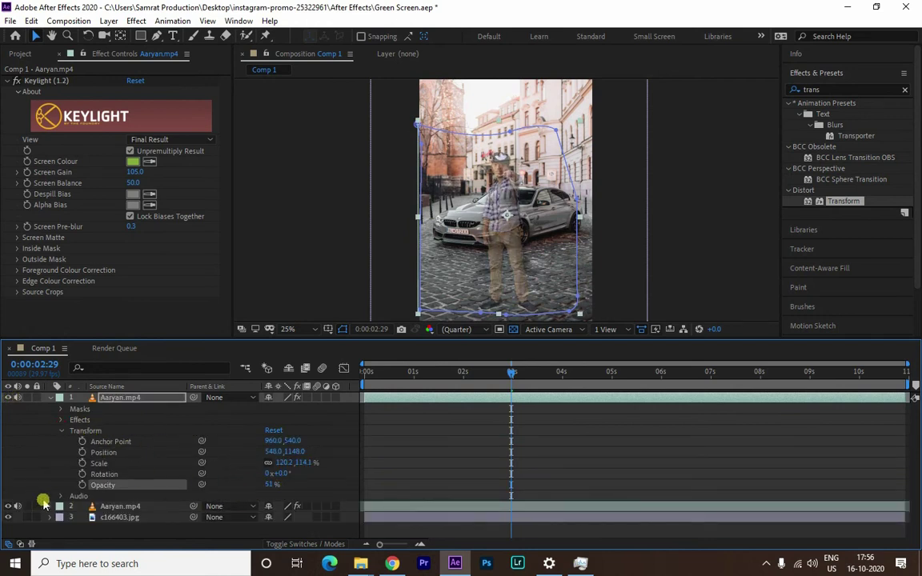
left_click(50, 398)
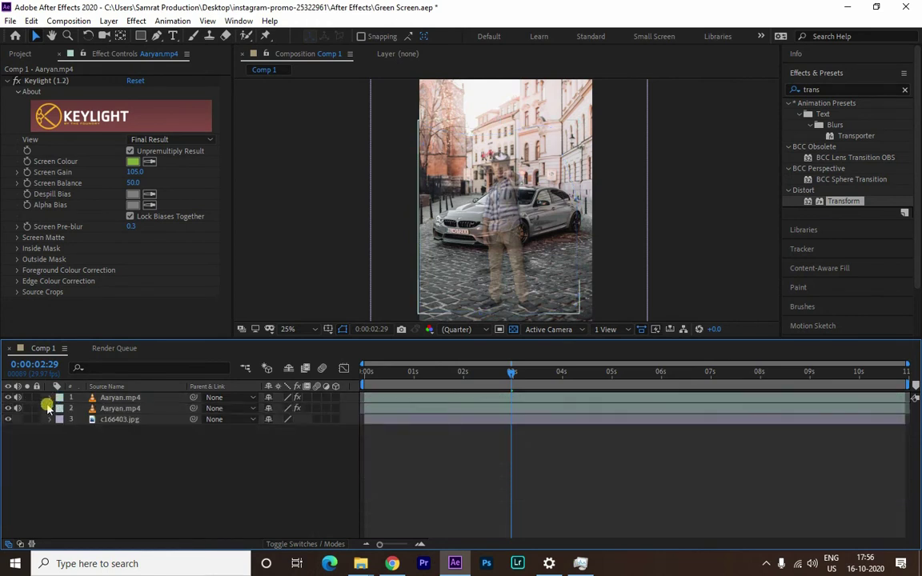
left_click(112, 408)
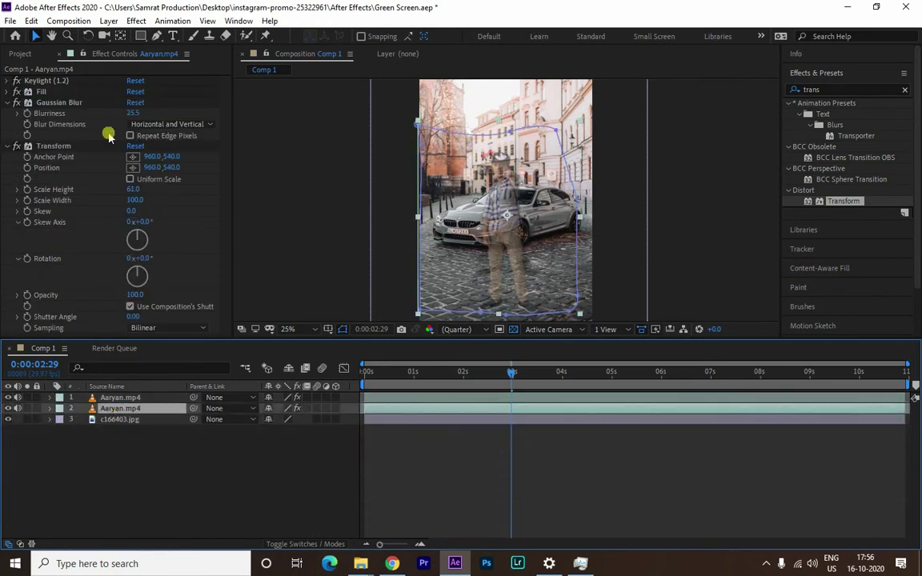
- Raise the shadow's Fill opacity to 100% and drag the shadow down toward the boy's feet
left_click(17, 91)
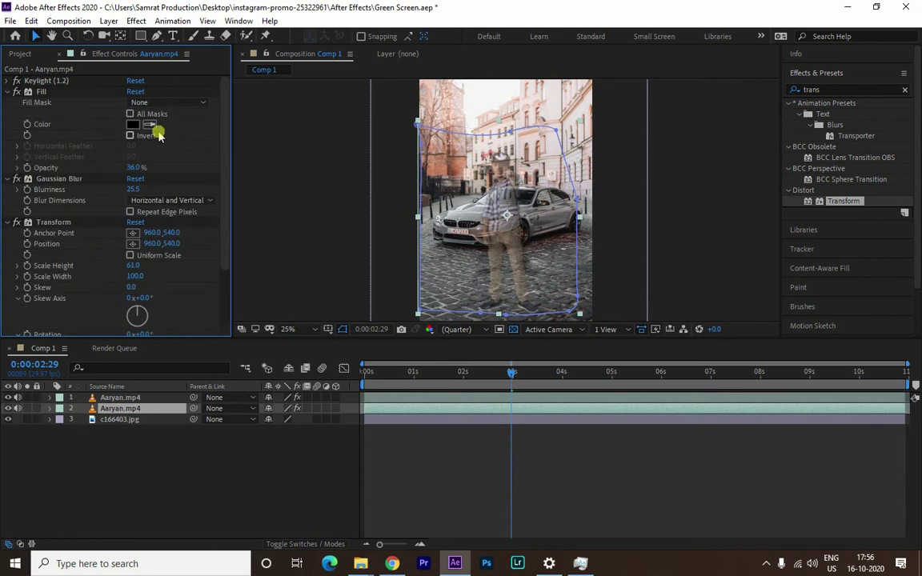
left_click_drag(134, 168, 178, 164)
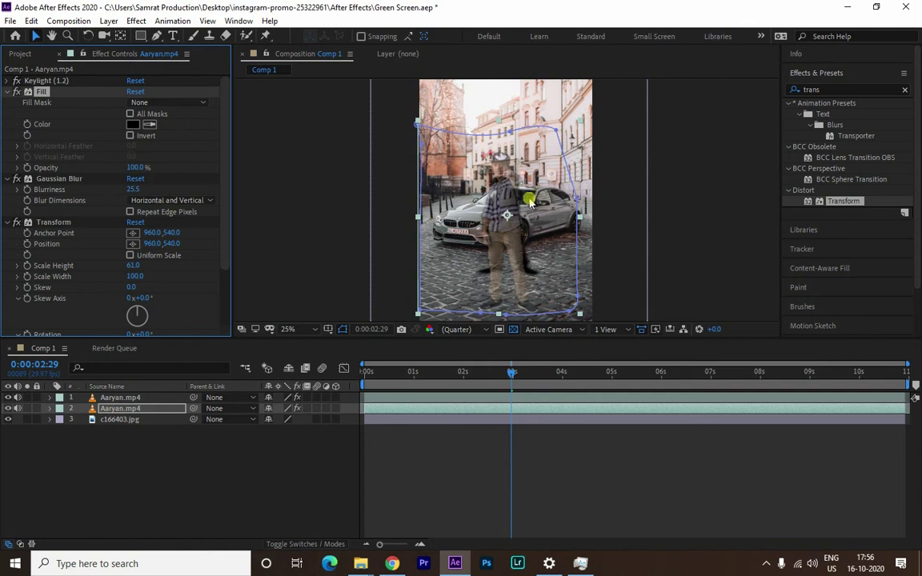
left_click_drag(527, 204, 532, 242)
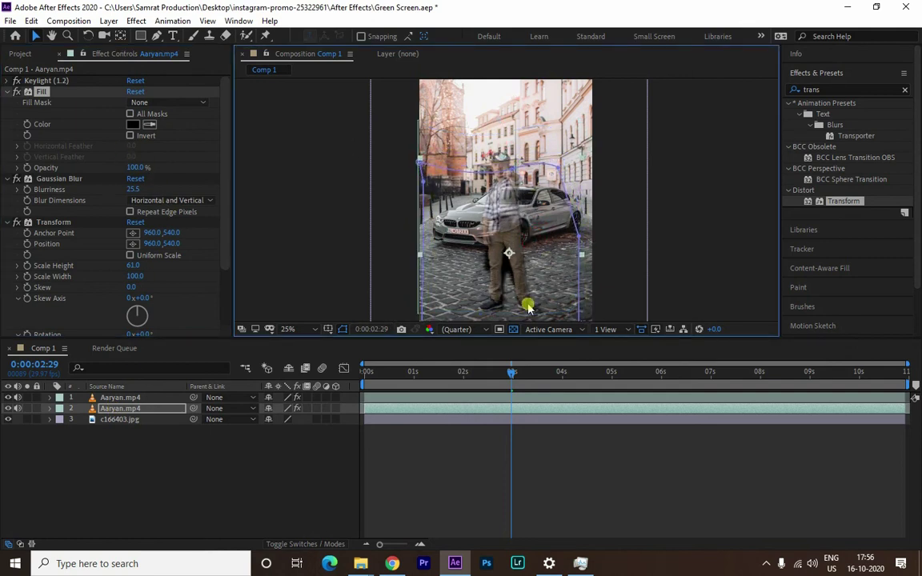
left_click_drag(541, 249, 531, 278)
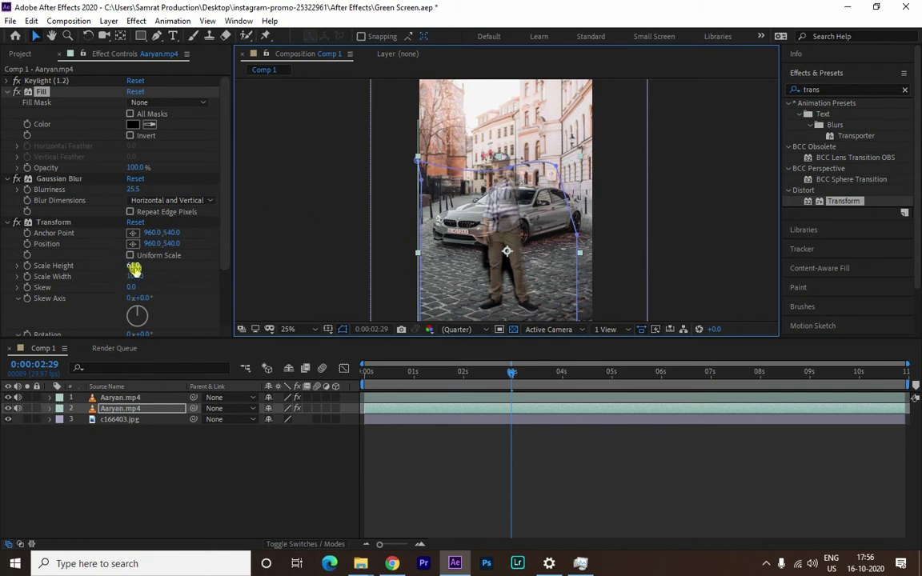
- Give the shadow's Transform effect an 18° Skew Axis and 16° Rotation, positioning it beside the boy
left_click(136, 270)
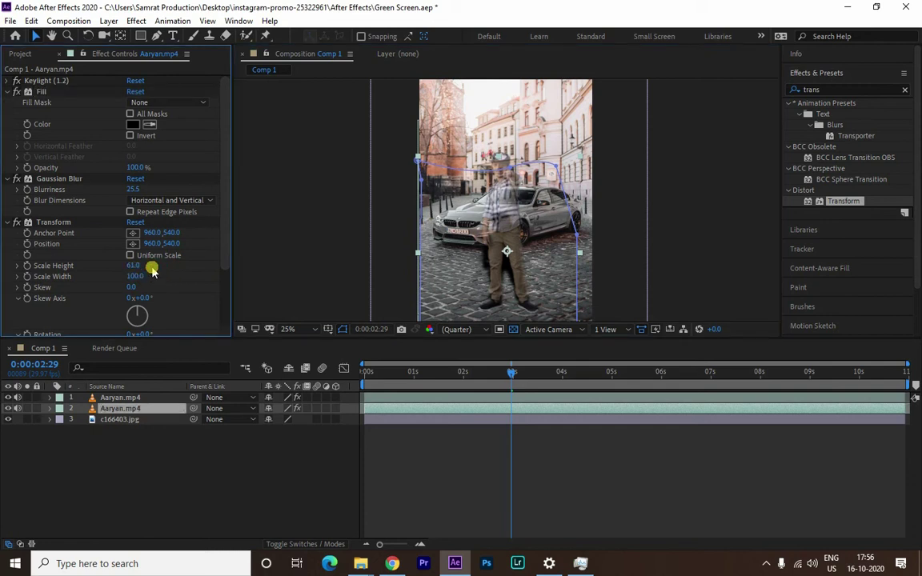
scroll(213, 255, "down", 2)
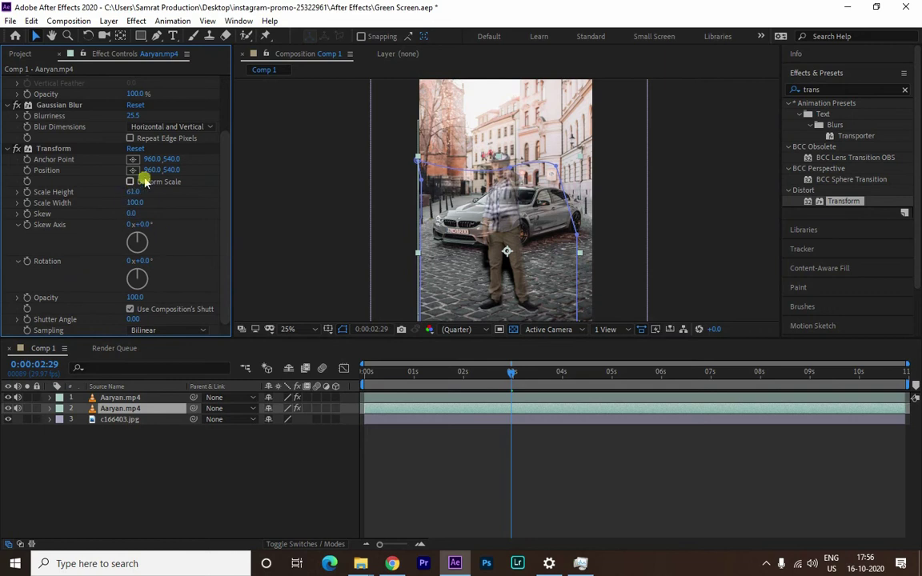
left_click(134, 184)
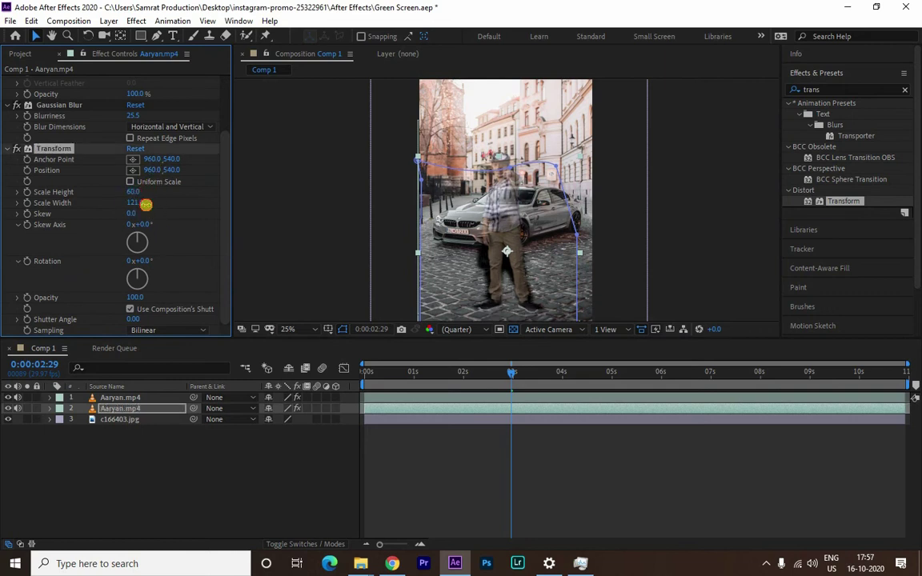
left_click_drag(138, 224, 132, 224)
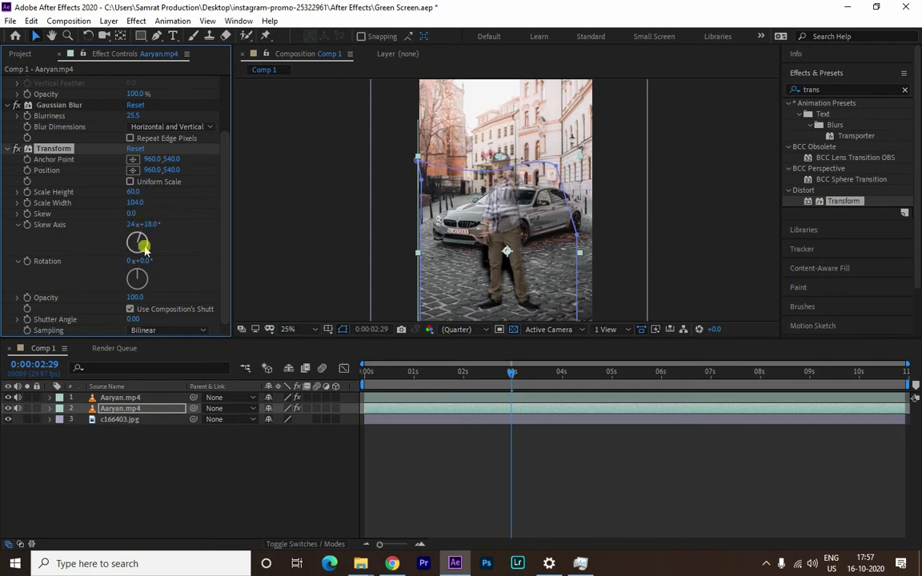
left_click_drag(142, 262, 177, 263)
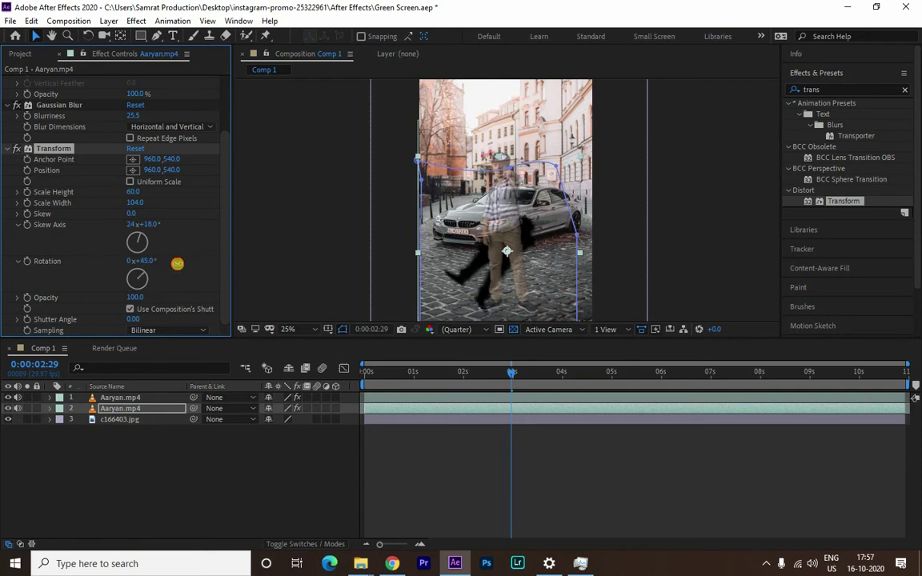
mouse_move(527, 236)
left_mouse_down()
mouse_move(575, 232)
mouse_move(572, 225)
left_mouse_up()
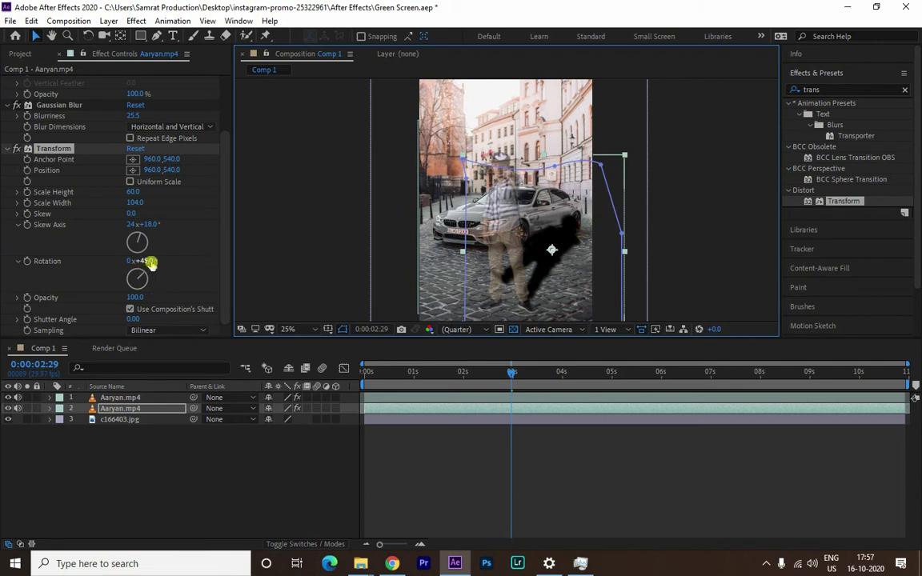
left_click_drag(145, 261, 139, 258)
left_click_drag(546, 269, 521, 268)
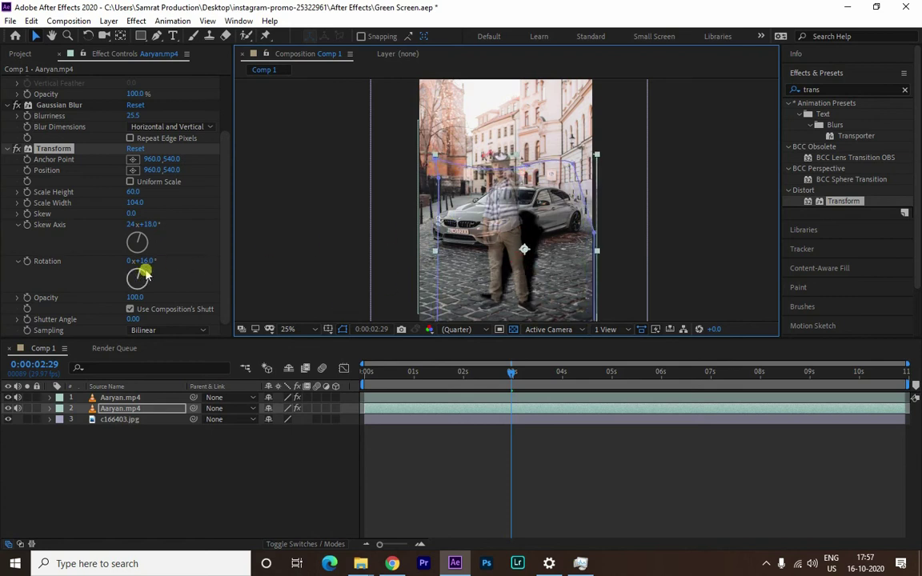
mouse_move(150, 258)
left_mouse_down()
mouse_move(148, 249)
mouse_move(155, 263)
left_mouse_up()
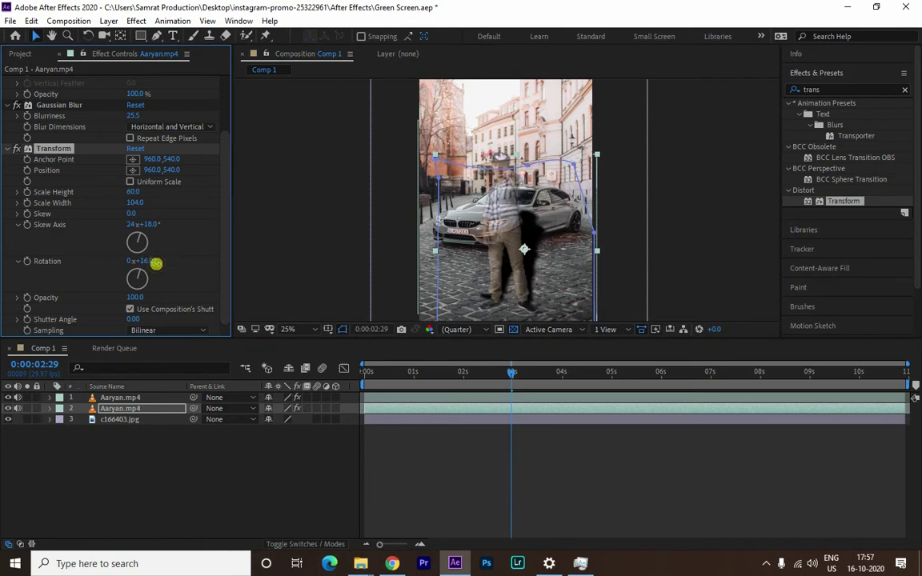
left_click(460, 279)
scroll(478, 296, "down", 1)
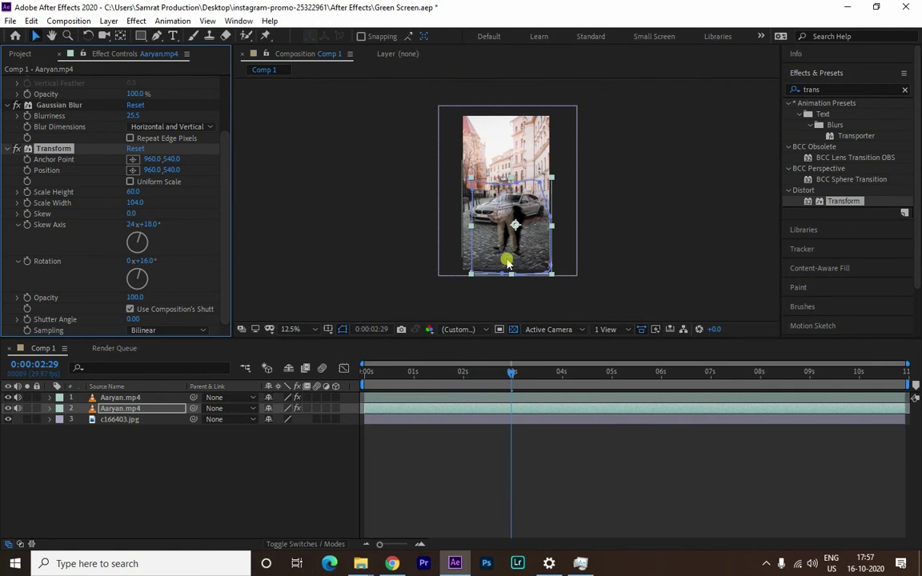
- Set the shadow's Skew to -7 and flatten Scale Height to 47, placing it under the feet
scroll(520, 245, "up", 1)
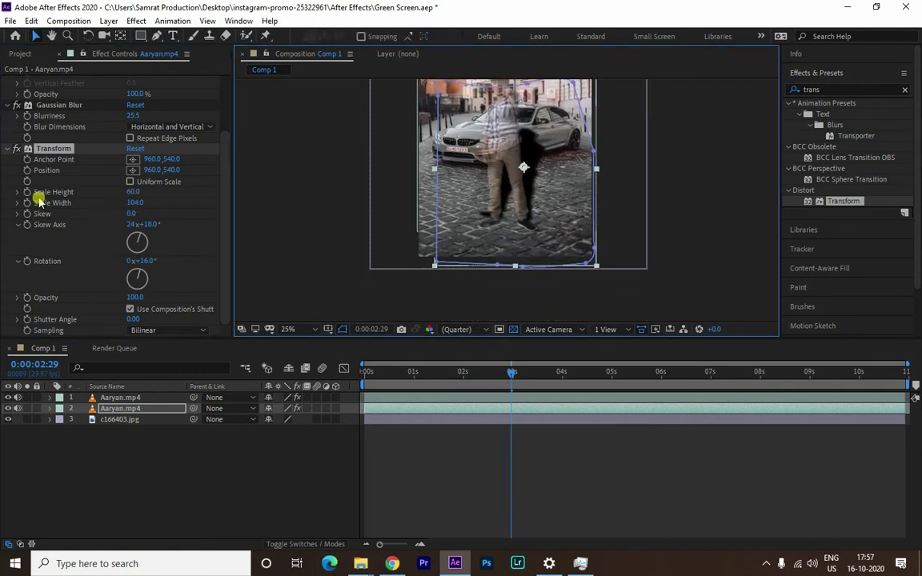
mouse_move(132, 226)
left_mouse_down()
mouse_move(169, 227)
mouse_move(111, 201)
left_mouse_up()
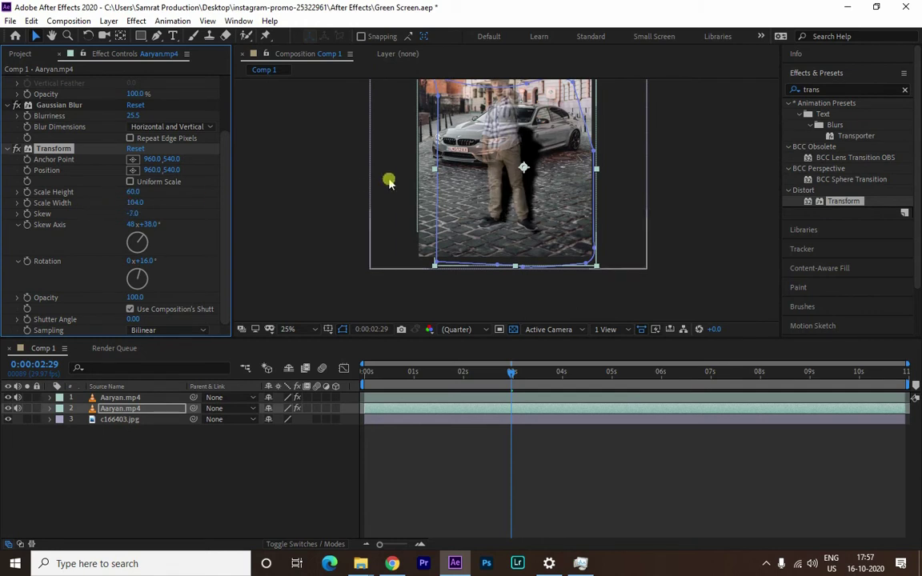
left_click_drag(530, 148, 529, 149)
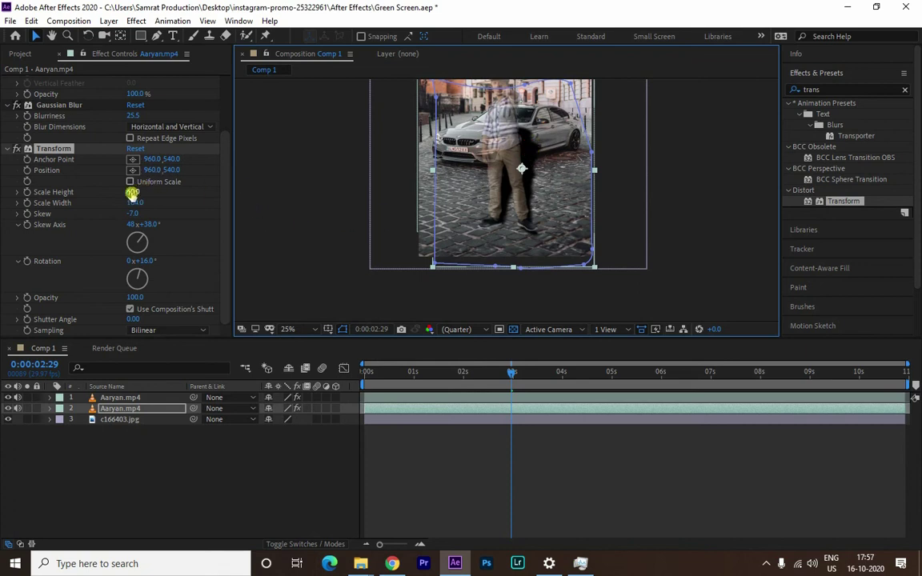
left_click_drag(132, 193, 127, 197)
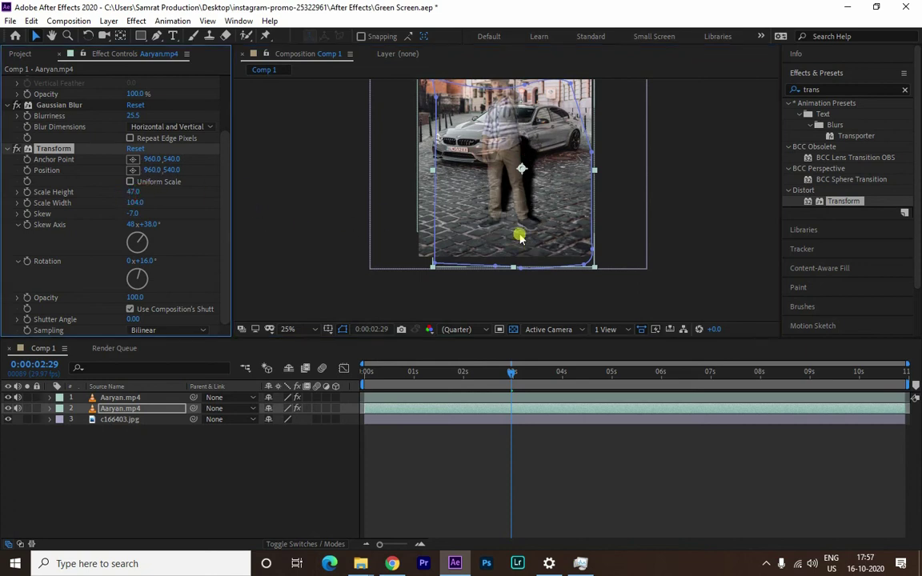
left_click_drag(520, 238, 535, 173)
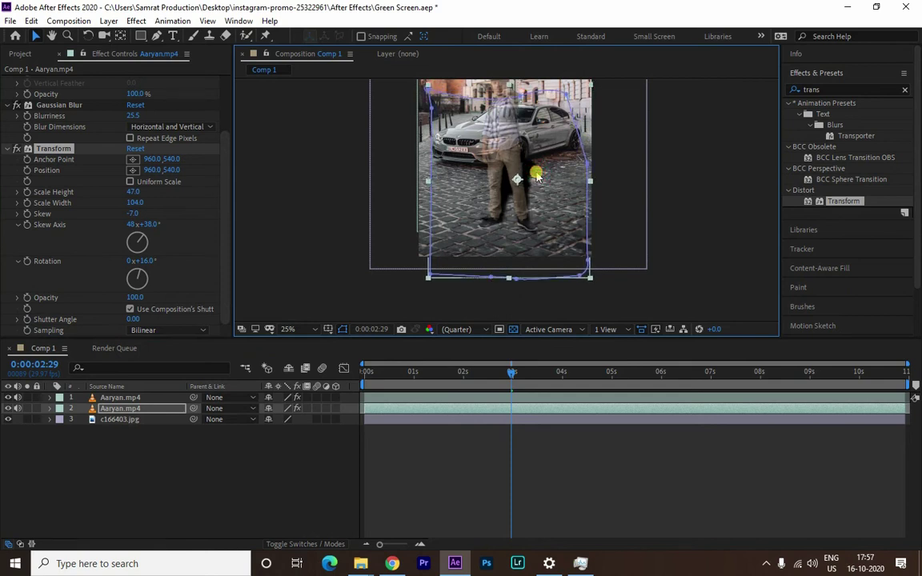
- Drag the shadow layer's corner so the shadow extends lower, then reselect the shadow copy
left_click_drag(428, 277, 428, 274)
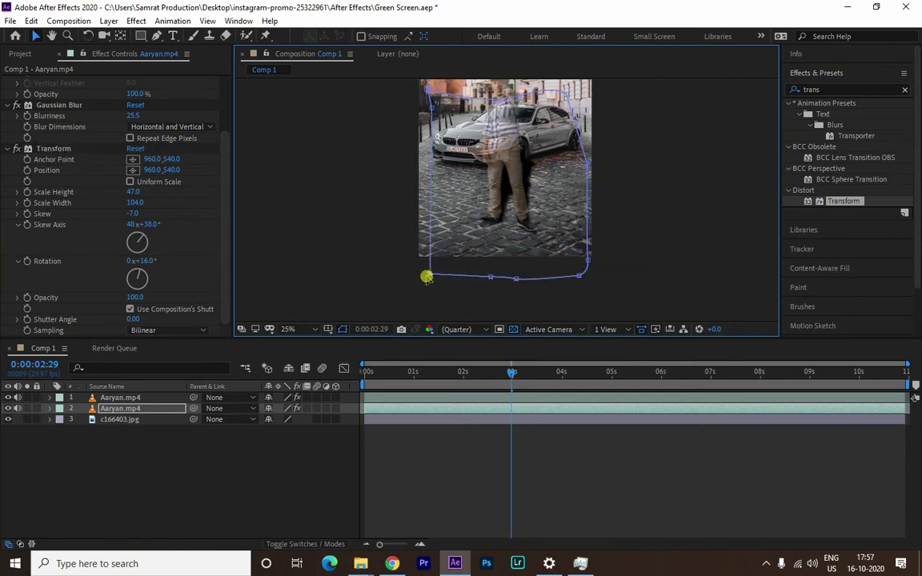
left_click(141, 408)
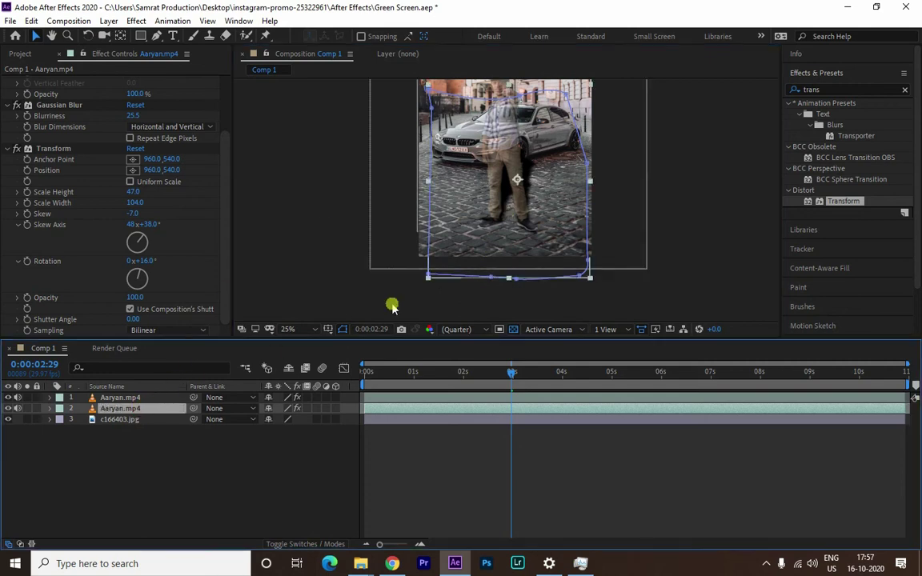
left_click_drag(430, 85, 439, 98)
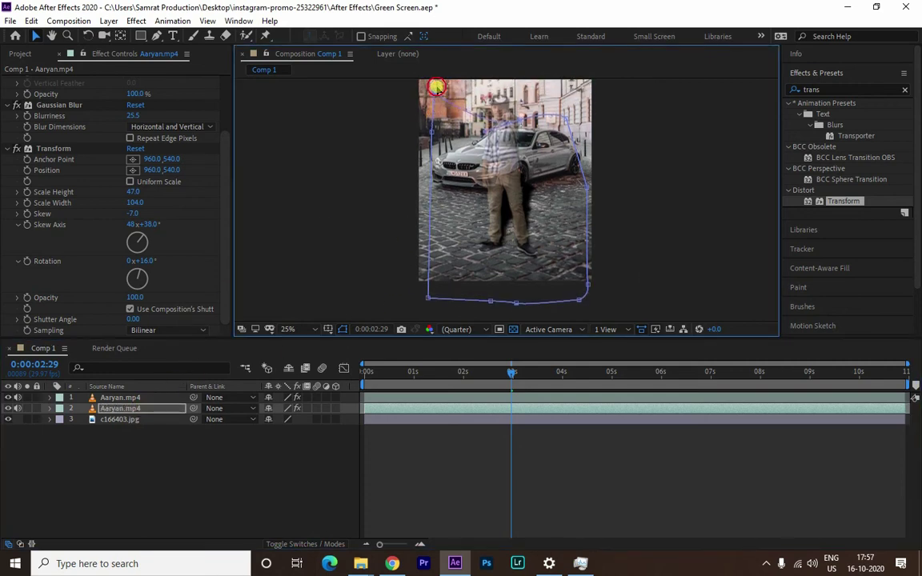
left_click_drag(504, 244, 506, 190)
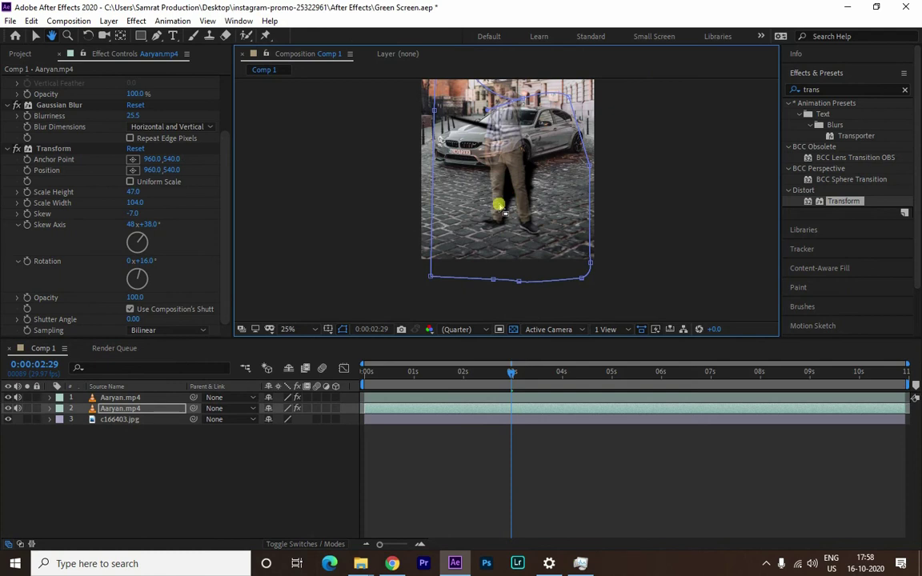
key("v")
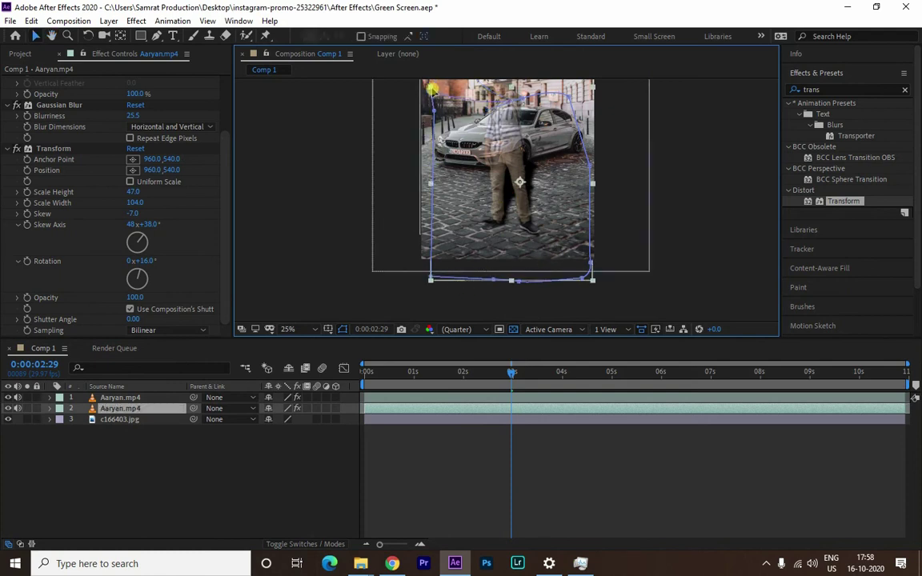
left_click_drag(430, 88, 433, 91)
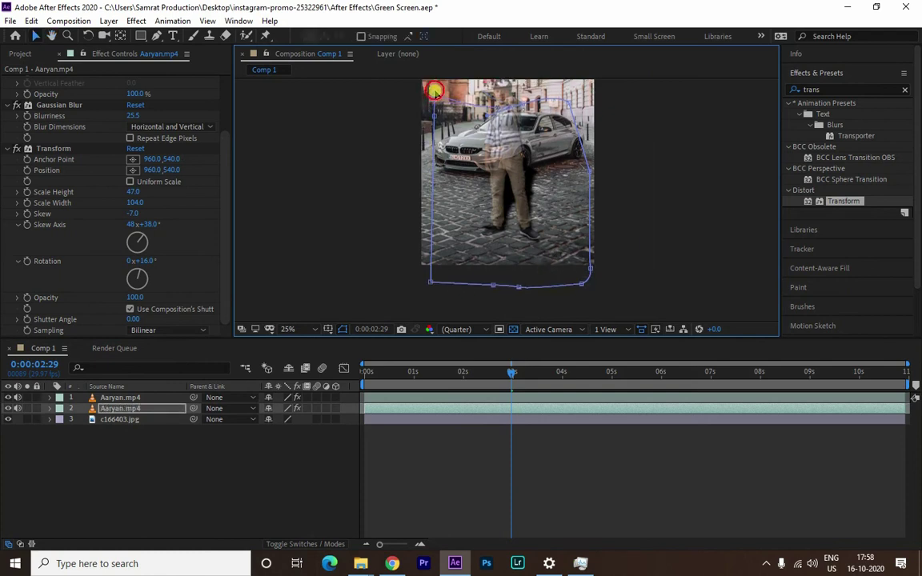
left_click(486, 202)
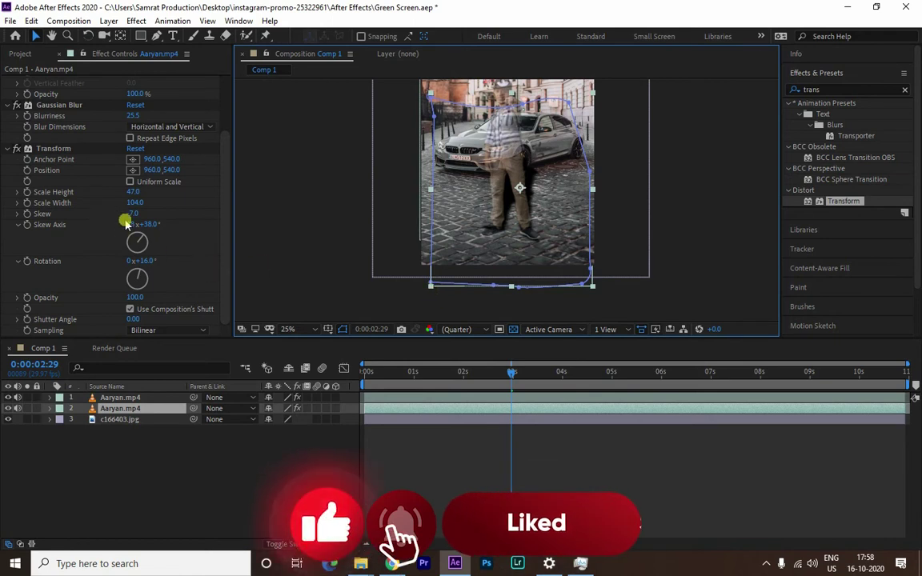
left_click(62, 148)
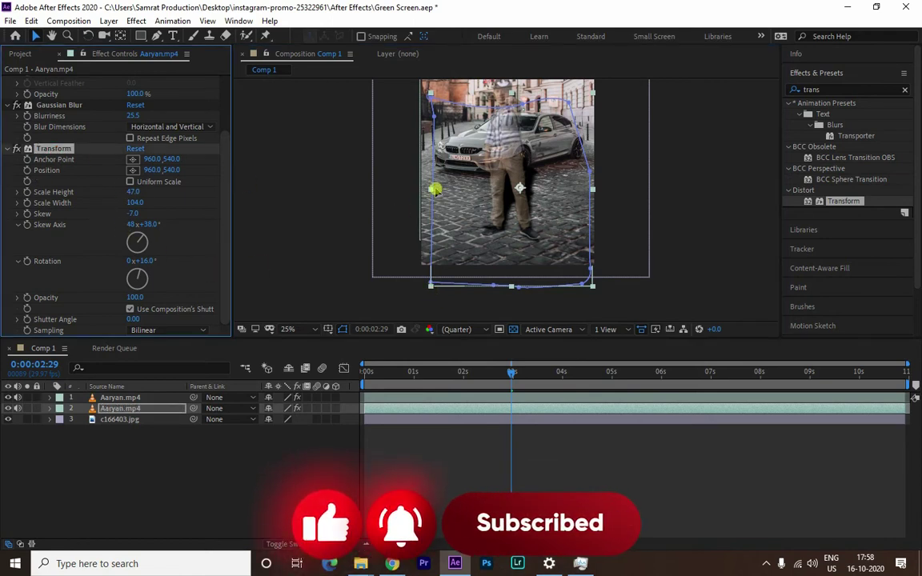
left_click(124, 412)
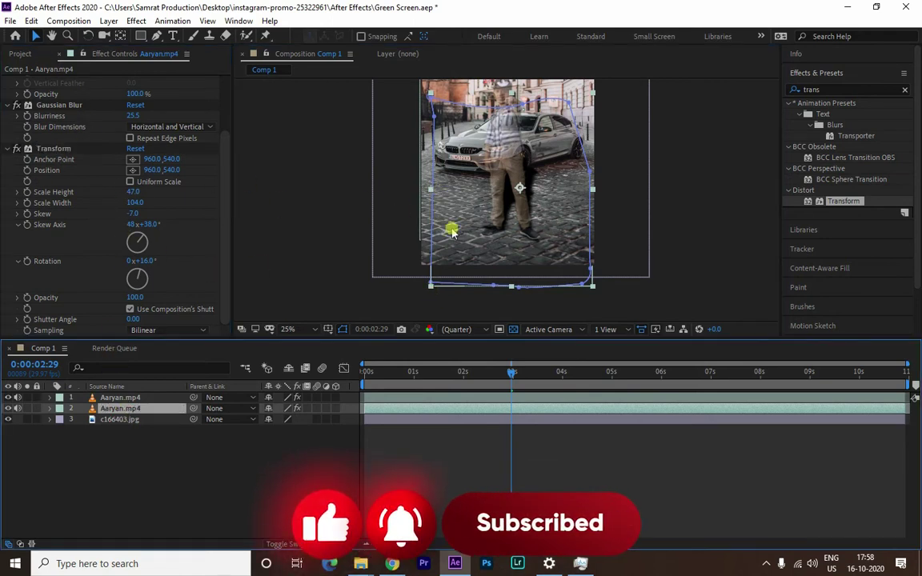
left_click(432, 192)
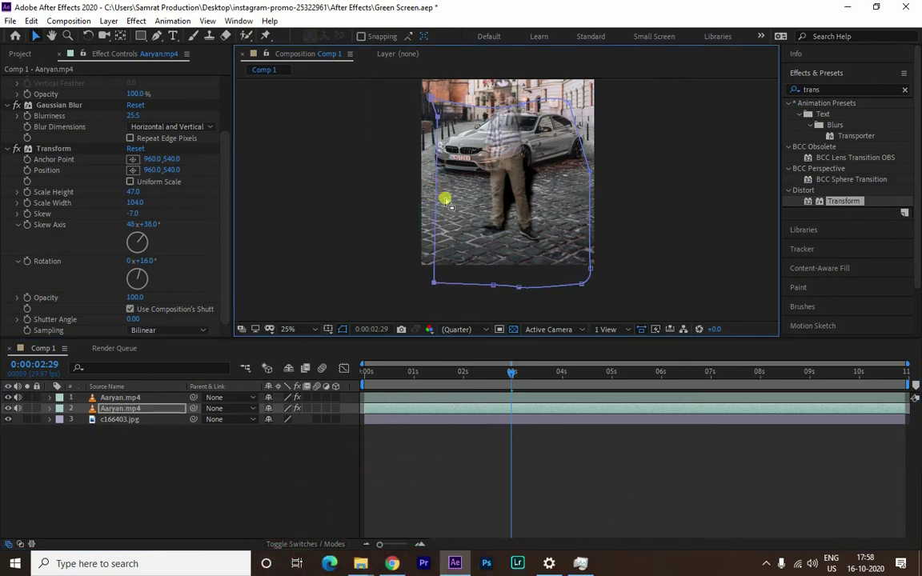
left_click(135, 410)
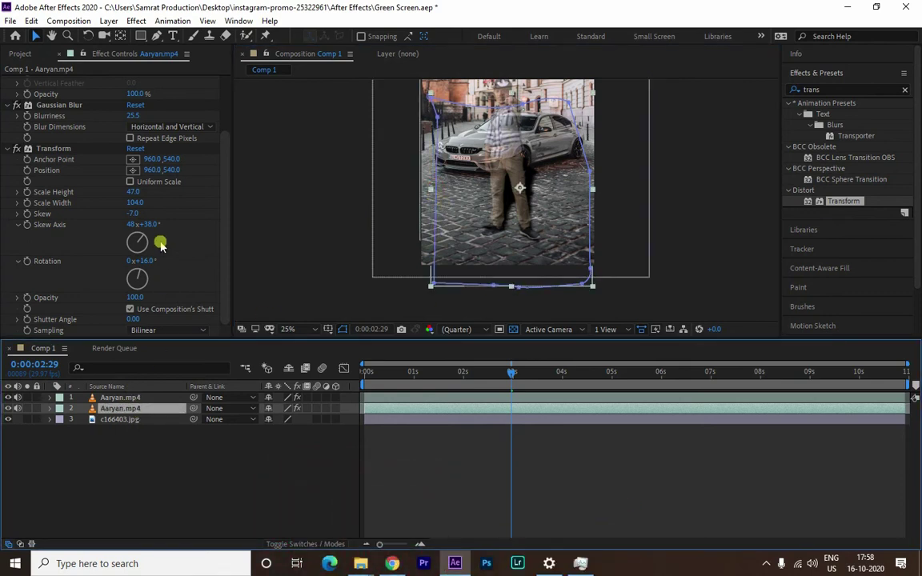
- Set the shadow's Scale Width 86, Rotation 20° and Scale Height 53, nudging it beside the feet
left_click_drag(141, 206, 120, 205)
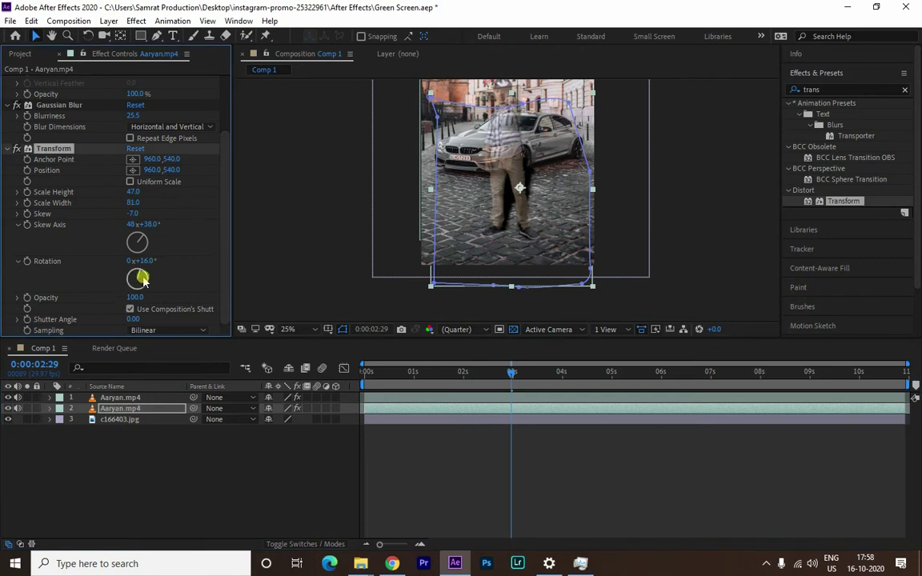
left_click_drag(143, 267, 153, 263)
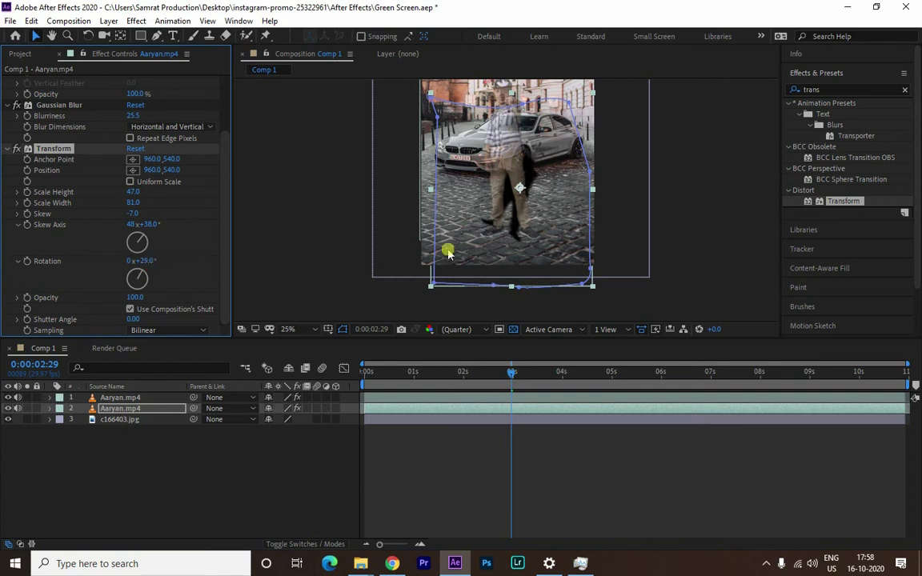
left_click_drag(519, 188, 534, 182)
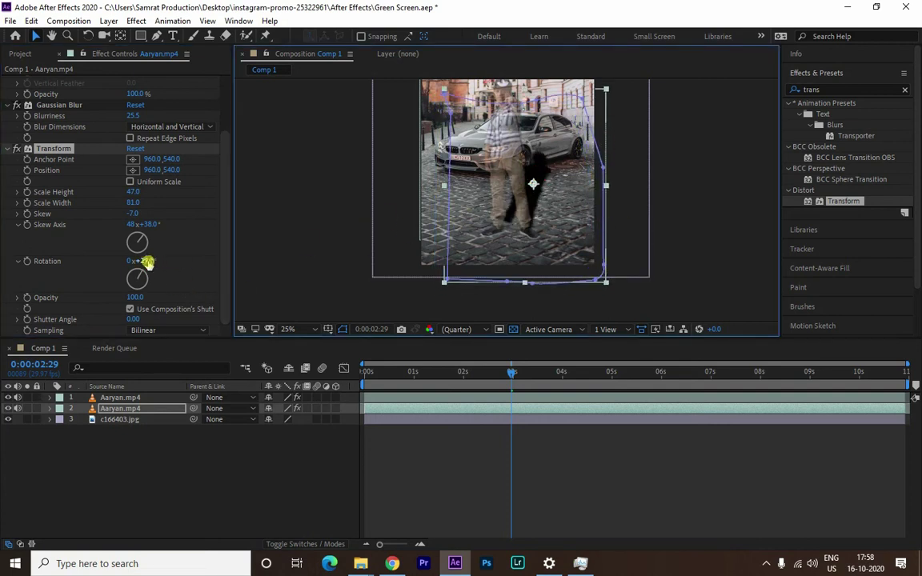
left_click_drag(146, 262, 136, 256)
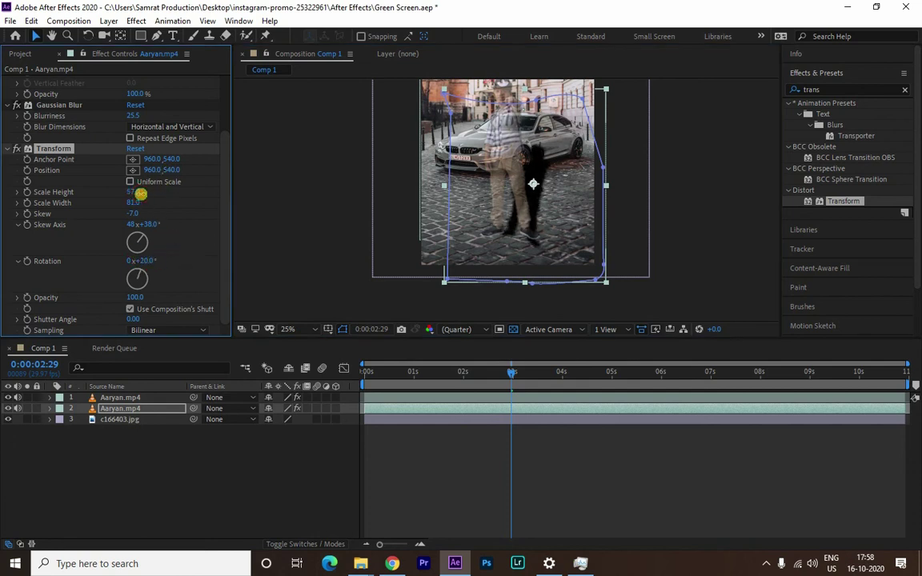
left_click_drag(136, 194, 143, 206)
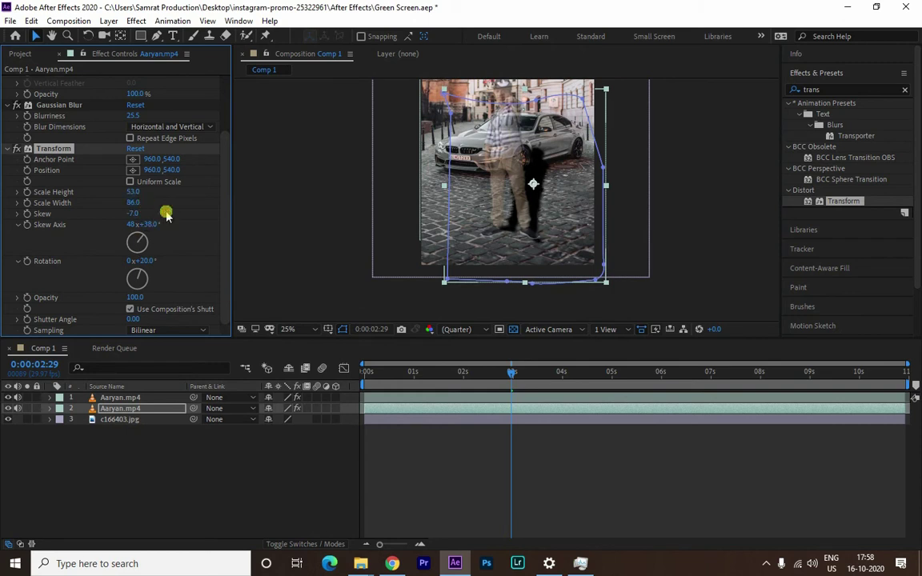
left_click_drag(537, 170, 532, 167)
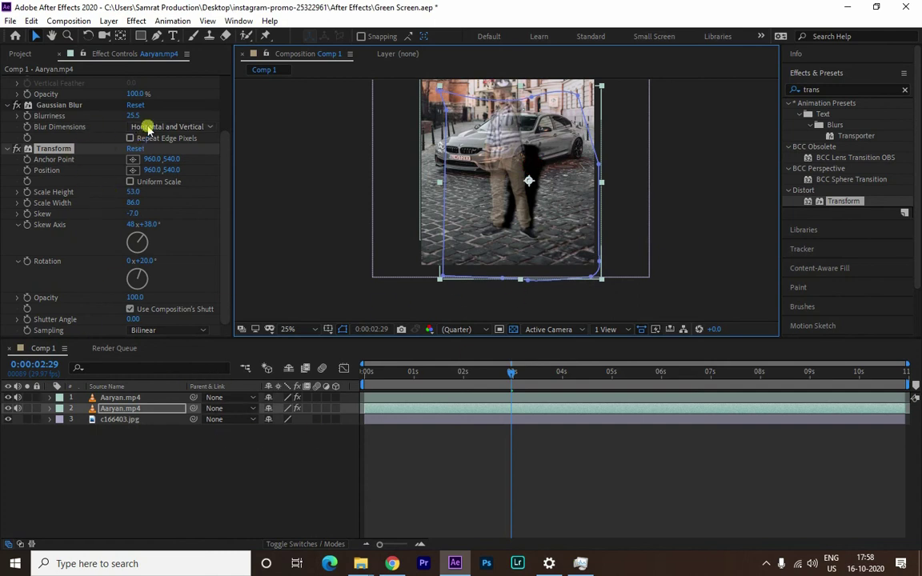
- Lower the shadow's Fill opacity to 45% and move the boy and shadow down together
left_click(8, 148)
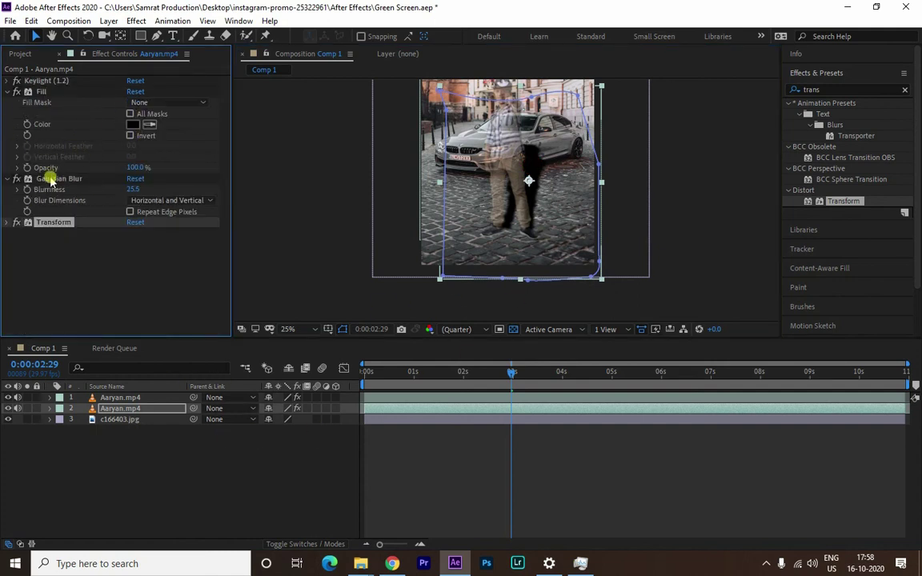
mouse_move(134, 170)
left_mouse_down()
mouse_move(114, 169)
mouse_move(554, 167)
mouse_move(542, 164)
left_mouse_up()
left_click(622, 178)
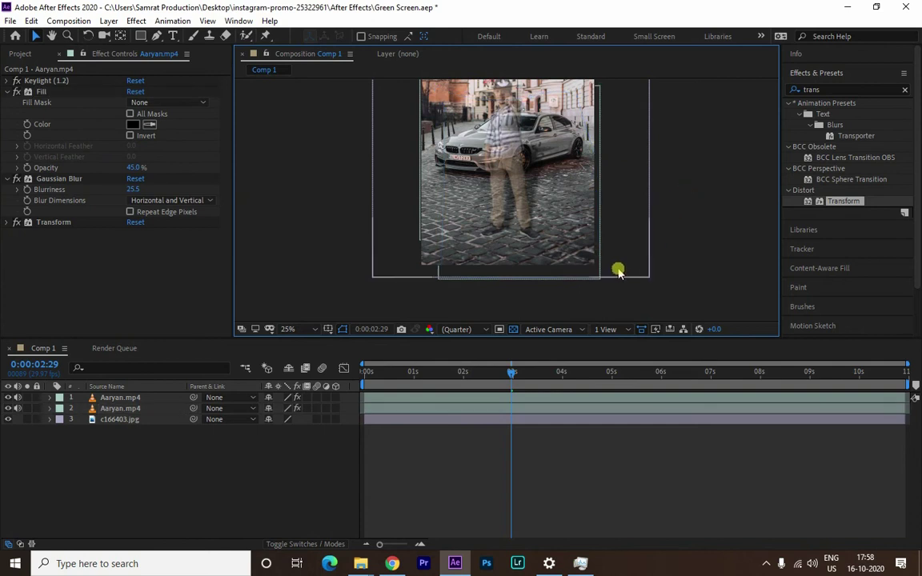
left_click(120, 408)
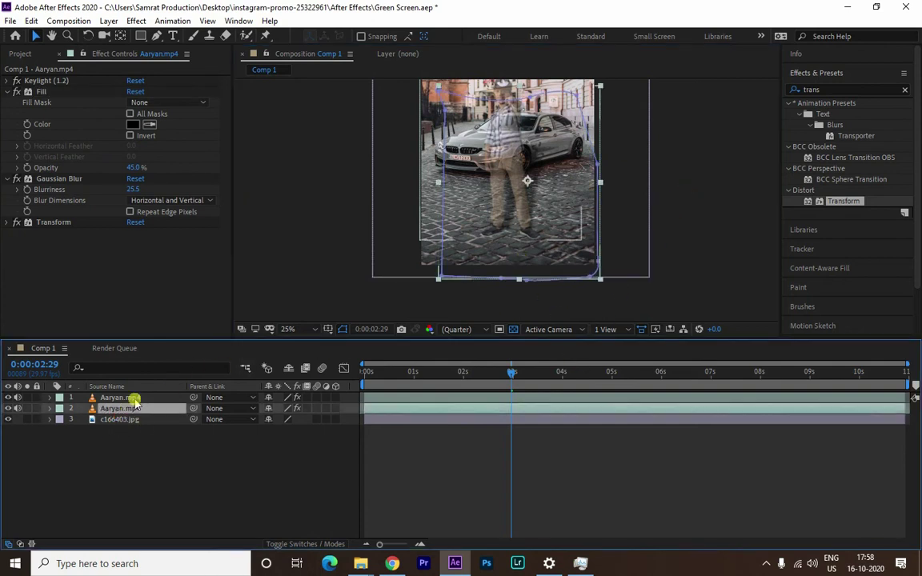
left_click(132, 398, "shift")
left_click_drag(530, 205, 520, 215)
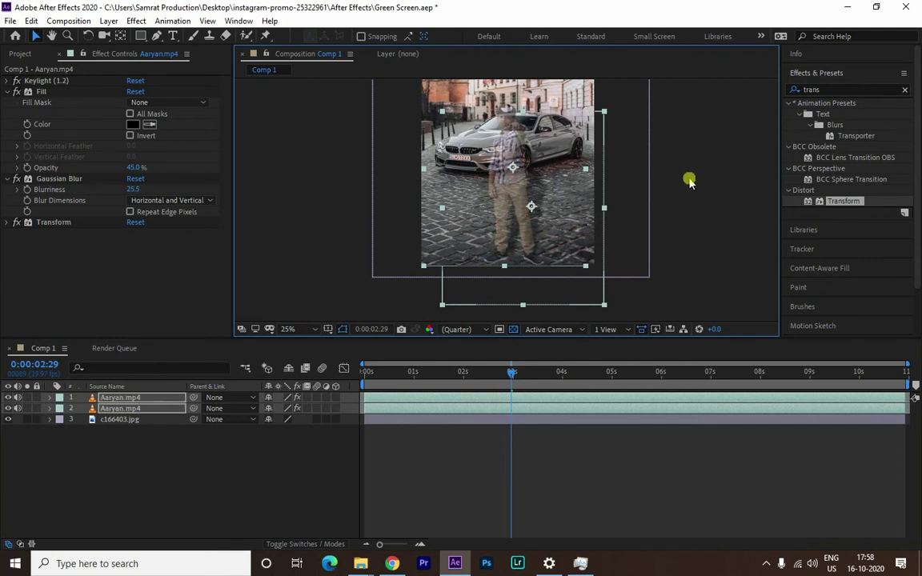
- Raise the keyed boy layer's Opacity back to 100%
left_click(73, 398)
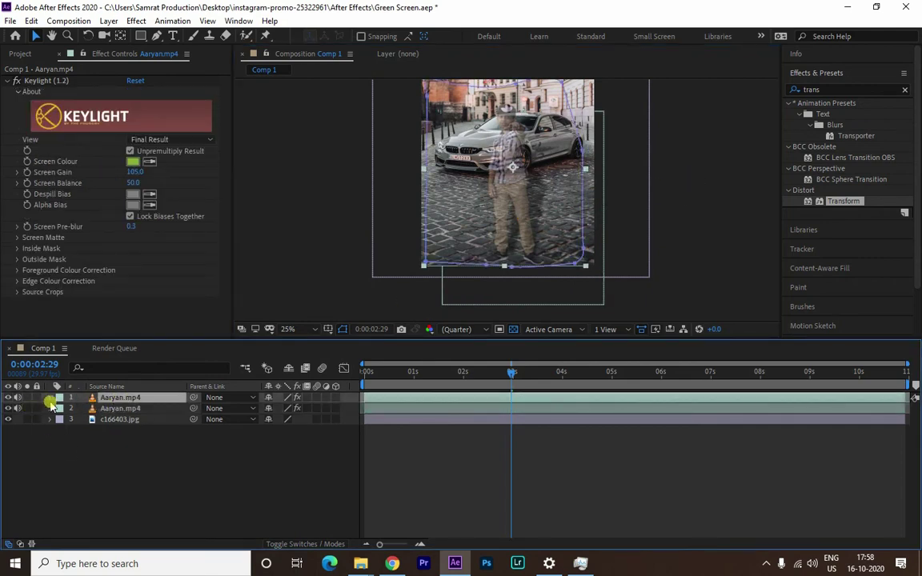
left_click(50, 398)
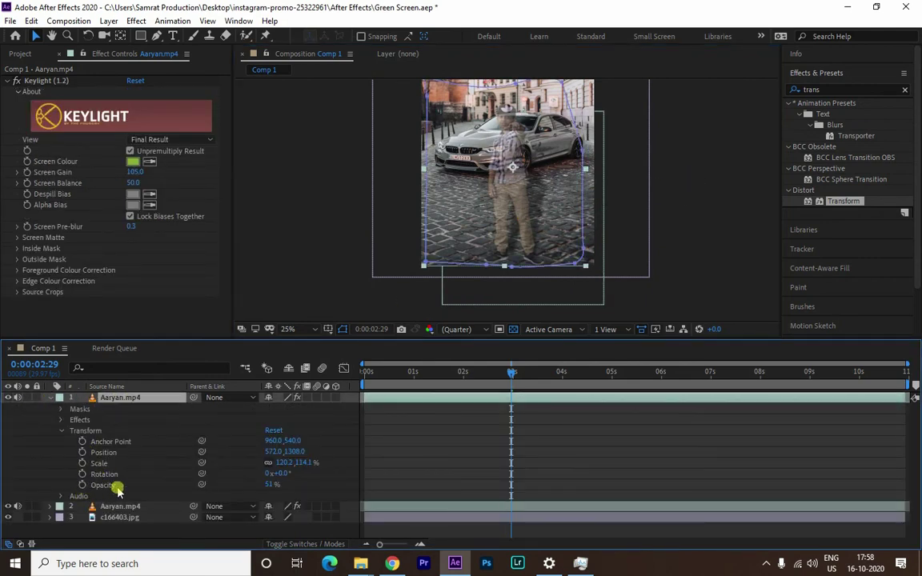
left_click_drag(272, 487, 396, 492)
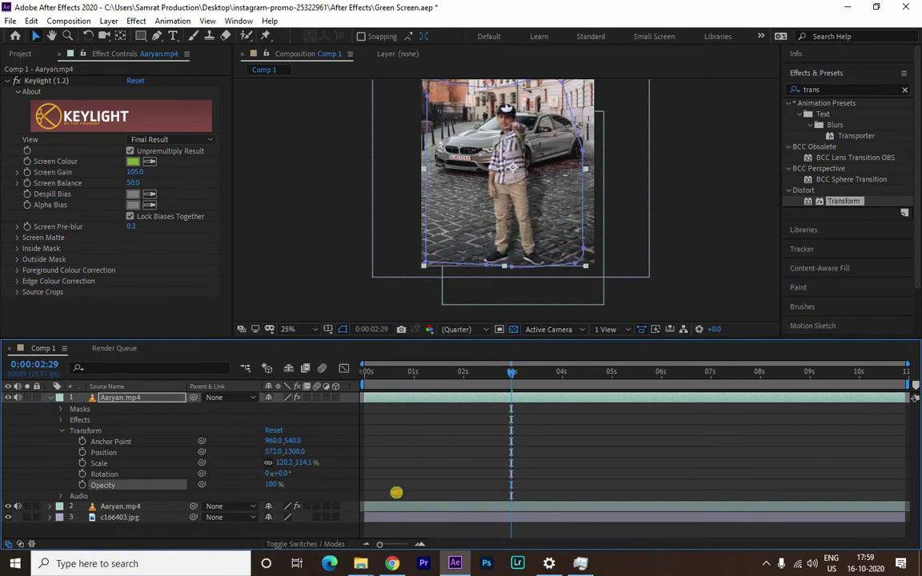
left_click(640, 226)
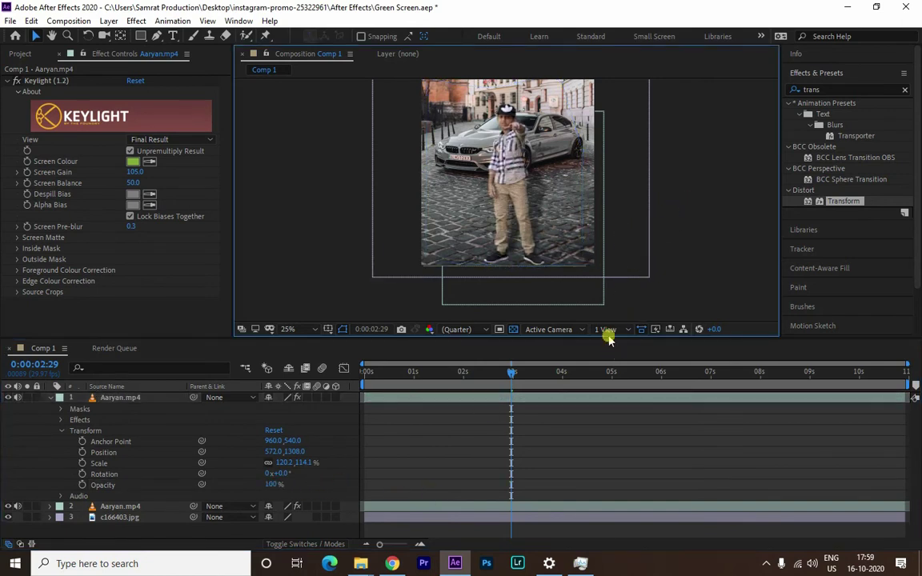
- Maximize the composition view, zoom in, and play the preview
left_click_drag(611, 336, 610, 432)
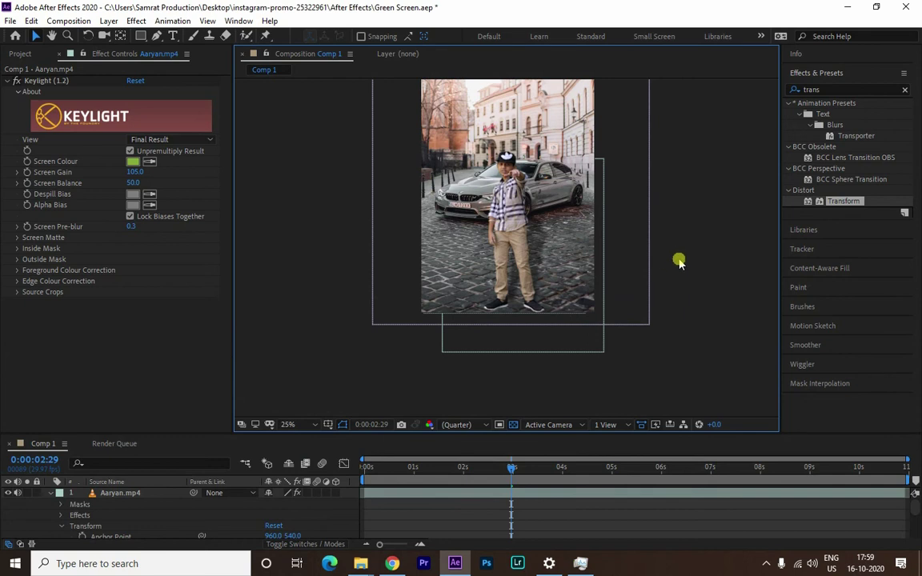
key("grave")
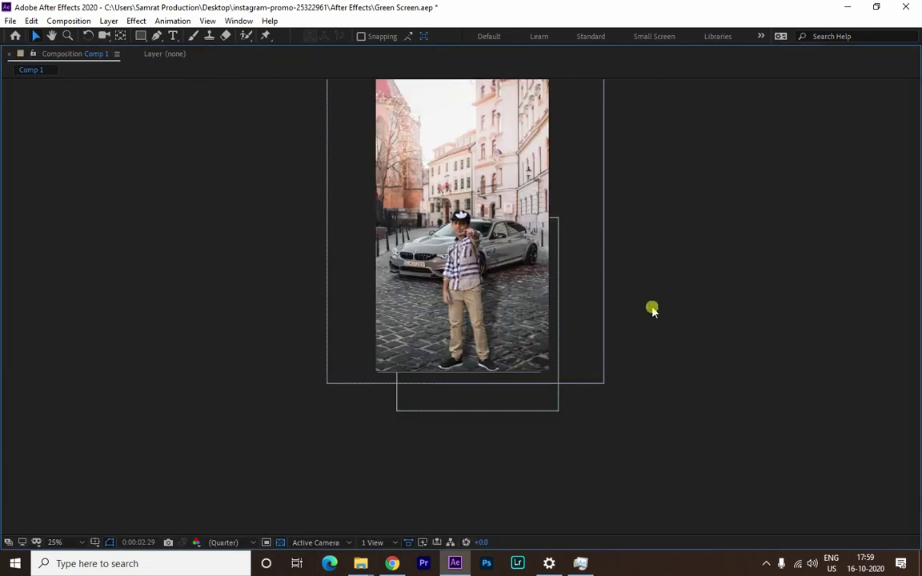
left_click_drag(478, 256, 467, 308)
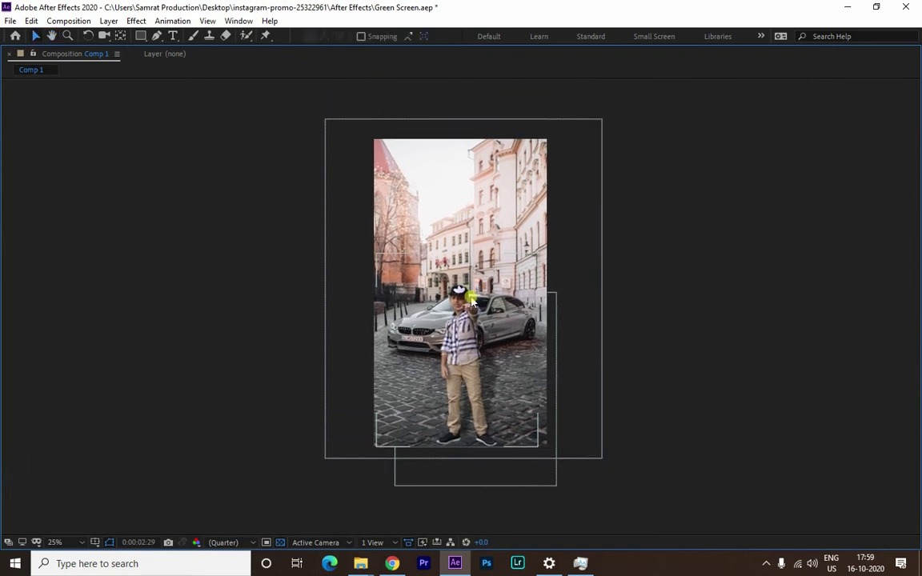
scroll(472, 300, "up", 2)
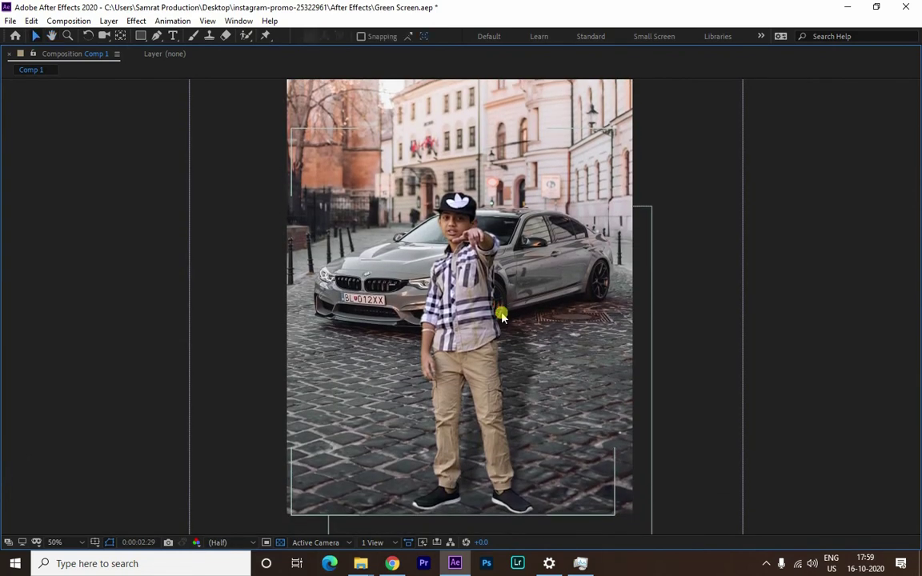
key("space")
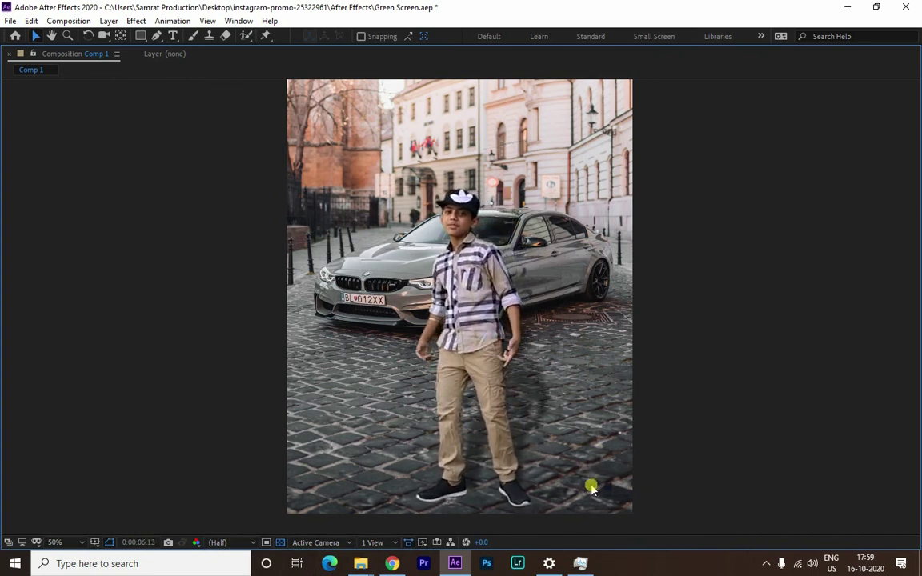
- Restore the normal panel layout, give the timeline more room, and collapse the boy layer
key("grave")
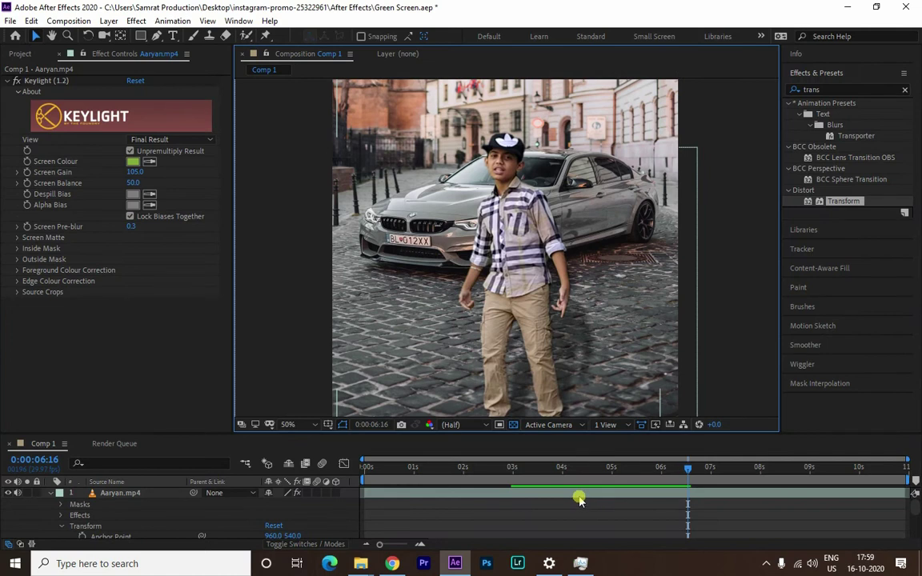
left_click_drag(453, 436, 452, 308)
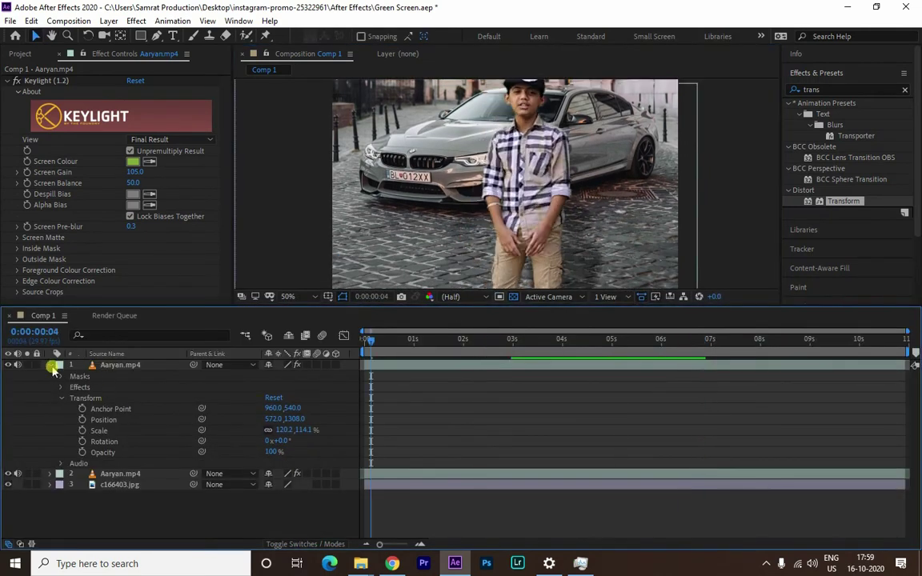
left_click(56, 365)
key("Escape")
left_click(50, 365)
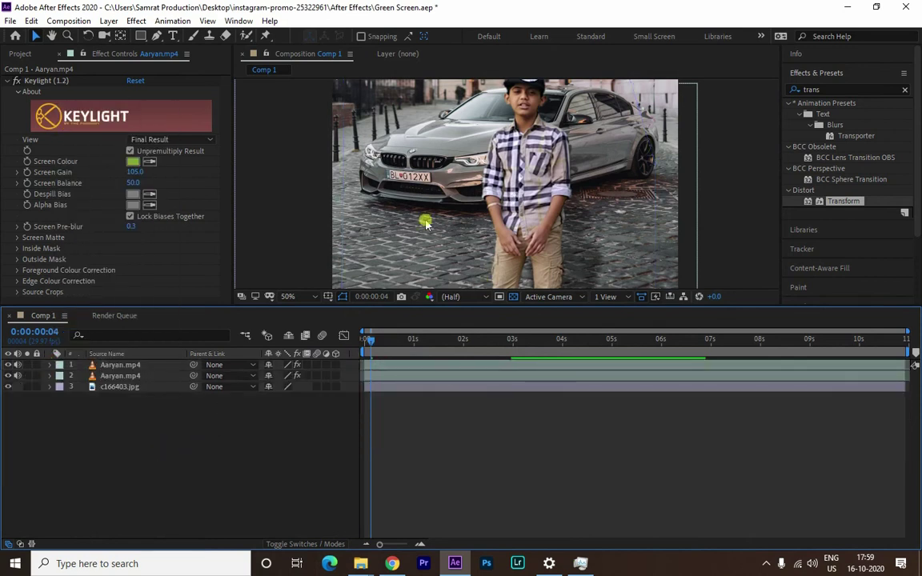
- Switch all three layers to 3D, then resize the composition view and timeline
left_click(20, 544)
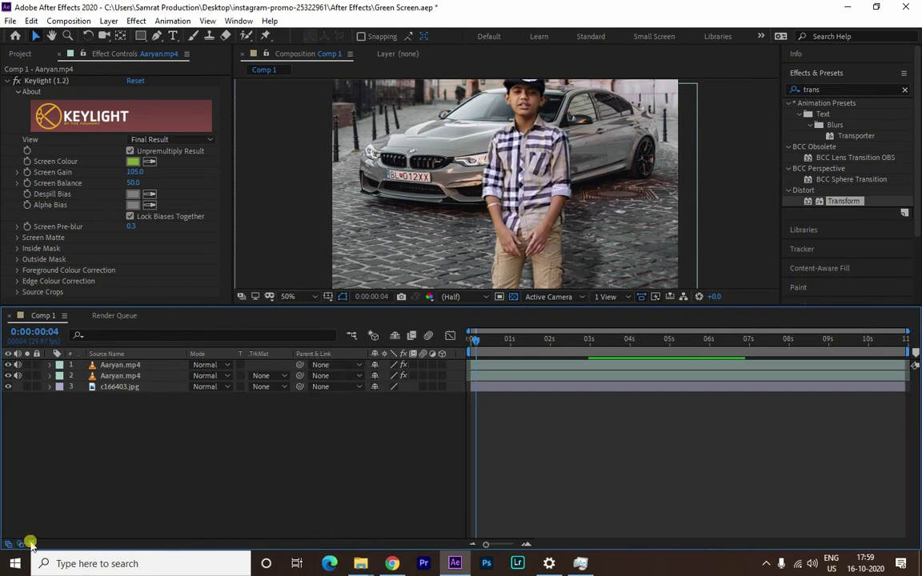
left_click(31, 544)
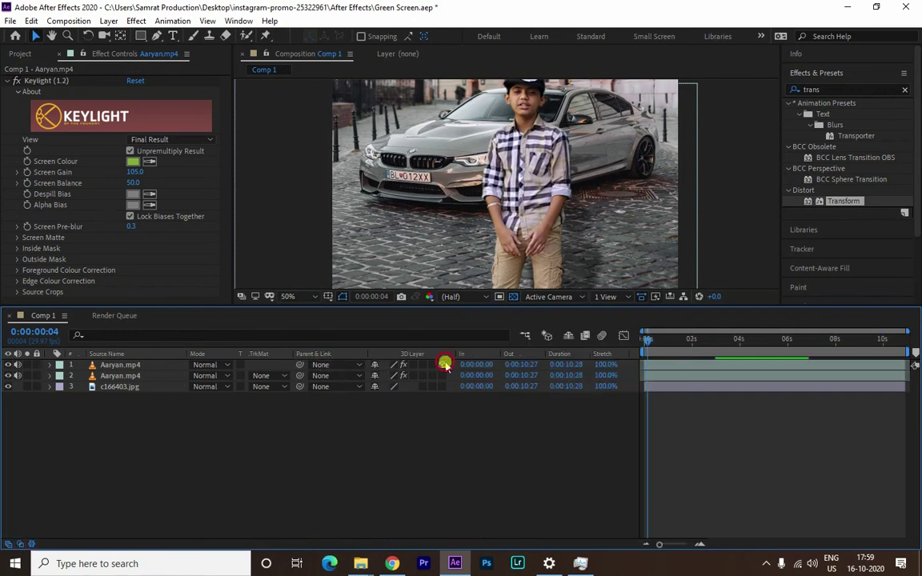
left_click_drag(443, 365, 443, 387)
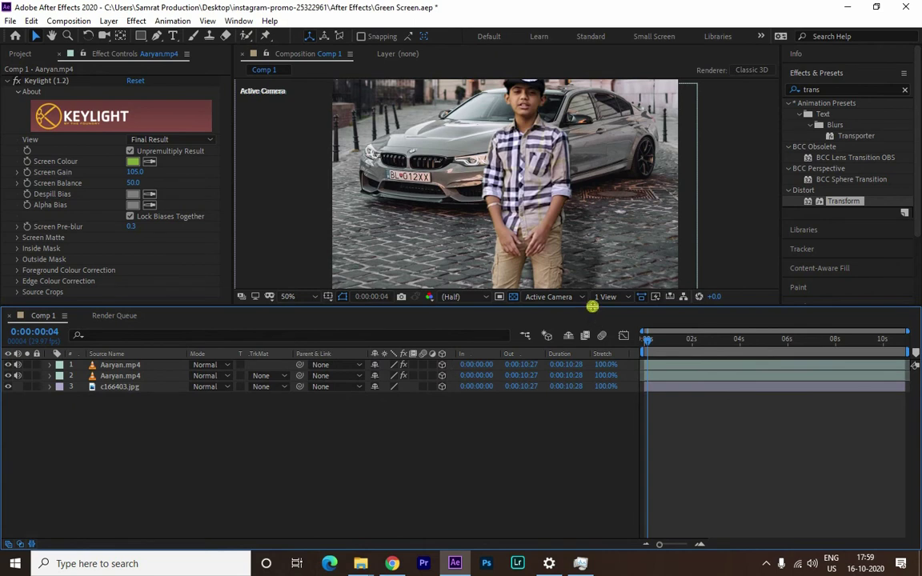
left_click_drag(592, 307, 593, 378)
left_click(28, 545)
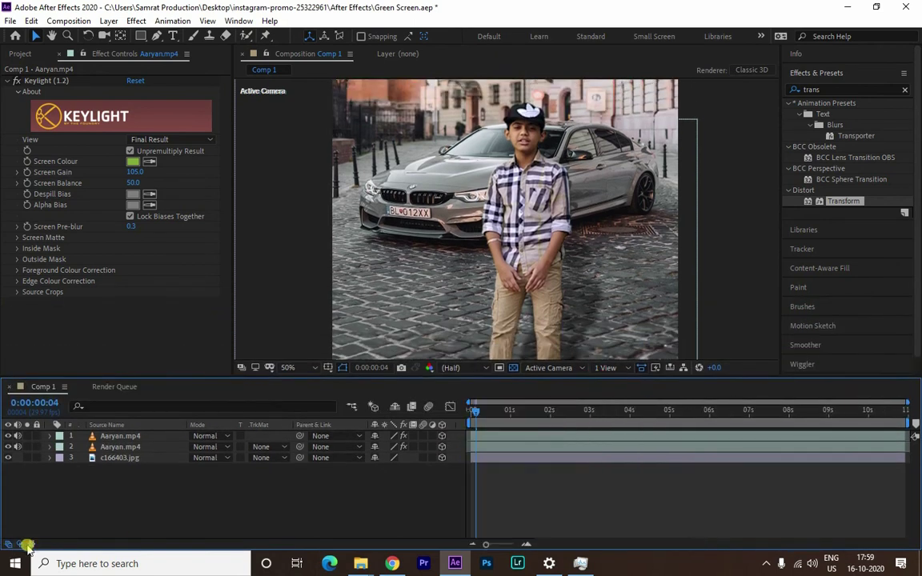
left_click(20, 544)
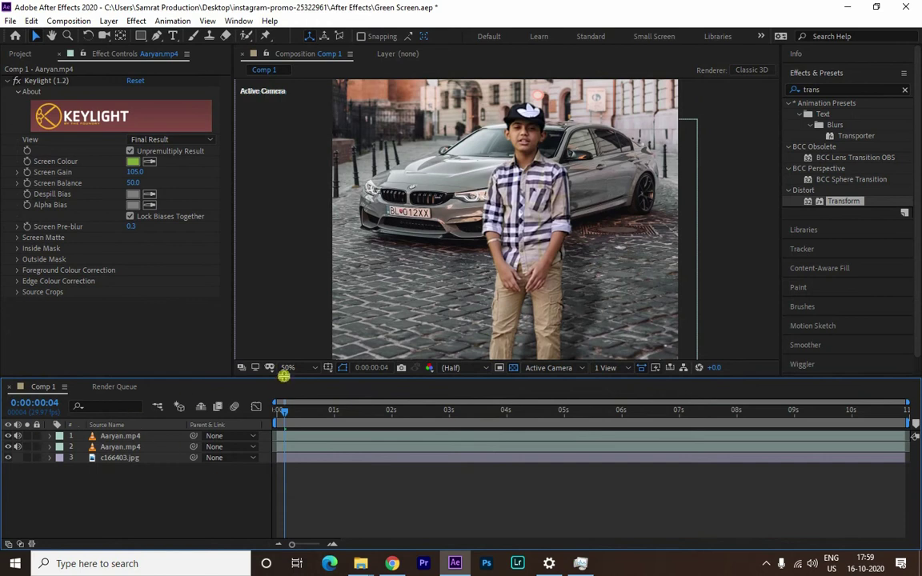
left_click_drag(284, 376, 290, 286)
- Collapse the Keylight settings and focus the timeline panel
left_click(7, 80)
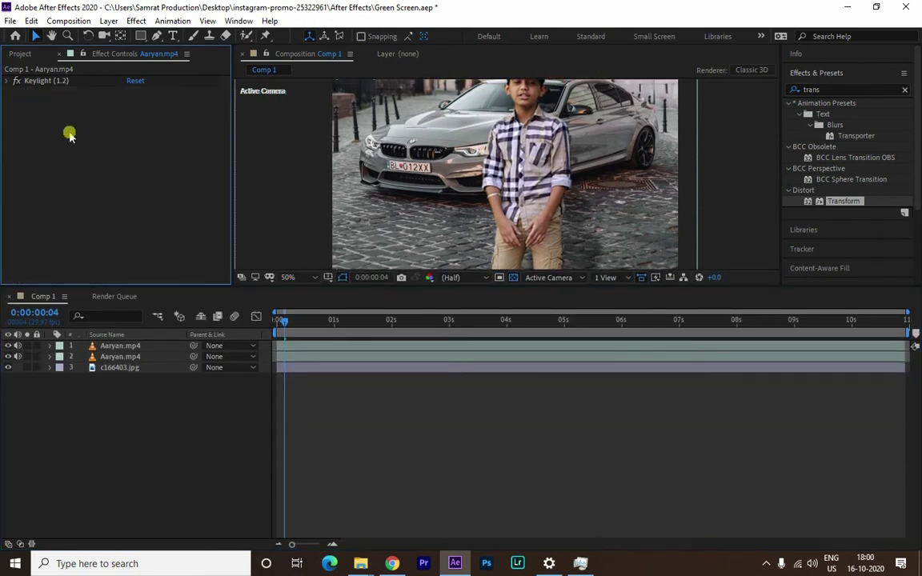
left_click(125, 414)
right_click(49, 441)
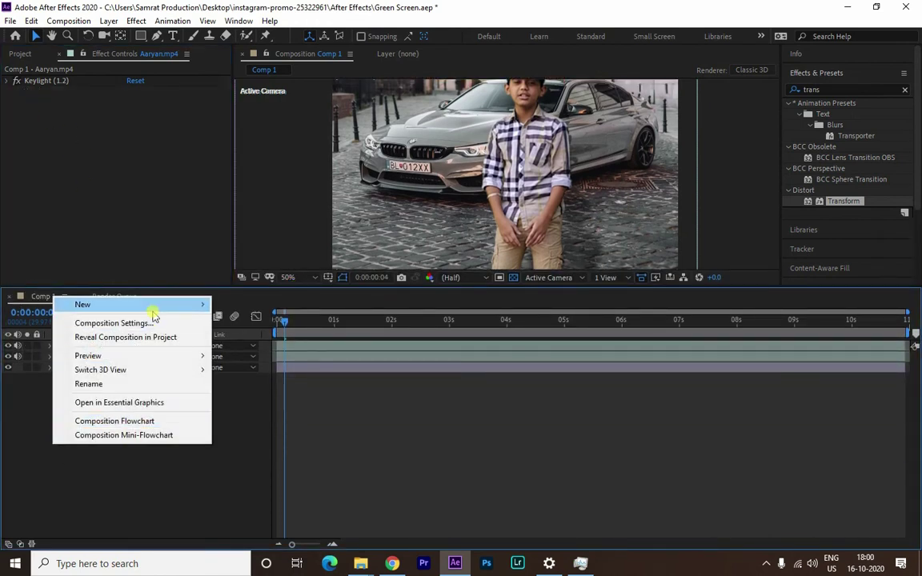
left_click(195, 432)
scroll(357, 178, "down", 2)
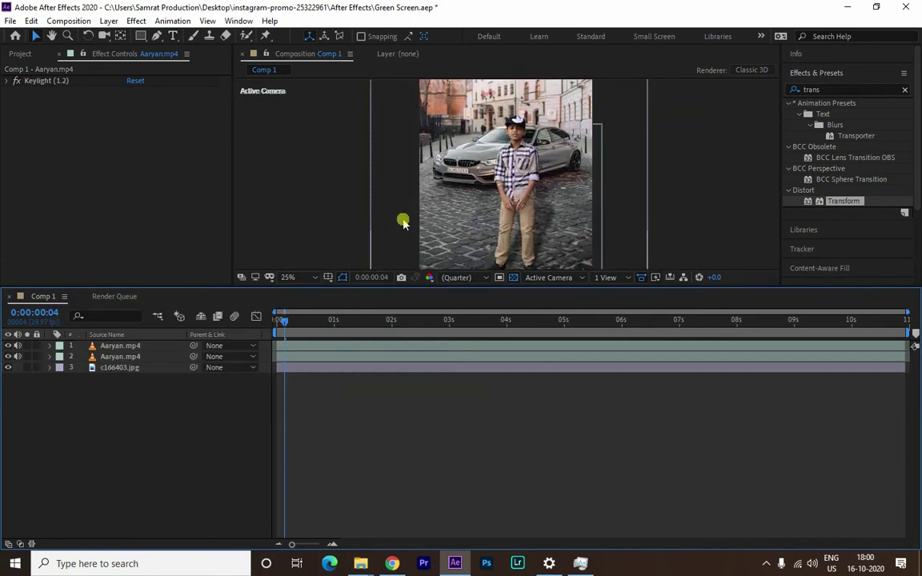
- Set up a new Spot light layer with pale yellow-green colour E2EDA7
right_click(119, 308)
mouse_move(199, 313)
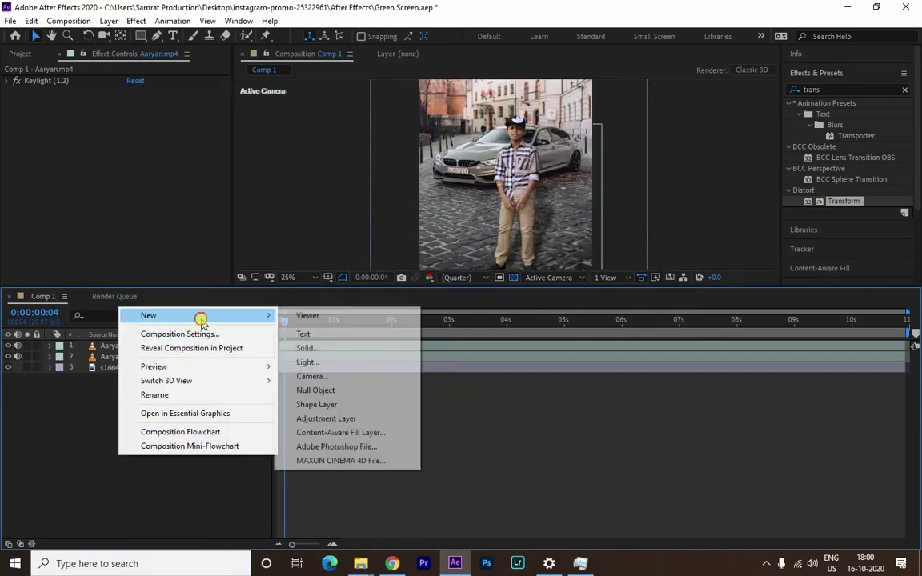
left_click(341, 364)
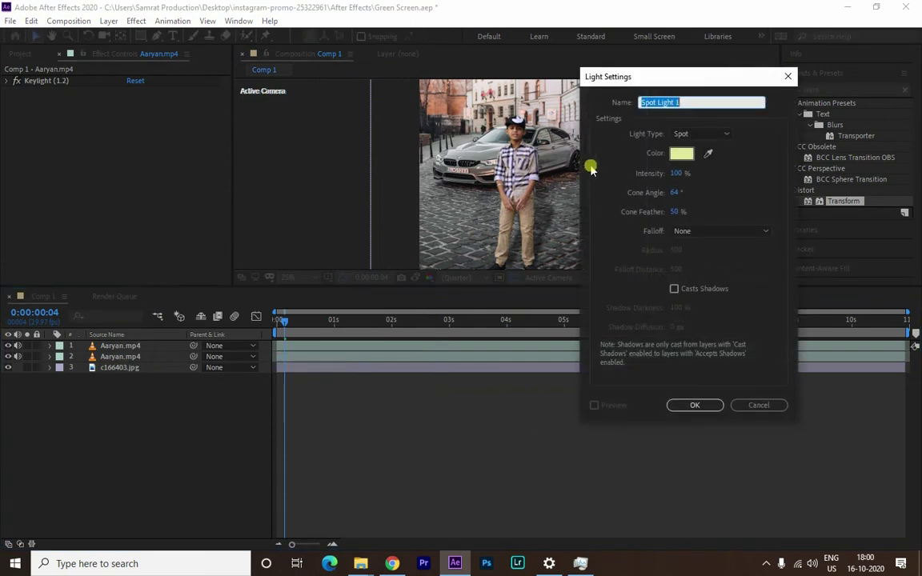
left_click(682, 153)
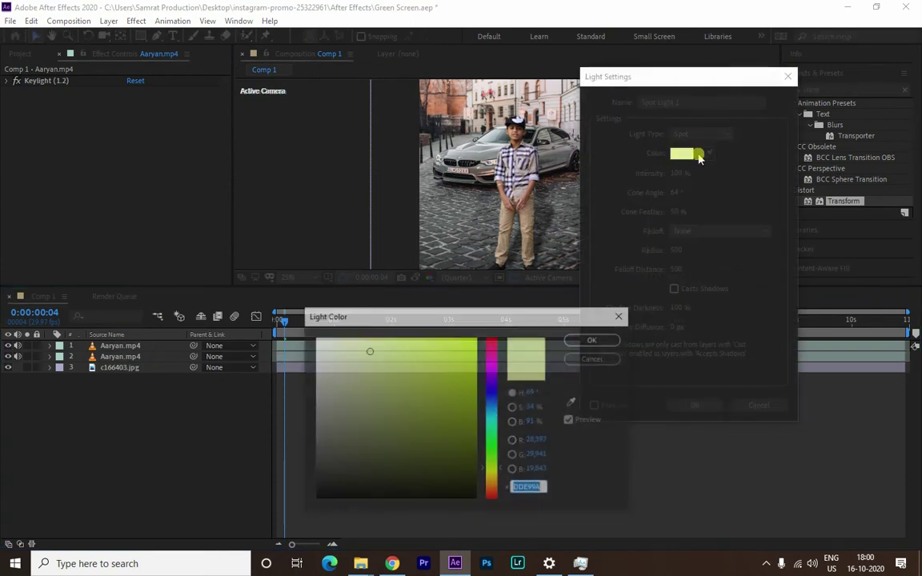
left_click_drag(412, 381, 341, 355)
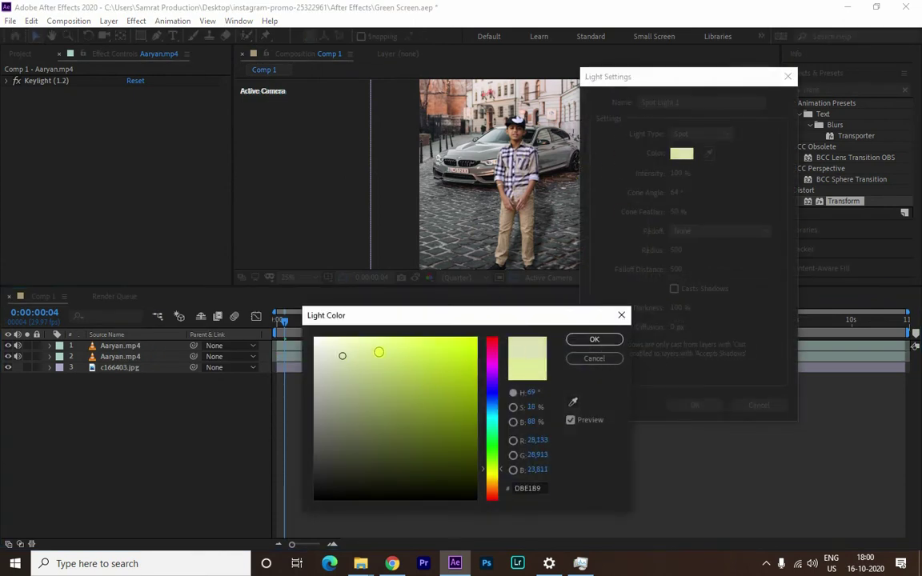
left_click(361, 348)
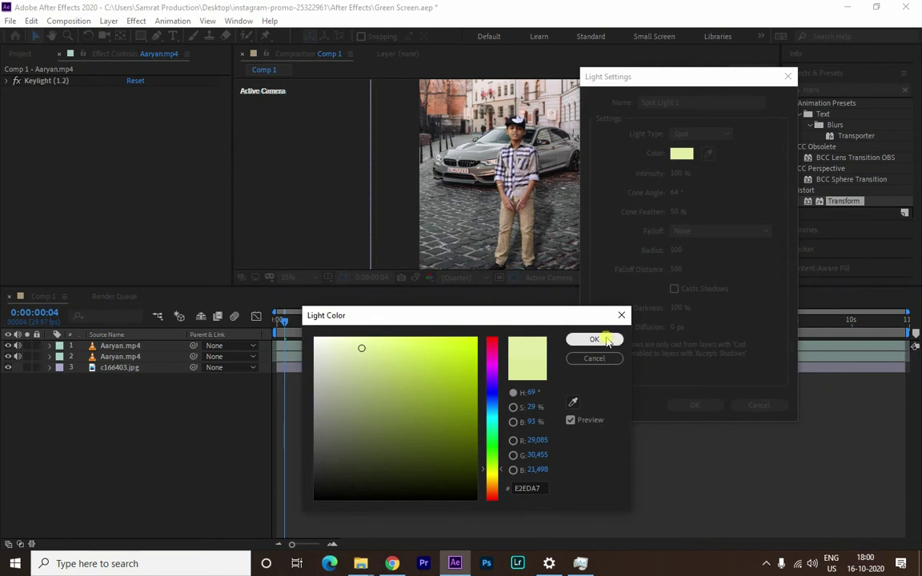
left_click(596, 339)
- Create the spot light and widen its cone over the whole image
left_click(692, 406)
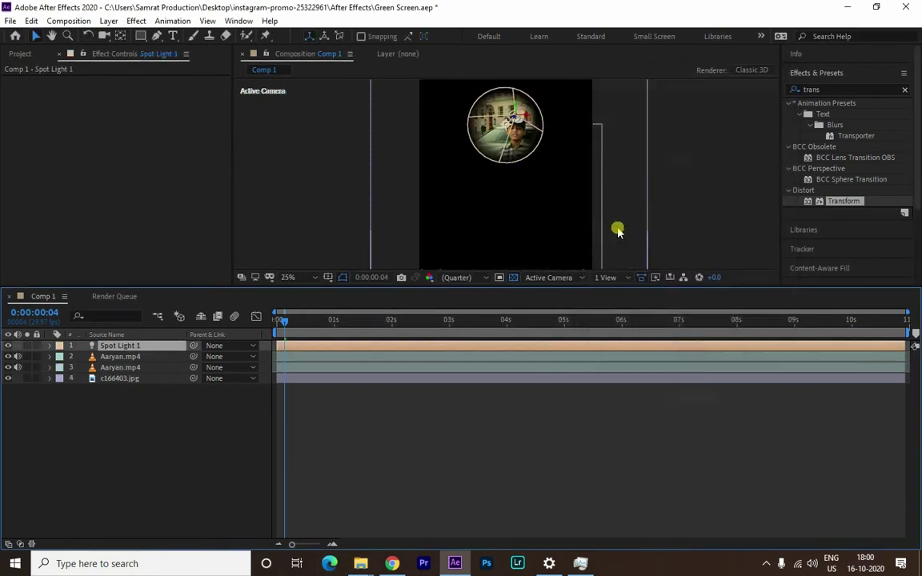
left_click_drag(545, 133, 644, 83)
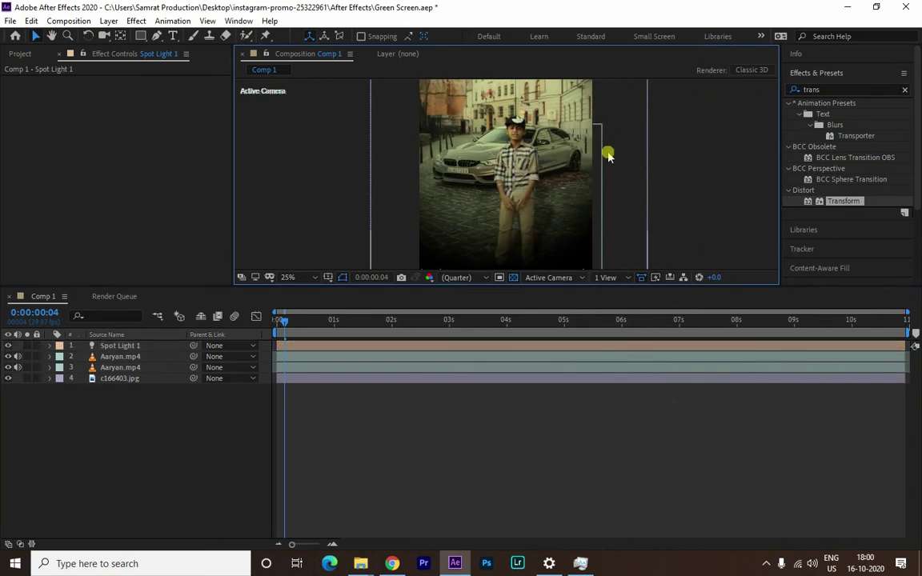
key("comma")
left_click_drag(571, 288, 571, 291)
left_click_drag(570, 342, 571, 362)
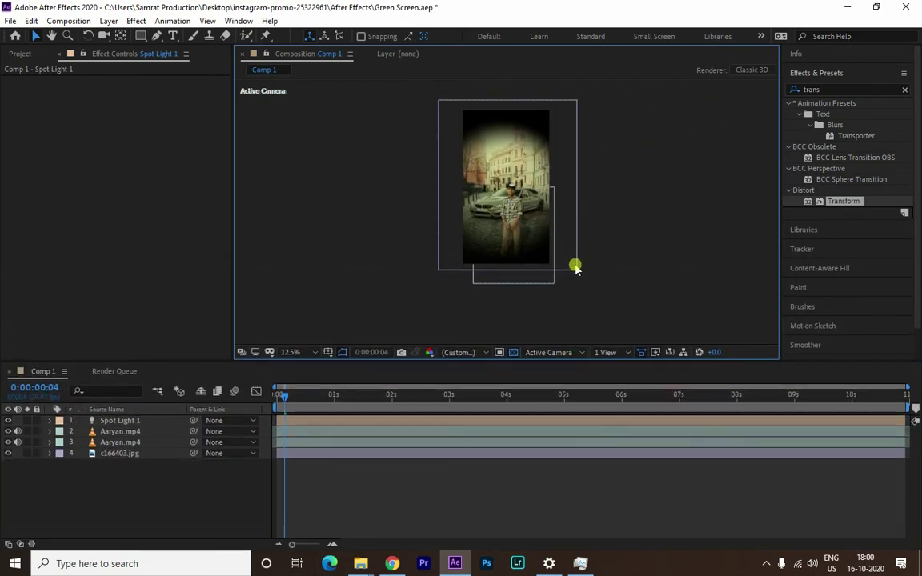
- Re-aim the spot light from a Top view in 2 Views, then return to 1 View
left_click(610, 352)
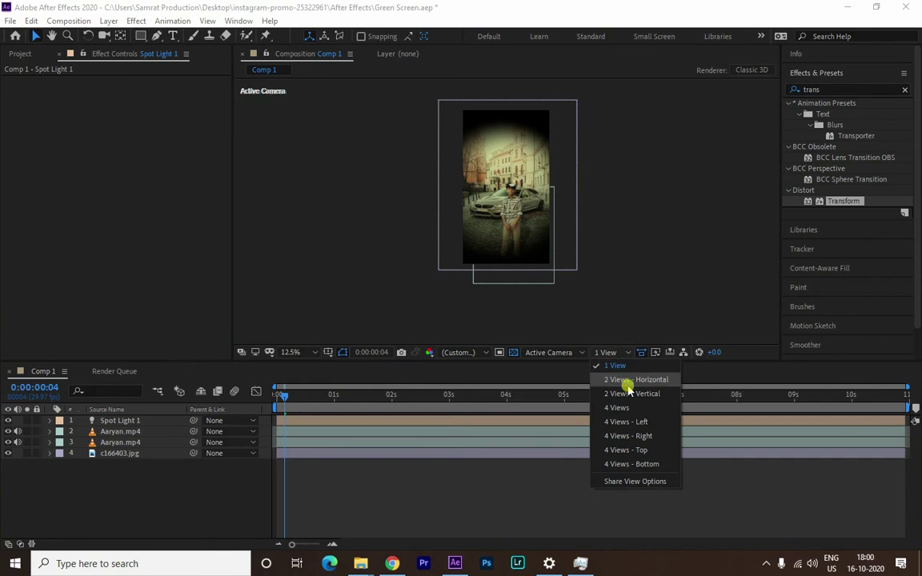
left_click(628, 380)
left_click_drag(379, 273, 368, 254)
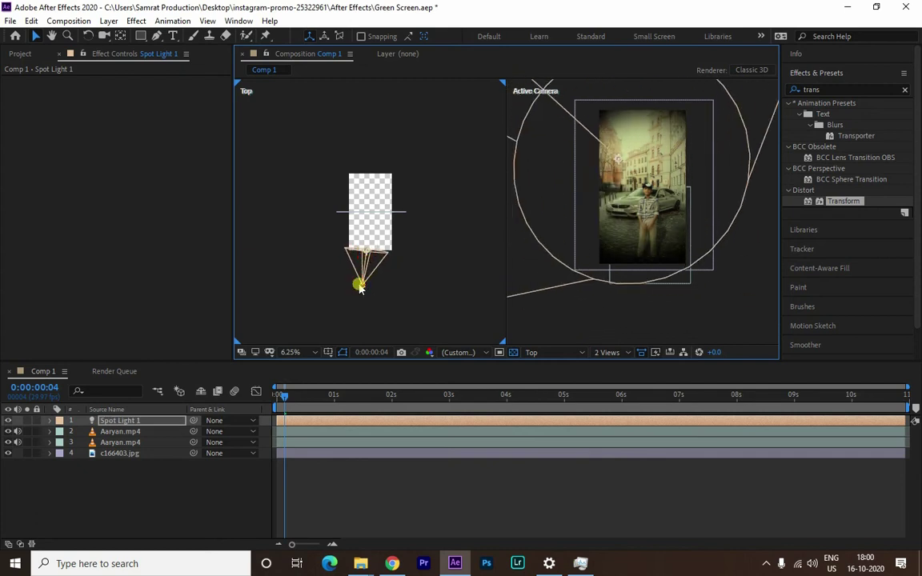
mouse_move(357, 282)
left_mouse_down()
mouse_move(351, 286)
mouse_move(369, 244)
left_mouse_up()
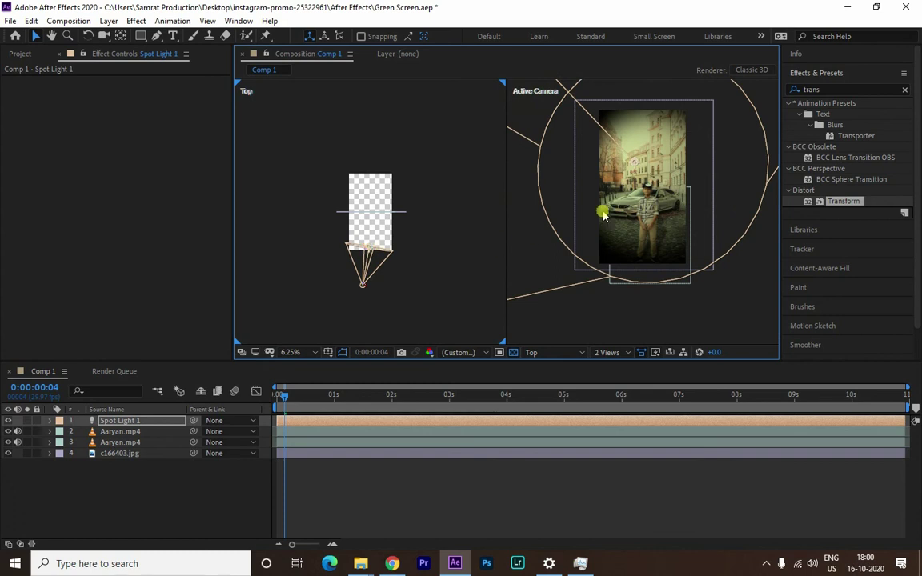
left_click(609, 352)
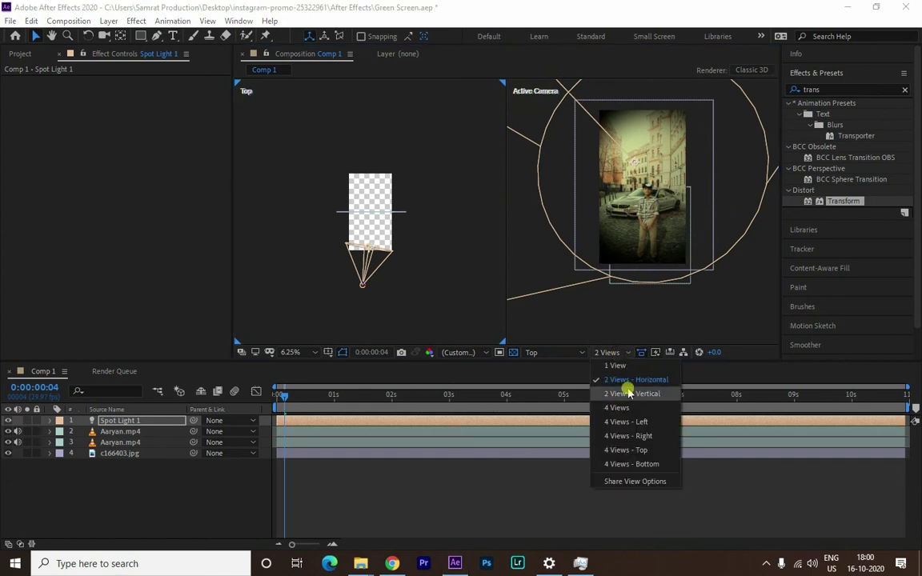
left_click(630, 394)
left_click(601, 354)
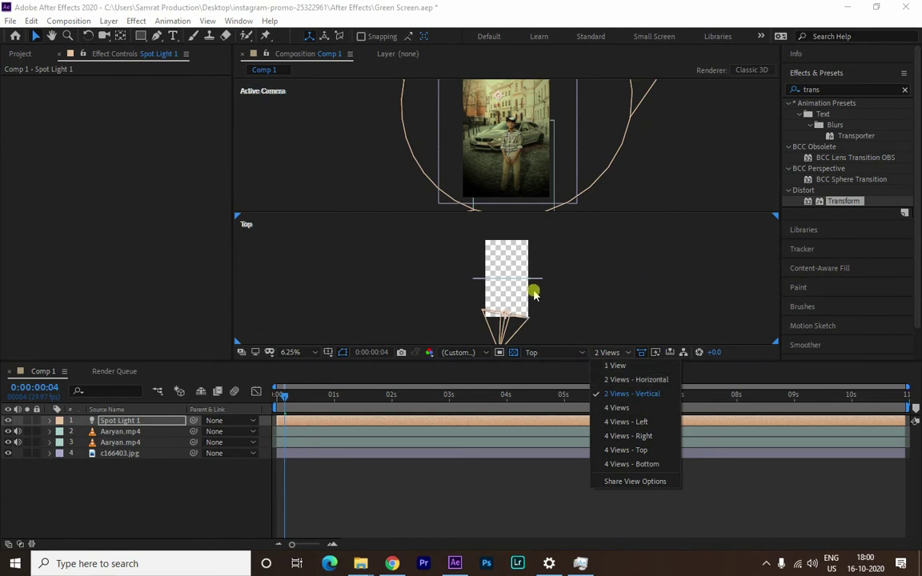
left_click(620, 308)
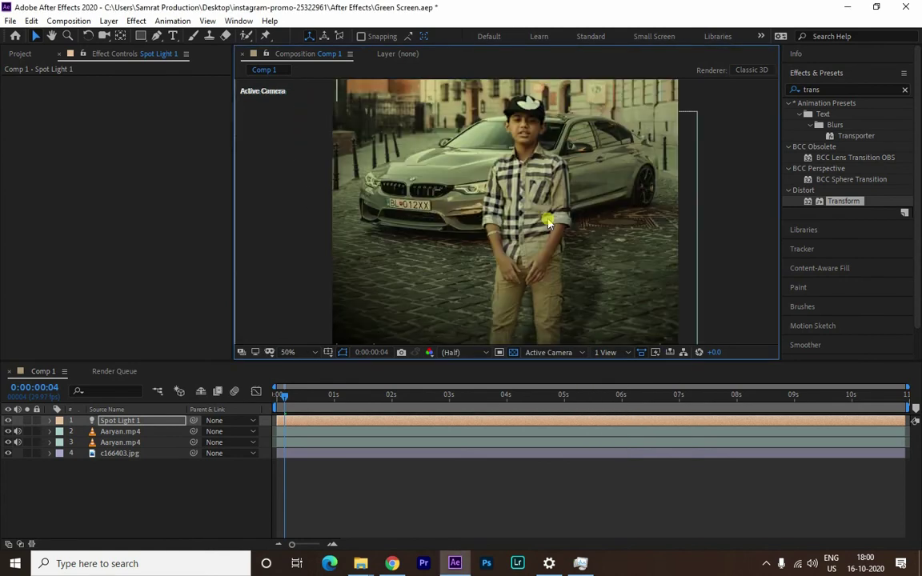
- Fine-tune where the spotlight points on the street image
scroll(589, 206, "down", 2)
scroll(591, 218, "down", 2)
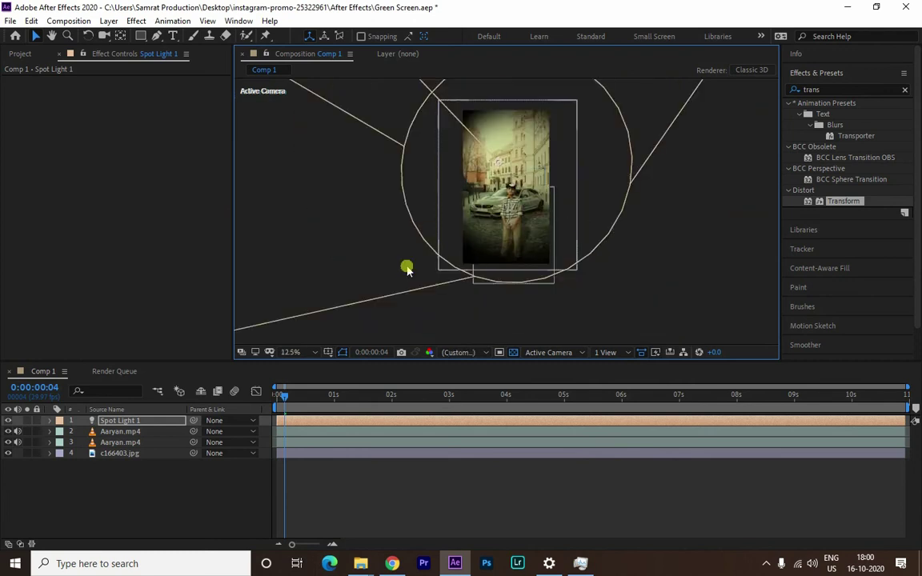
left_click_drag(485, 178, 481, 189)
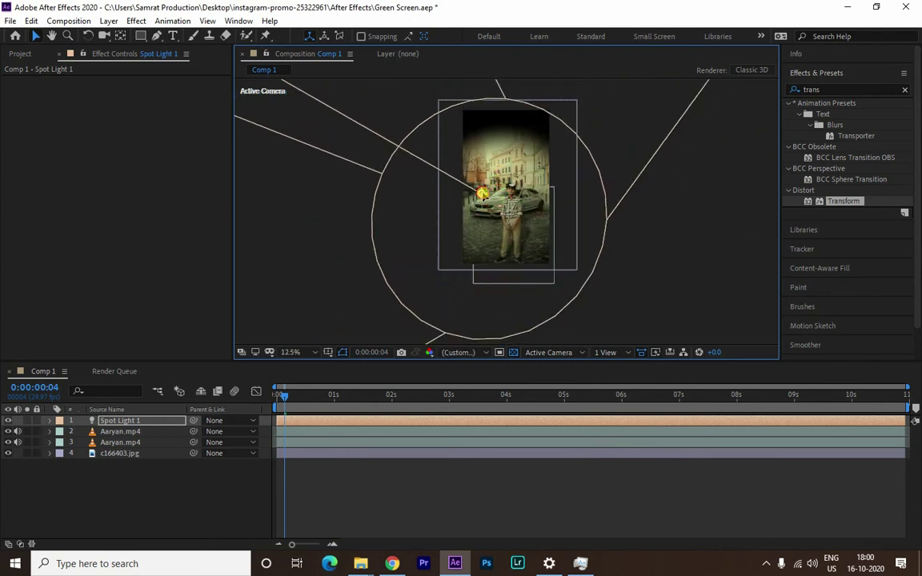
left_click_drag(481, 189, 500, 199)
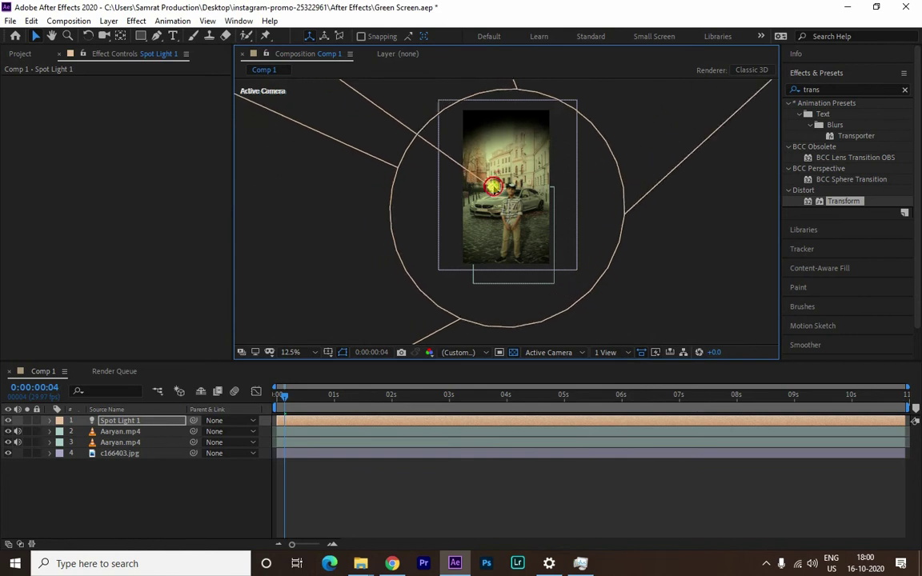
scroll(499, 199, "down", 1)
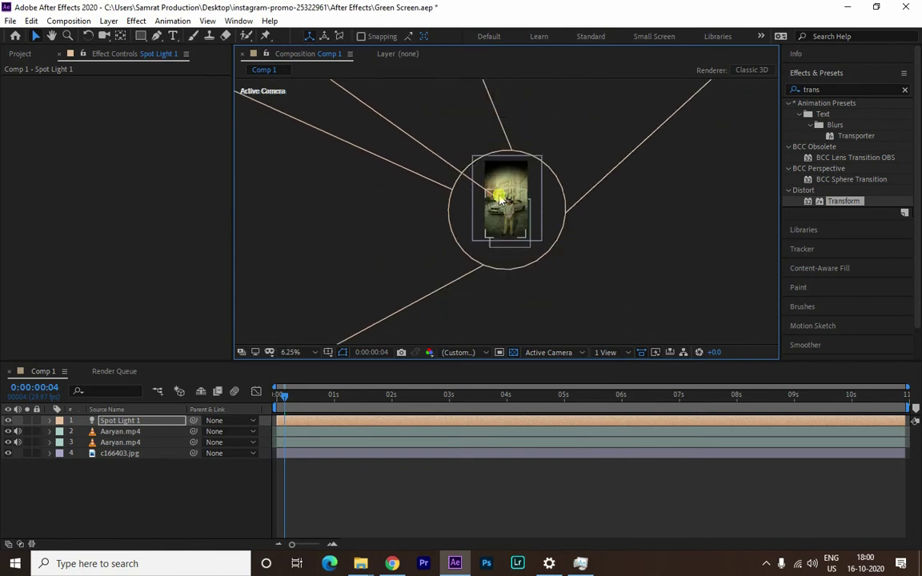
- In Spot Light 1's Light Options, set Intensity to 128% and Cone Angle to 85°
left_click(50, 421)
left_click(61, 441)
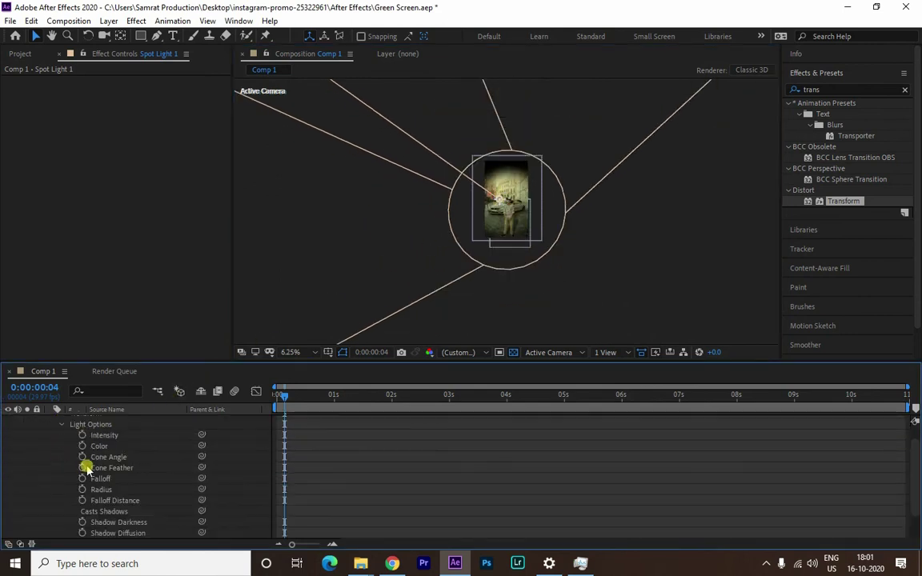
left_click(22, 544)
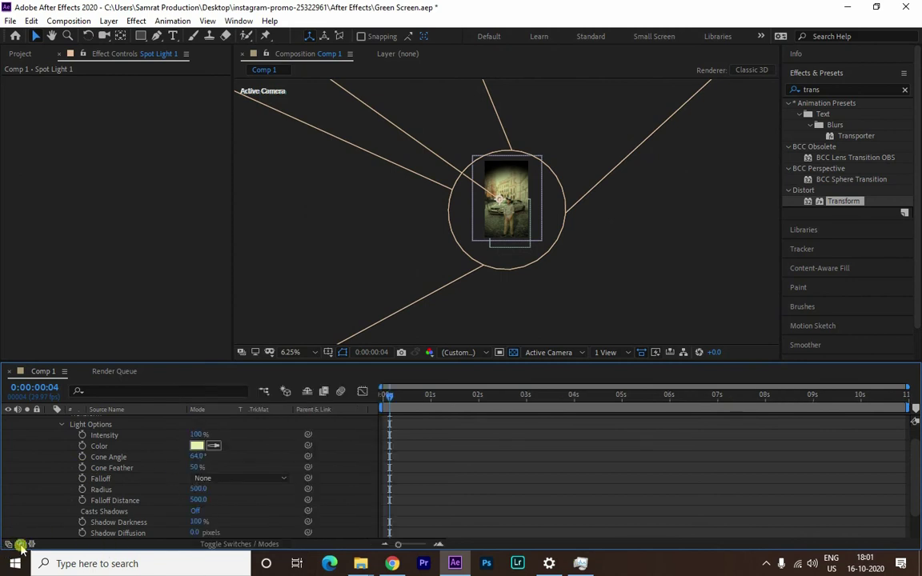
mouse_move(197, 435)
left_mouse_down()
mouse_move(229, 440)
mouse_move(221, 476)
left_mouse_up()
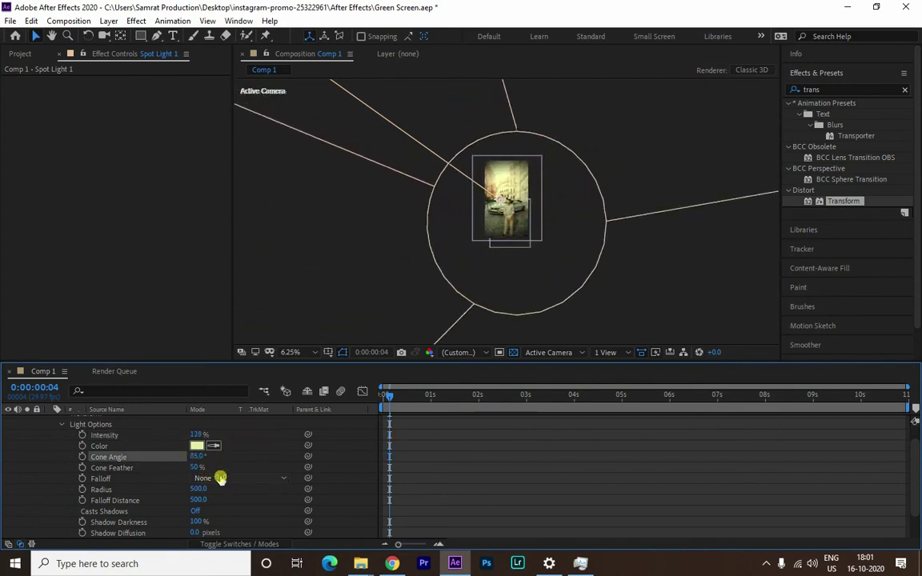
left_click(61, 424)
left_click(126, 424)
- Delete Spot Light 1 and add a two-node Camera 1 with the 35mm lens preset
key("Delete")
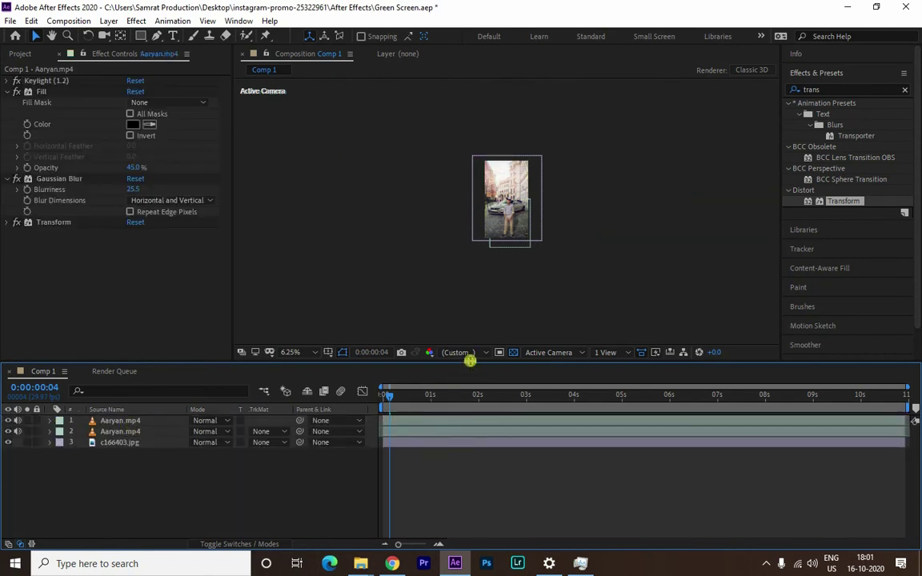
left_click_drag(469, 361, 470, 337)
right_click(177, 458)
mouse_move(320, 320)
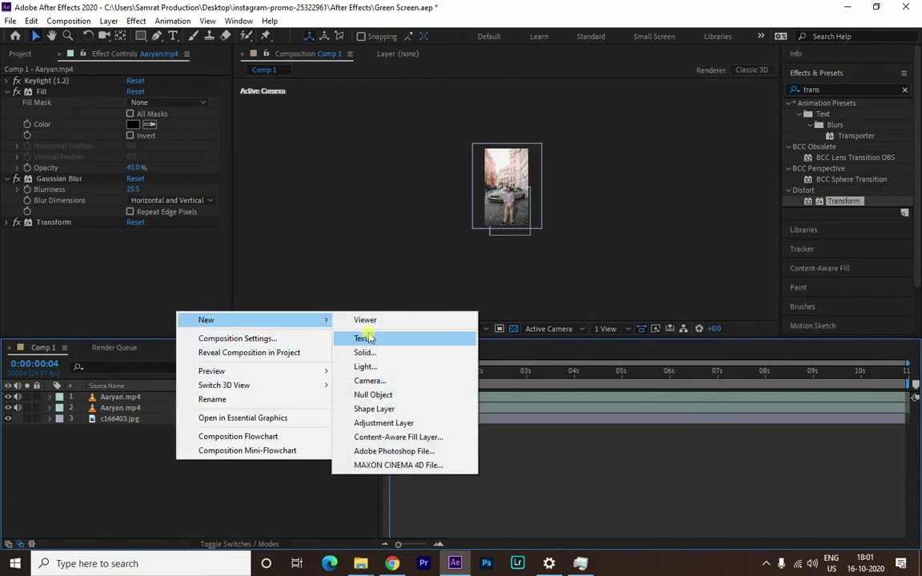
left_click(386, 383)
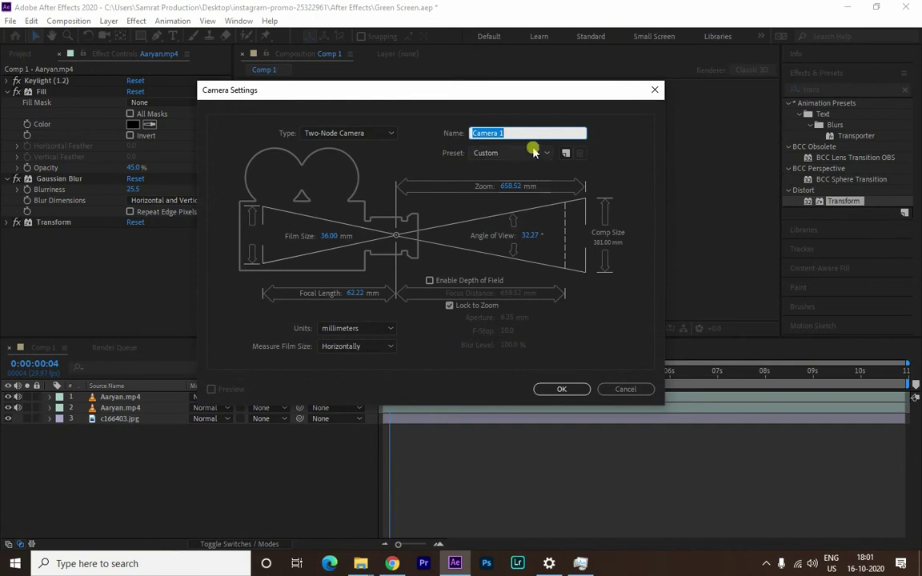
left_click(528, 153)
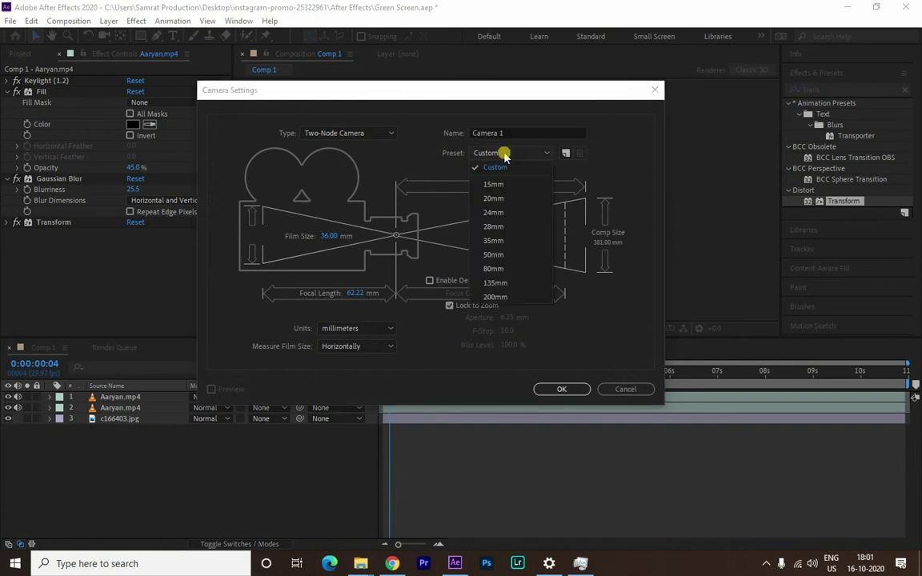
left_click(510, 240)
left_click(557, 390)
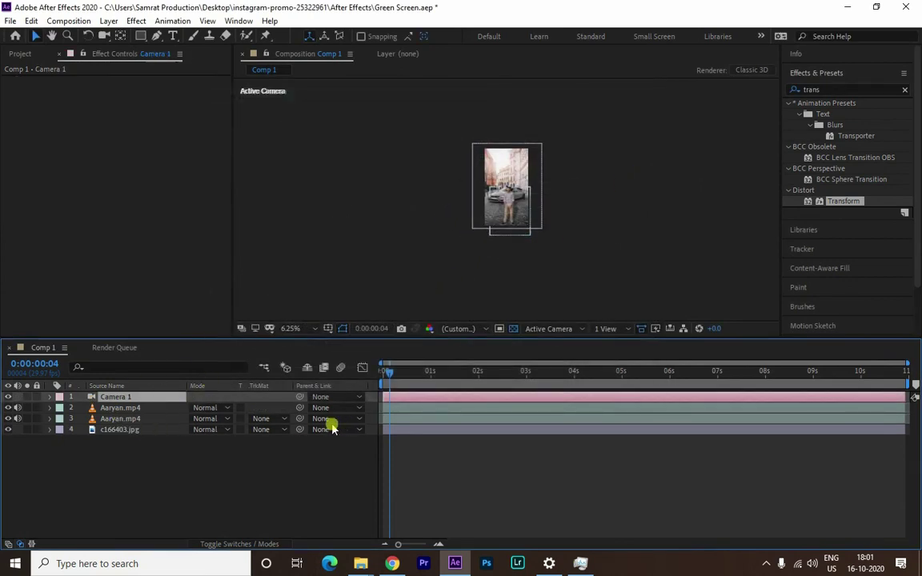
scroll(504, 204, "up", 1)
scroll(554, 227, "up", 1)
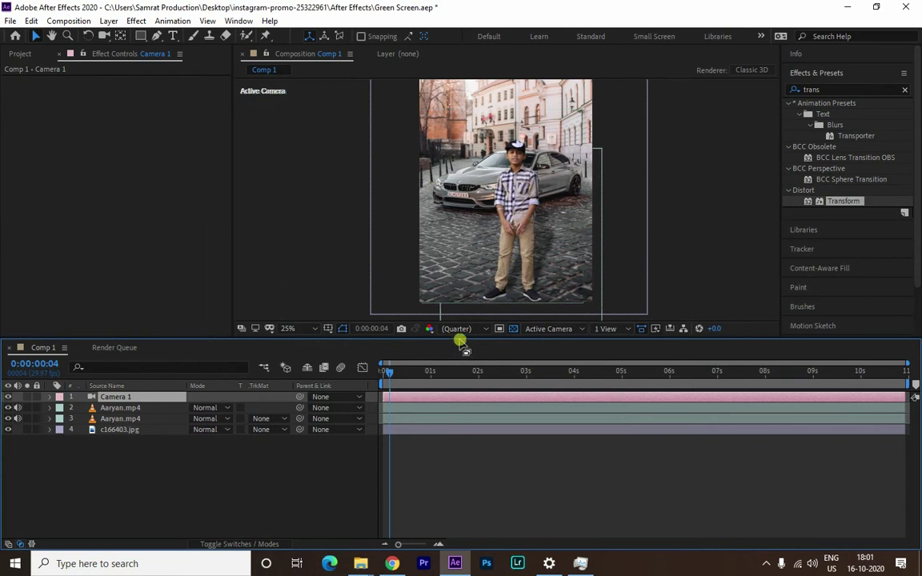
left_click_drag(463, 338, 463, 394)
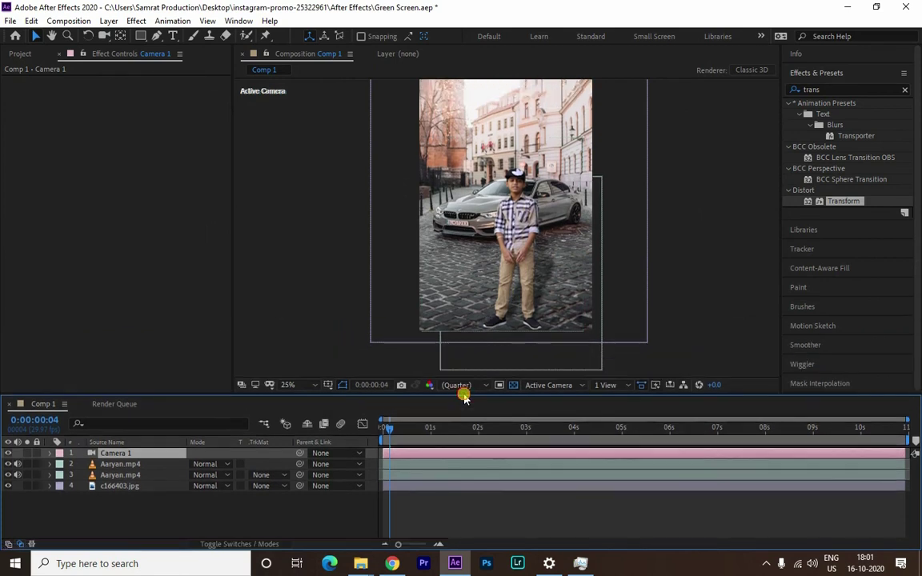
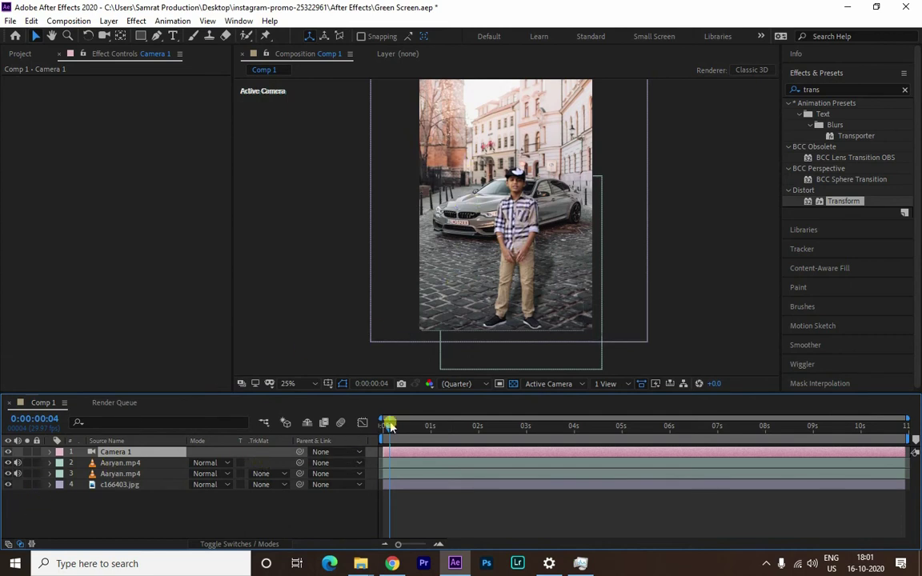
- Expand Camera 1's Transform and Camera Options so Zoom is visible in the timeline
mouse_move(388, 425)
left_mouse_down()
mouse_move(406, 429)
mouse_move(387, 426)
left_mouse_up()
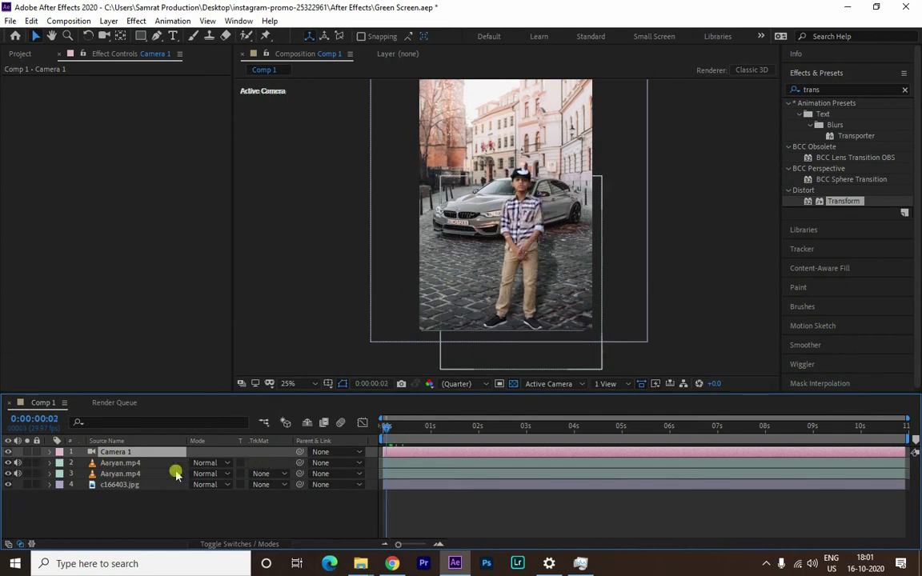
left_click(49, 452)
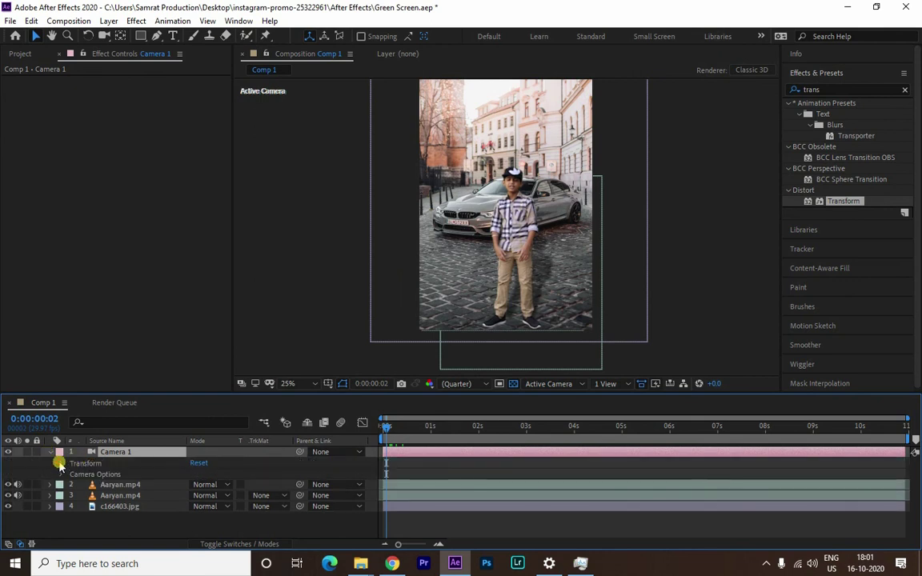
left_click(61, 463)
left_click_drag(152, 393, 183, 253)
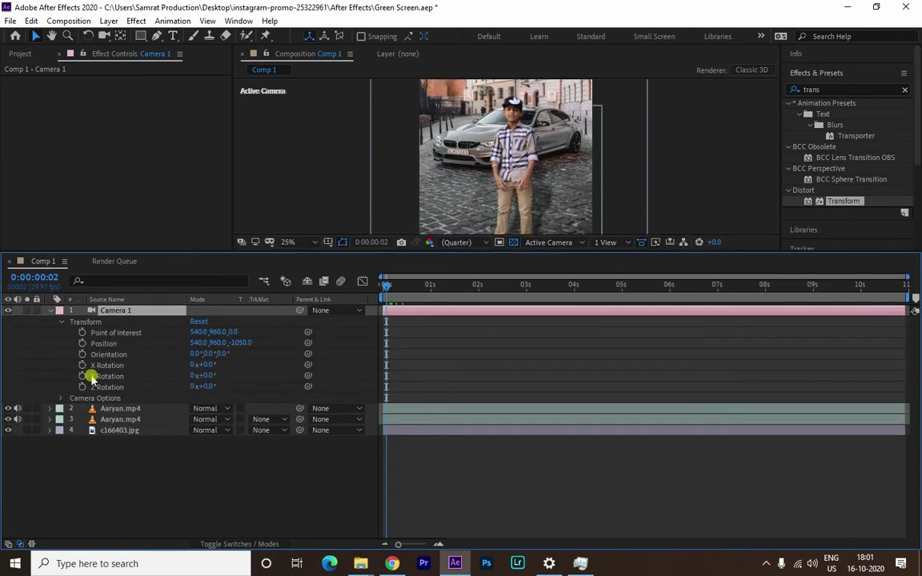
left_click(63, 397)
- Keyframe Zoom at 1050 on frame 0 and 1536 at 1:01, then scrub to preview it
mouse_move(82, 326)
left_mouse_down()
mouse_move(82, 413)
mouse_move(373, 329)
left_mouse_up()
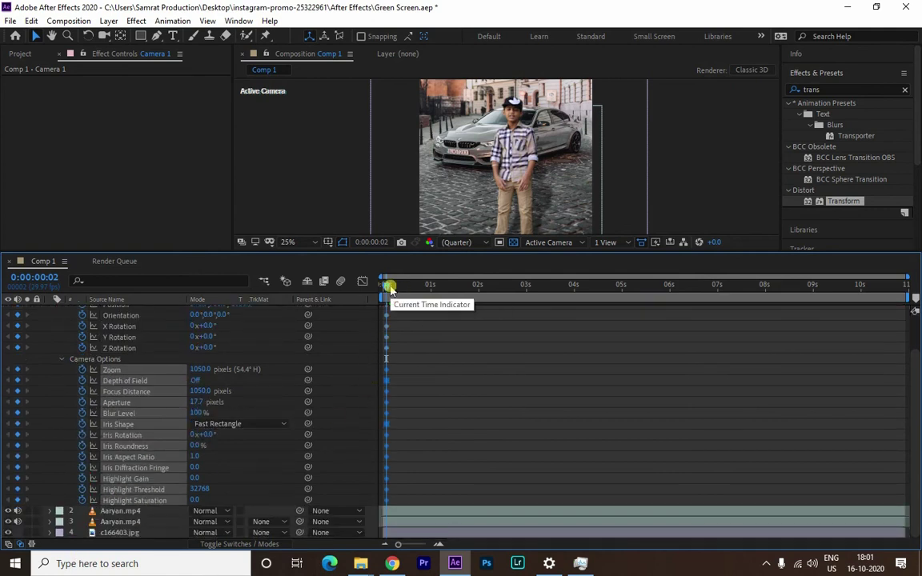
left_click_drag(387, 288, 432, 286)
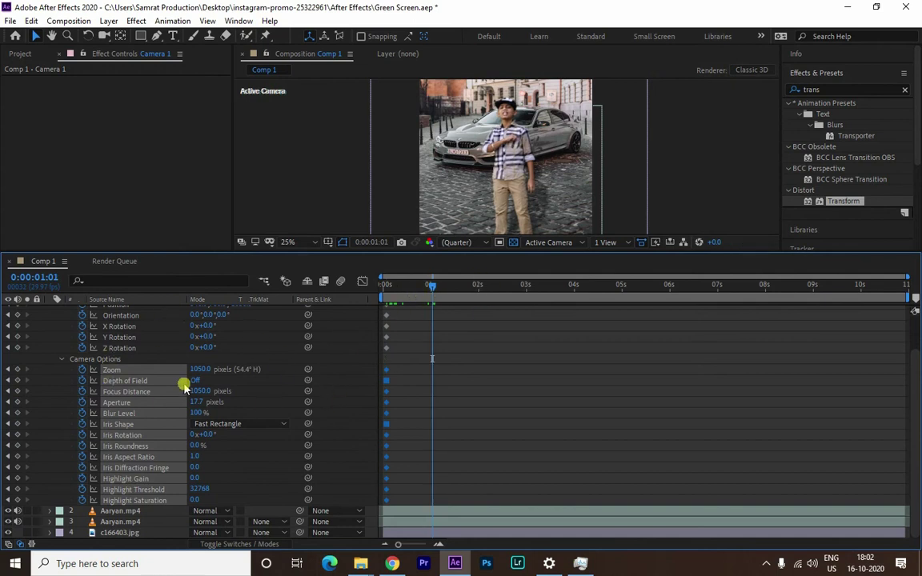
left_click_drag(198, 369, 496, 354)
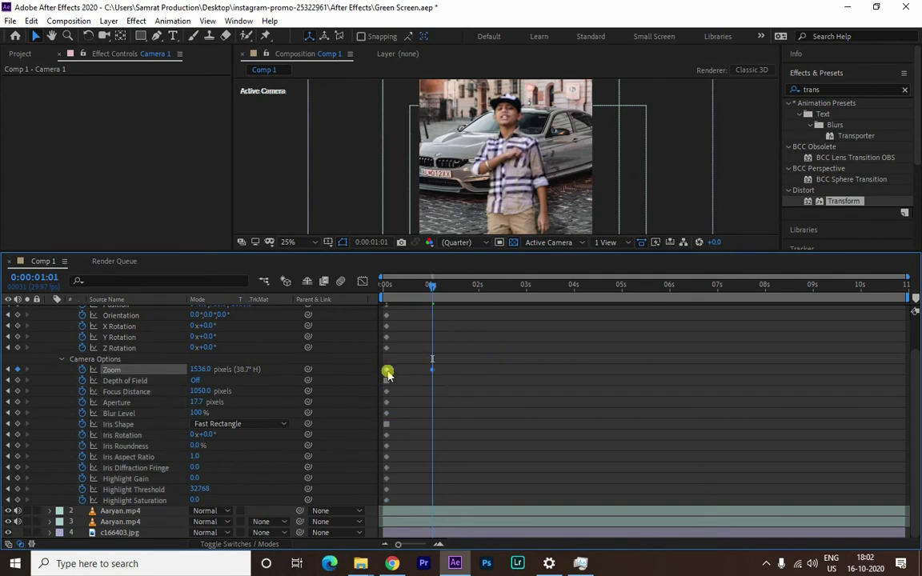
left_click_drag(430, 286, 360, 304)
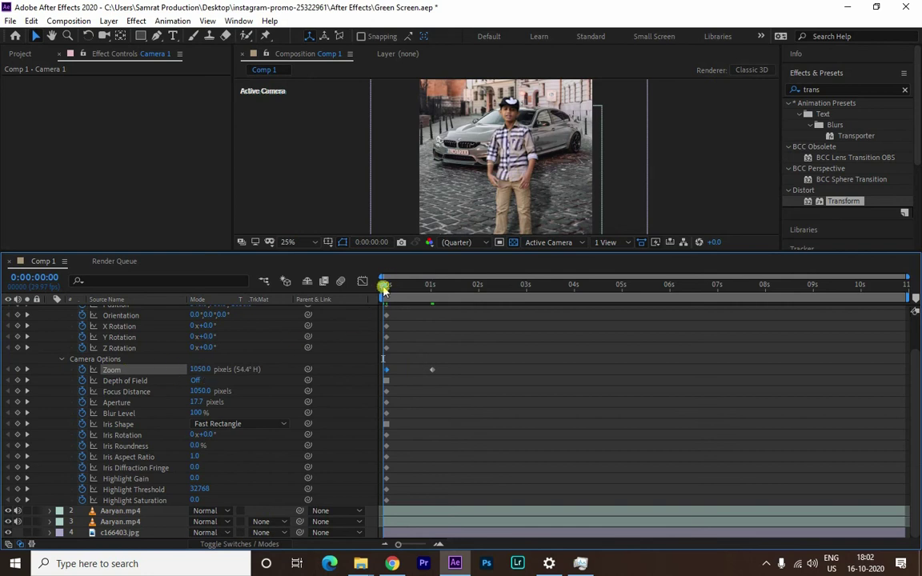
mouse_move(384, 289)
left_mouse_down()
mouse_move(411, 304)
mouse_move(430, 294)
mouse_move(384, 285)
left_mouse_up()
key("grave")
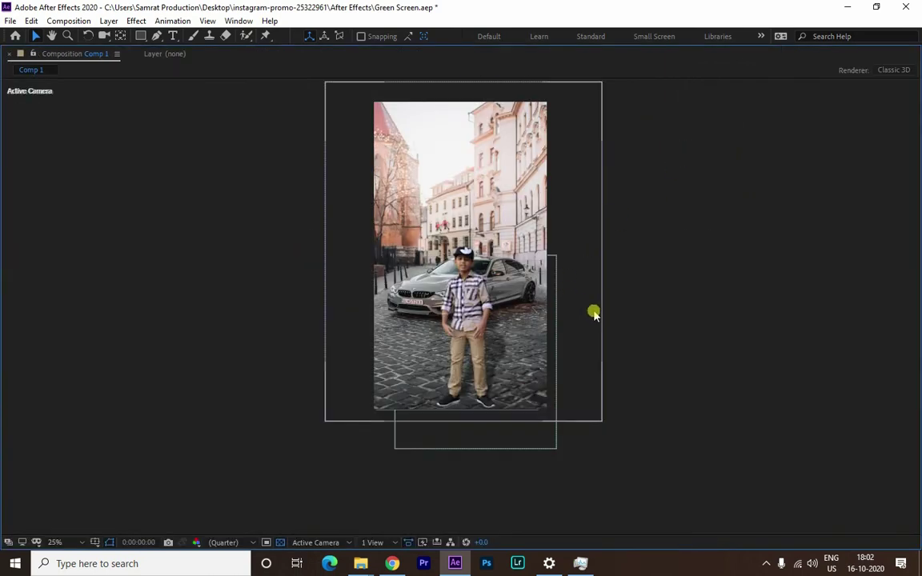
- Preview the push-in, then add pulled-out Zoom keyframes at 1:15 and 2:20
key("space")
key("space")
key("space")
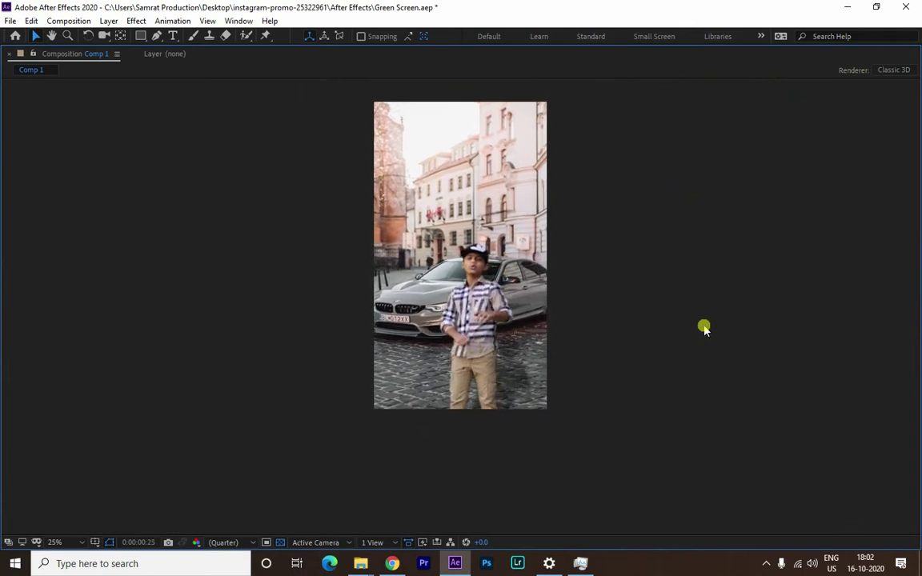
key("grave")
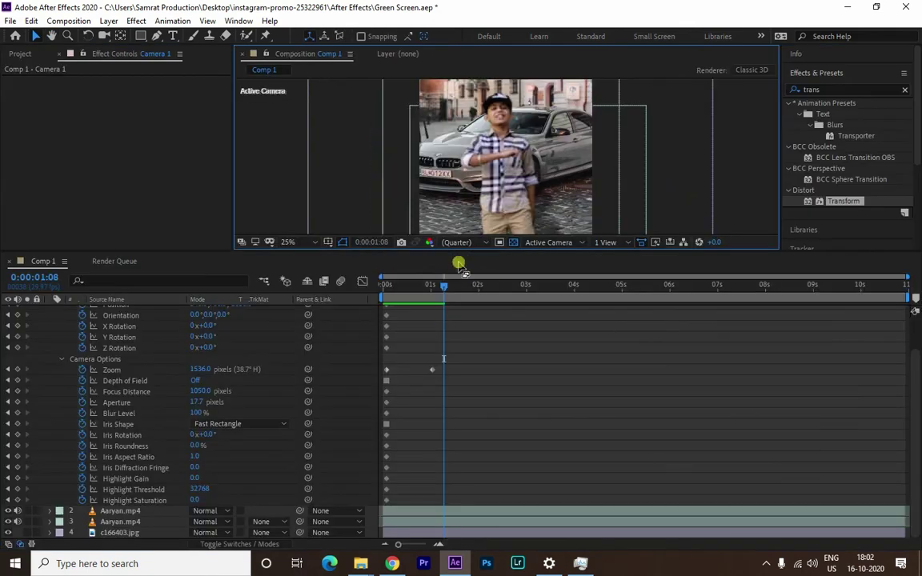
left_click_drag(408, 285, 454, 286)
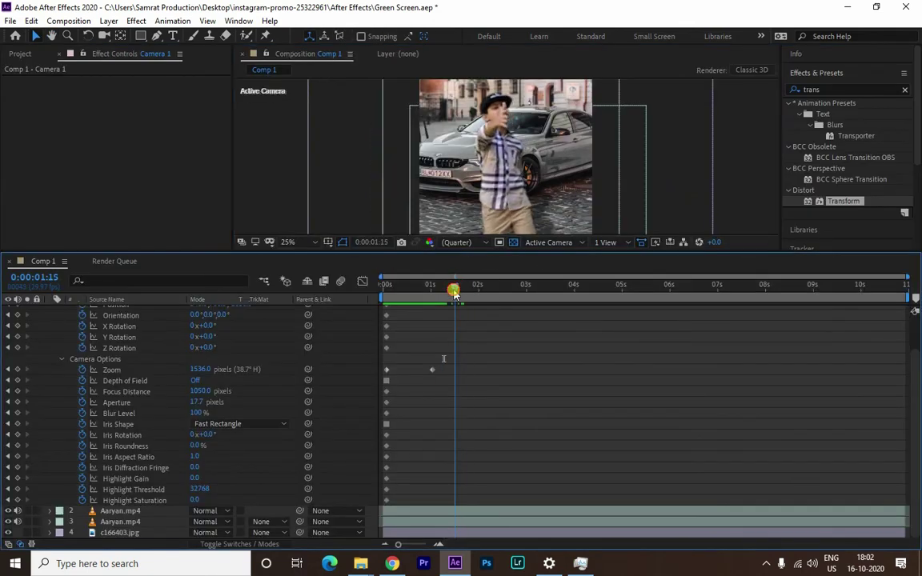
mouse_move(200, 369)
left_mouse_down()
mouse_move(52, 376)
mouse_move(2, 391)
left_mouse_up()
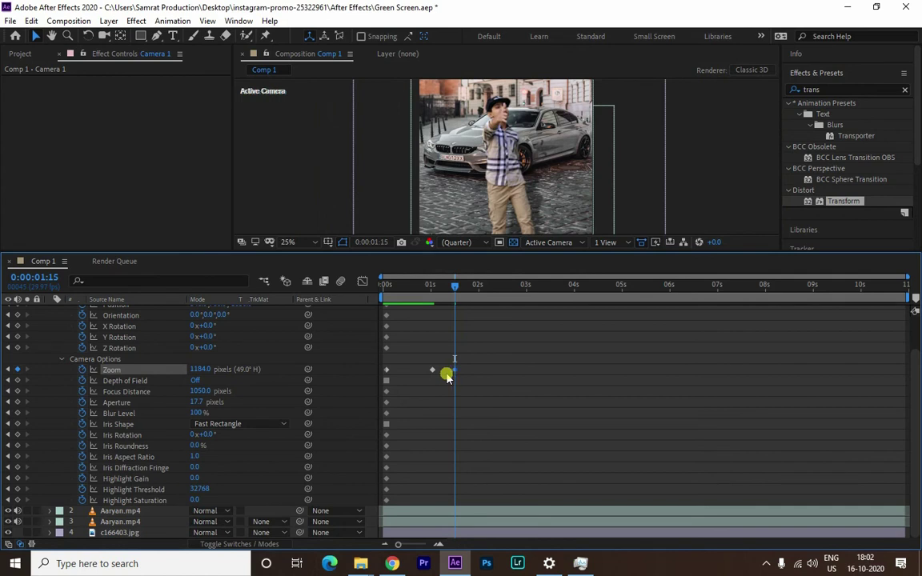
left_click_drag(453, 287, 491, 303)
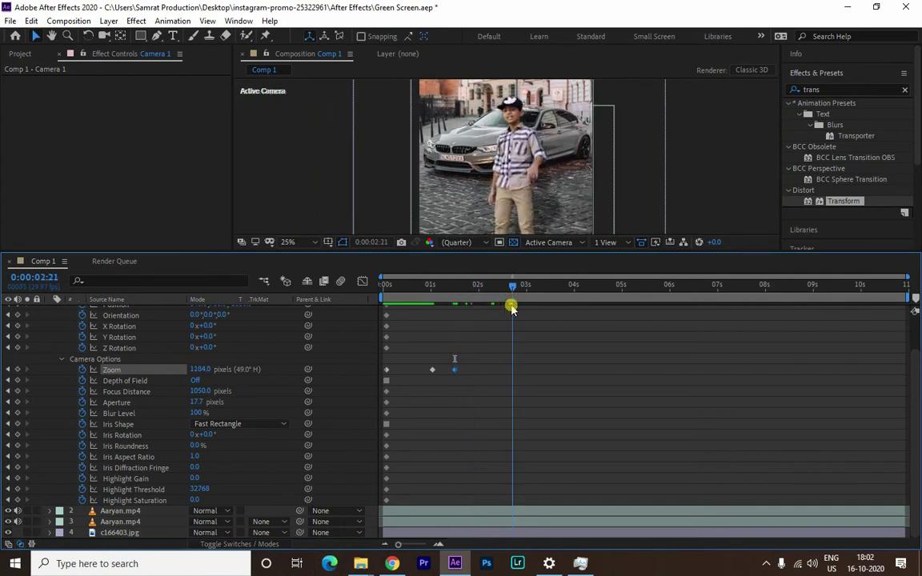
left_click_drag(491, 302, 511, 303)
mouse_move(200, 371)
left_mouse_down()
mouse_move(55, 381)
mouse_move(8, 402)
left_mouse_up()
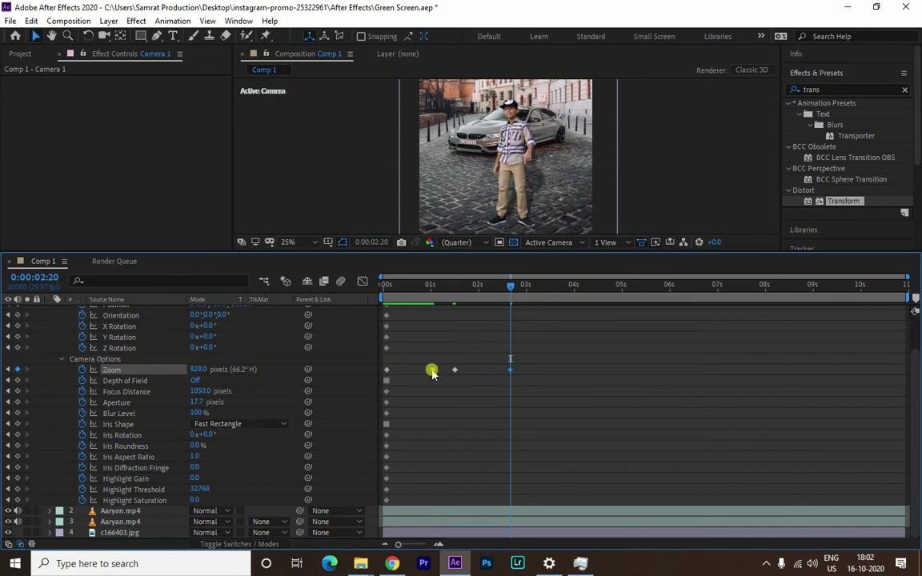
- Drag the Zoom keyframes later, placing the 828-pixel one near 3 seconds
left_click_drag(458, 373, 448, 376)
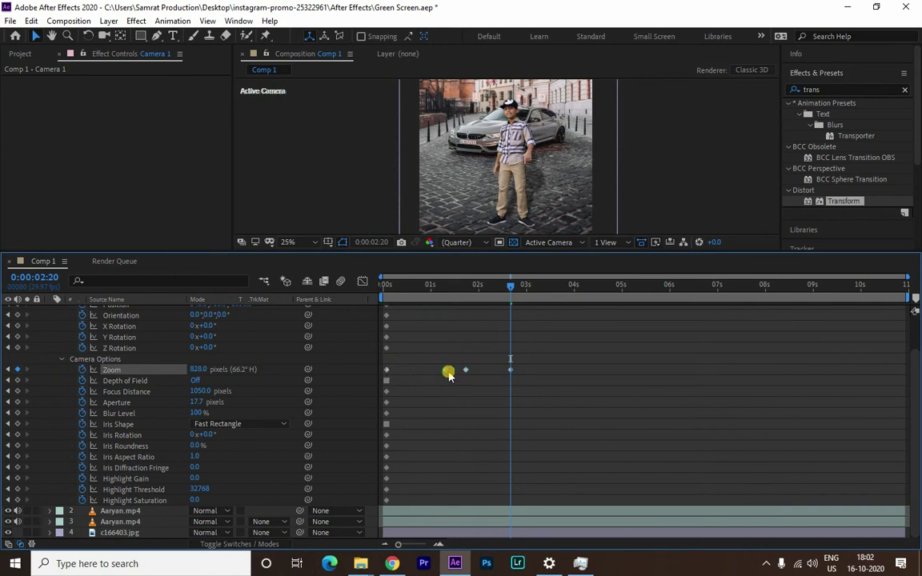
left_click(460, 373)
left_click_drag(512, 370, 533, 376)
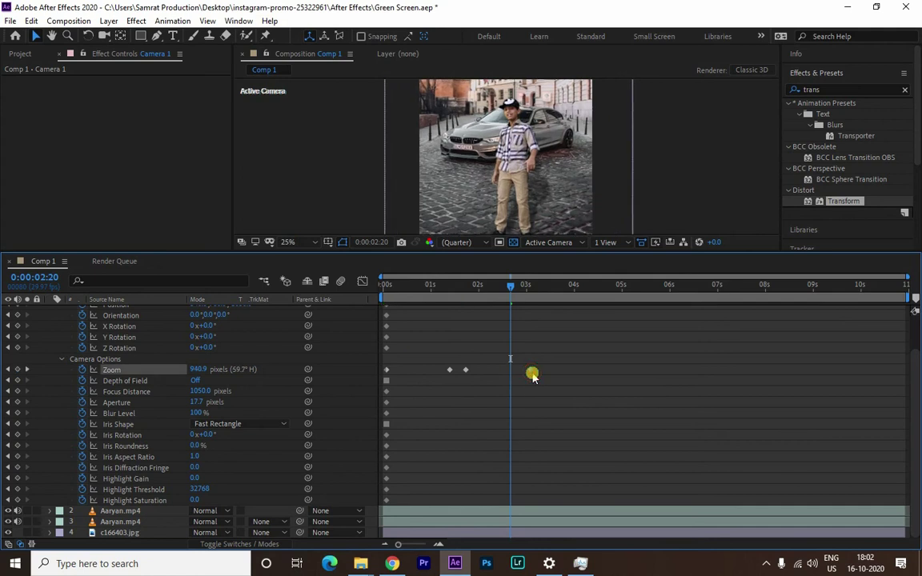
left_click(382, 287)
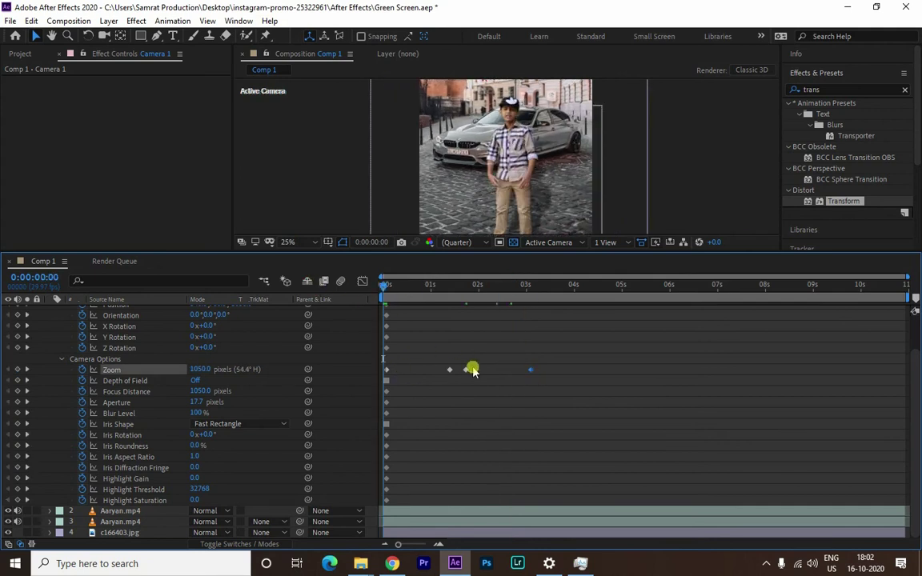
- Preview the camera animation full-size and set the viewer to 12.5%
key("grave")
key("space")
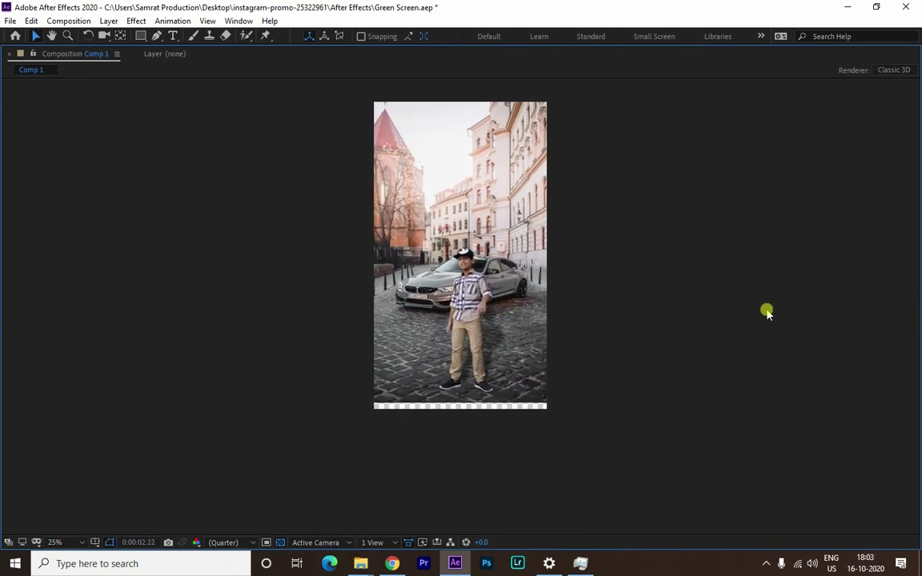
key("space")
key("grave")
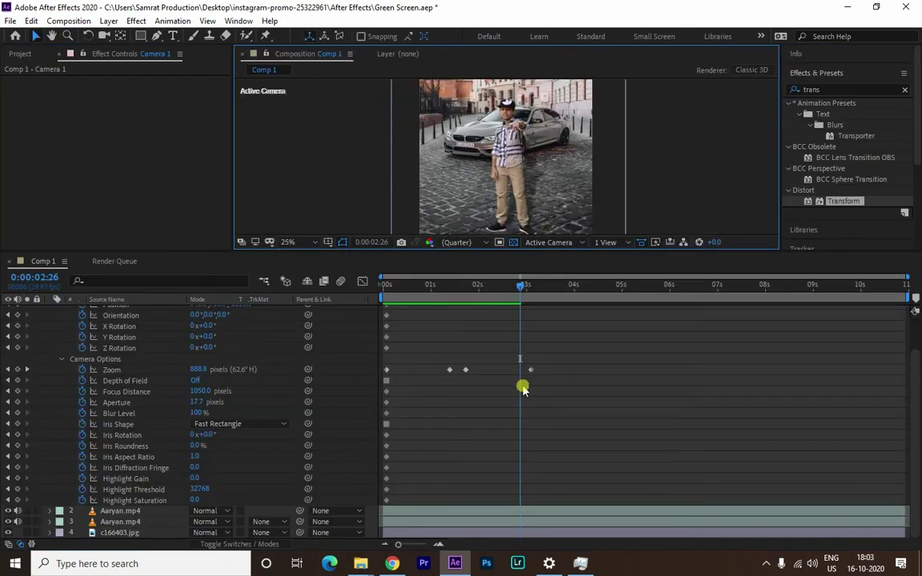
key("comma")
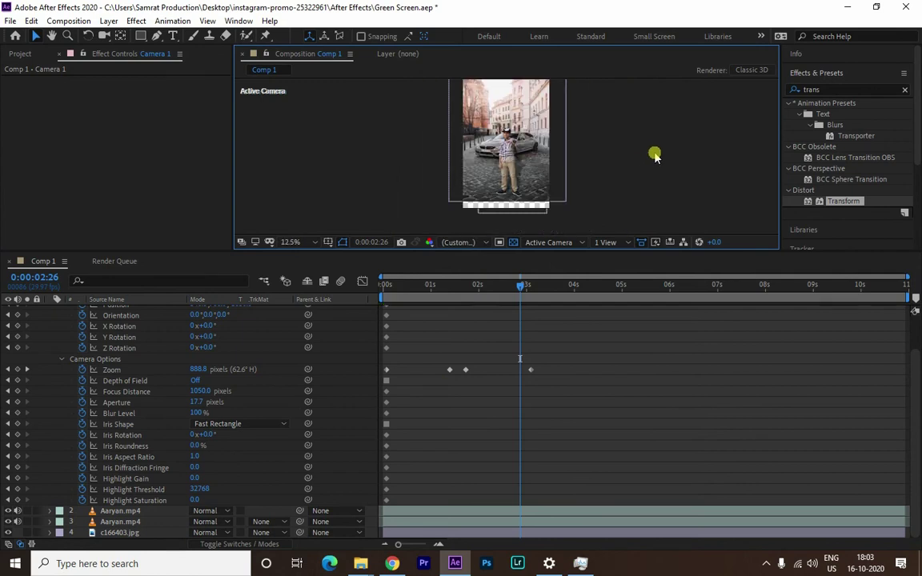
- Move the last Zoom keyframe to 2:14 and set it to 1045.5 pixels
left_click_drag(519, 285, 500, 286)
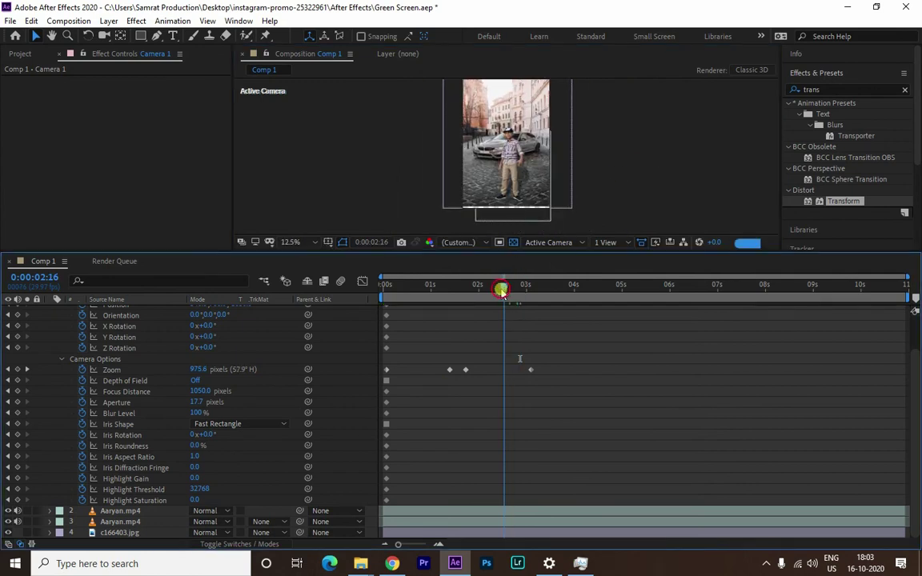
left_click_drag(529, 371, 500, 369)
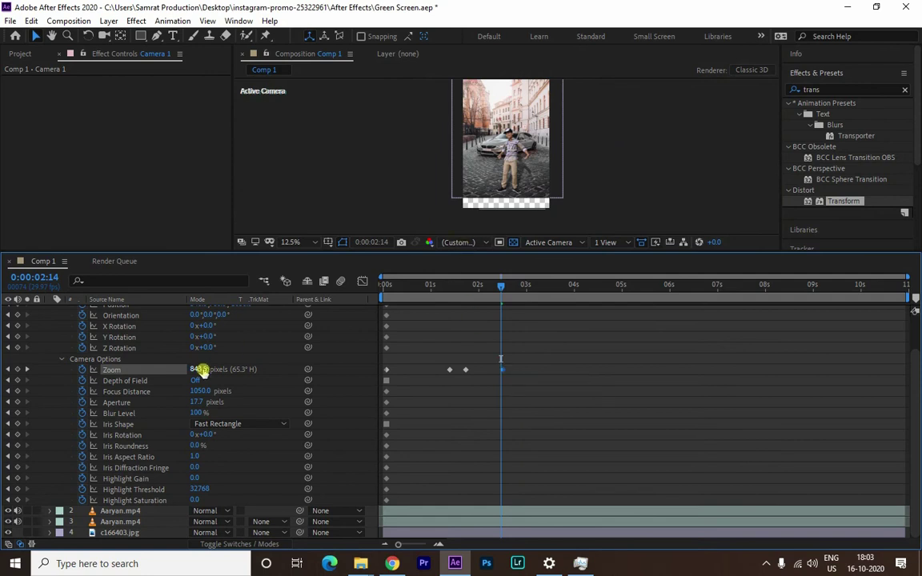
left_click_drag(196, 370, 305, 350)
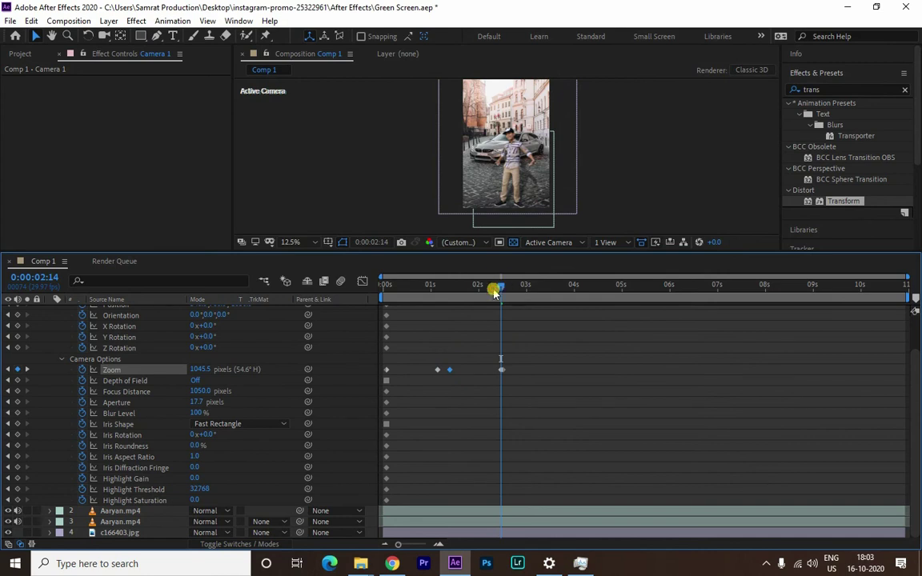
left_click_drag(494, 293, 386, 304)
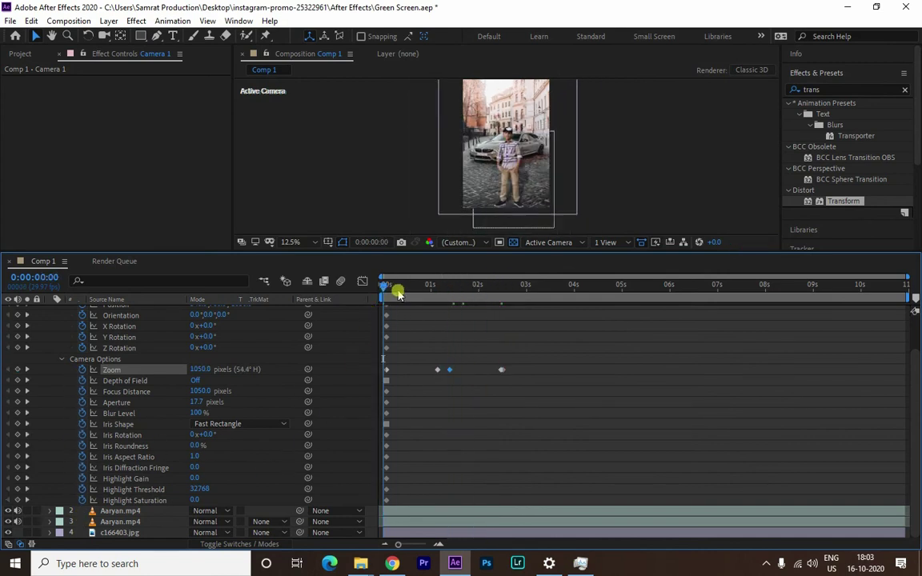
scroll(94, 384, "up", 2)
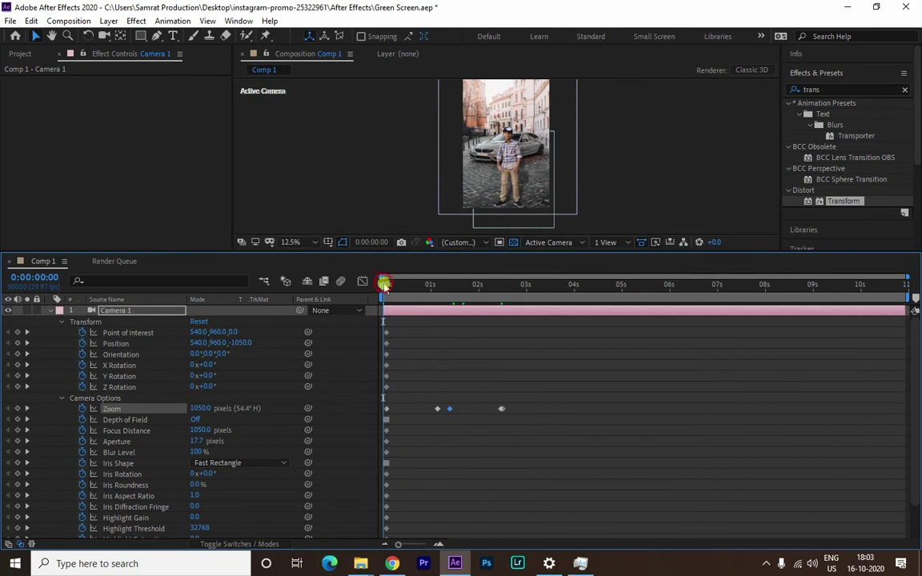
- Keyframe Camera 1's Y Rotation at -6° around 0:18, discarding a trial Position change at 1:04
left_click_drag(385, 285, 386, 285)
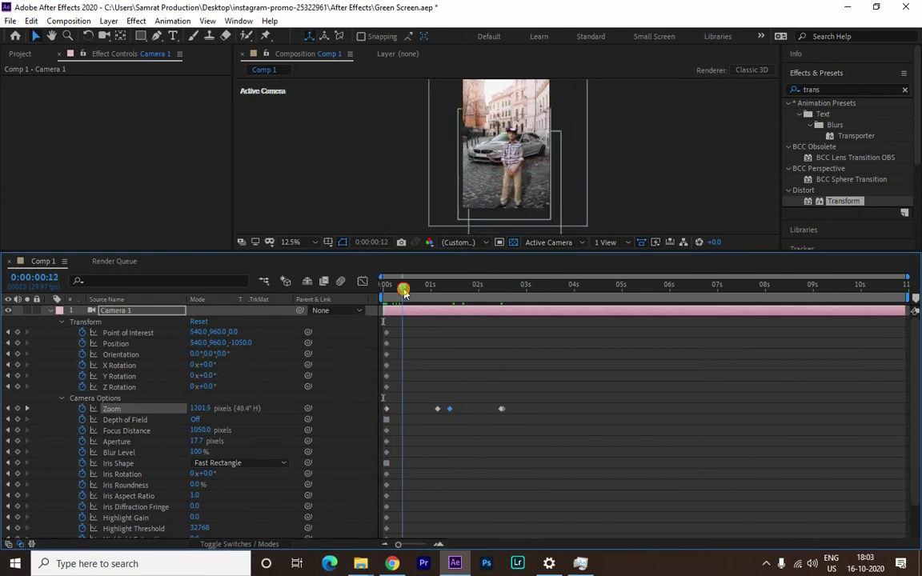
left_click_drag(384, 284, 411, 284)
mouse_move(207, 374)
left_mouse_down()
mouse_move(220, 371)
mouse_move(204, 371)
left_mouse_up()
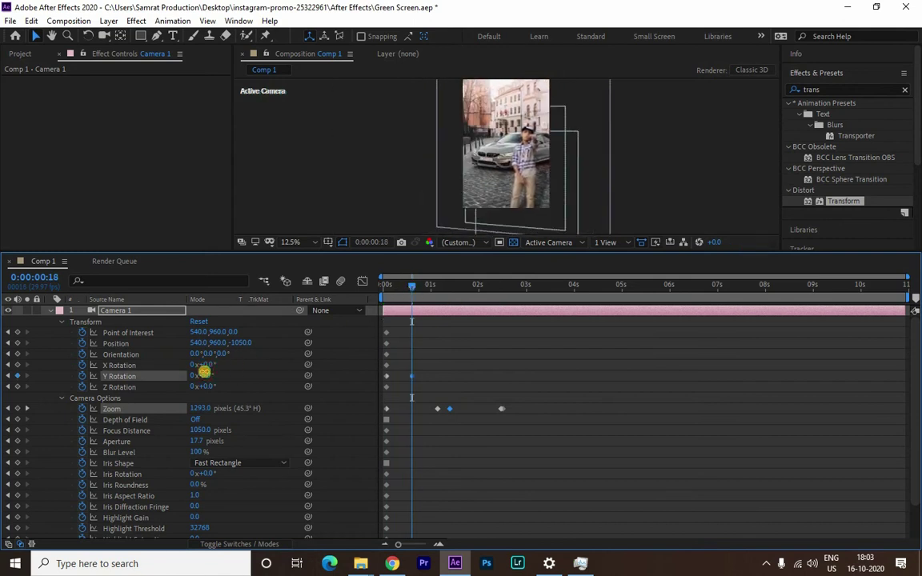
left_click_drag(204, 371, 205, 371)
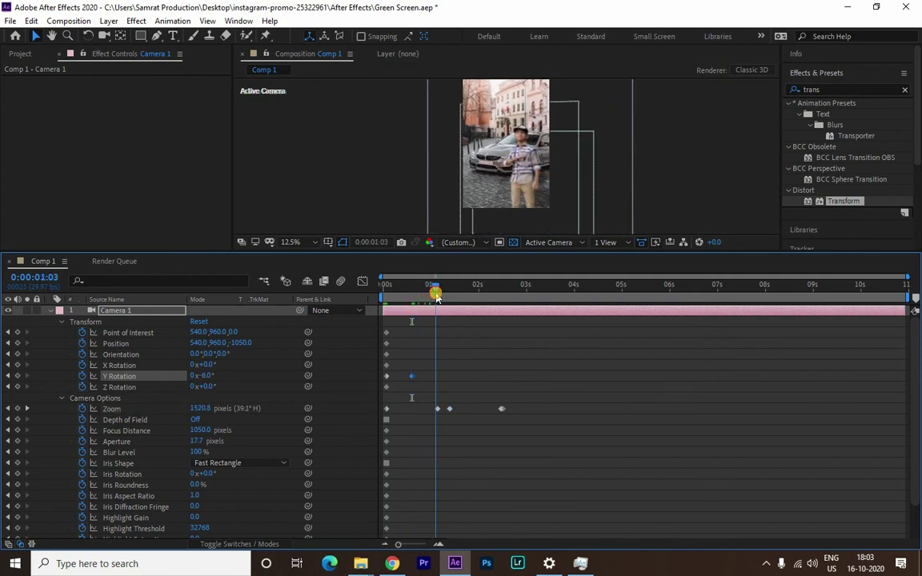
left_click_drag(413, 288, 437, 286)
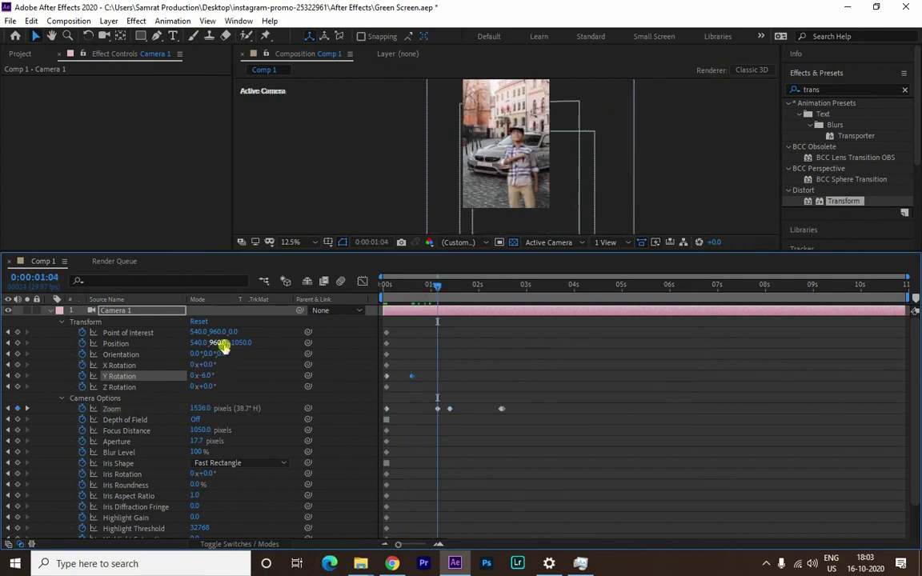
mouse_move(222, 345)
left_mouse_down()
mouse_move(206, 359)
mouse_move(233, 354)
mouse_move(237, 343)
mouse_move(317, 353)
left_mouse_up()
key("ctrl+z")
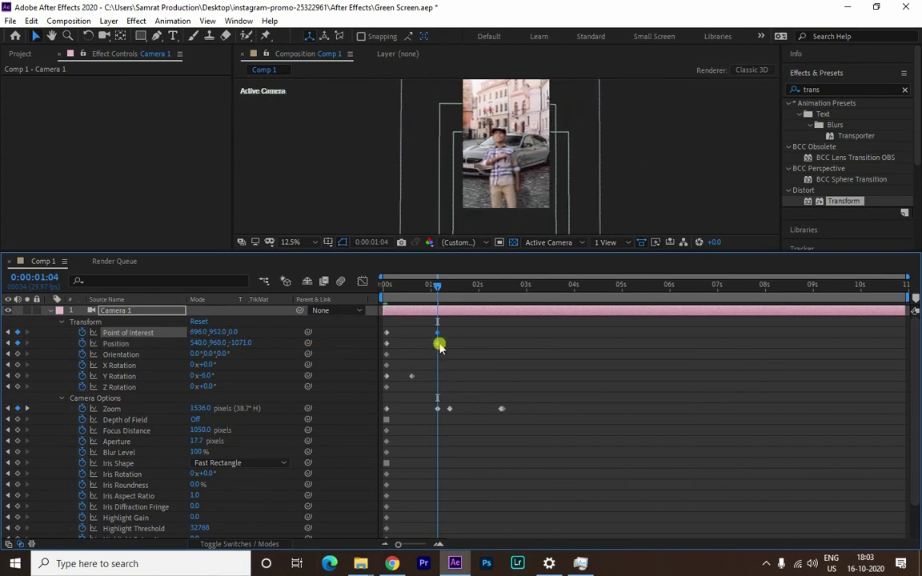
- Preview the camera move full-size, then zoom the viewer out
key("grave")
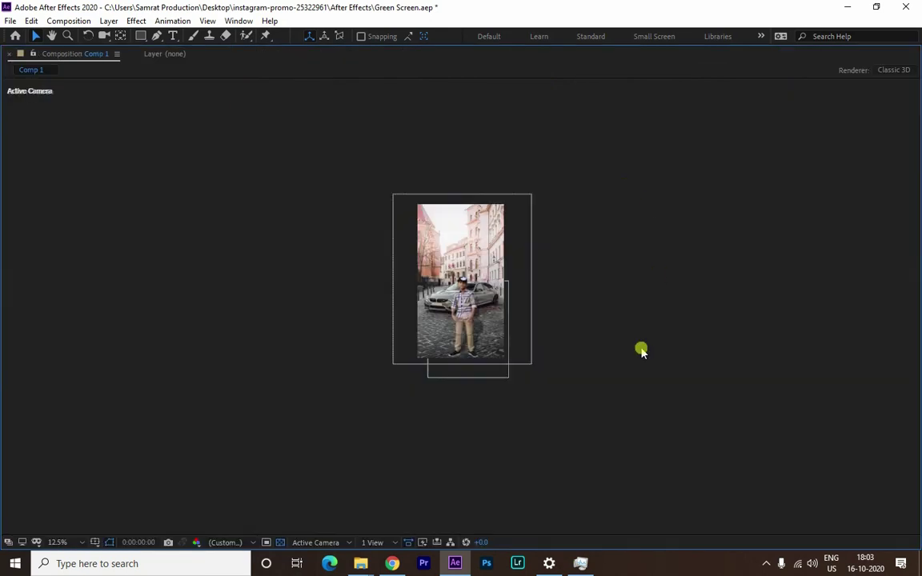
key("period")
key("space")
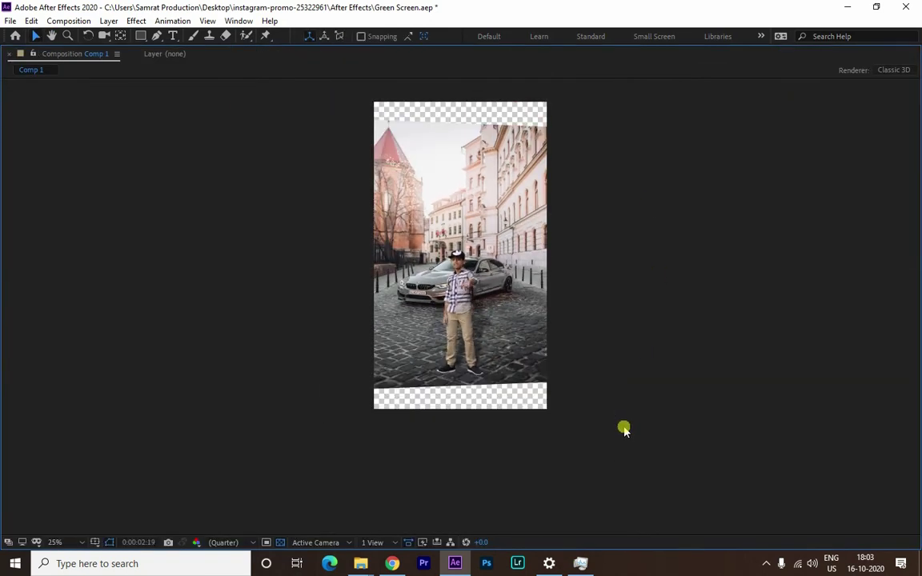
key("space")
key("grave")
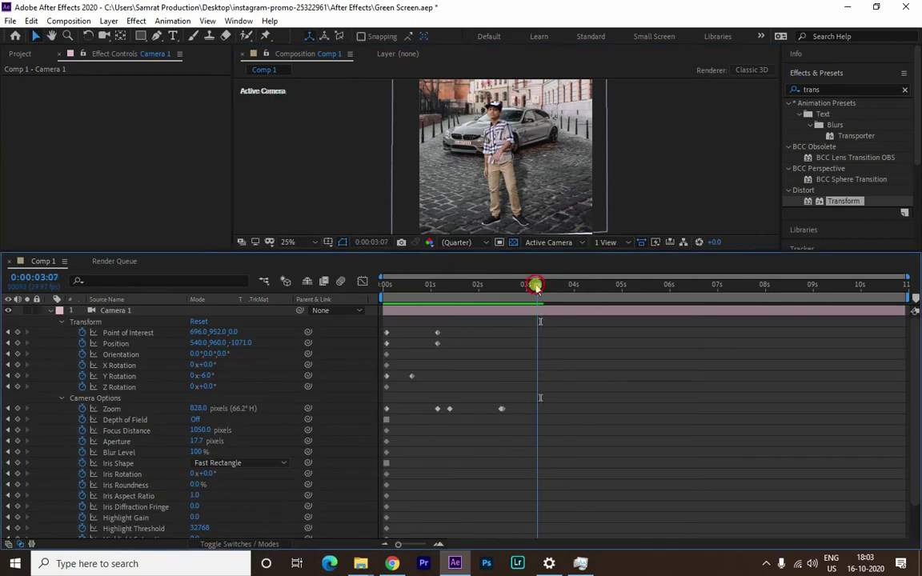
left_click(546, 286)
key("comma")
key("comma")
- Move the 2:15 Zoom keyframe later to about 3:19 and preview the result
left_click_drag(550, 299, 503, 300)
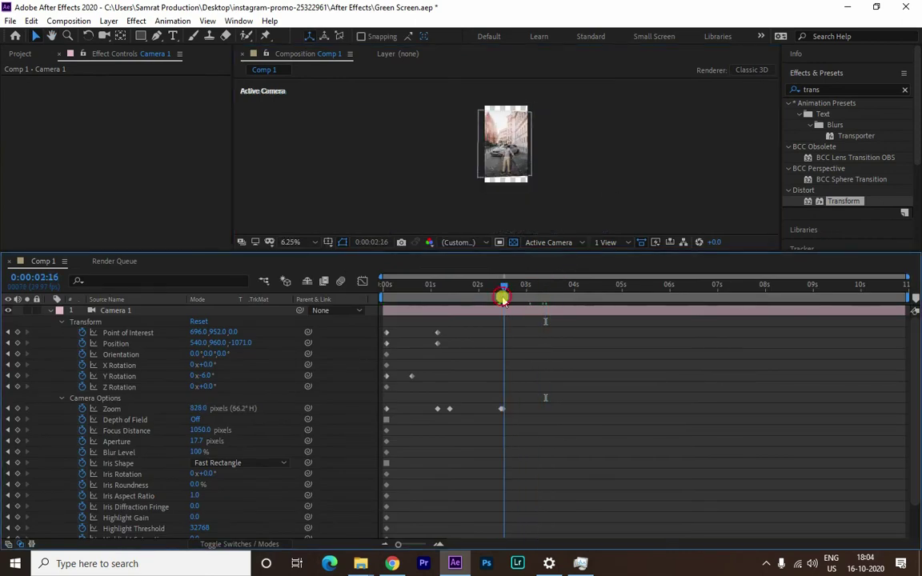
left_click_drag(502, 300, 500, 302)
left_click(503, 409)
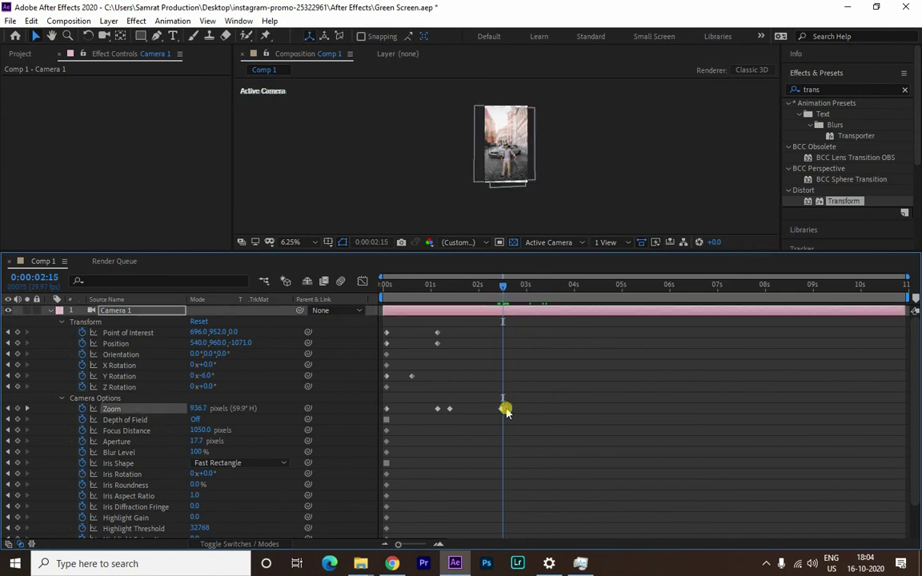
left_click_drag(506, 409, 559, 409)
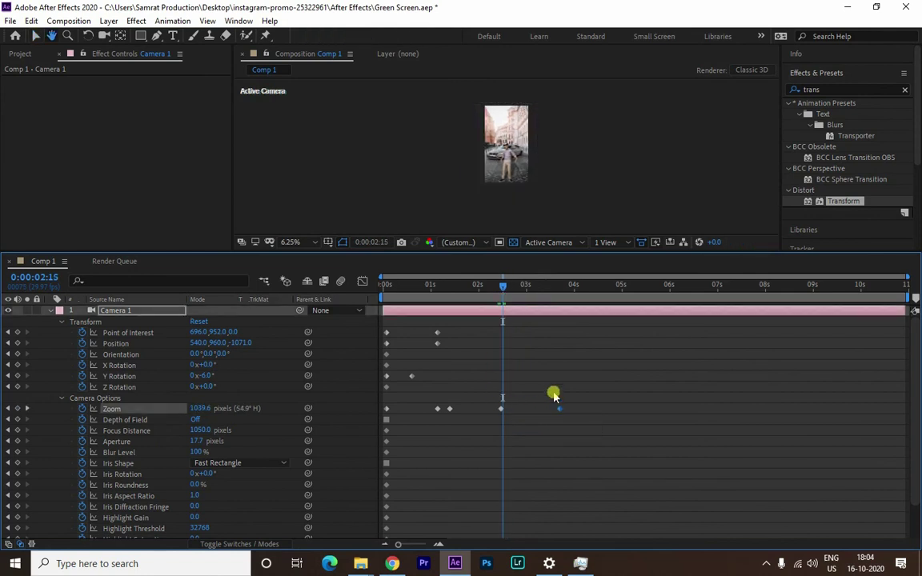
key("space")
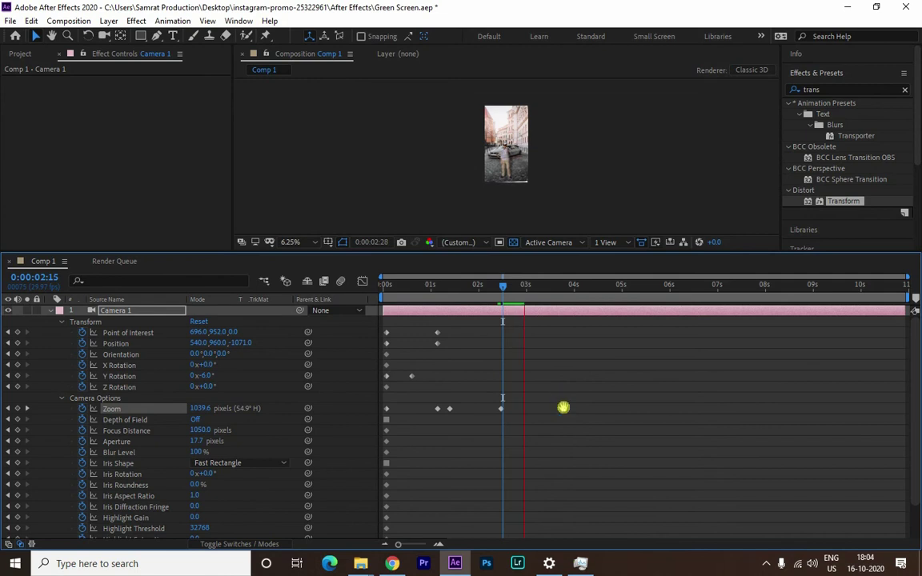
key("space")
left_click_drag(524, 286, 556, 286)
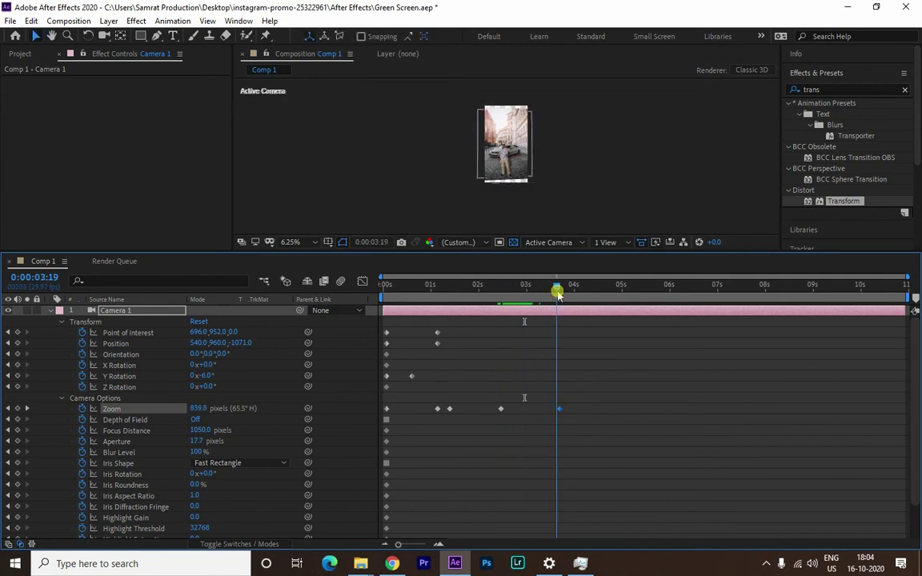
- Set Zoom to 1051.8 at 3:19, undoing a trial Point of Interest edit
left_click(198, 332)
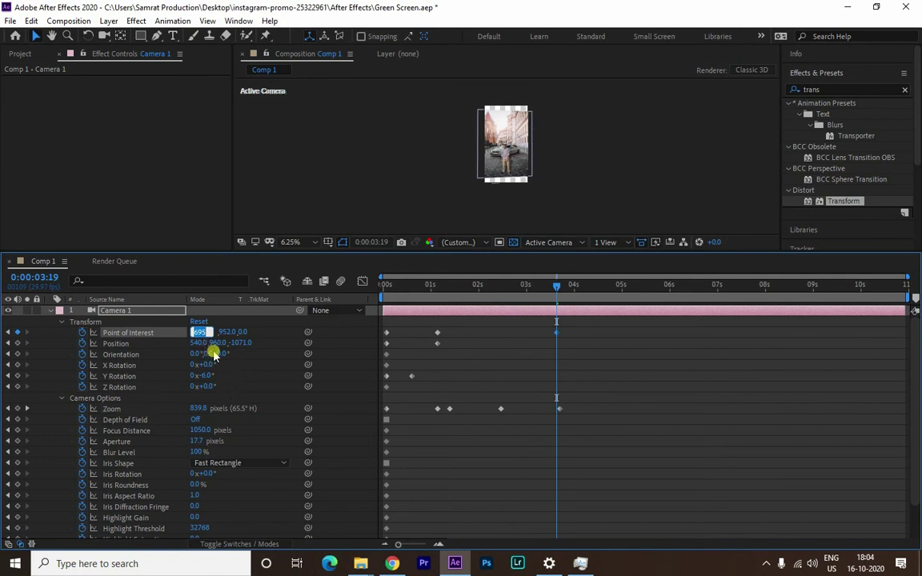
type("0")
key("Return")
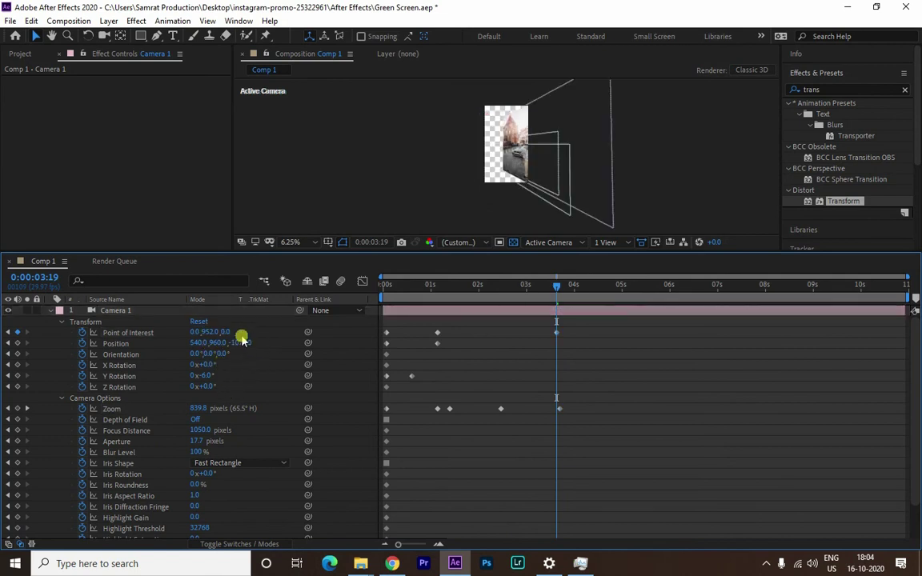
key("ctrl+z")
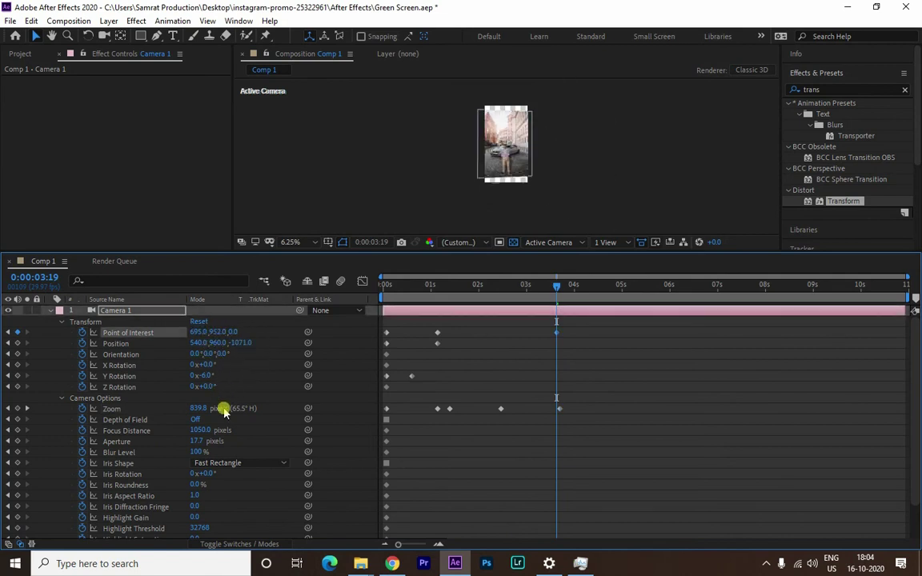
left_click_drag(202, 407, 333, 399)
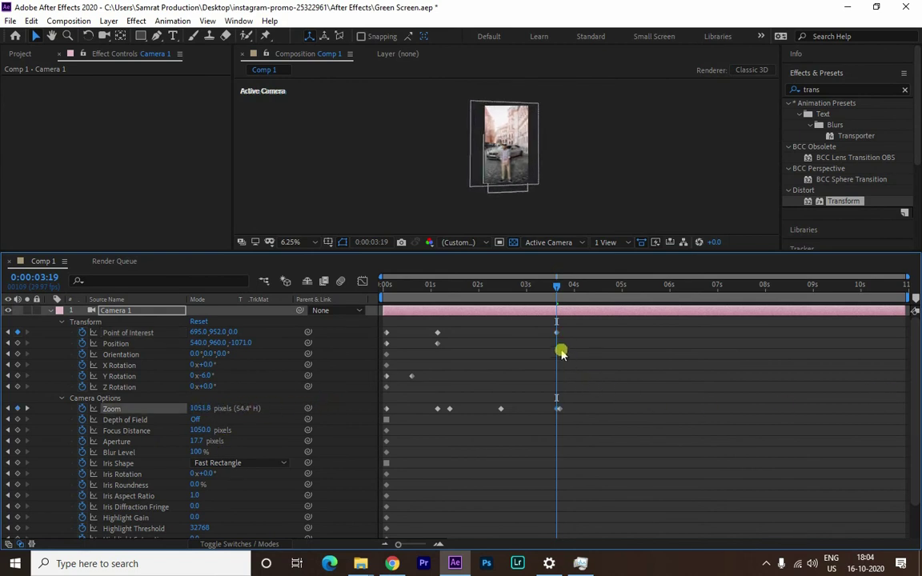
- Shift the Position/Point of Interest keyframes to about 1:20 and Y Rotation to about 1:04
left_click(560, 409)
left_click(560, 410)
left_click(450, 409)
mouse_move(433, 323)
left_mouse_down()
mouse_move(448, 349)
mouse_move(460, 345)
left_mouse_up()
left_click_drag(416, 376, 438, 376)
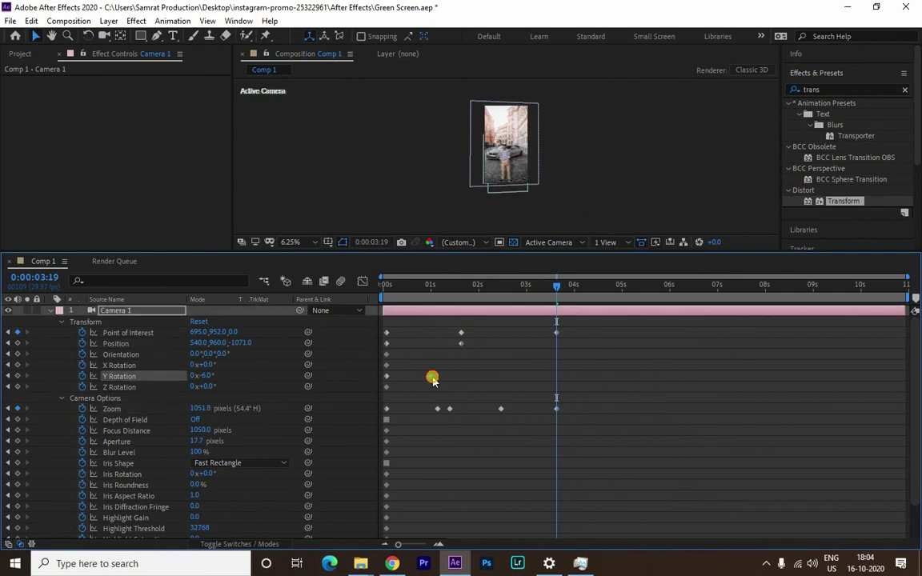
mouse_move(560, 291)
left_mouse_down()
mouse_move(333, 292)
mouse_move(583, 335)
mouse_move(780, 335)
mouse_move(842, 323)
mouse_move(340, 320)
left_mouse_up()
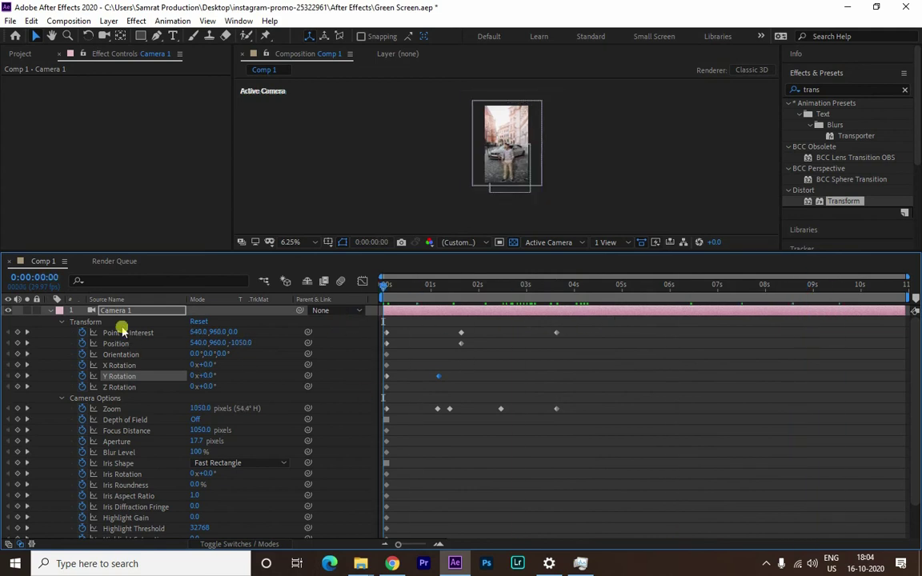
- End the work area at 0:00:04:21 and trim Comp 1 to it
left_click(51, 312)
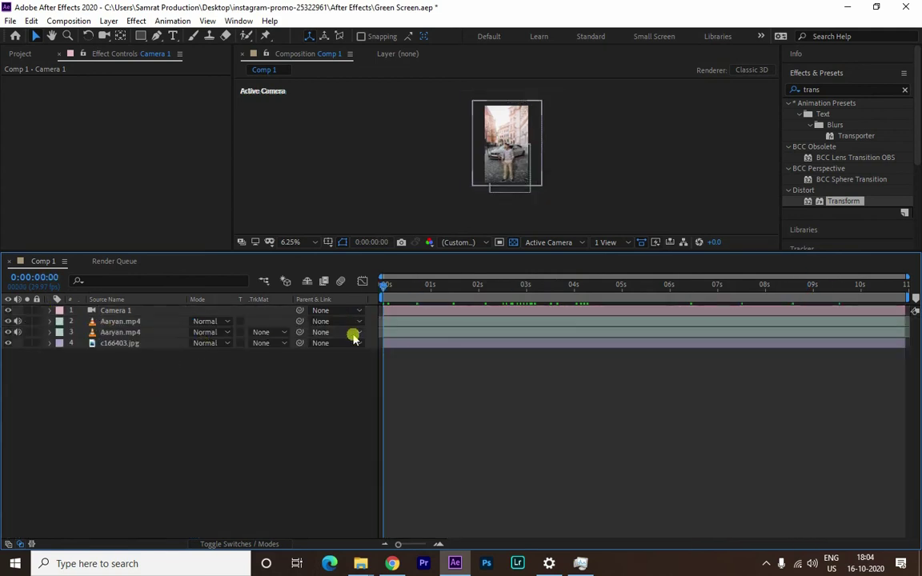
mouse_move(390, 287)
left_mouse_down()
mouse_move(532, 288)
mouse_move(617, 314)
left_mouse_up()
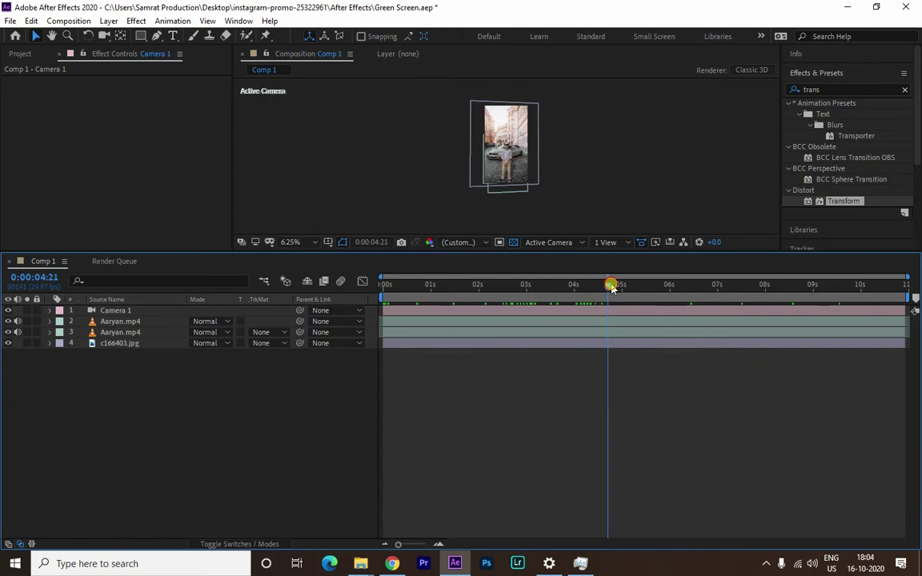
left_click(617, 313)
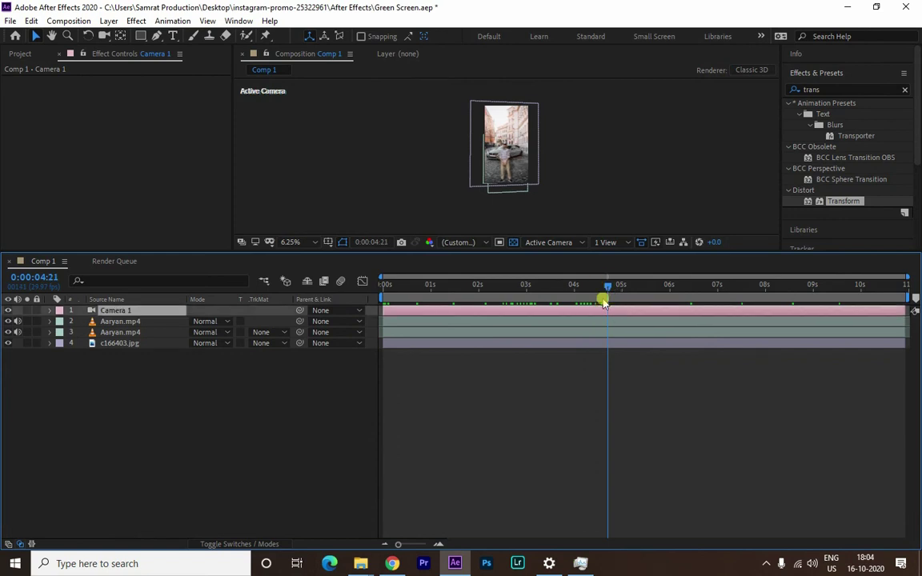
key("n")
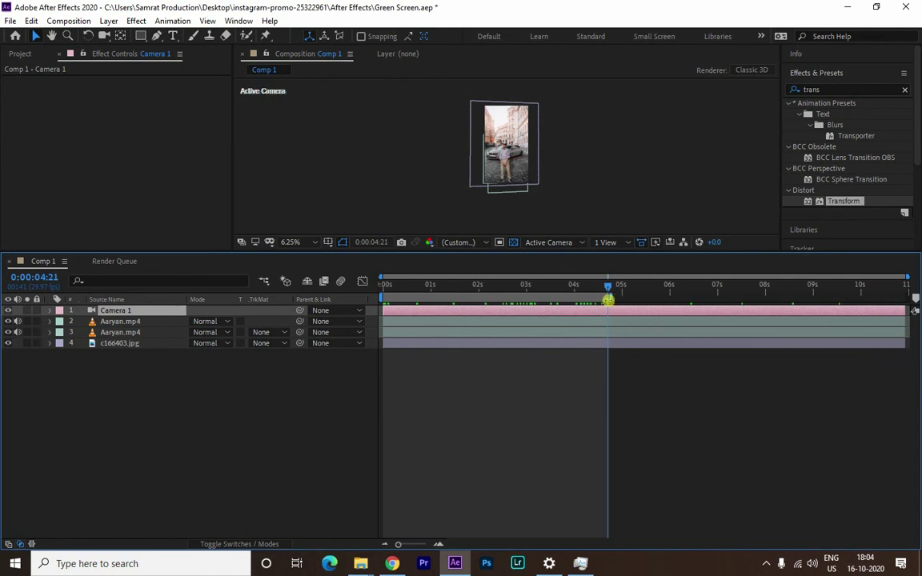
right_click(608, 300)
left_click(655, 336)
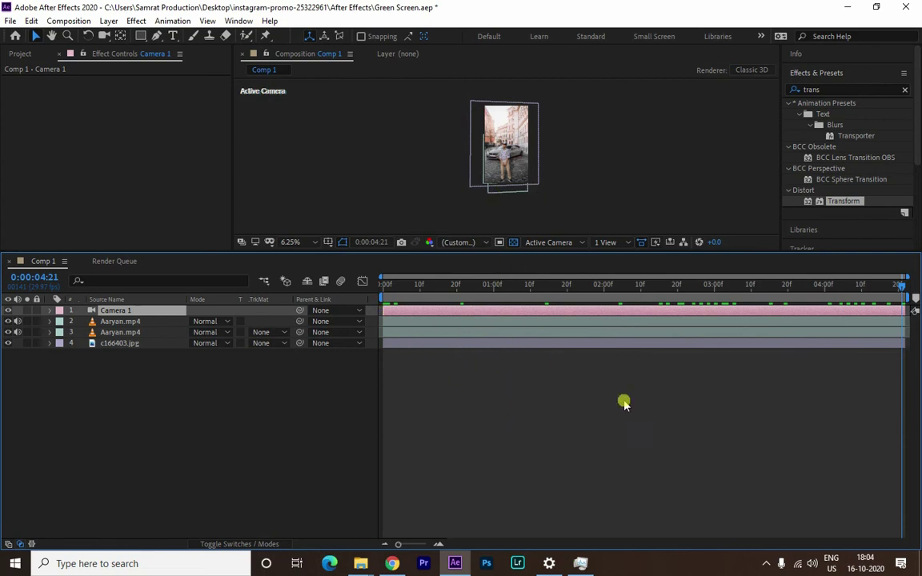
- Review the trimmed comp from the start and add Comp 1 to the Render Queue
left_click_drag(902, 292, 528, 304)
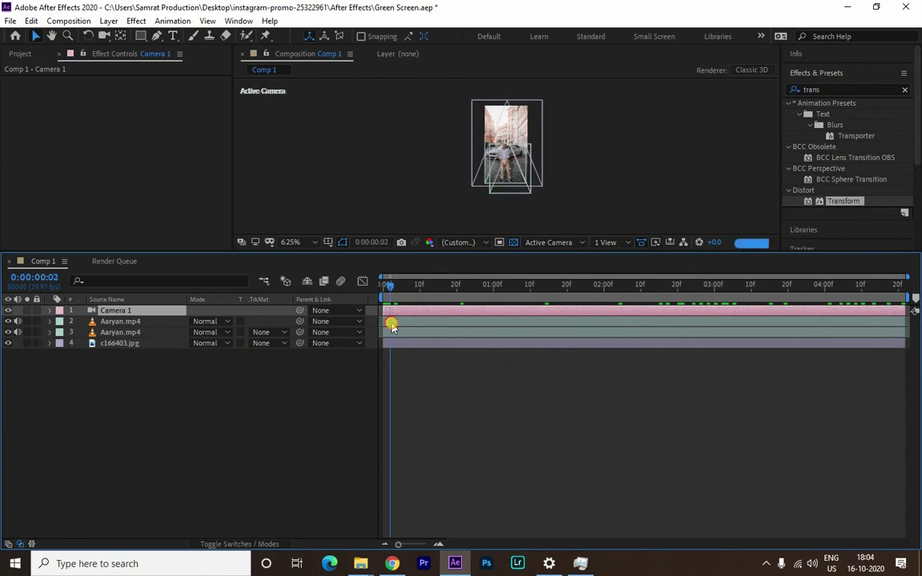
left_click(241, 366)
key("Home")
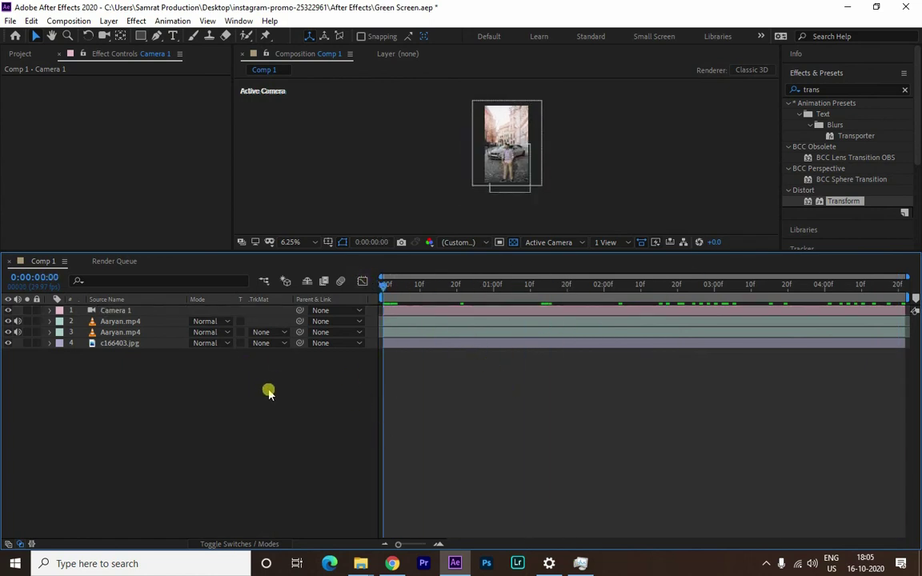
key("ctrl+m")
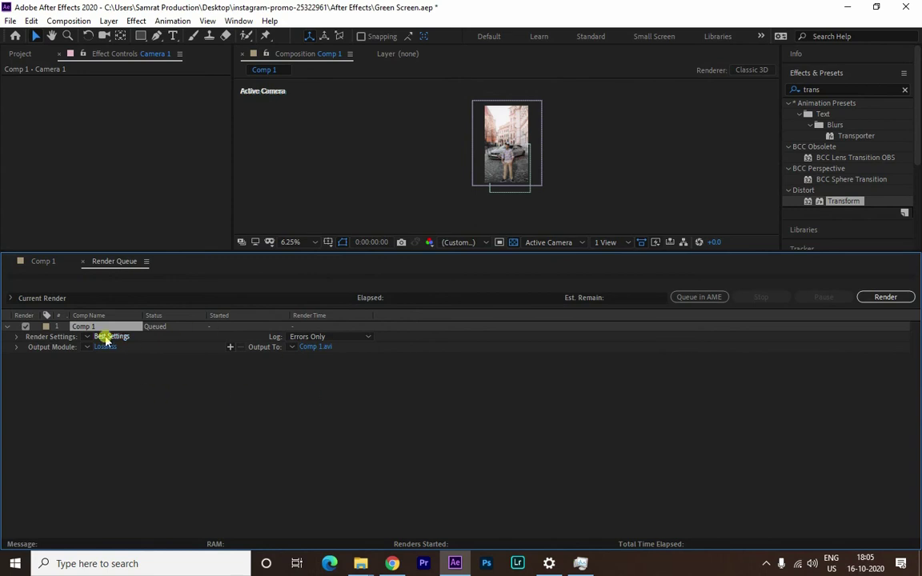
- Confirm Best Settings and queue Comp 1 in Media Encoder as an H.264 Comp 1.mp4
left_click(105, 336)
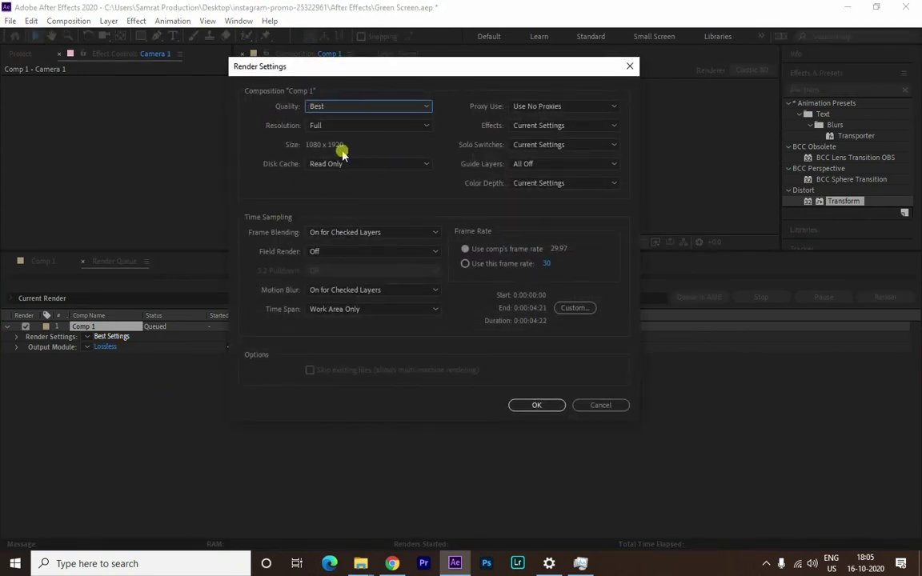
left_click(552, 404)
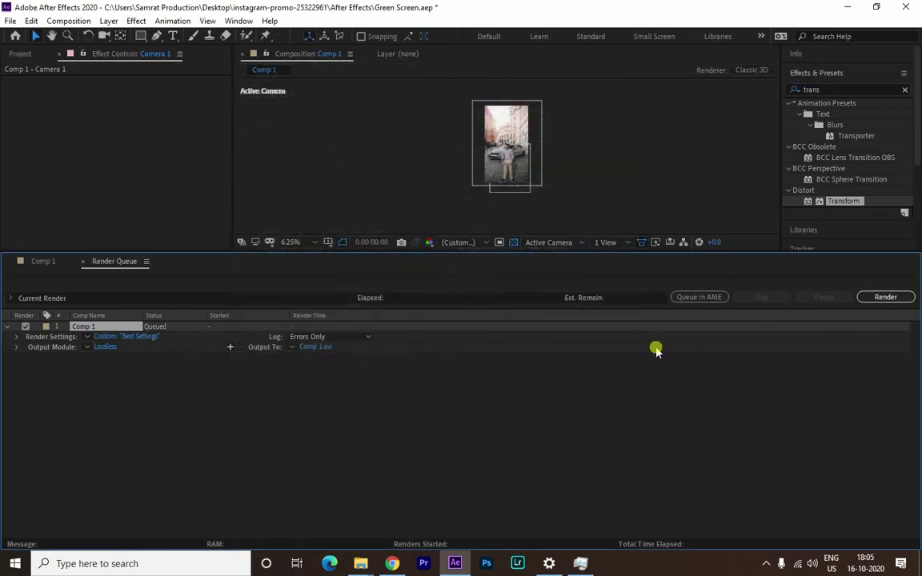
left_click(709, 298)
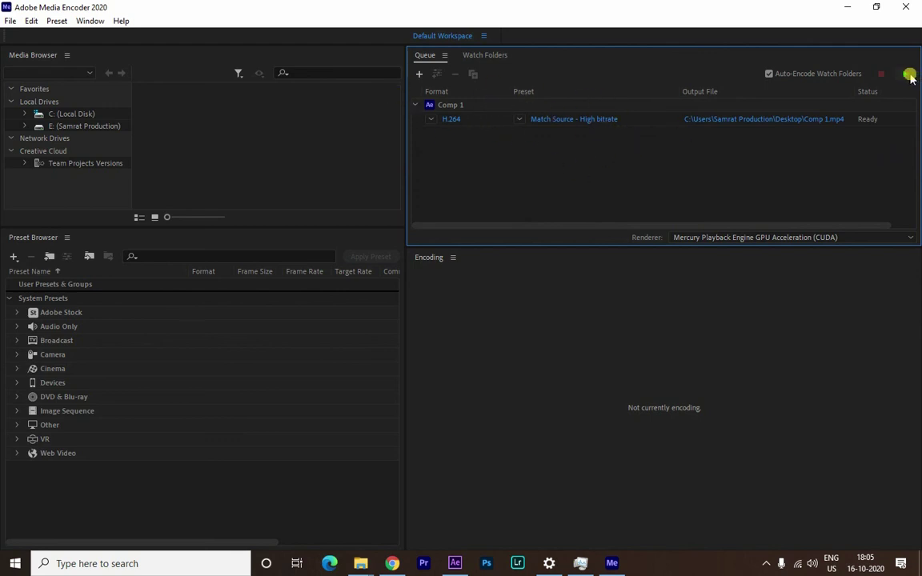
- Start encoding Comp 1.mp4, check CPU load in Task Manager, and launch Premiere Pro
left_click(905, 73)
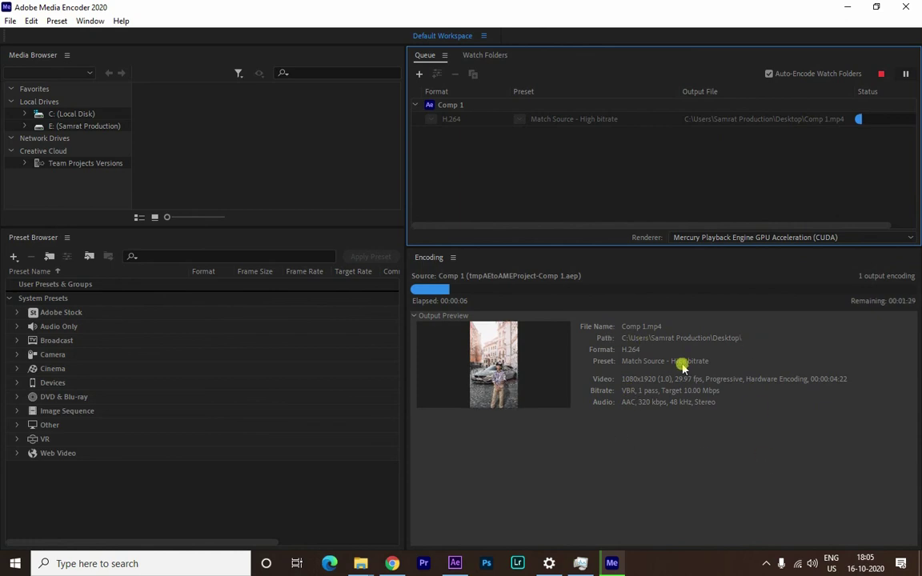
key("ctrl+shift+Escape")
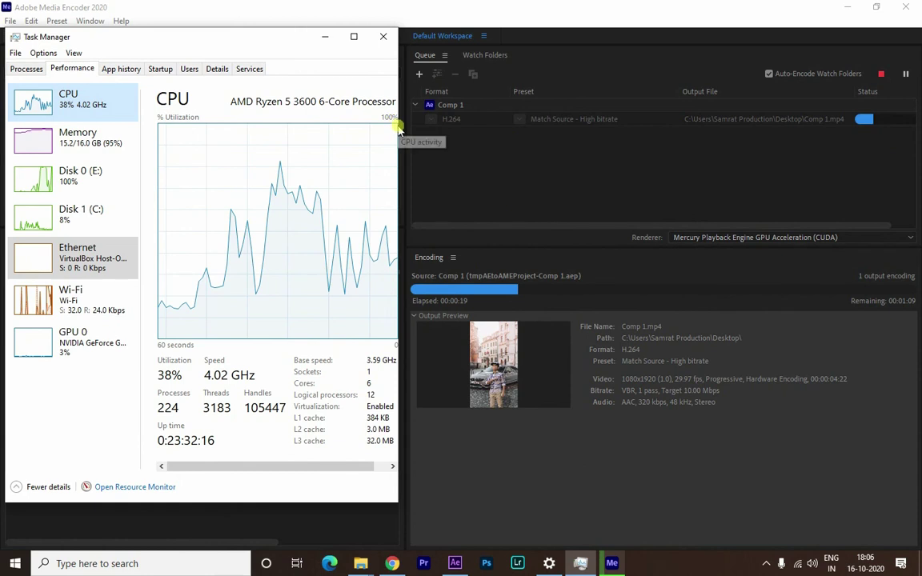
left_click(326, 39)
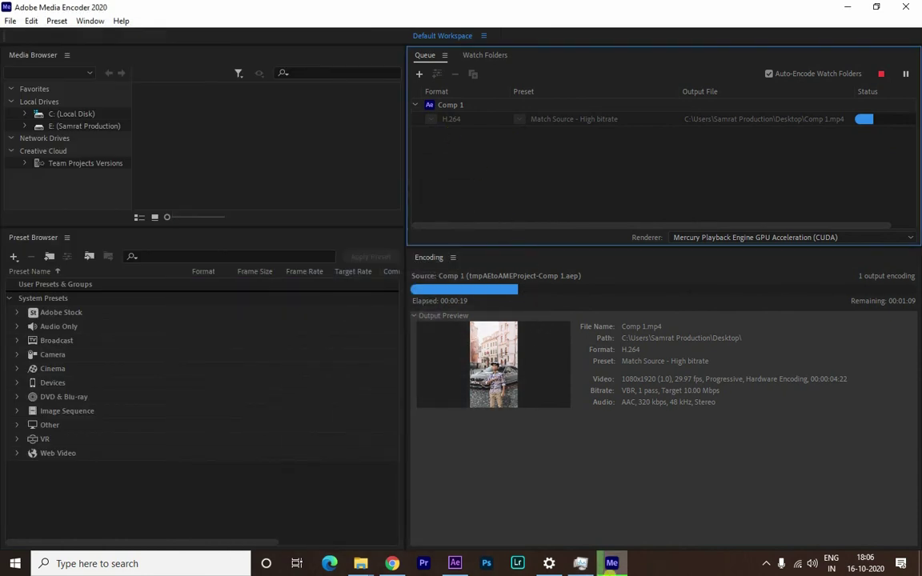
left_click(436, 565)
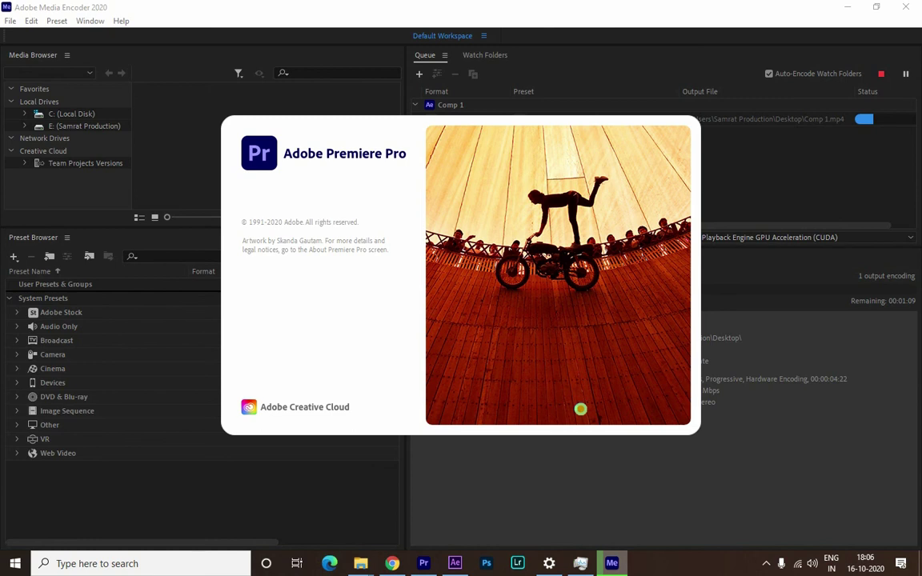
- Create and open a new, empty Premiere Pro project under a custom project name
left_click(768, 563)
right_click(804, 512)
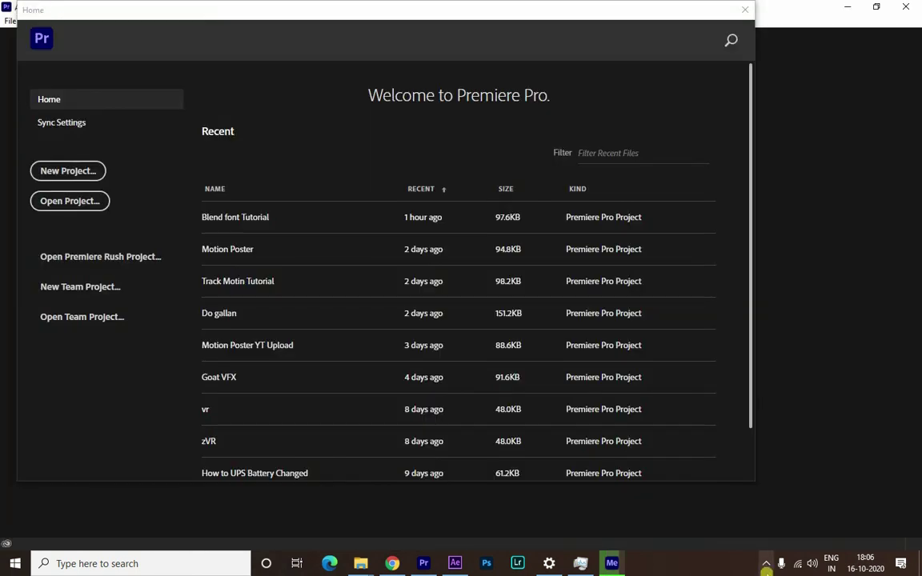
left_click(766, 563)
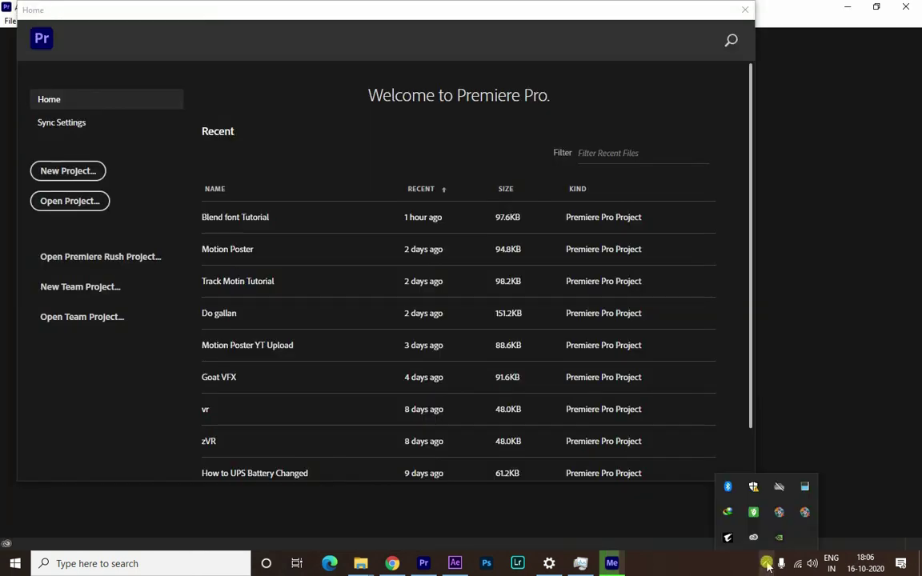
left_click(46, 174)
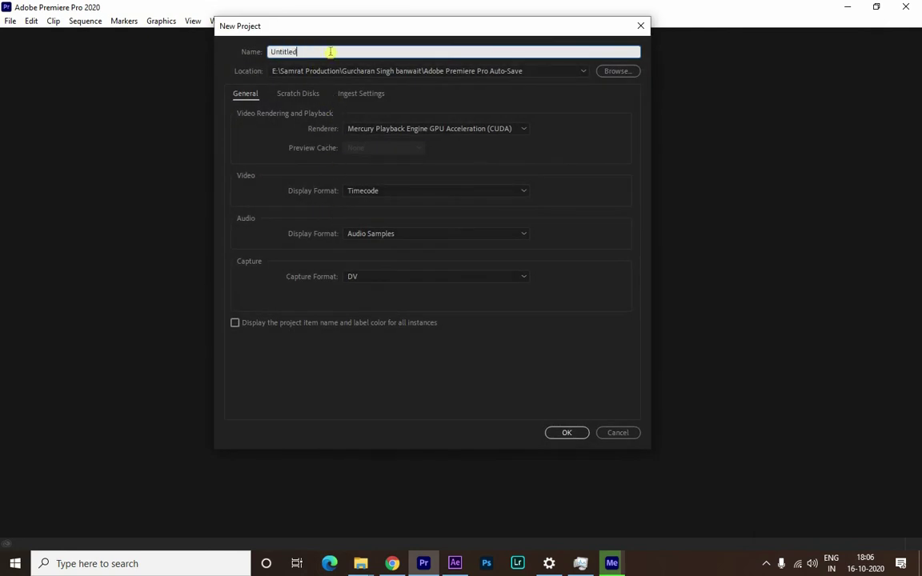
left_click(148, 52)
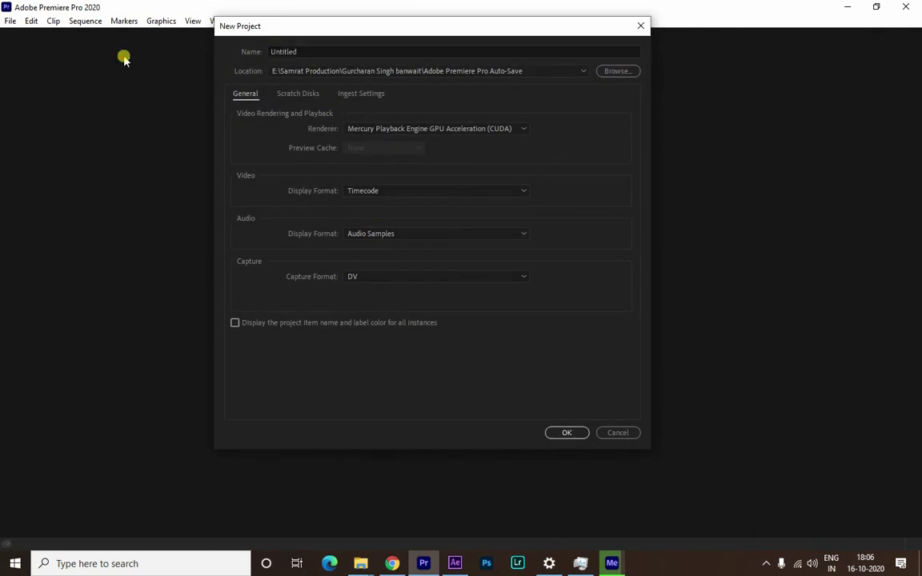
double_click(323, 53)
type("aa")
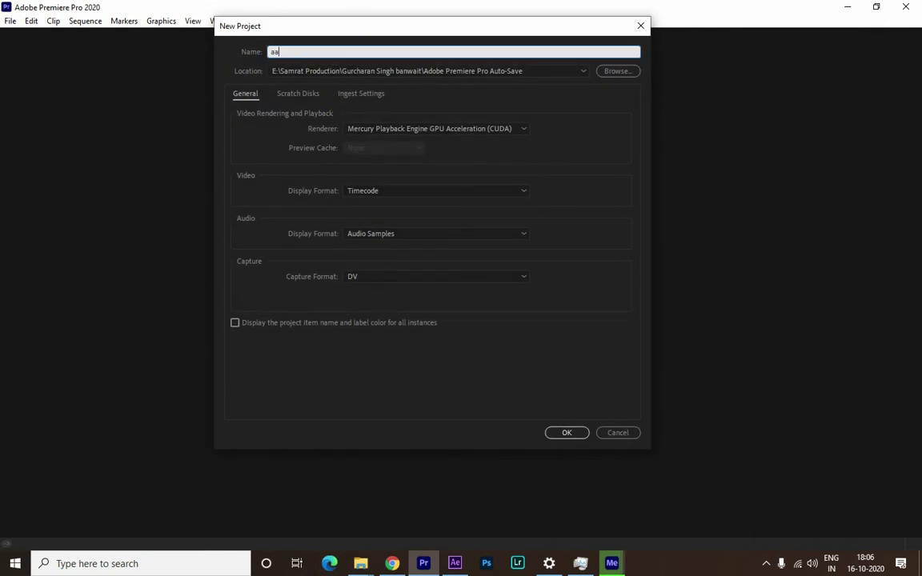
type("ab")
key("Return")
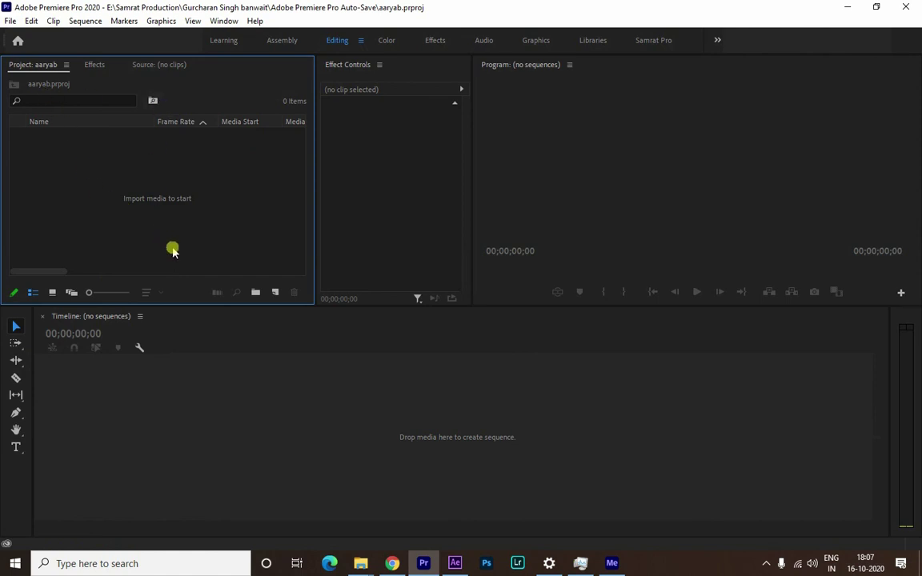
- Open the exported Comp 1.mp4 in VLC from Media Encoder's output folder
left_click(612, 560)
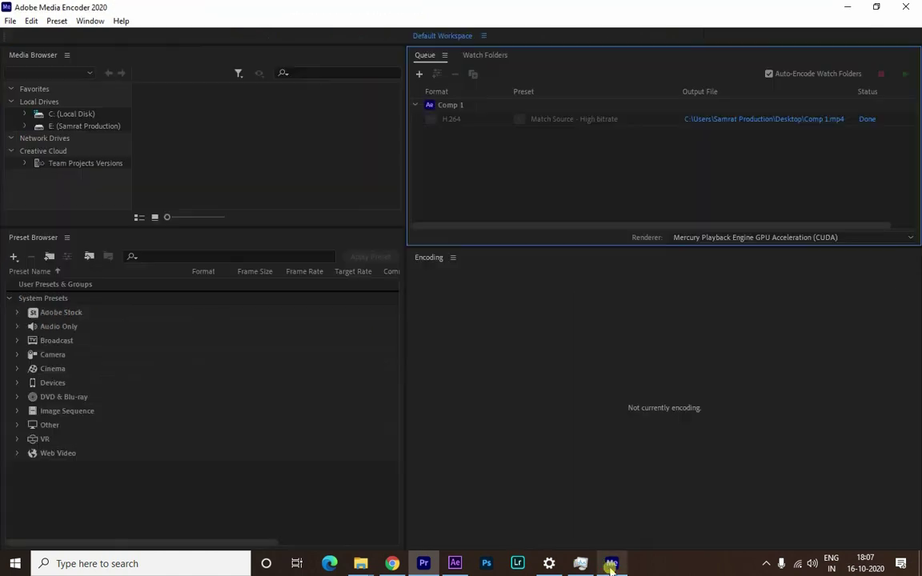
left_click(752, 120)
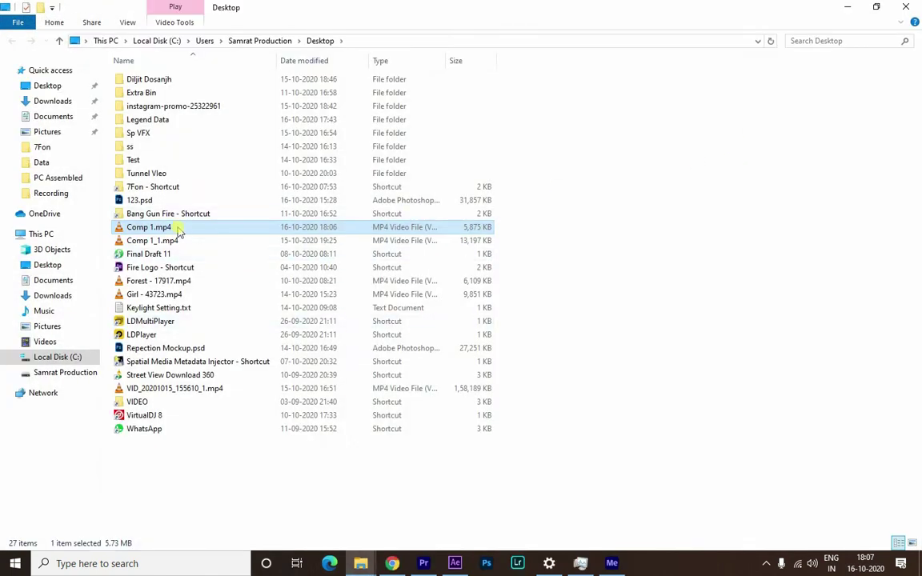
right_click(202, 232)
left_click(364, 232)
- Play Comp 1.mp4 at low volume, quit VLC, and drag the file toward Premiere
scroll(621, 364, "down", 9)
scroll(624, 368, "down", 9)
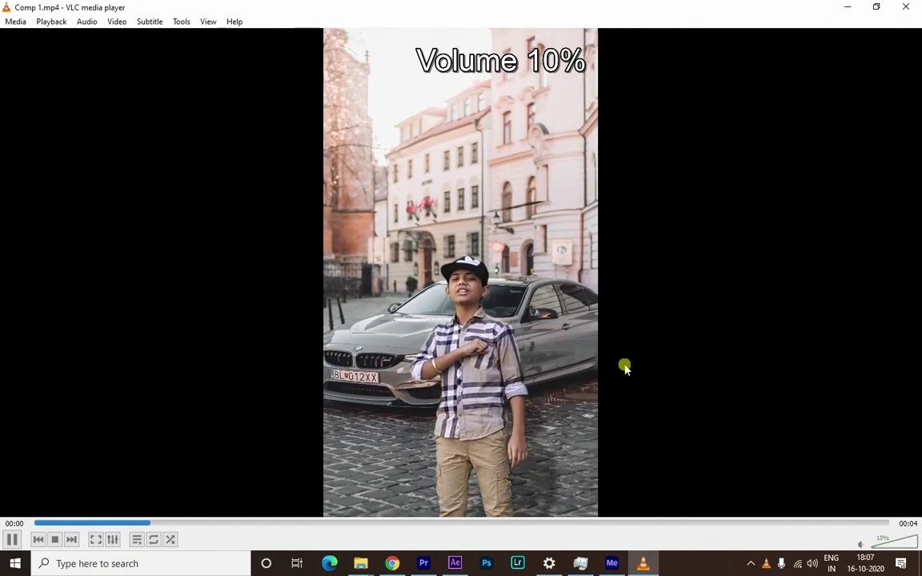
scroll(625, 369, "down", 2)
scroll(571, 403, "up", 1)
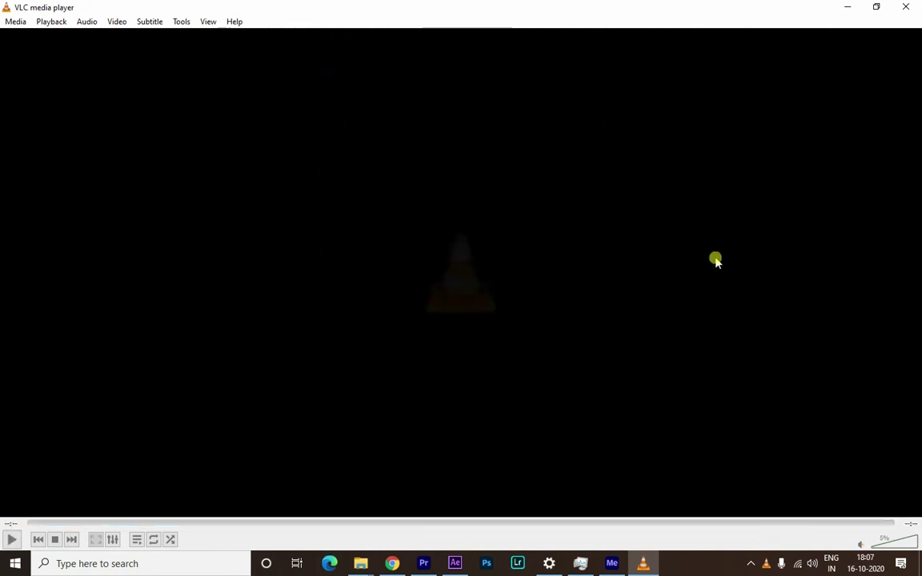
key("ctrl+q")
mouse_move(144, 230)
left_mouse_down()
mouse_move(461, 472)
mouse_move(88, 141)
mouse_move(451, 566)
left_mouse_up()
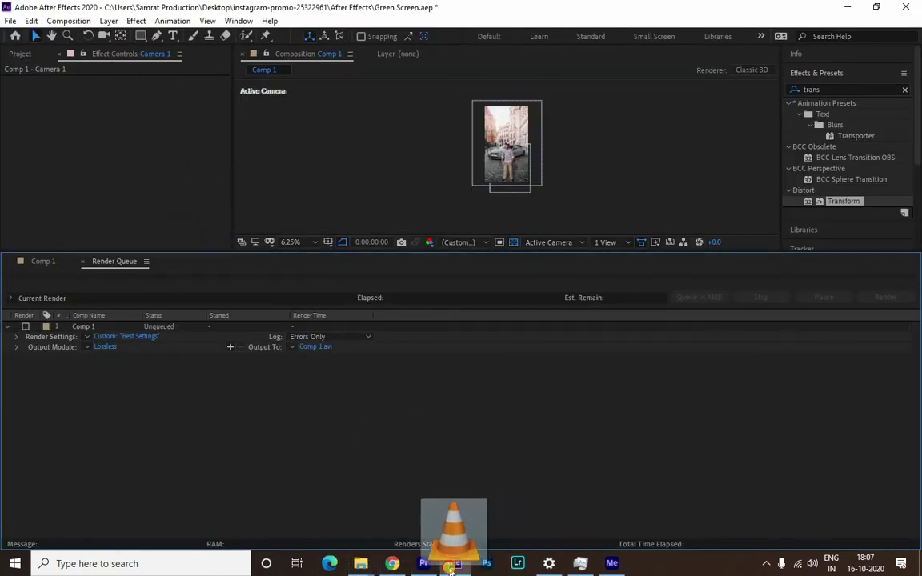
- Import Comp 1.mp4 into the project and create a Comp 1 sequence from it
left_click_drag(450, 566, 244, 258)
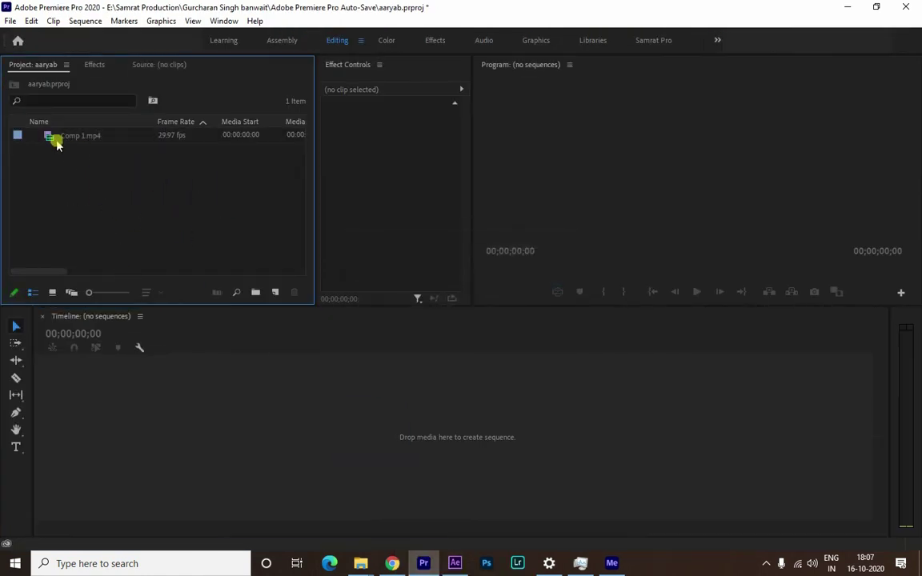
left_click(57, 144)
left_click_drag(95, 401, 112, 398)
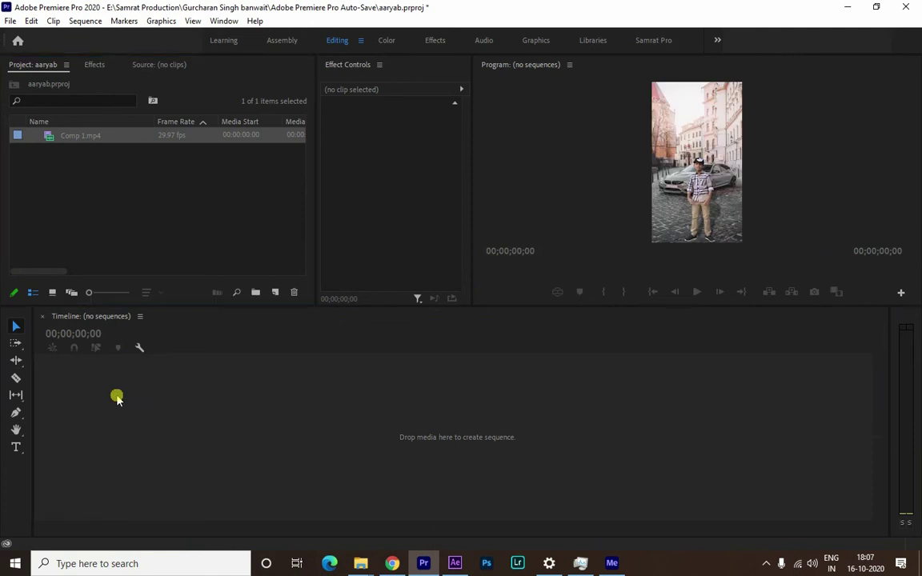
- Import the Legend song from Desktop > Legend Data and place it on audio track A3
double_click(80, 186)
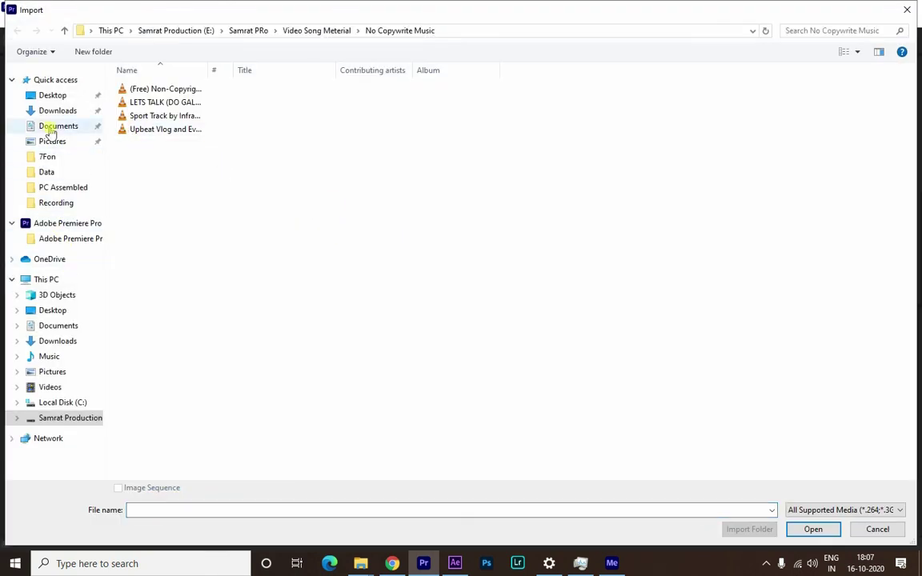
left_click(56, 95)
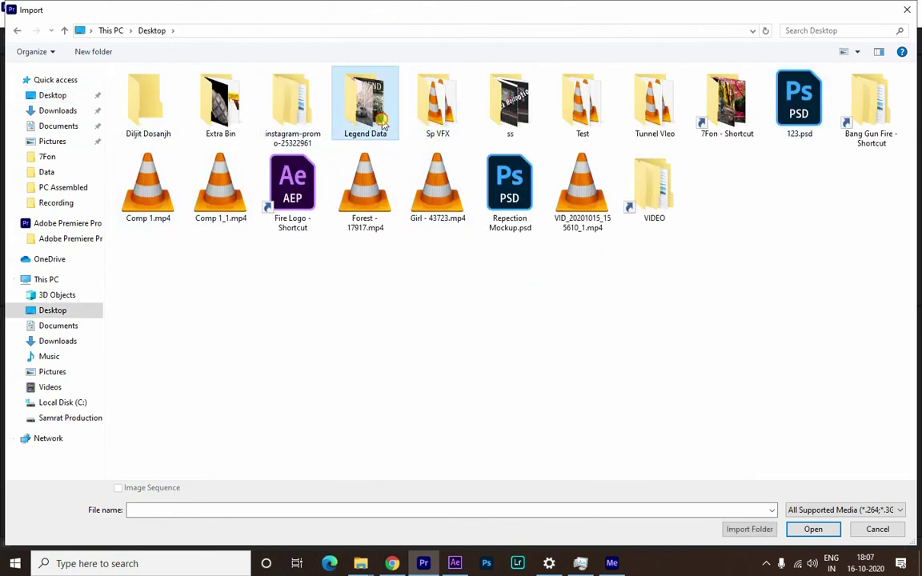
double_click(364, 100)
double_click(160, 115)
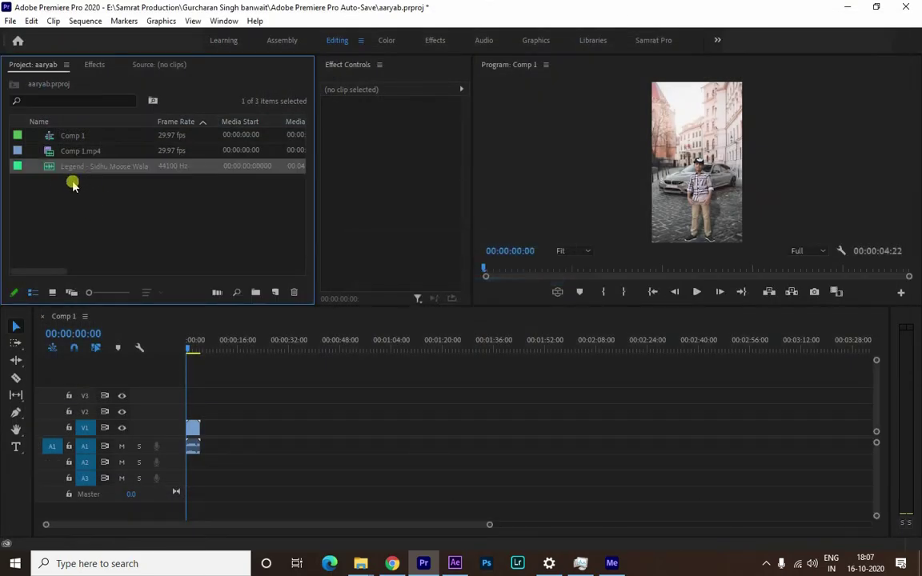
left_click_drag(72, 168, 184, 480)
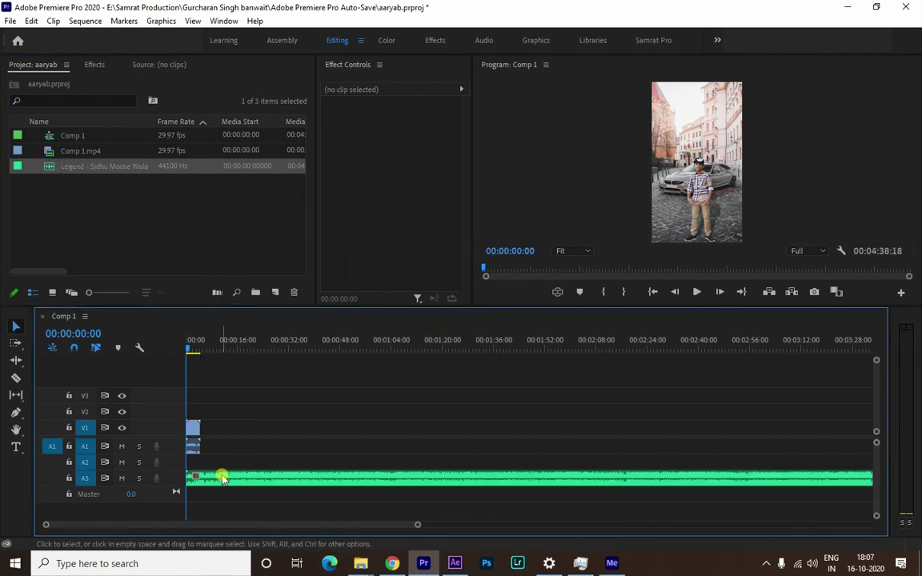
left_click_drag(417, 524, 214, 524)
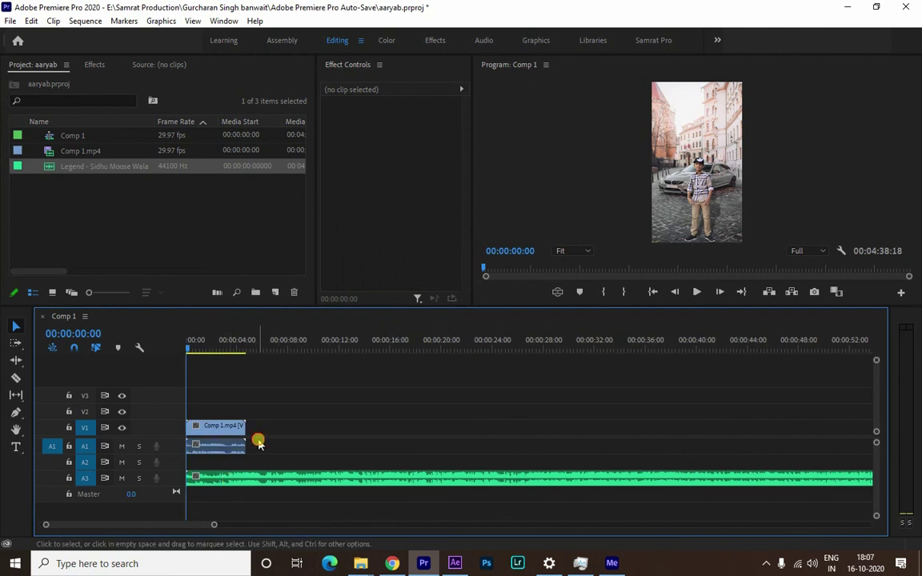
- Select the Legend music and Comp 1.mp4 clips and open their context menu
left_click(236, 478)
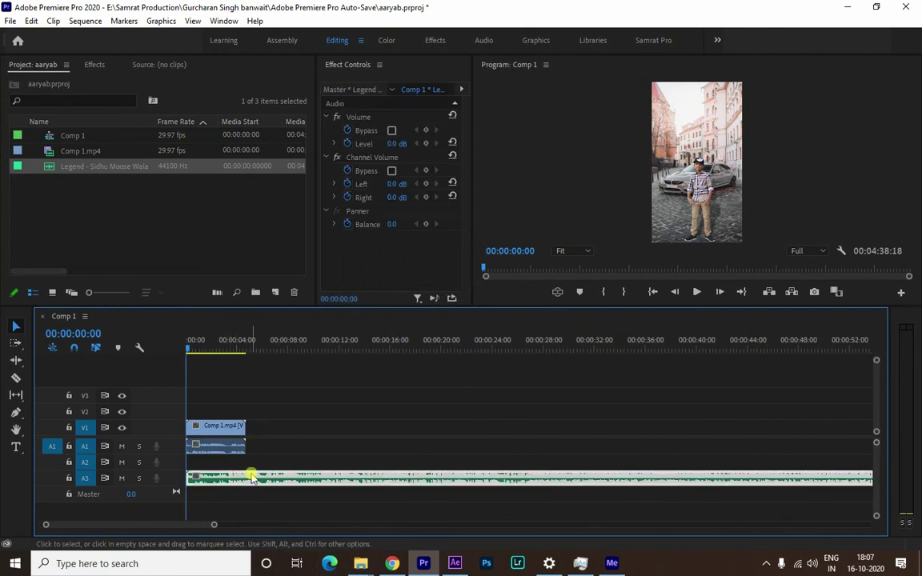
left_click(224, 444)
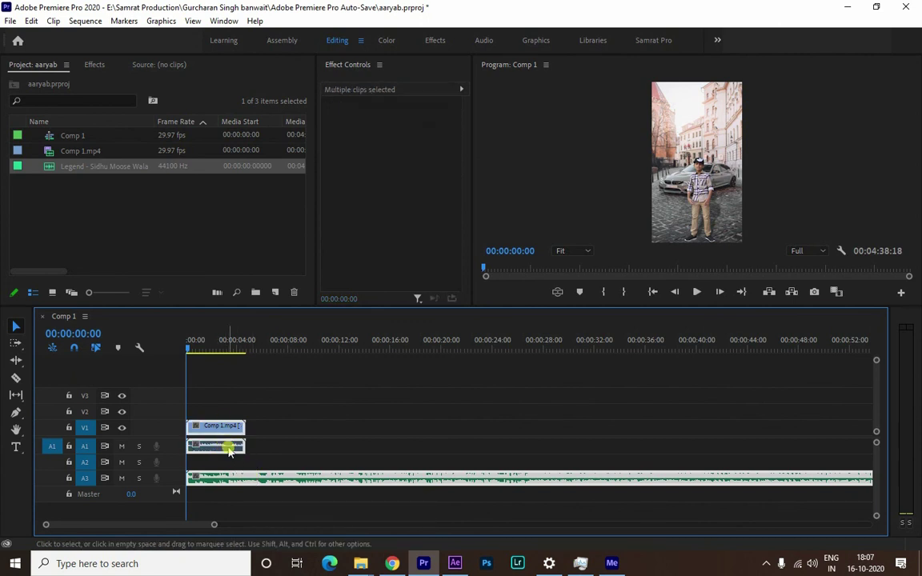
right_click(230, 451)
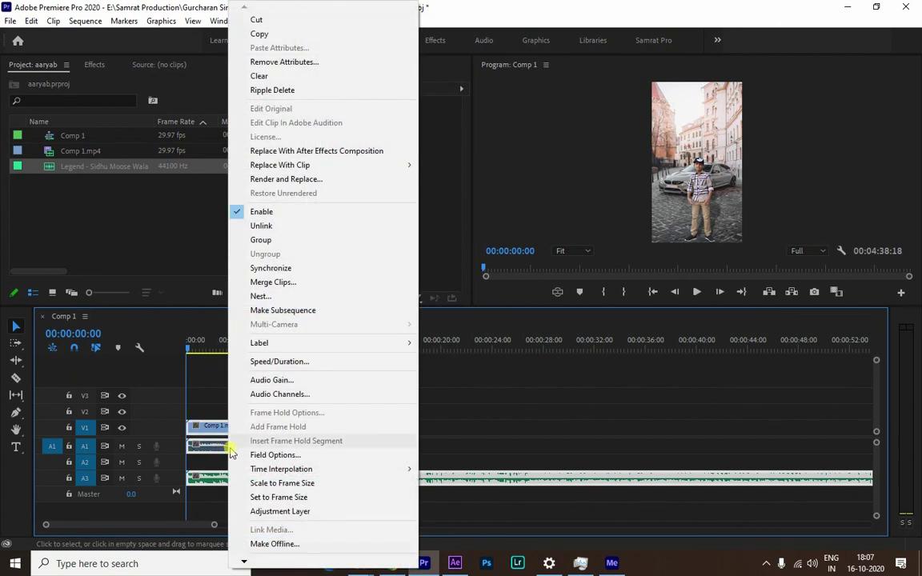
left_click(304, 268)
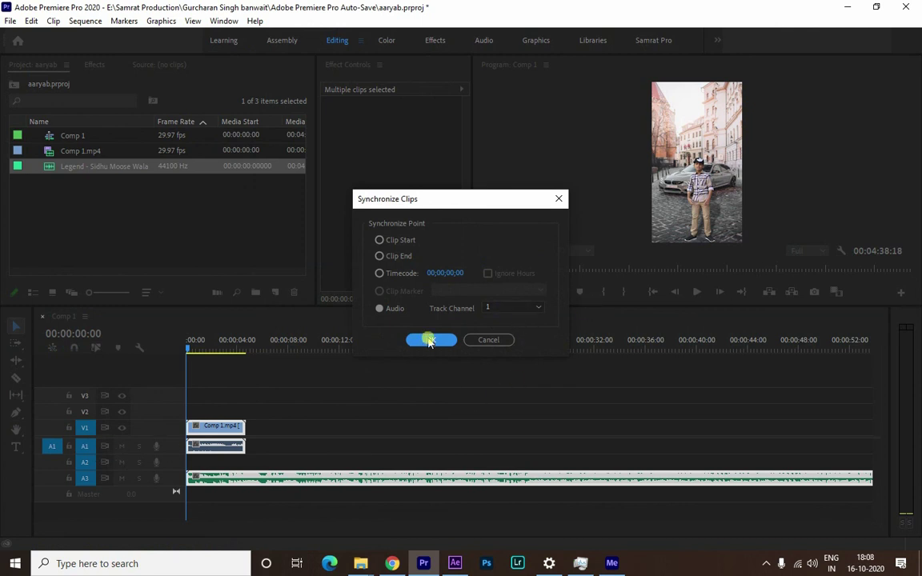
left_click(520, 311)
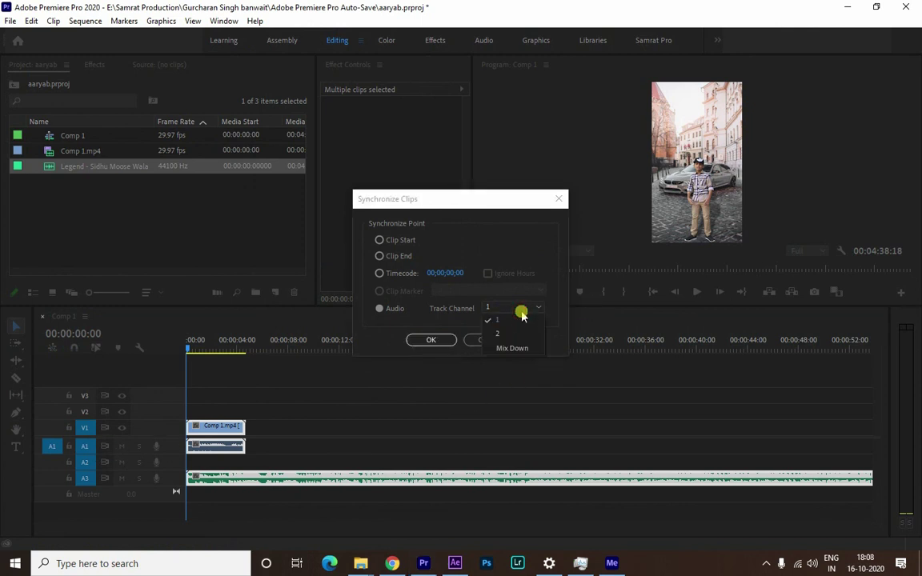
left_click(521, 313)
left_click(431, 343)
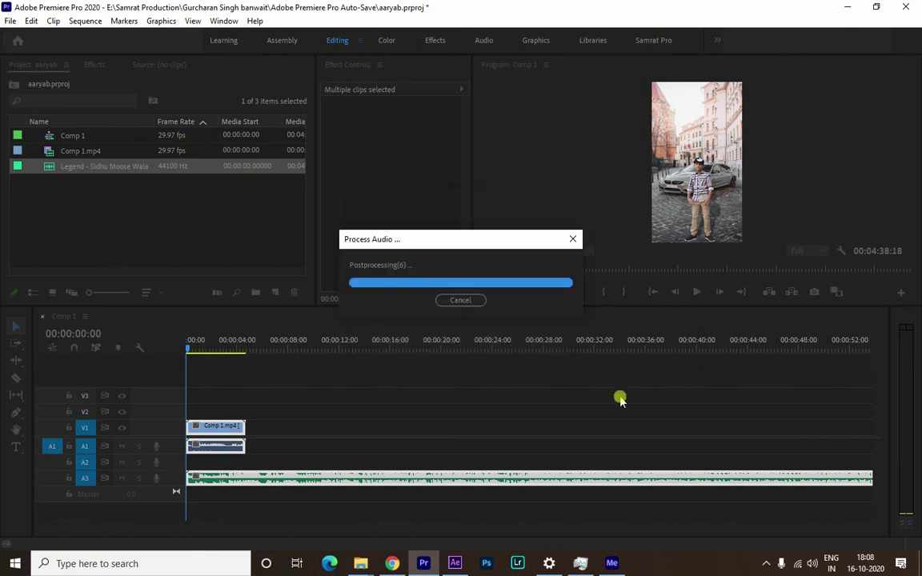
left_click(566, 298)
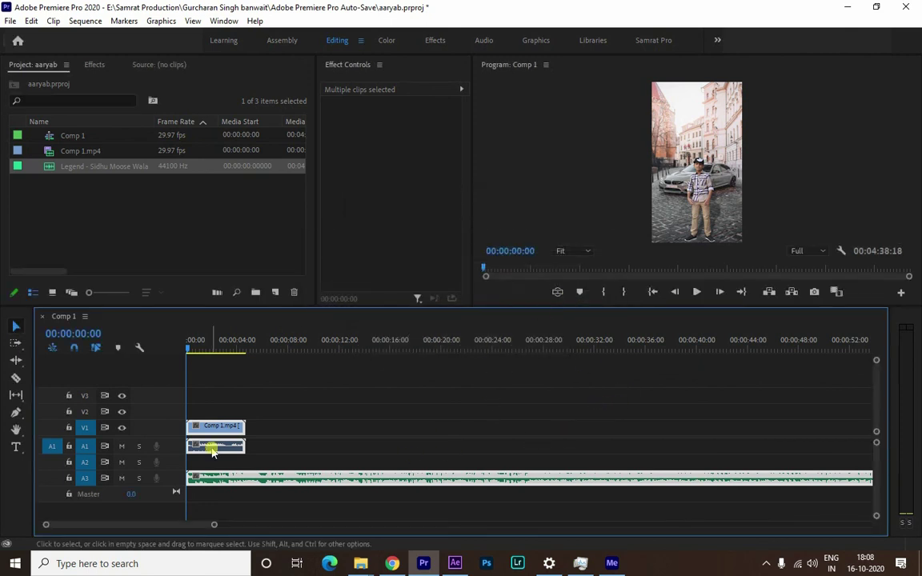
left_click(318, 464)
left_click(237, 426)
left_click(262, 461)
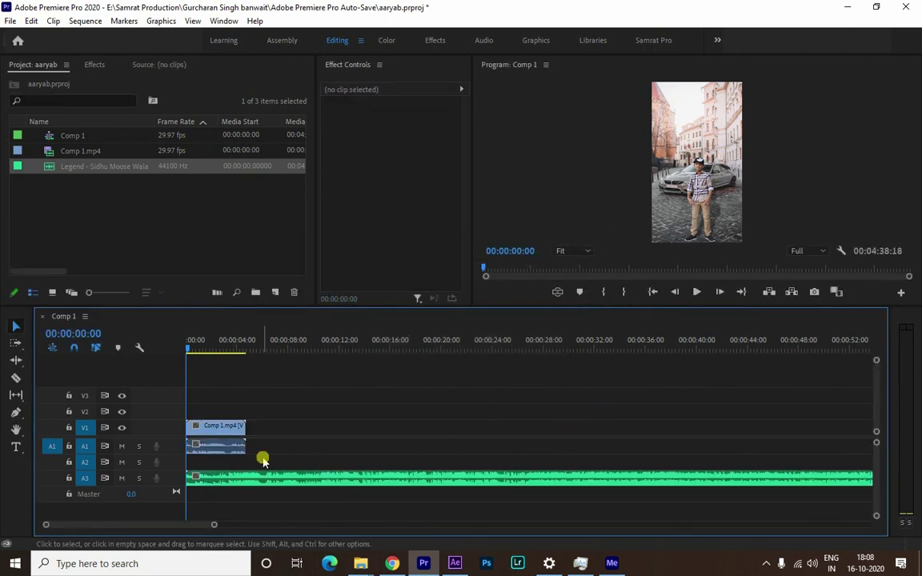
left_click(268, 480)
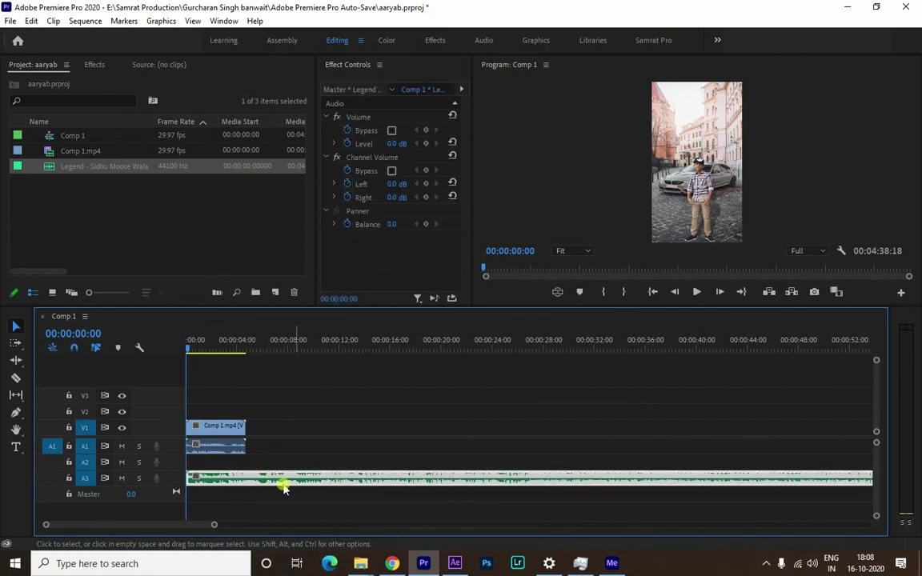
left_click(238, 447)
left_click(308, 449)
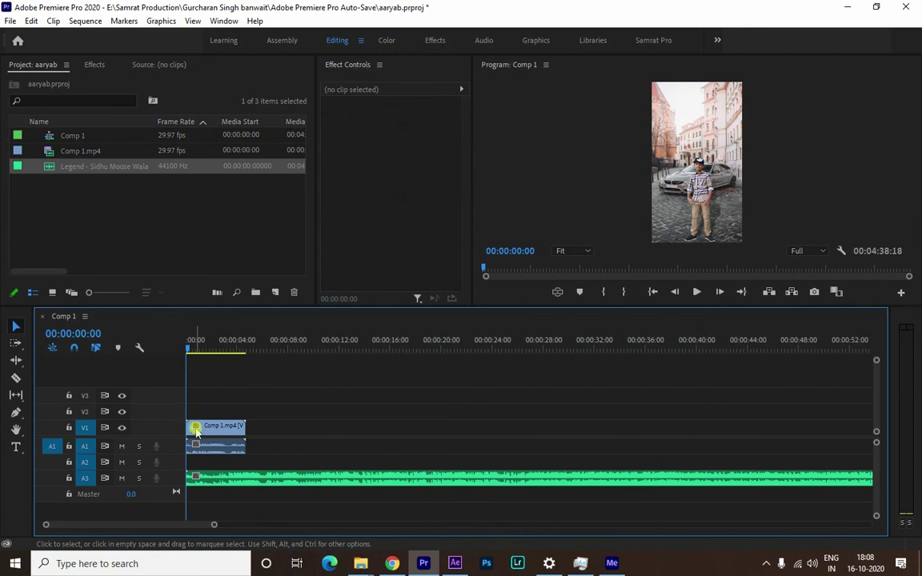
- Select the Comp 1.mp4 clip and browse its Effect Controls for the audio settings
left_click(196, 428)
left_click(327, 434)
left_click(220, 448)
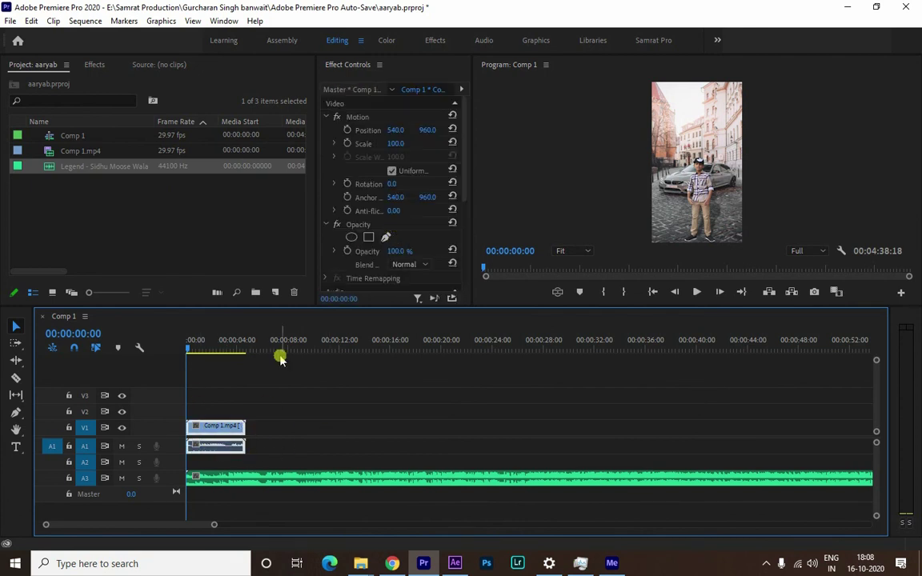
scroll(400, 168, "down", 1)
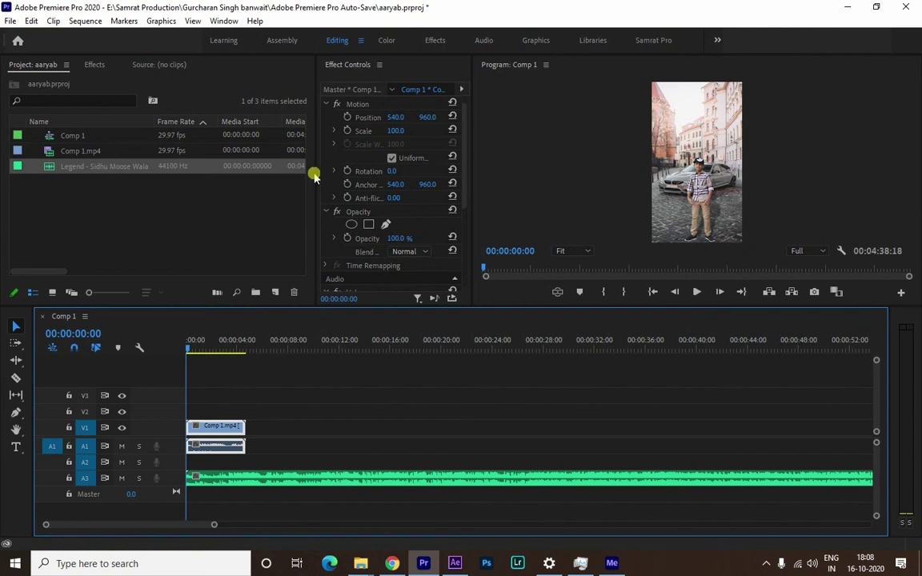
left_click_drag(313, 176, 112, 172)
scroll(181, 184, "down", 1)
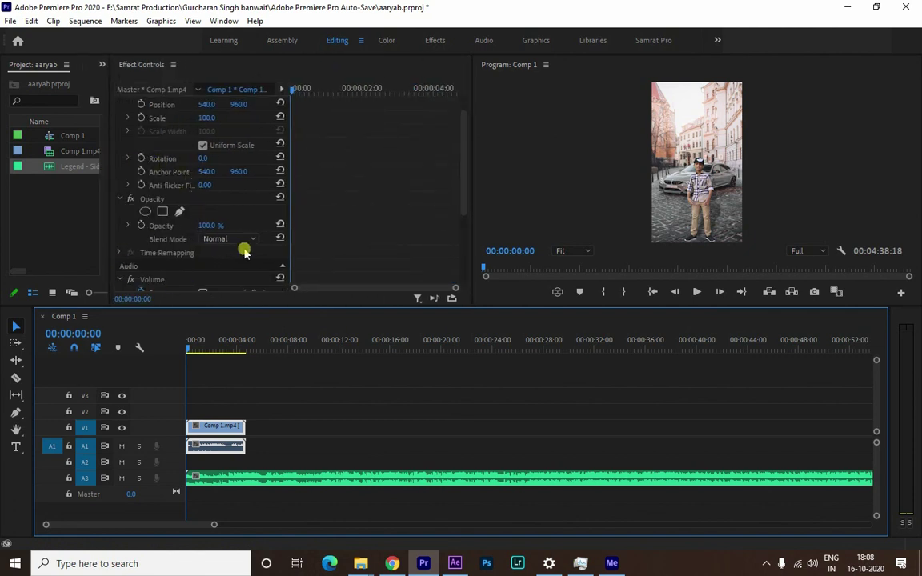
scroll(200, 180, "down", 3)
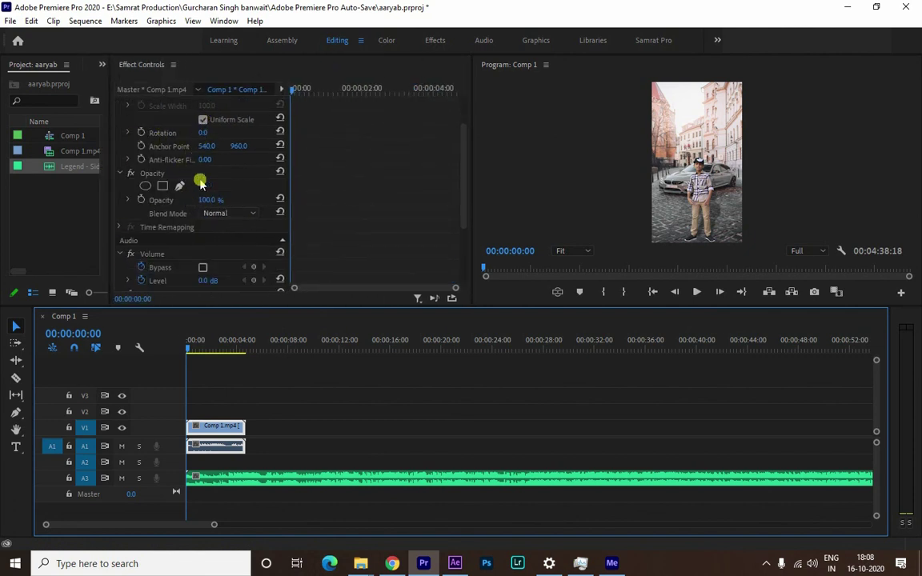
scroll(202, 192, "down", 3)
scroll(206, 216, "down", 3)
scroll(208, 222, "up", 4)
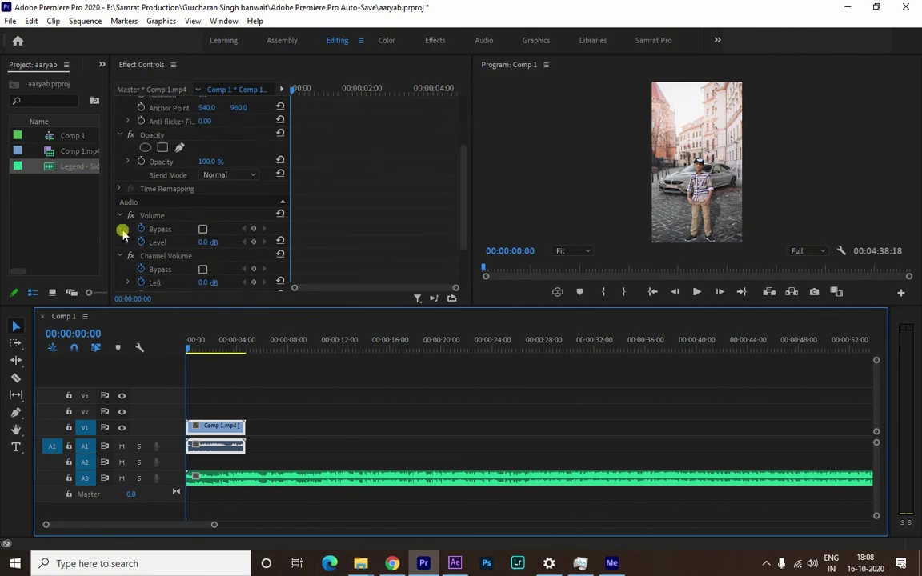
scroll(159, 264, "down", 1)
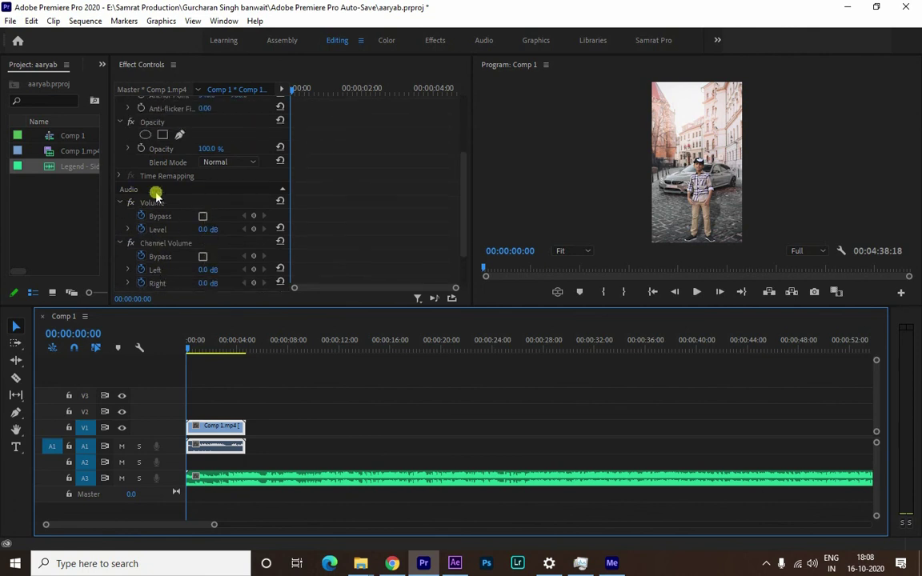
scroll(175, 174, "up", 2)
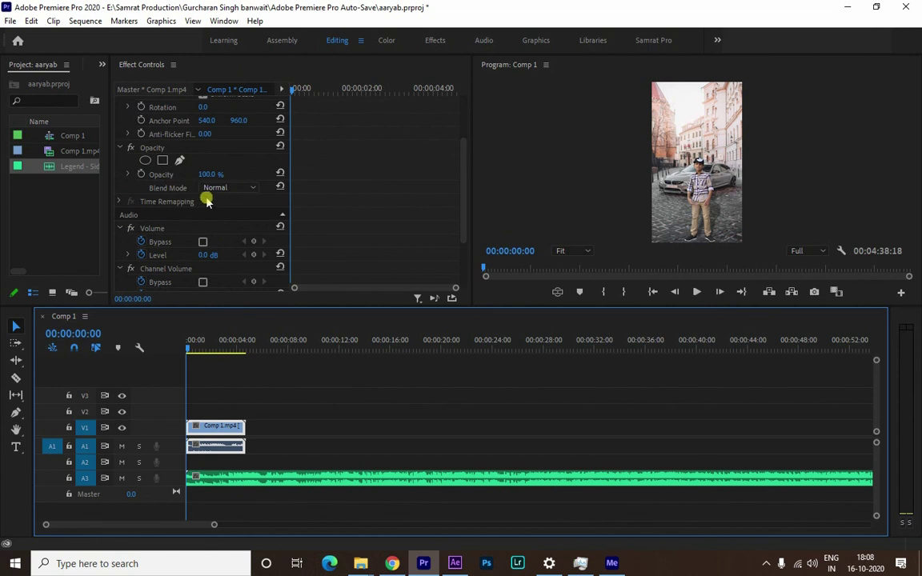
- Set the Comp 1.mp4 clip's audio Volume Level to 6.4 dB
left_click(261, 430)
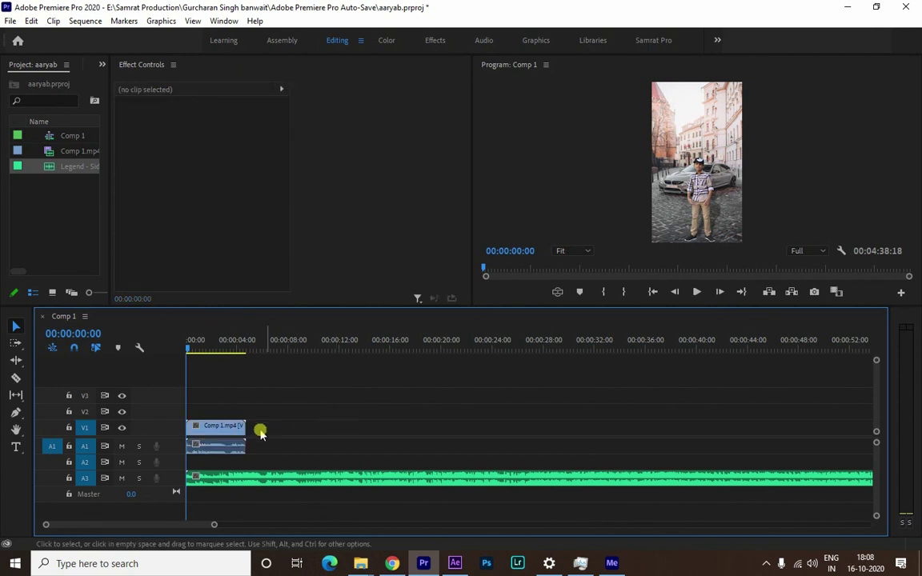
left_click(240, 431)
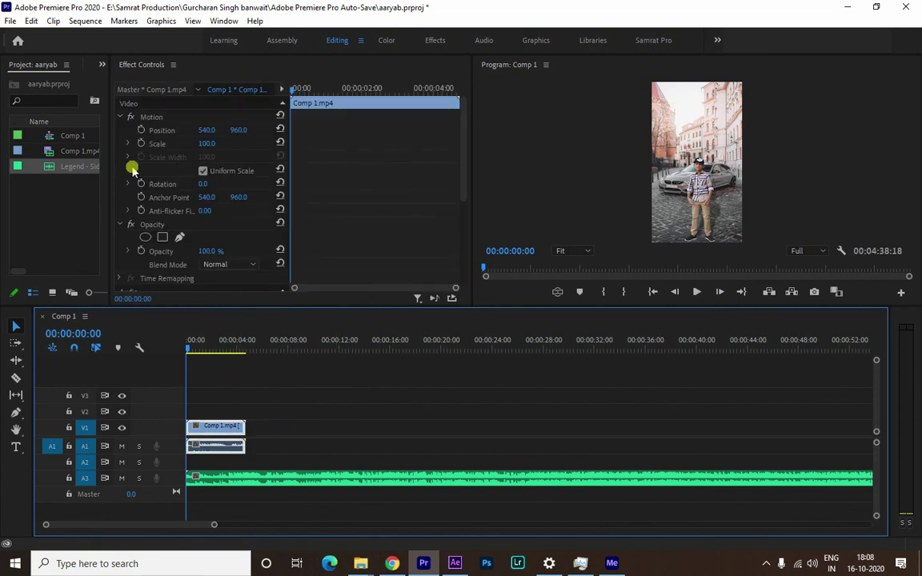
scroll(172, 234, "down", 2)
scroll(156, 248, "down", 3)
scroll(176, 248, "down", 3)
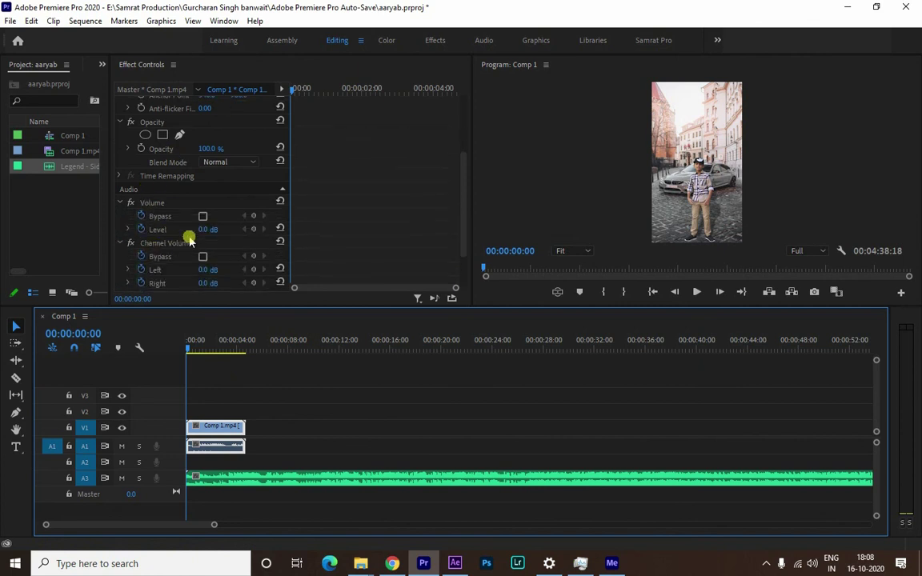
left_click(158, 231)
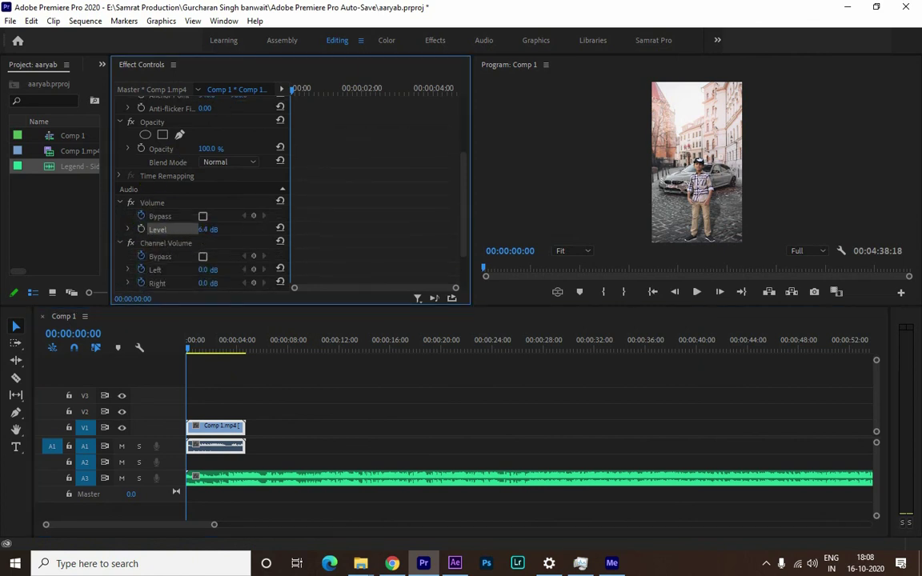
left_click(240, 479)
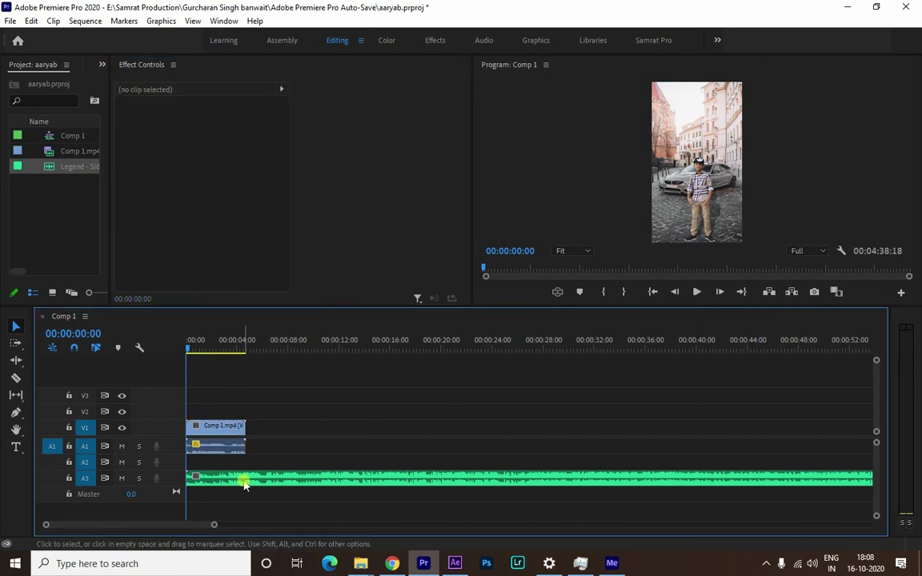
- Move the Comp 1.mp4 video and audio clips to start near 8 seconds
left_click(218, 449)
left_click_drag(218, 450, 326, 450)
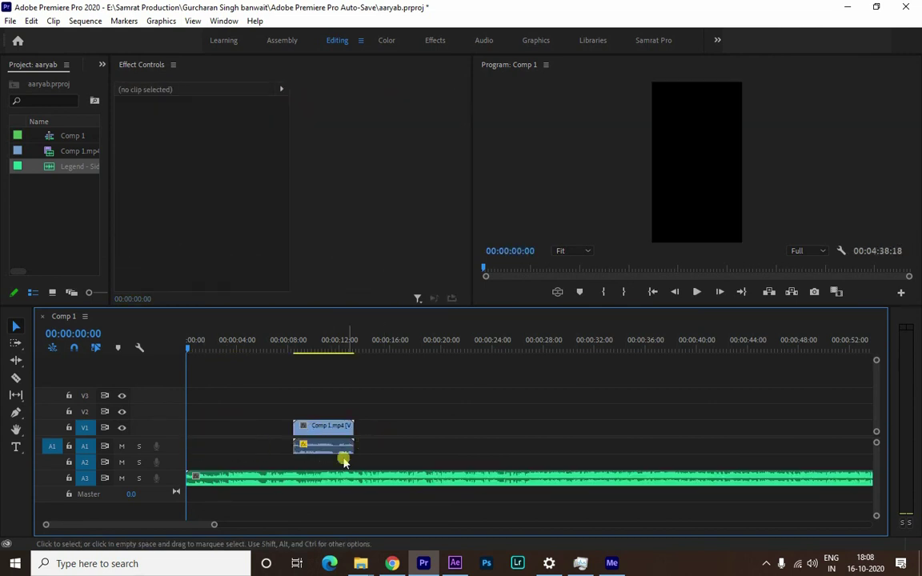
left_click(327, 451, "shift")
- Try synchronizing the clips by audio, dismiss the failure alert, and play from about 8 seconds
right_click(327, 450)
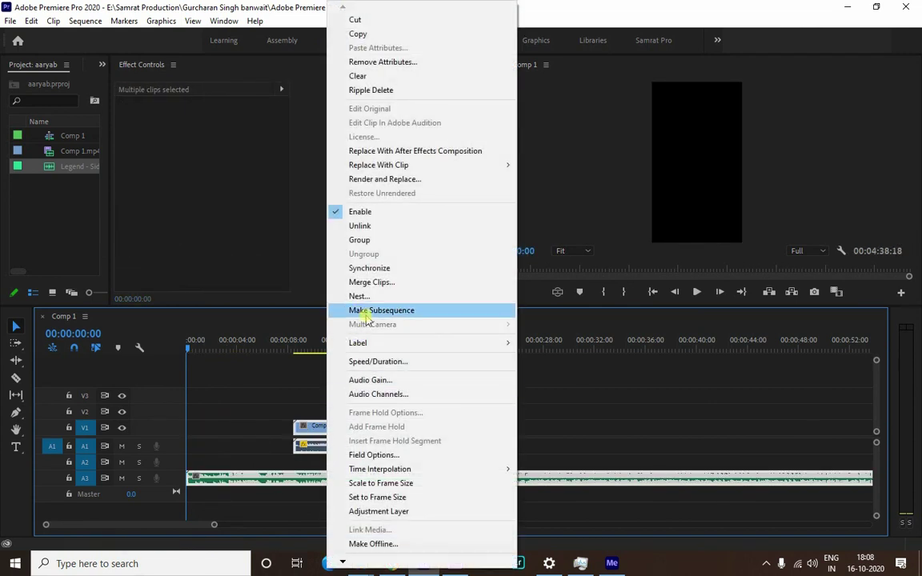
left_click(365, 272)
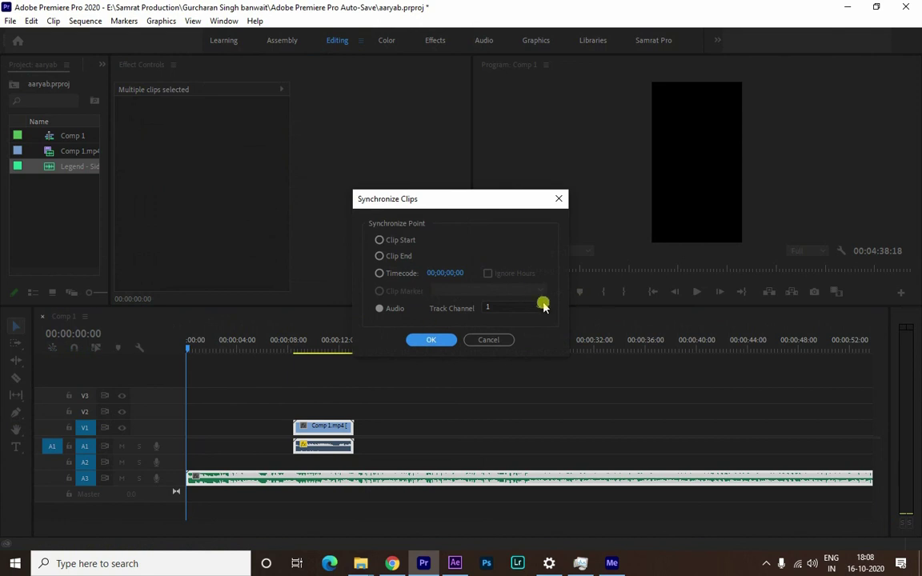
left_click(429, 342)
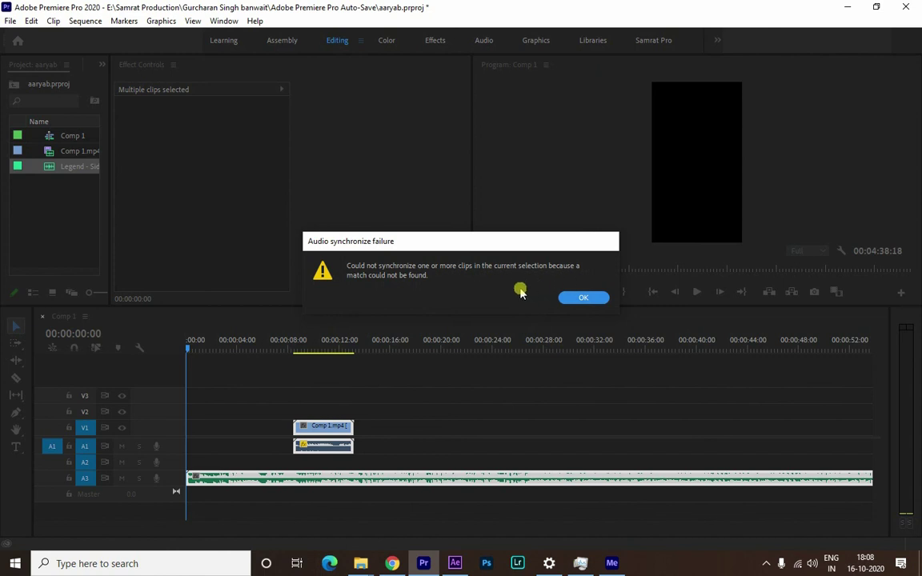
left_click(596, 298)
left_click_drag(320, 342, 290, 353)
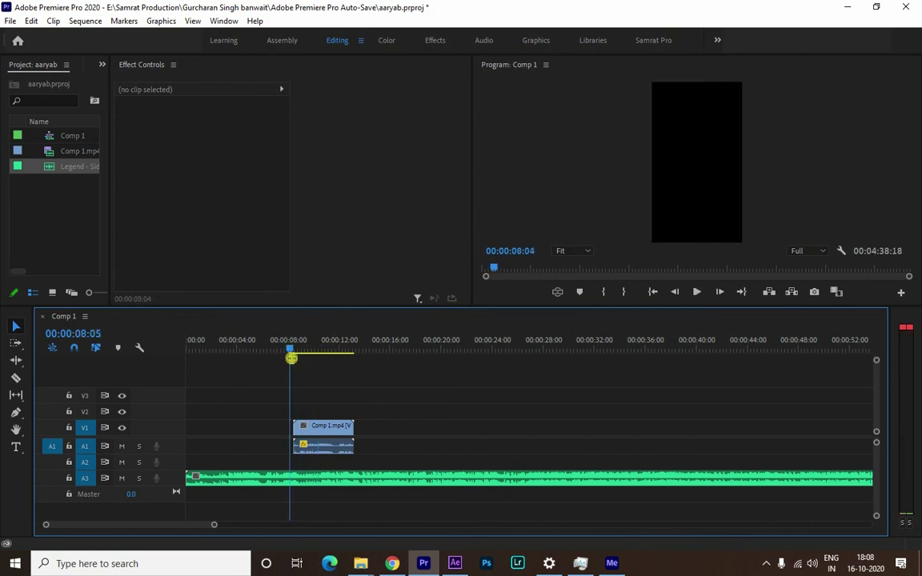
key("space")
- Show the Desktop files as Large icons and select the exported Comp 1.mp4
left_click(456, 563)
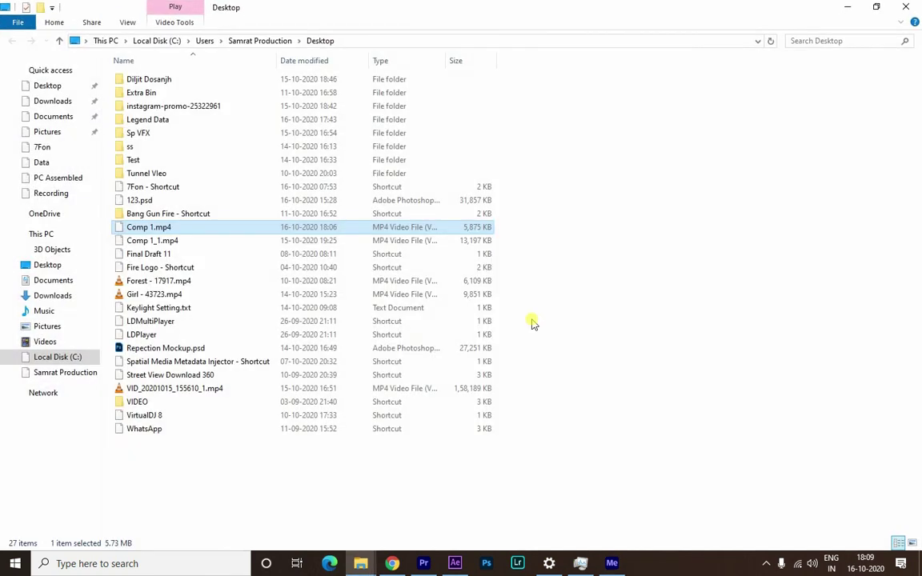
left_click(128, 21)
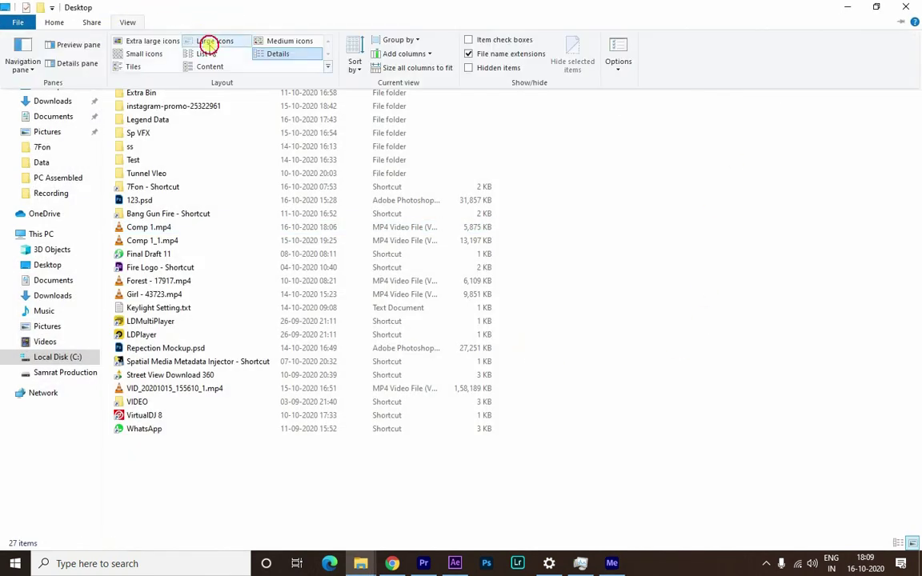
left_click(206, 41)
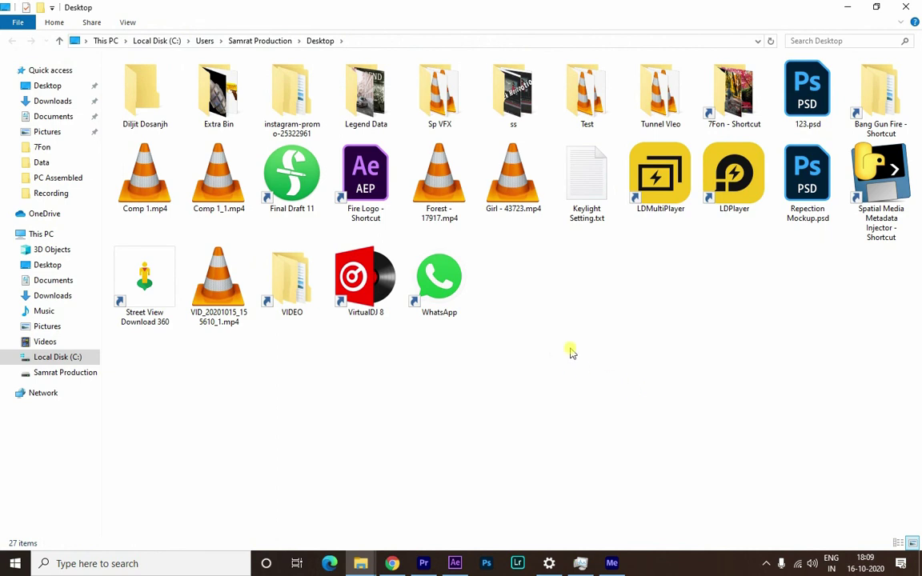
left_click(513, 180)
left_click(216, 180)
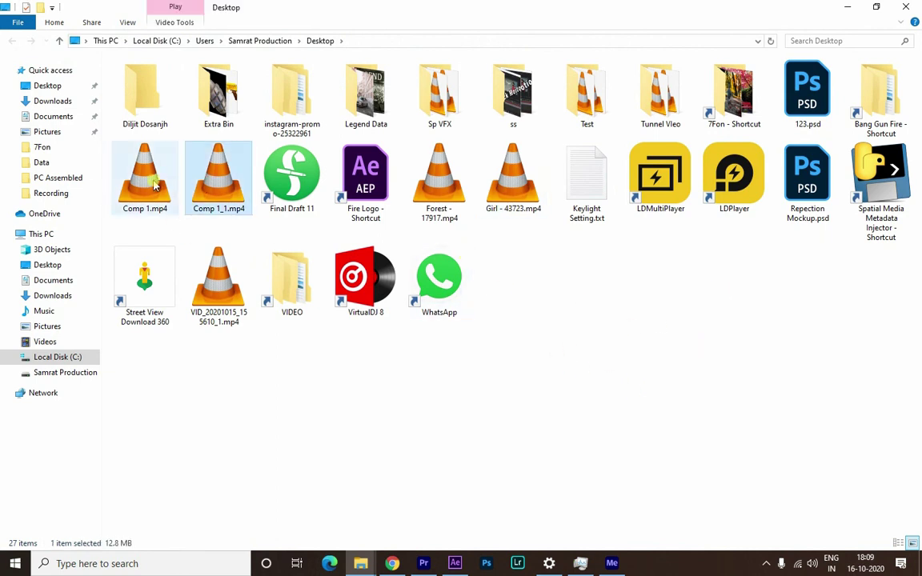
left_click(145, 180)
- Play Comp 1.mp4 full screen in VLC from 00:00, then exit full screen and close VLC
key("Return")
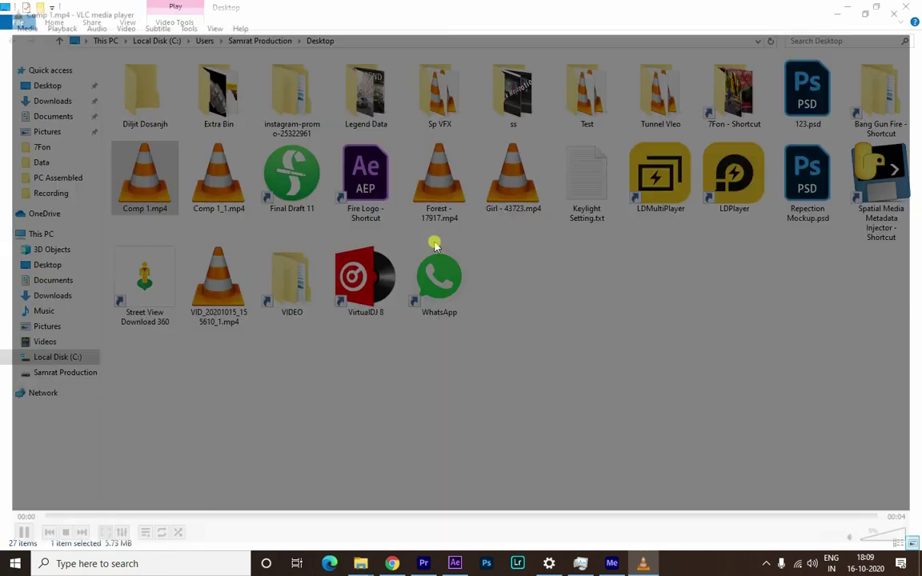
double_click(638, 339)
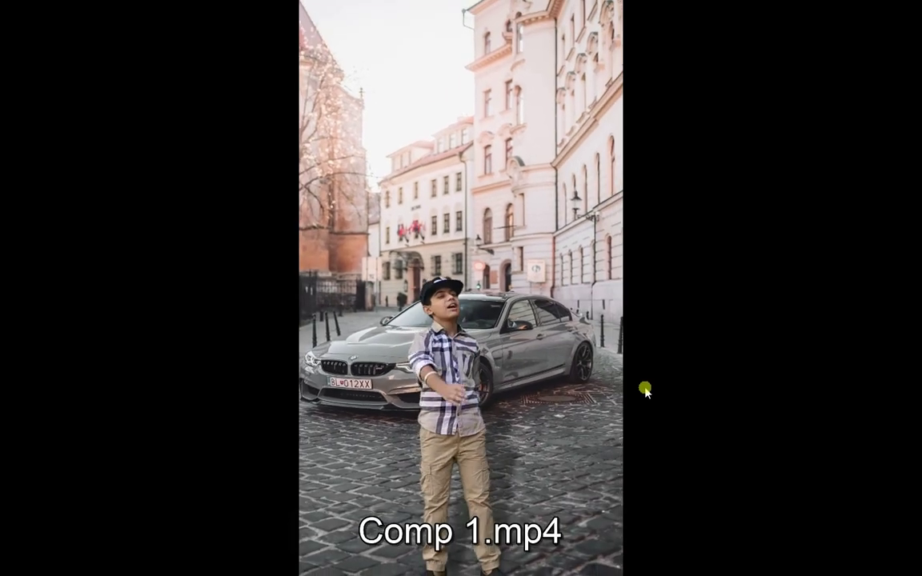
key("space")
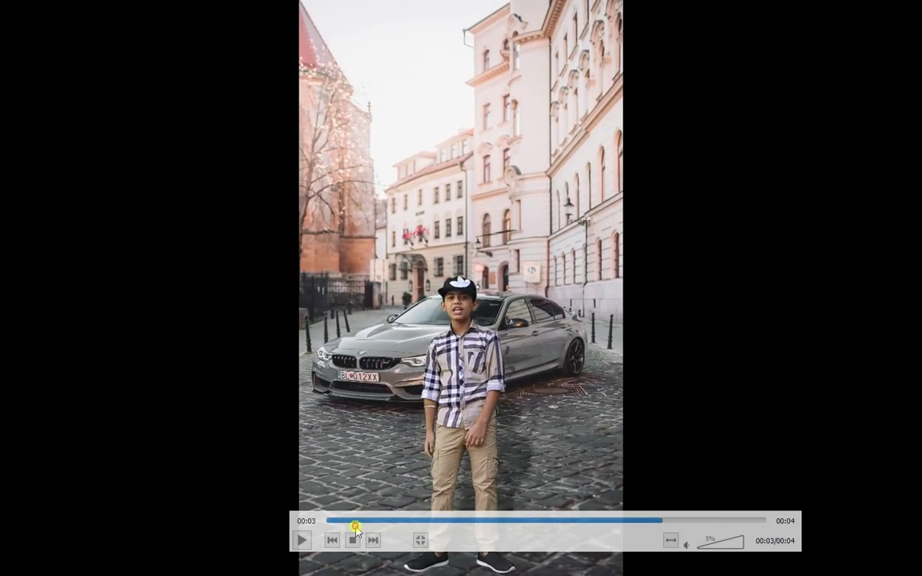
left_click(352, 521)
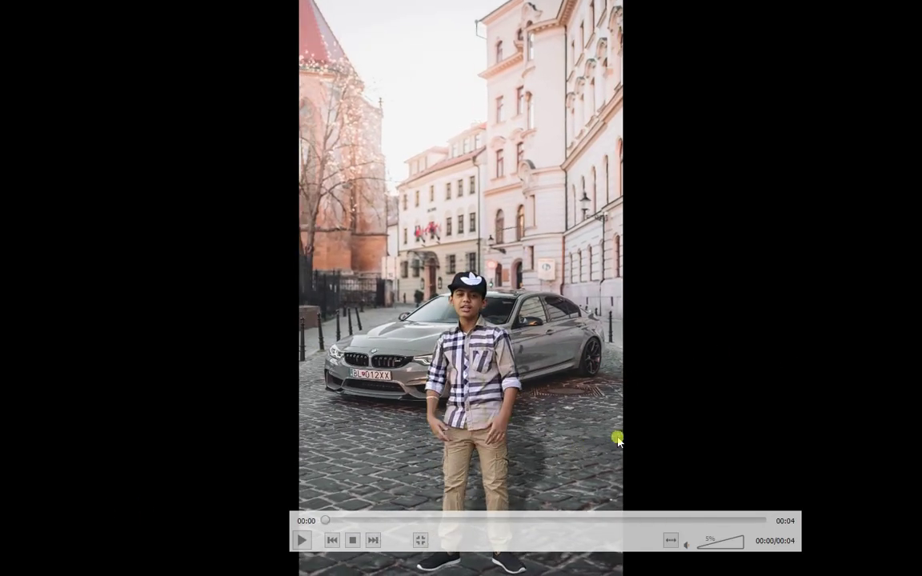
key("space")
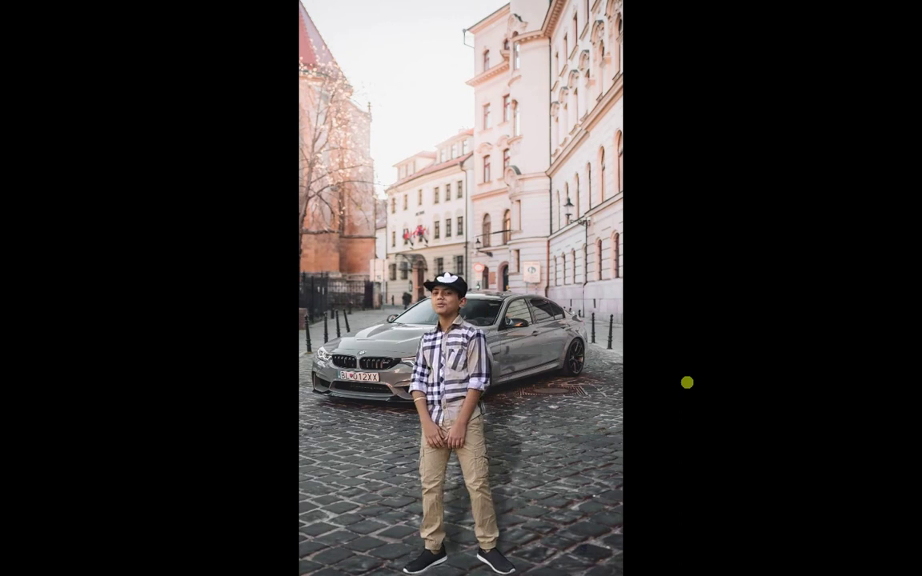
key("space")
key("space")
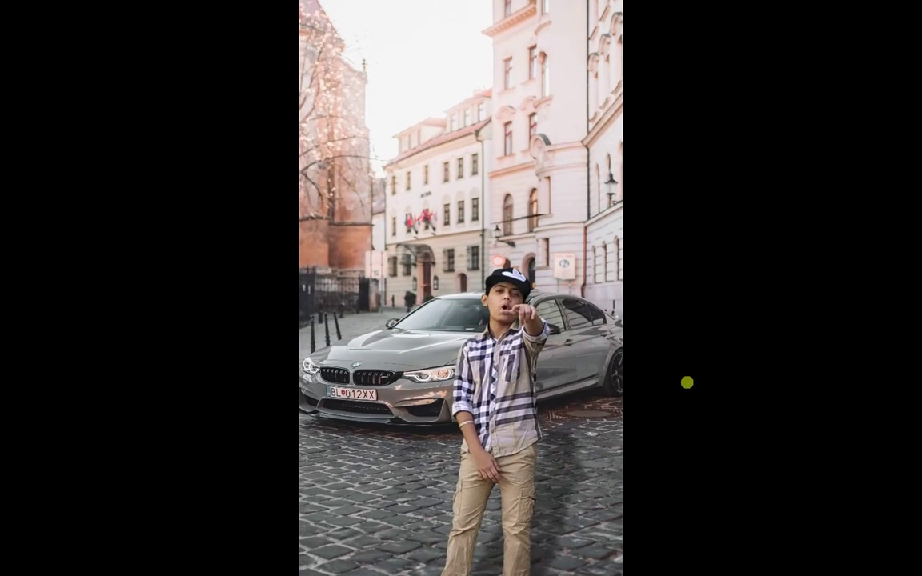
key("Escape")
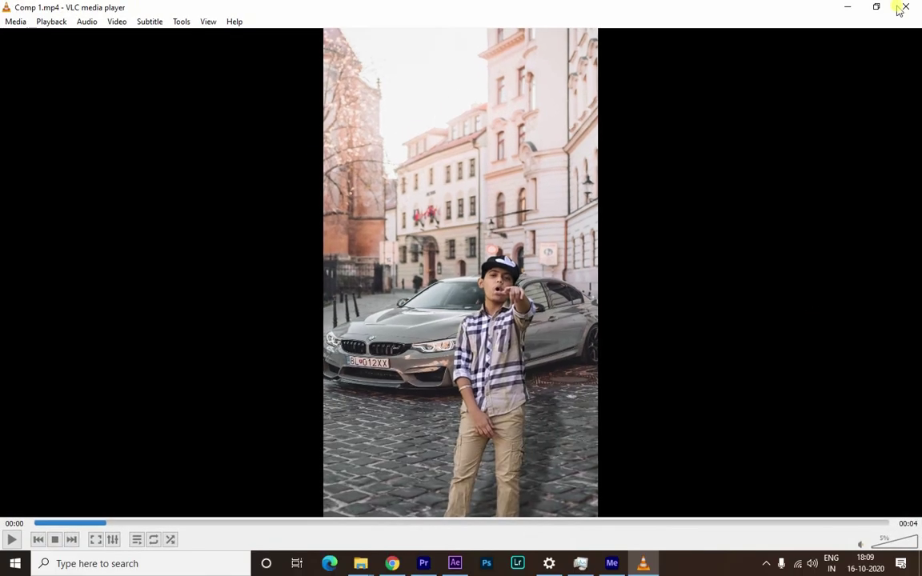
left_click(904, 7)
- Close Adobe Media Encoder and stop the screen recording from the system tray
left_click(847, 7)
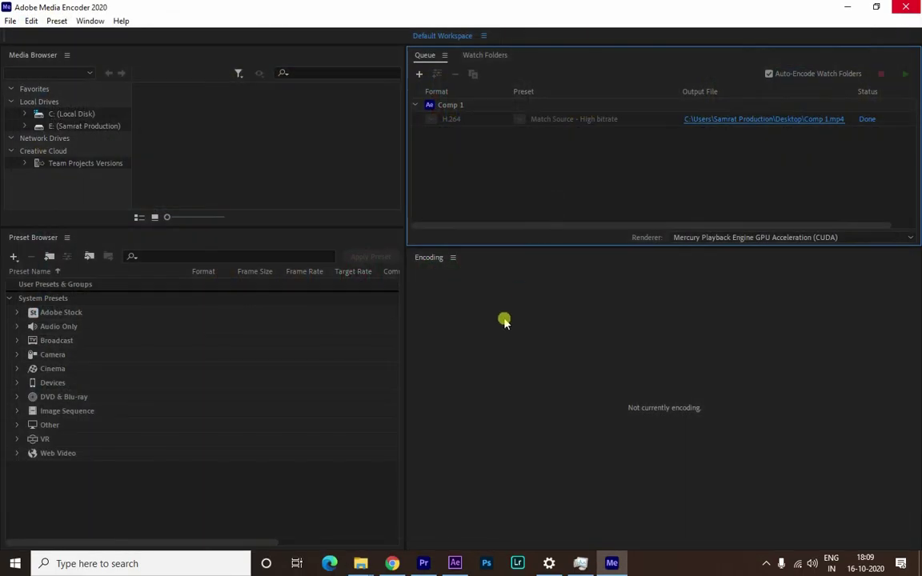
left_click(916, 12)
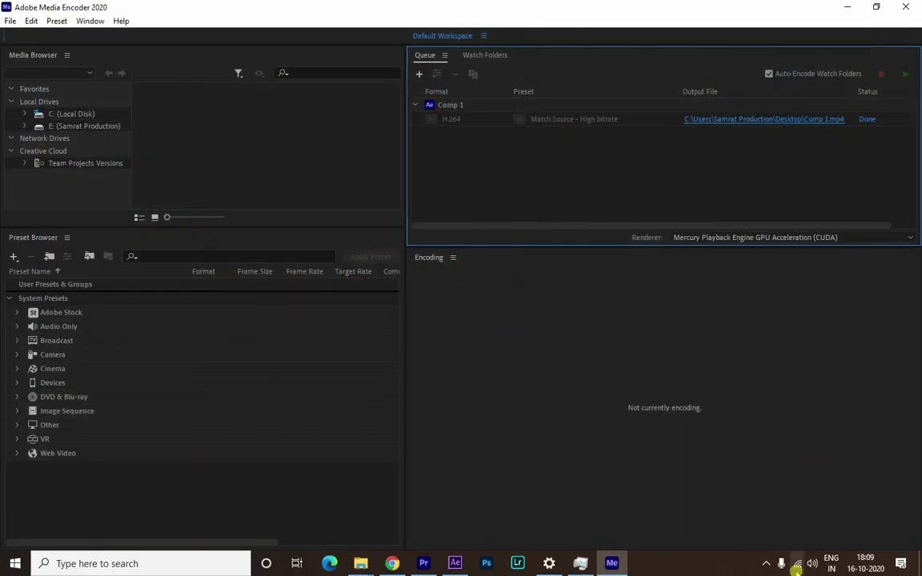
left_click(765, 563)
right_click(806, 486)
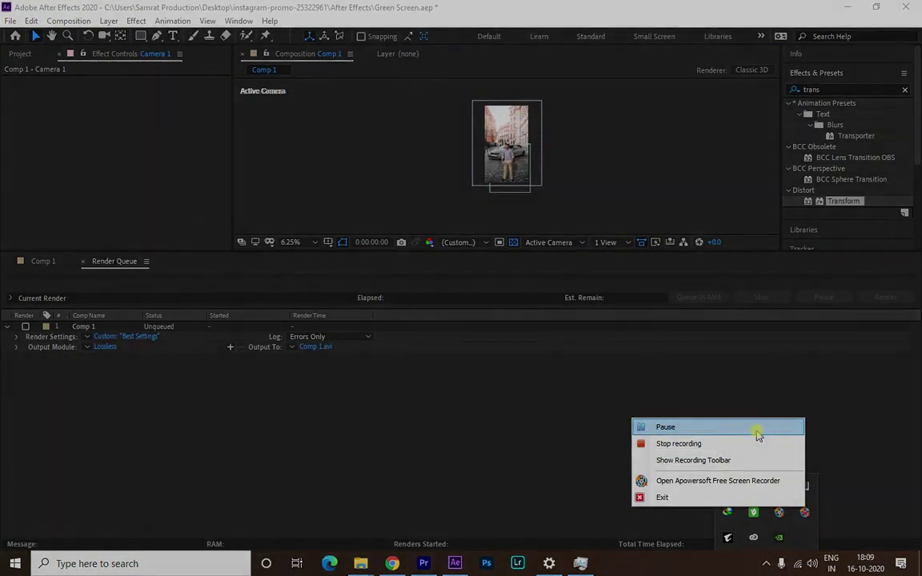
left_click(745, 442)
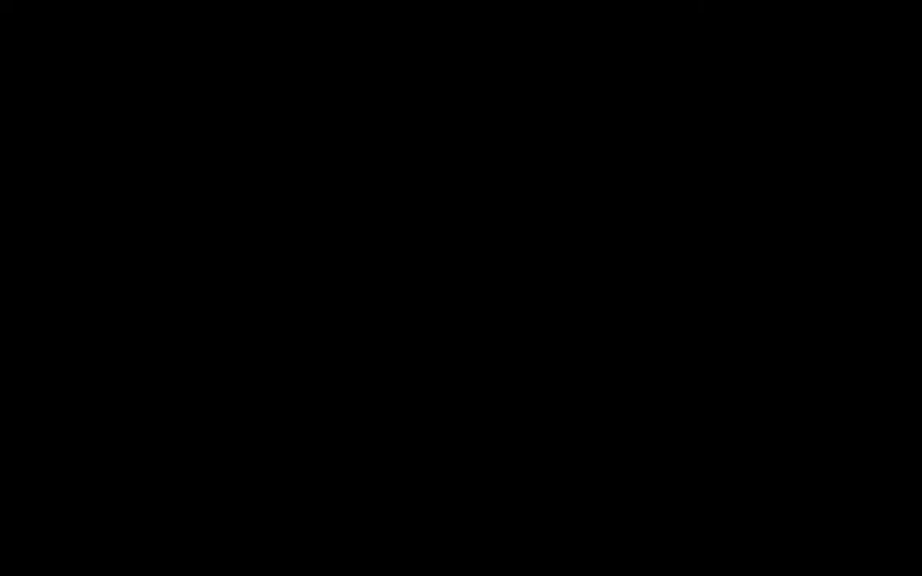